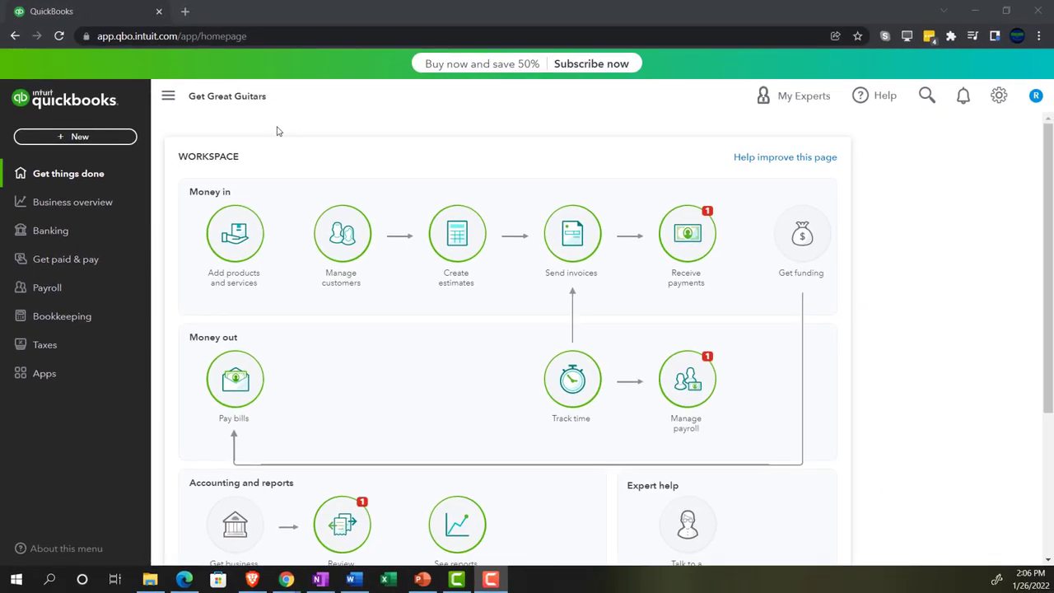
Check the Get Great Guitars settings for the Business and Accountant view option, and view the sample company in Edge for comparison.
key(ctrl+plus)
key(ctrl+plus)
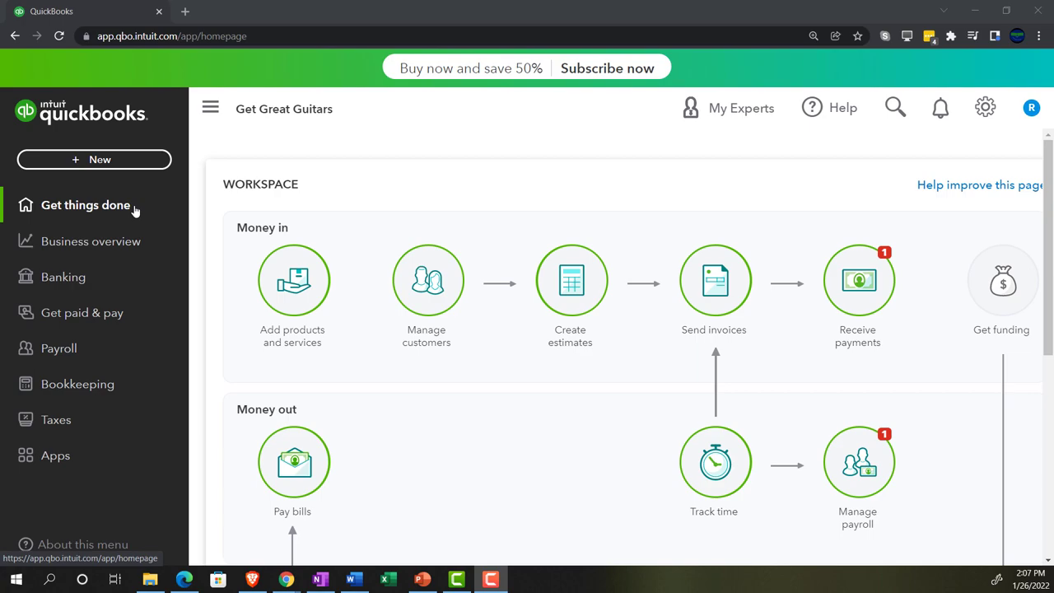
click(985, 108)
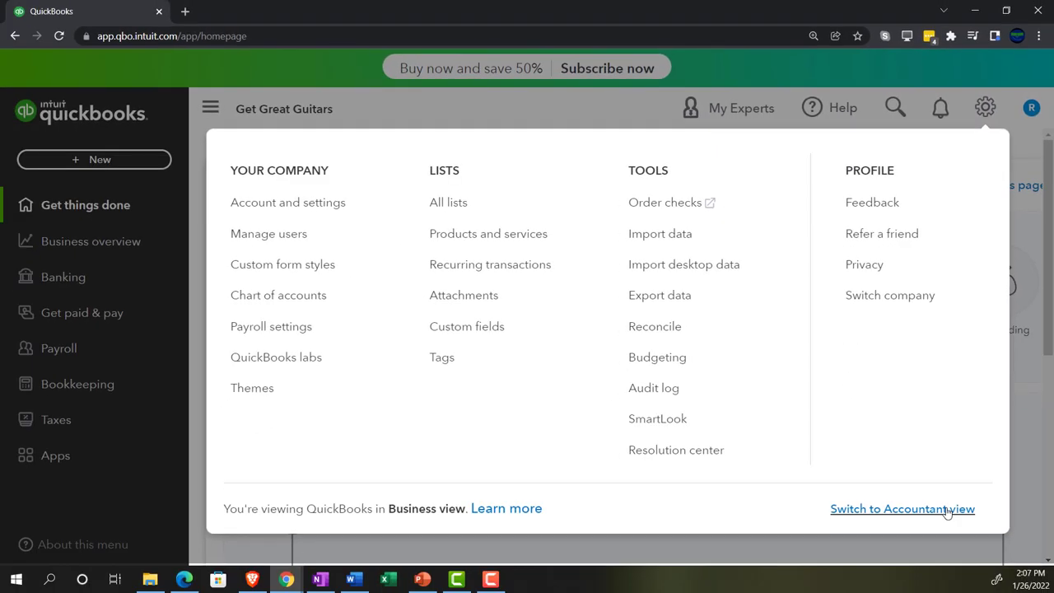
click(899, 547)
click(184, 580)
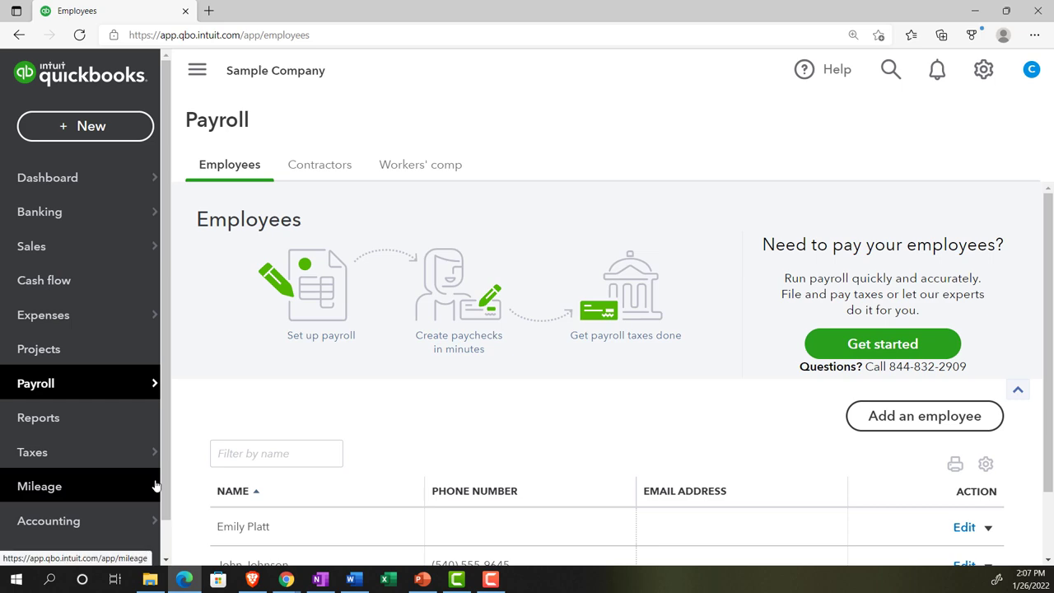
click(188, 581)
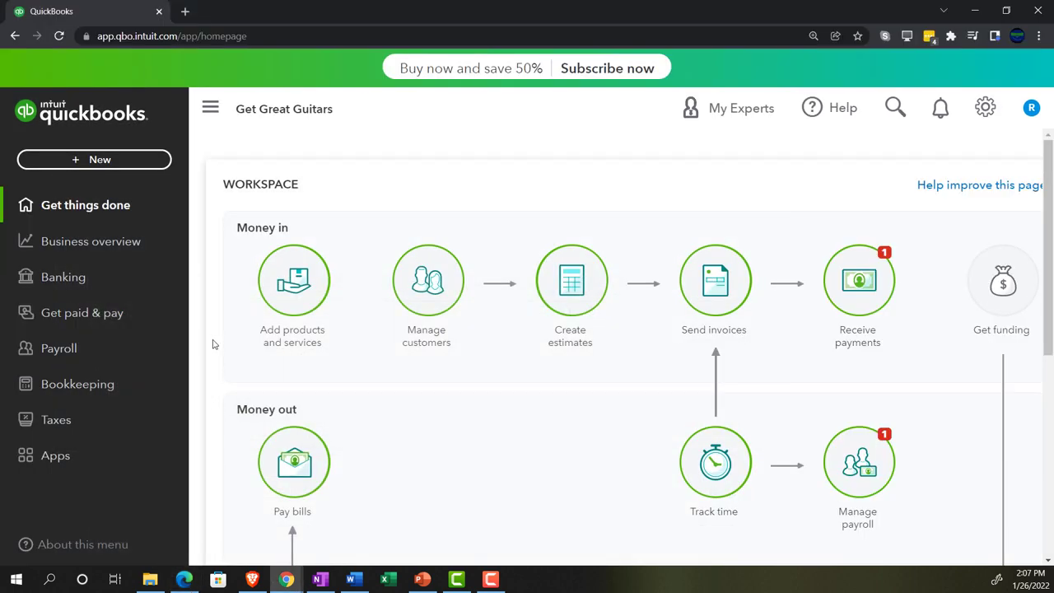
Duplicate the Get Great Guitars homepage tab three times in Chrome.
right_click(109, 12)
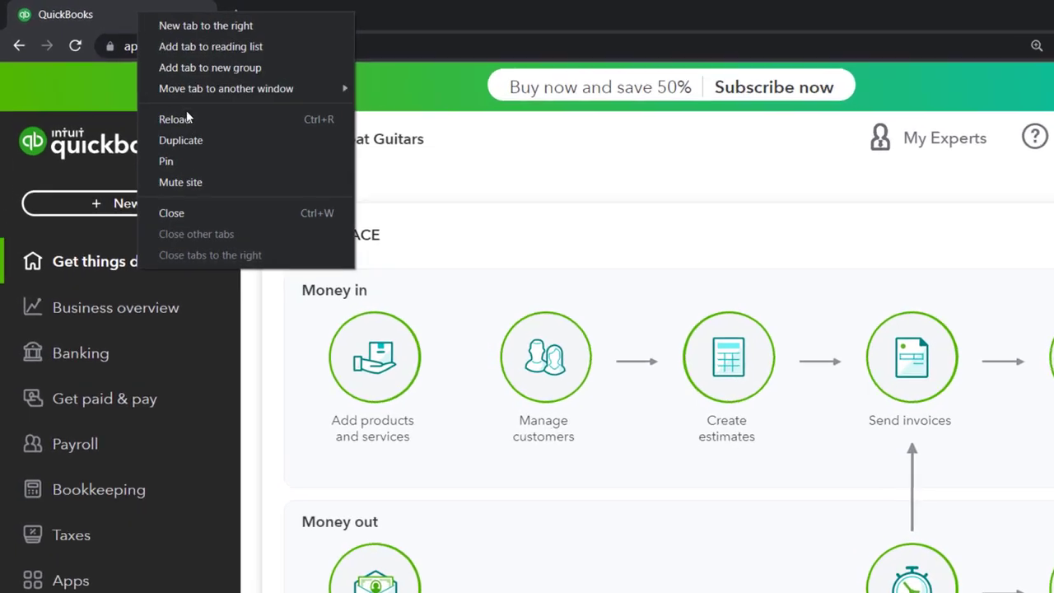
click(241, 178)
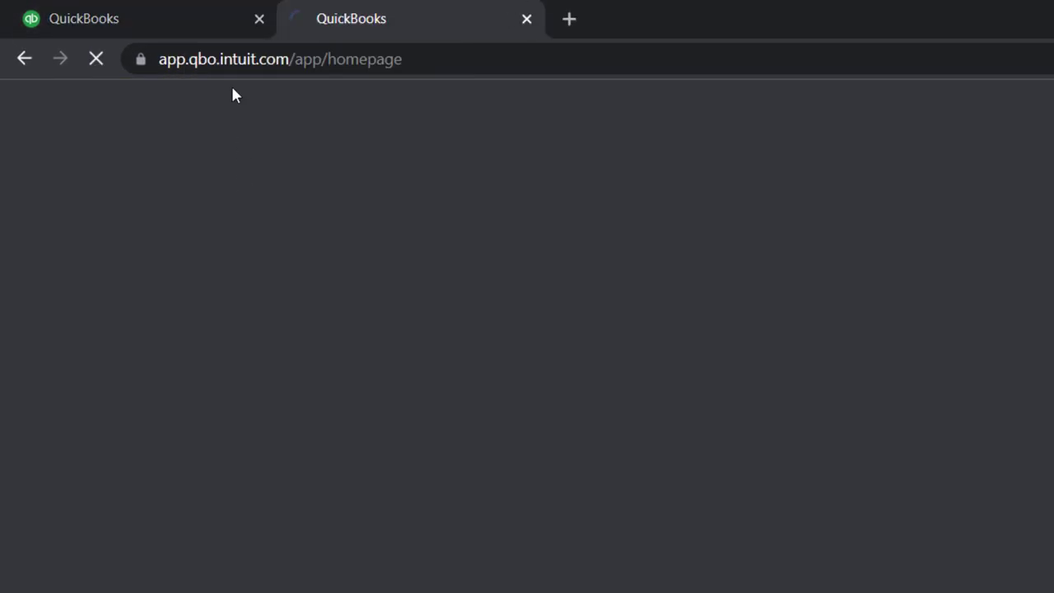
click(196, 11)
right_click(198, 22)
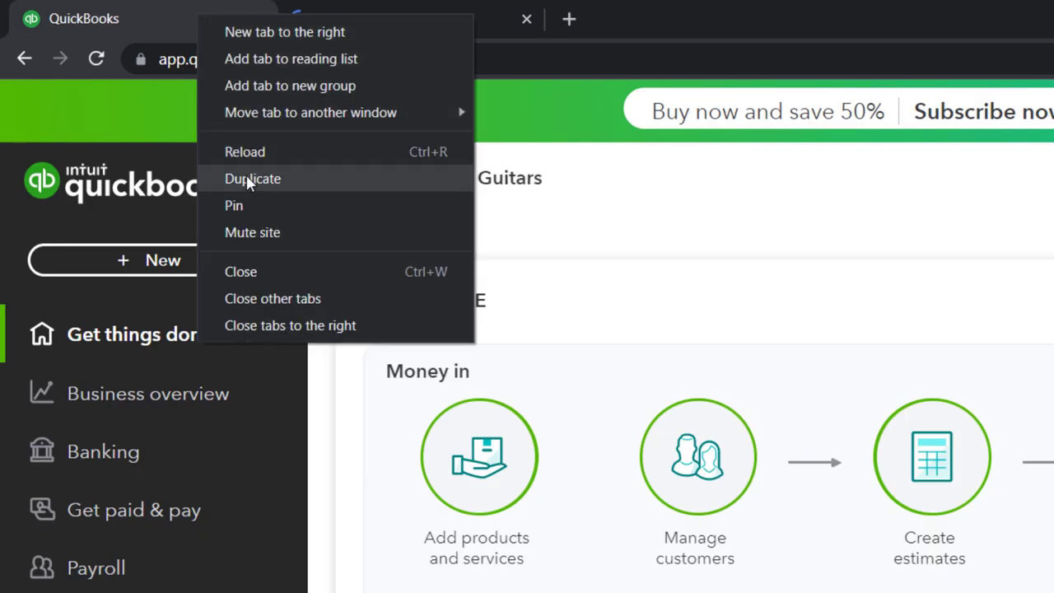
click(249, 178)
click(187, 17)
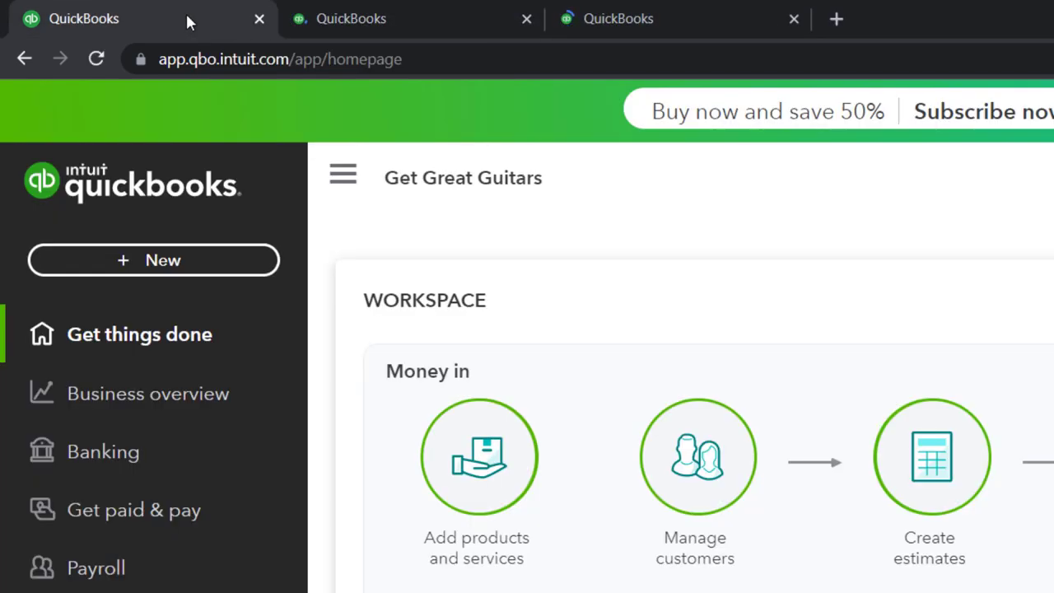
right_click(187, 19)
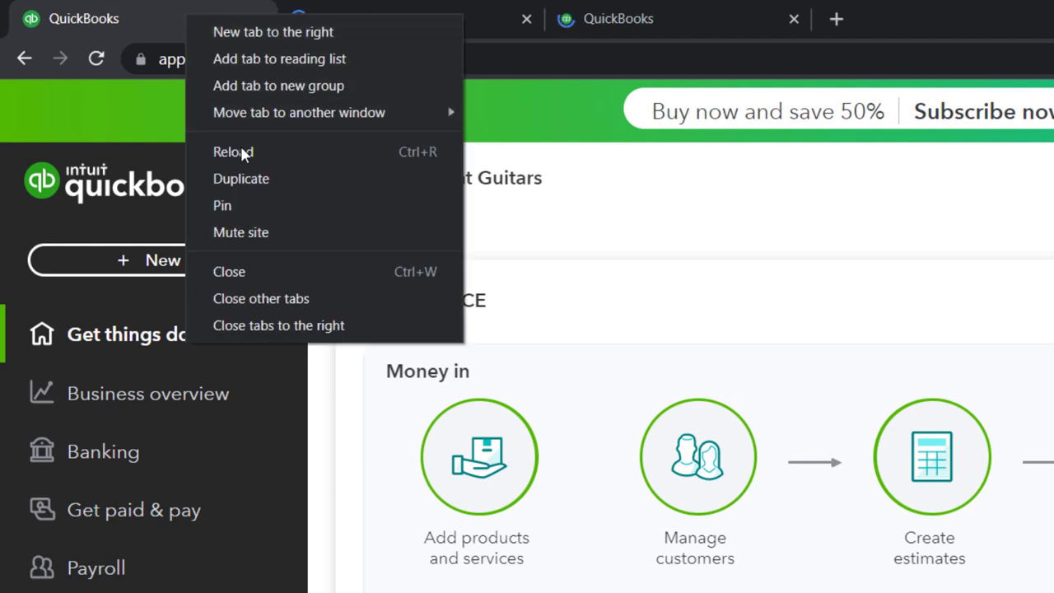
click(244, 178)
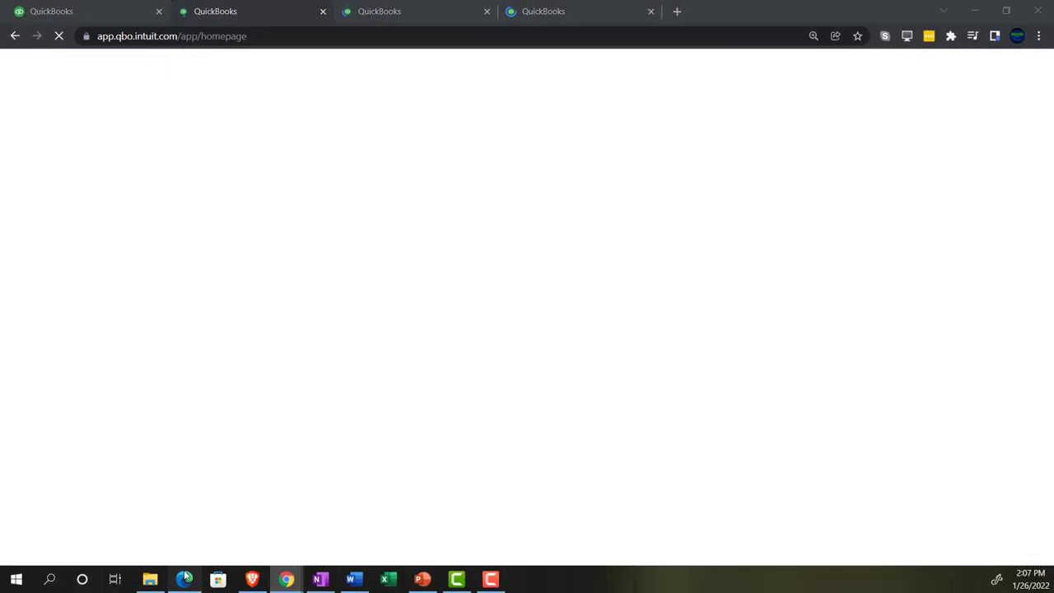
Check the Reports area of the sample company in Edge, and open the Balance Sheet report for Get Great Guitars in Chrome's second tab.
click(184, 579)
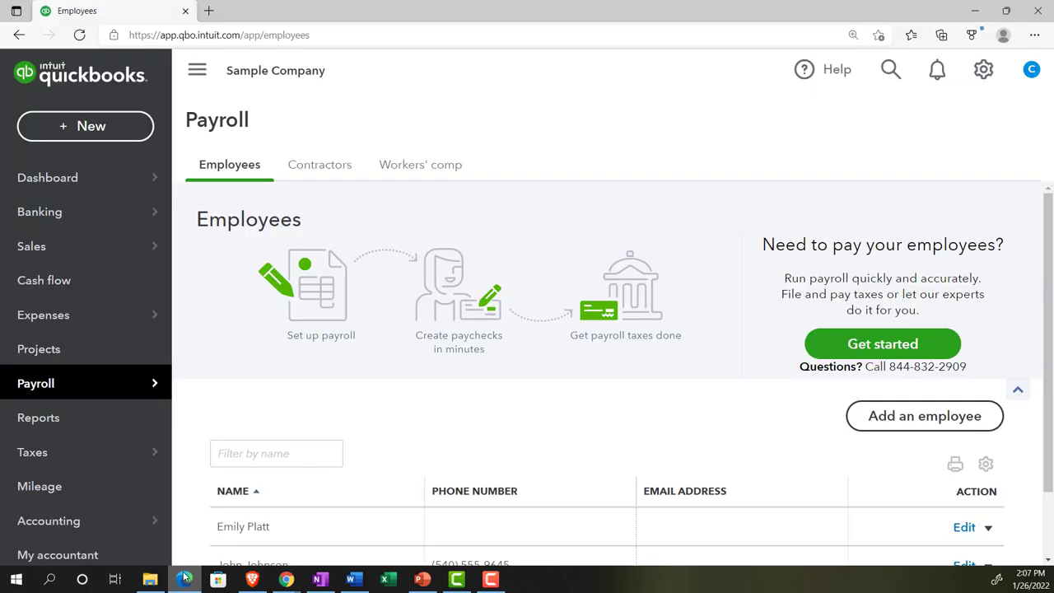
click(63, 419)
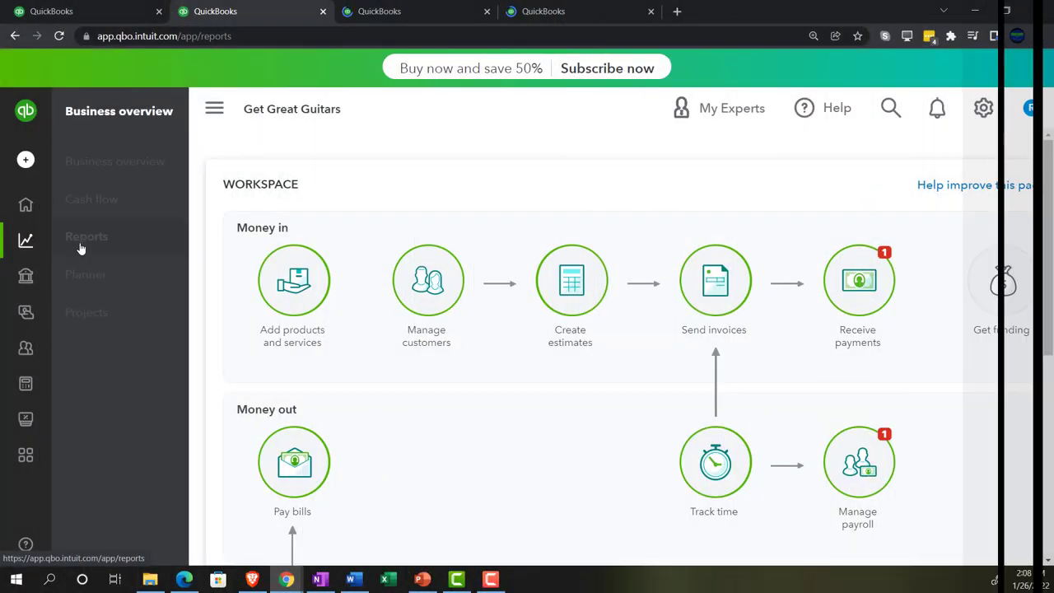
click(82, 246)
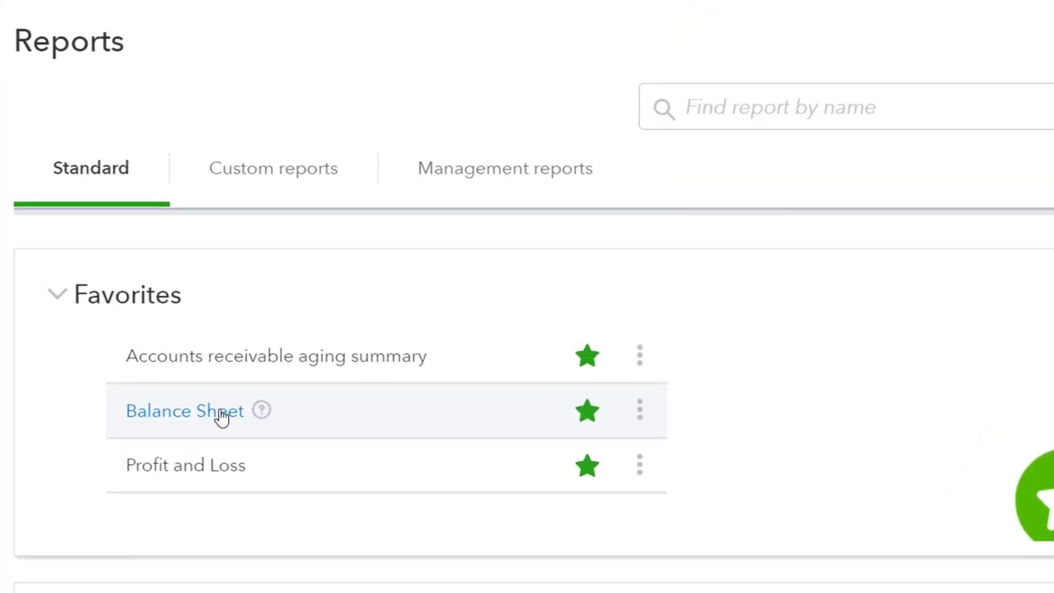
click(221, 418)
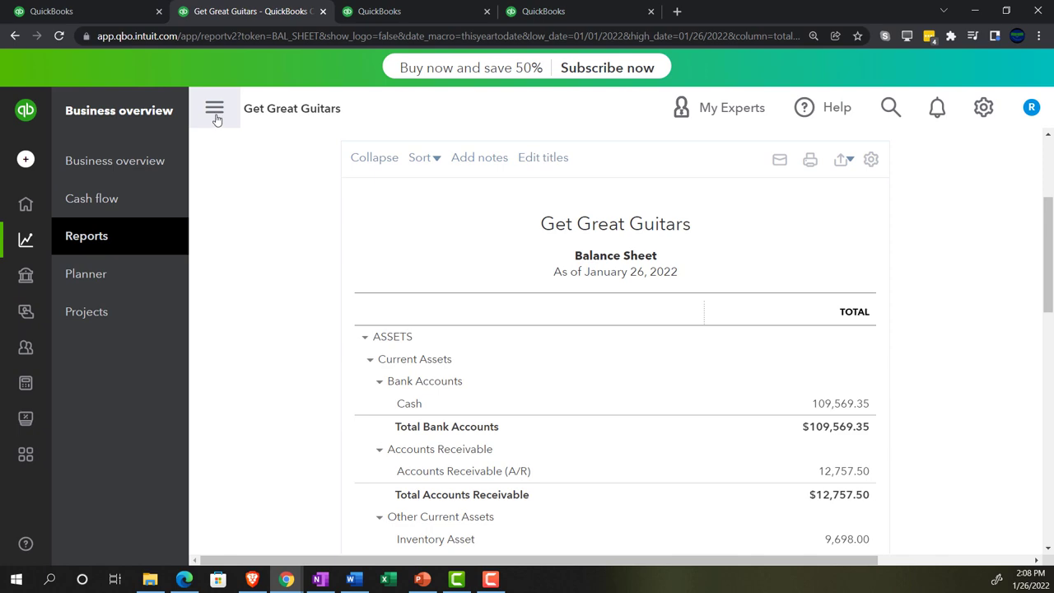
Collapse the navigation and run the Balance Sheet report for the period 01/01/2022 to 12/31/2022.
click(215, 116)
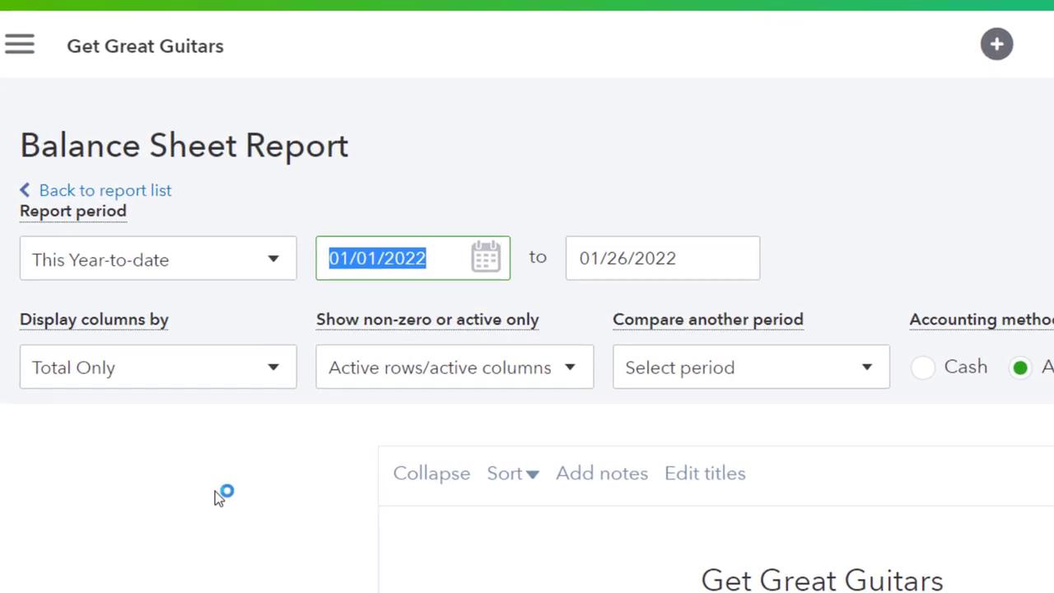
text(010122)
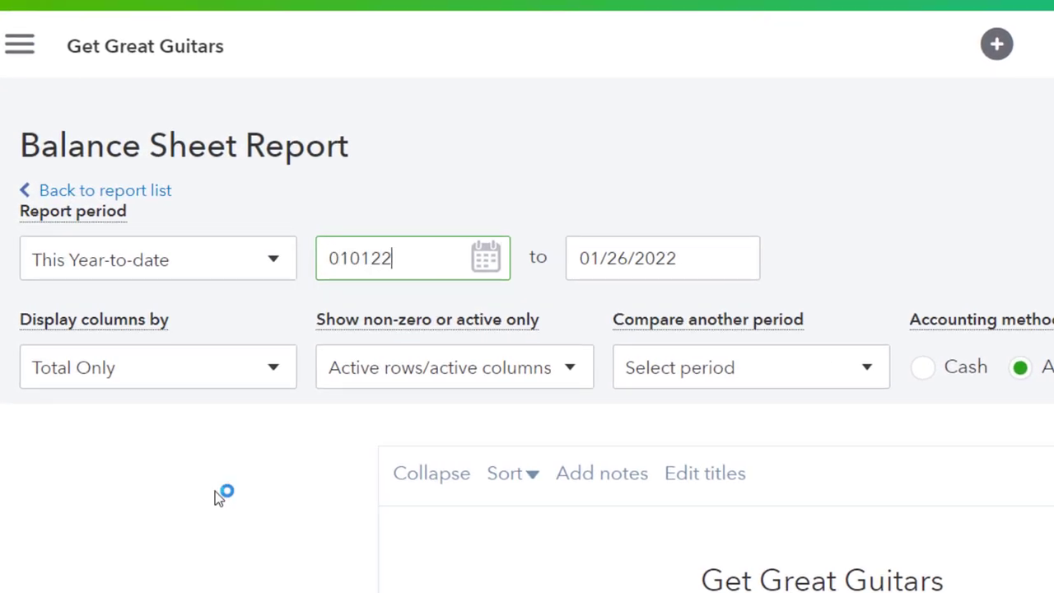
key(Tab)
text(12/31/202)
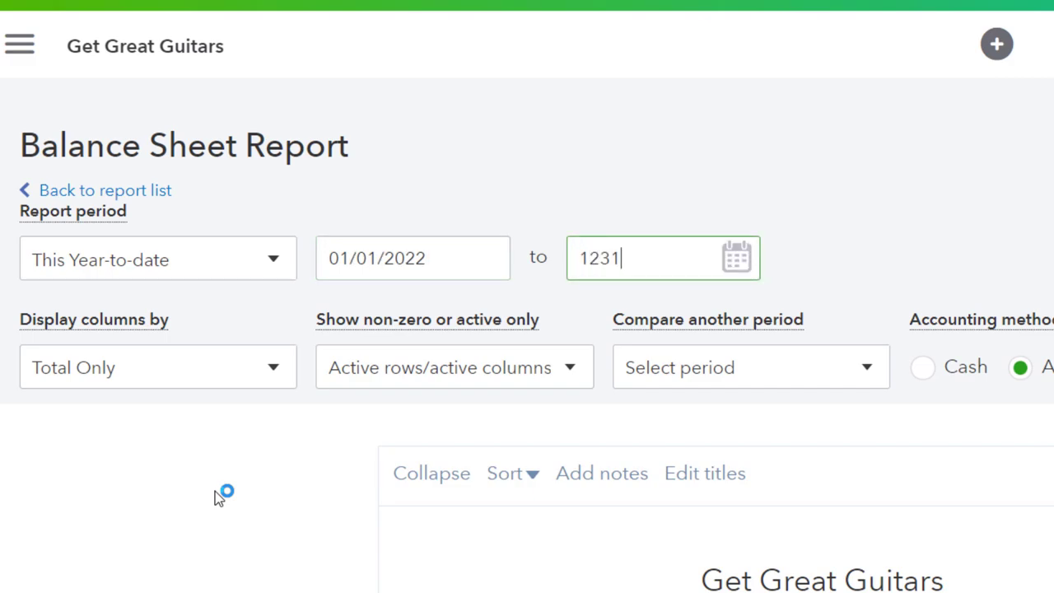
key(Tab)
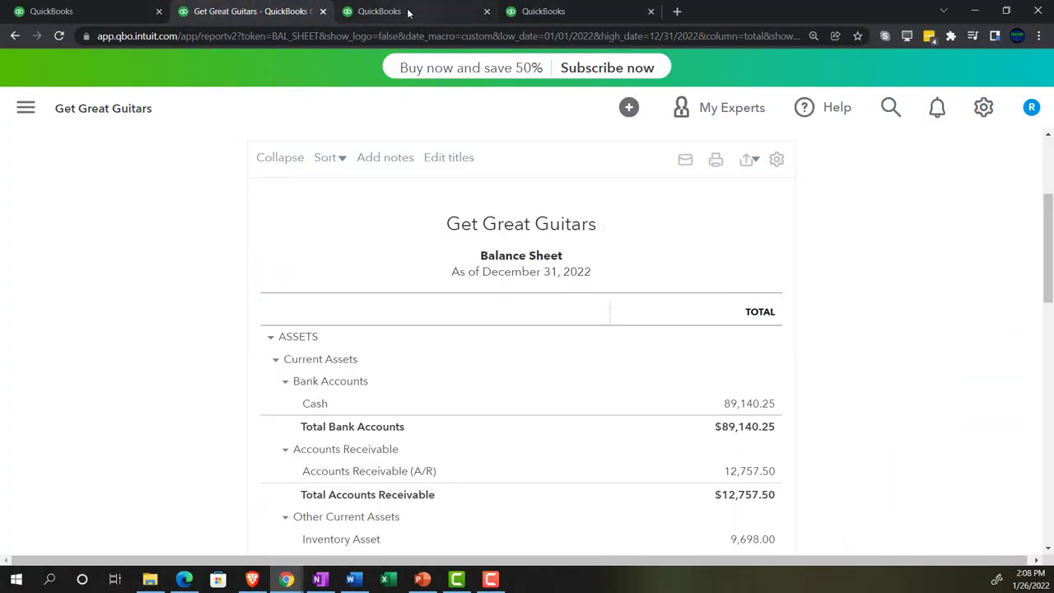
Open the Profit and Loss report from the favorite reports in the third browser tab.
click(407, 11)
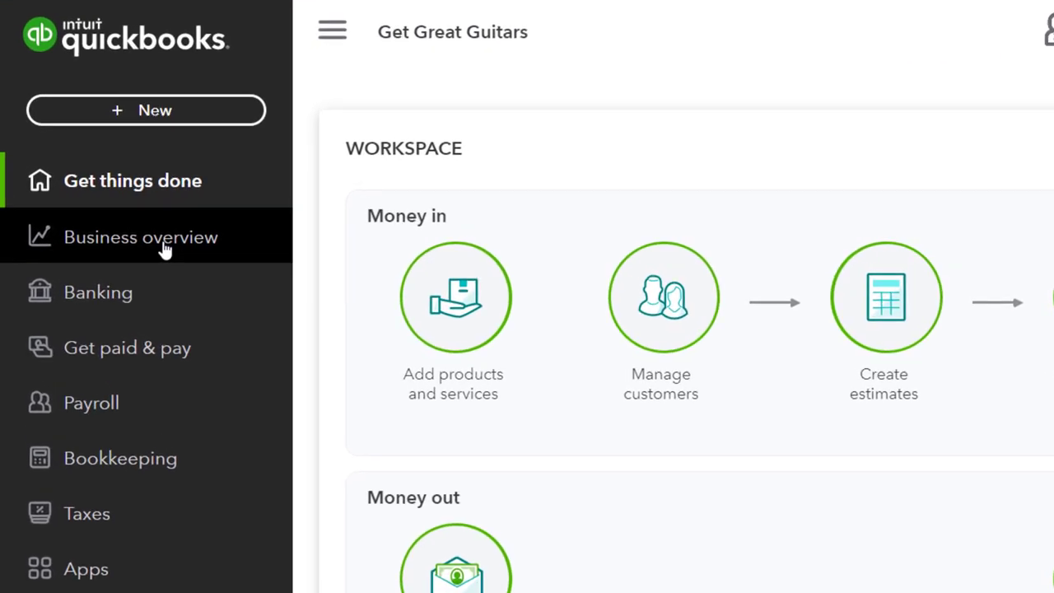
click(168, 247)
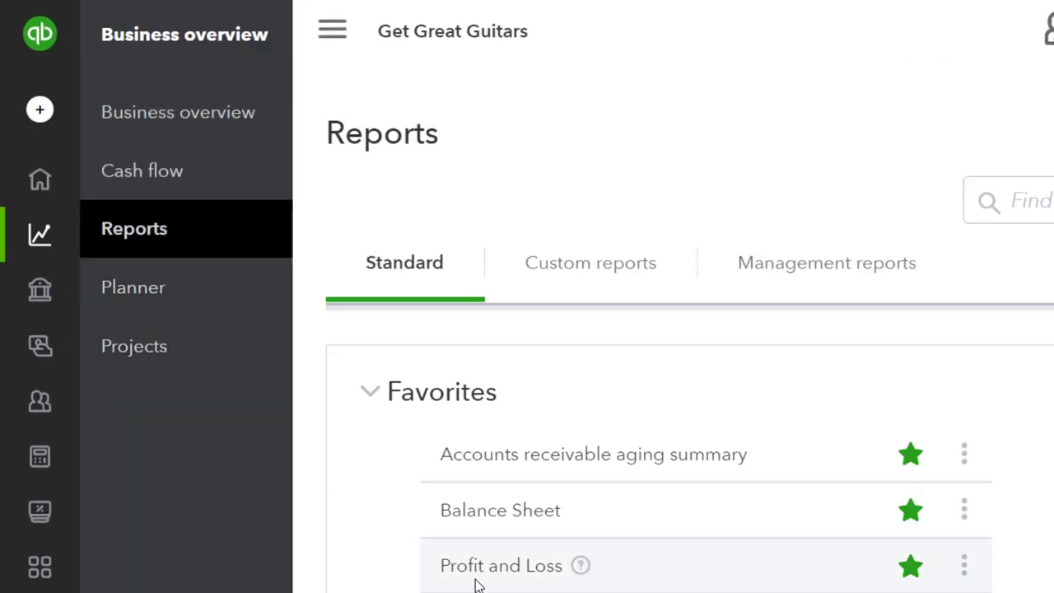
click(476, 580)
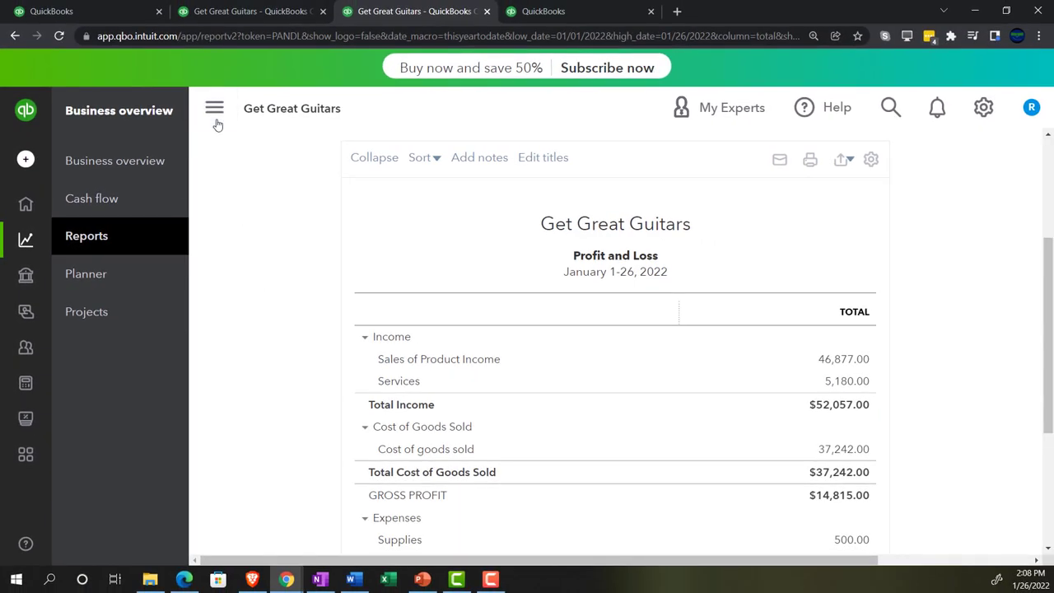
Collapse the navigation and run the Profit and Loss report for the period 01/01/2022 to 12/31/2022.
click(215, 115)
click(297, 239)
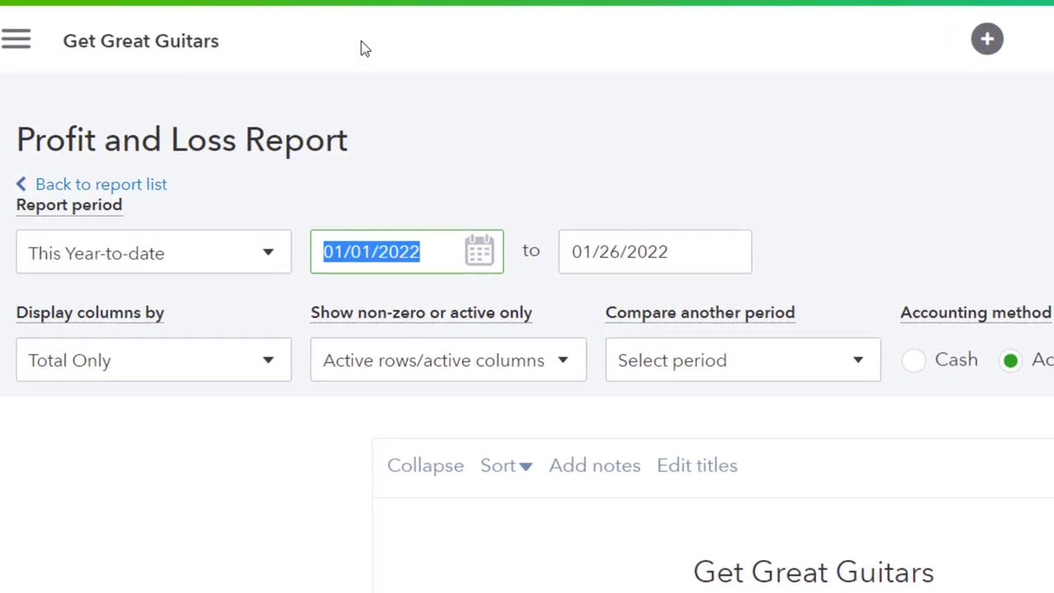
text(010122)
key(Tab)
text(12/)
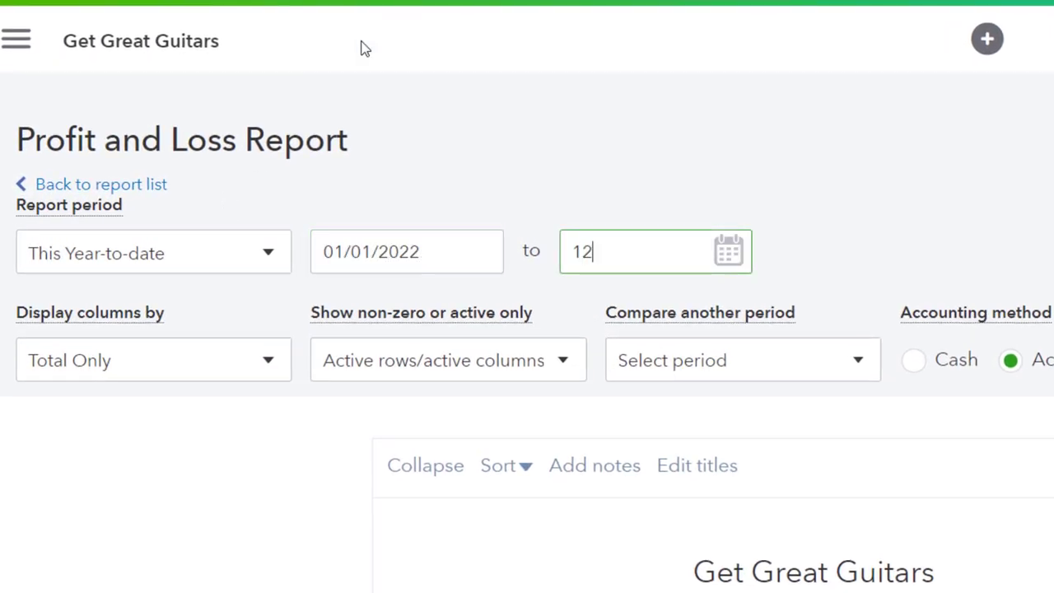
text(31/202)
key(Tab)
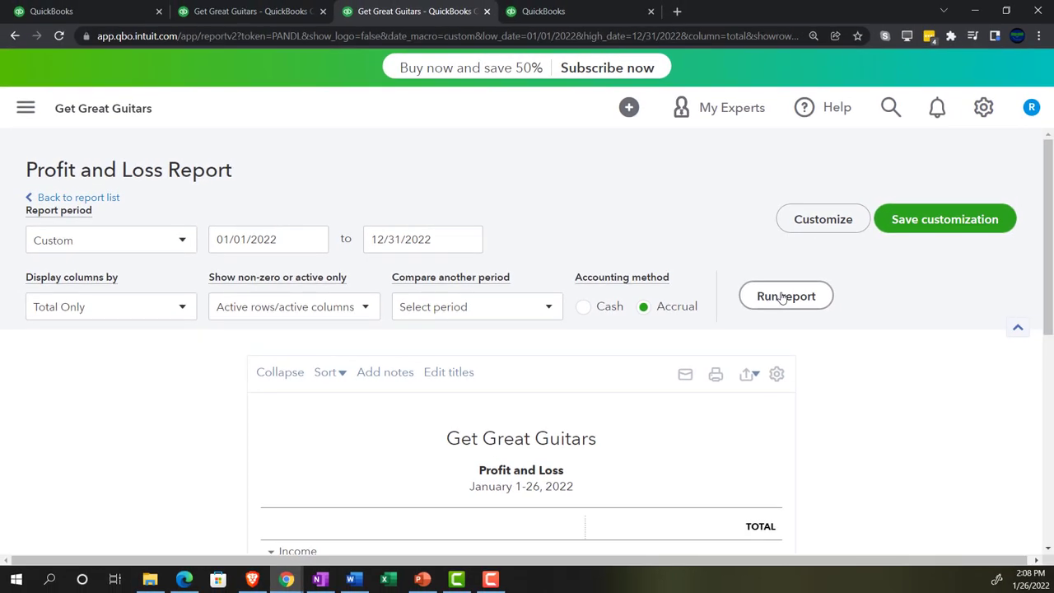
click(787, 296)
scroll(783, 298, down, 3)
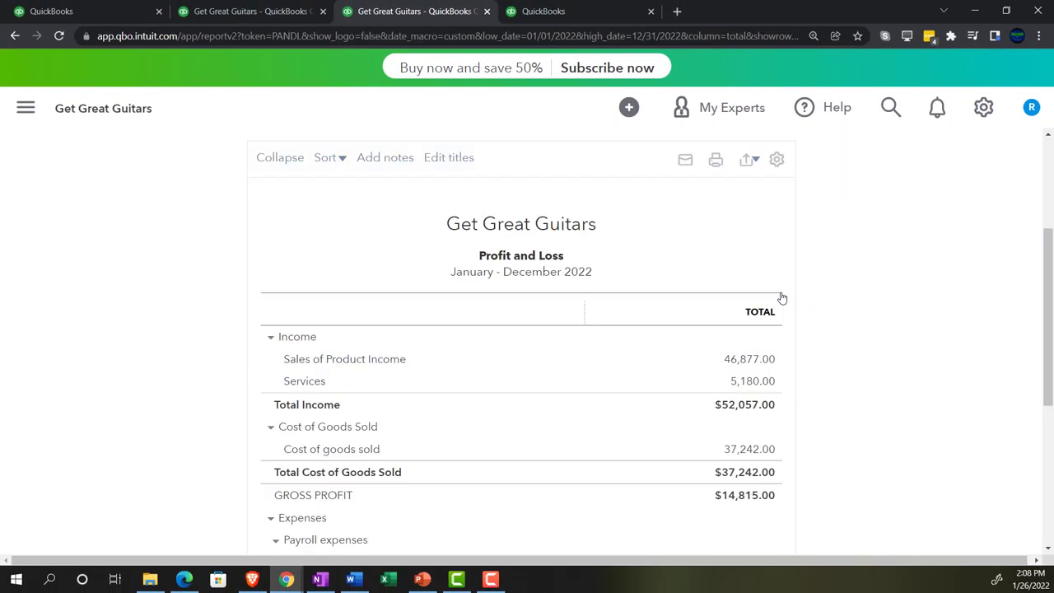
Find the Trial Balance report by searching the reports for "trial" in the fourth browser tab, and open it.
click(552, 12)
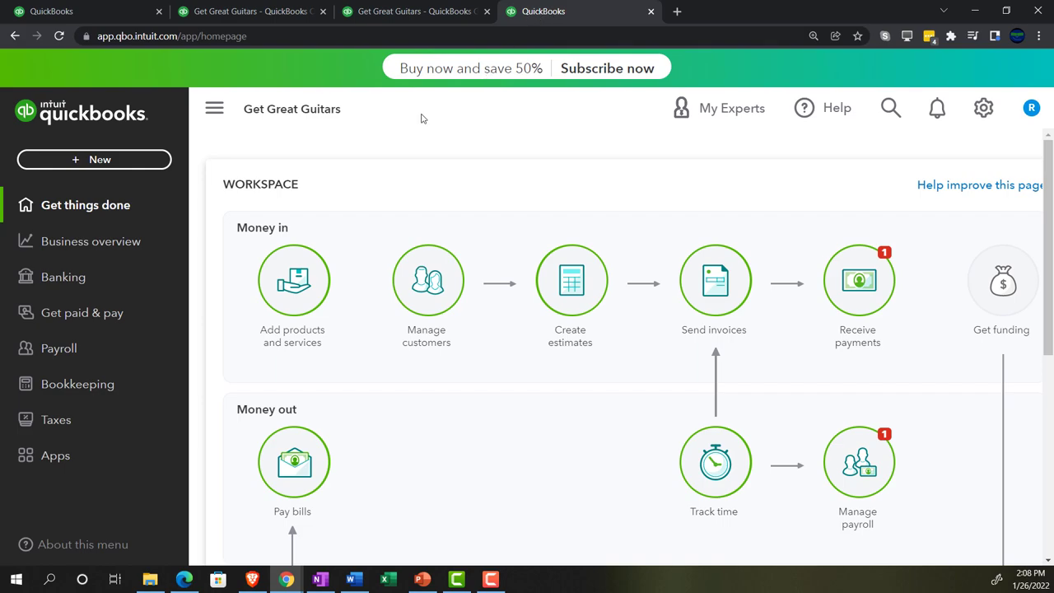
click(113, 243)
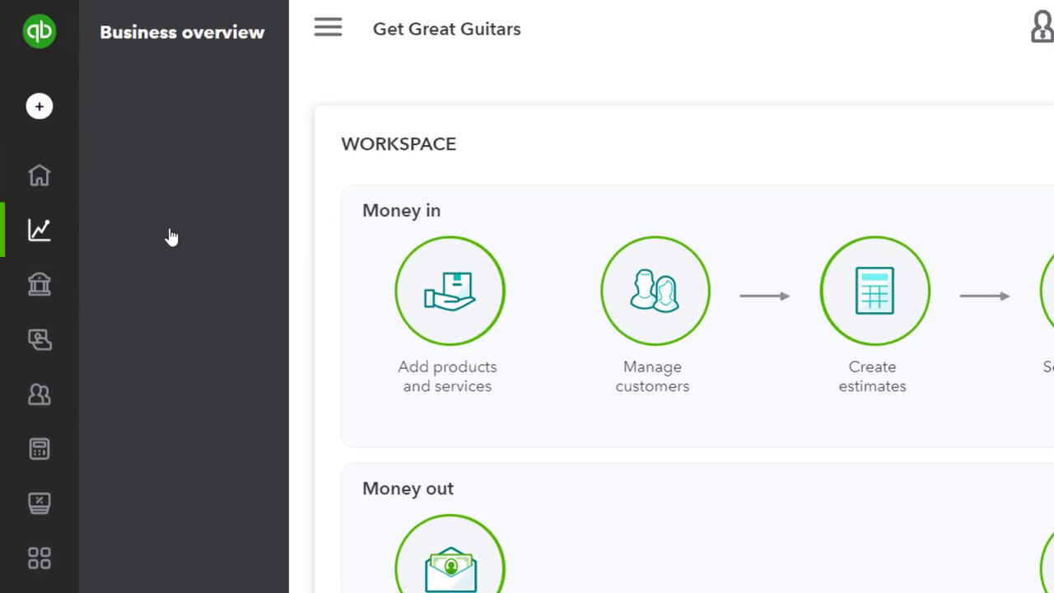
click(170, 237)
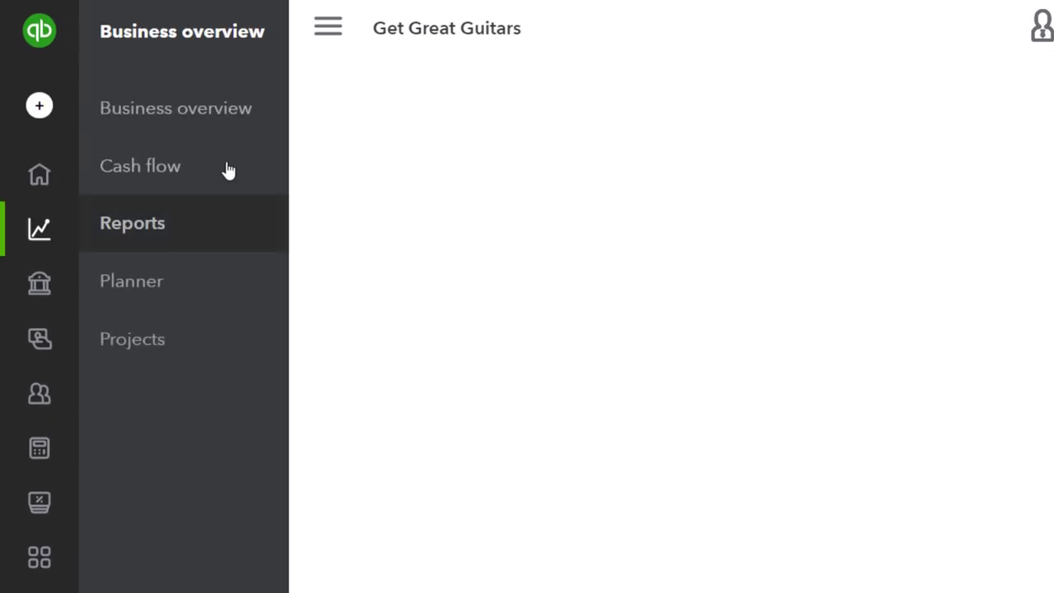
click(328, 34)
click(1021, 195)
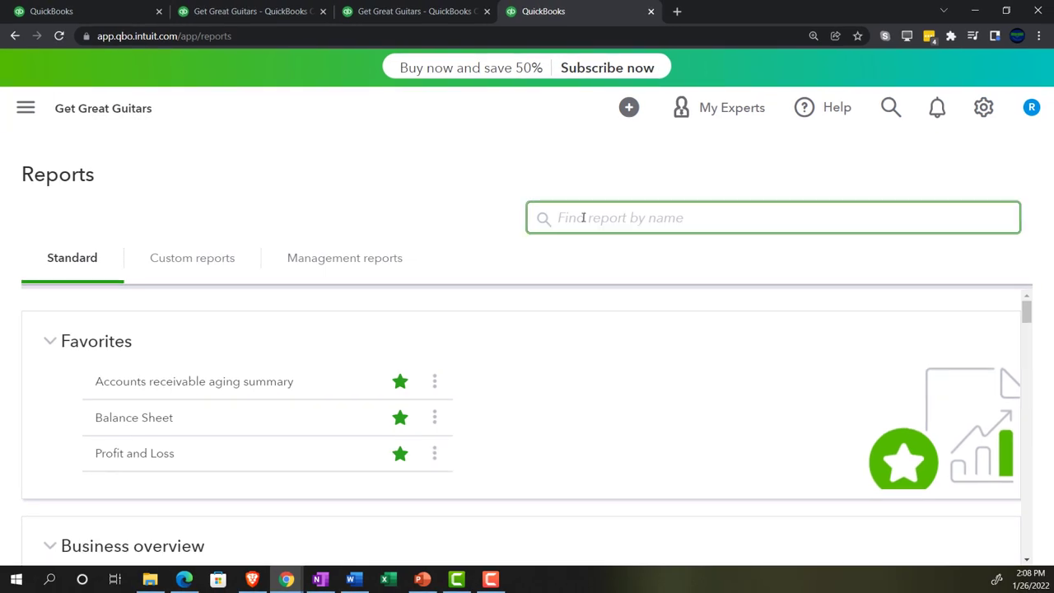
text(trial)
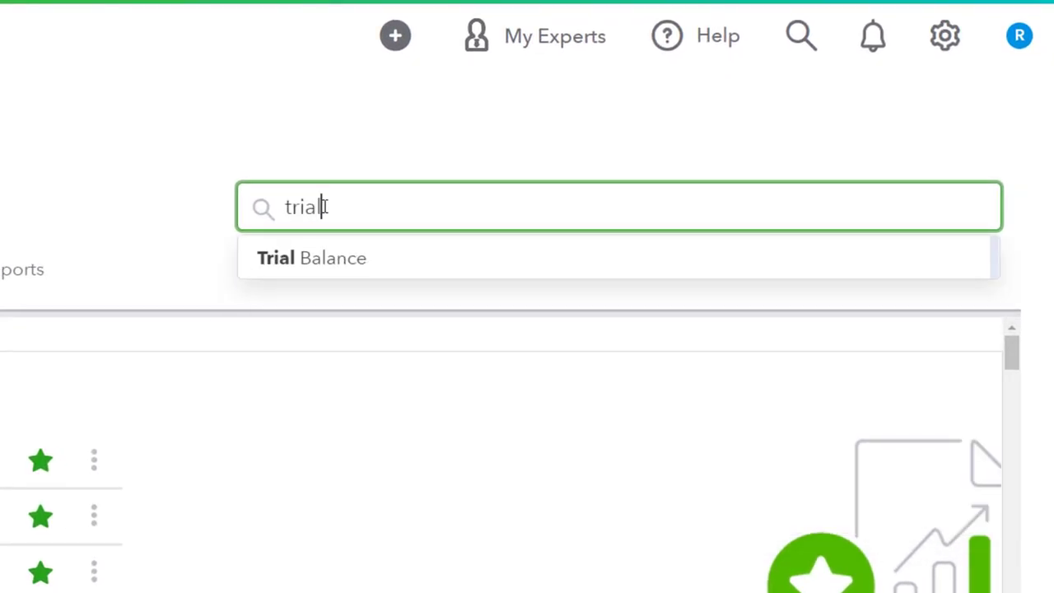
key(Down)
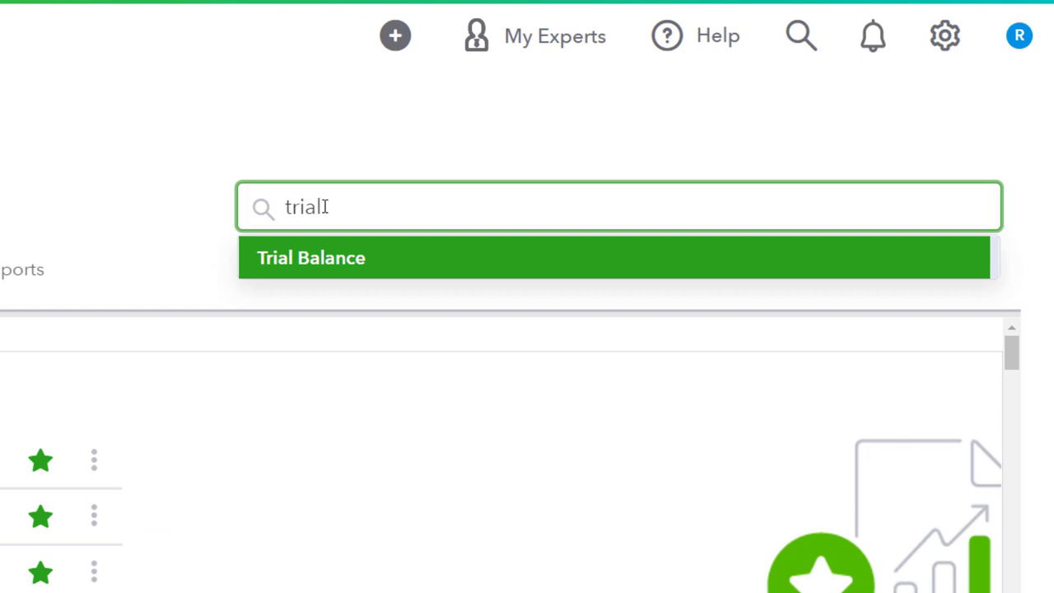
key(Return)
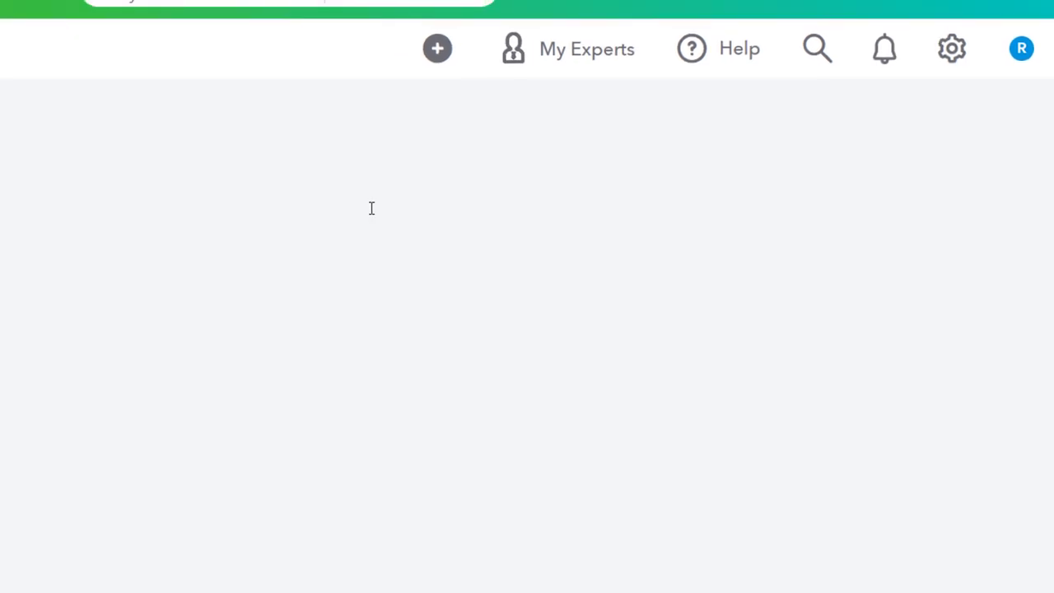
Run the Trial Balance report for the period 01/01/2022 to 12/31/2022.
scroll(175, 428, up, 3)
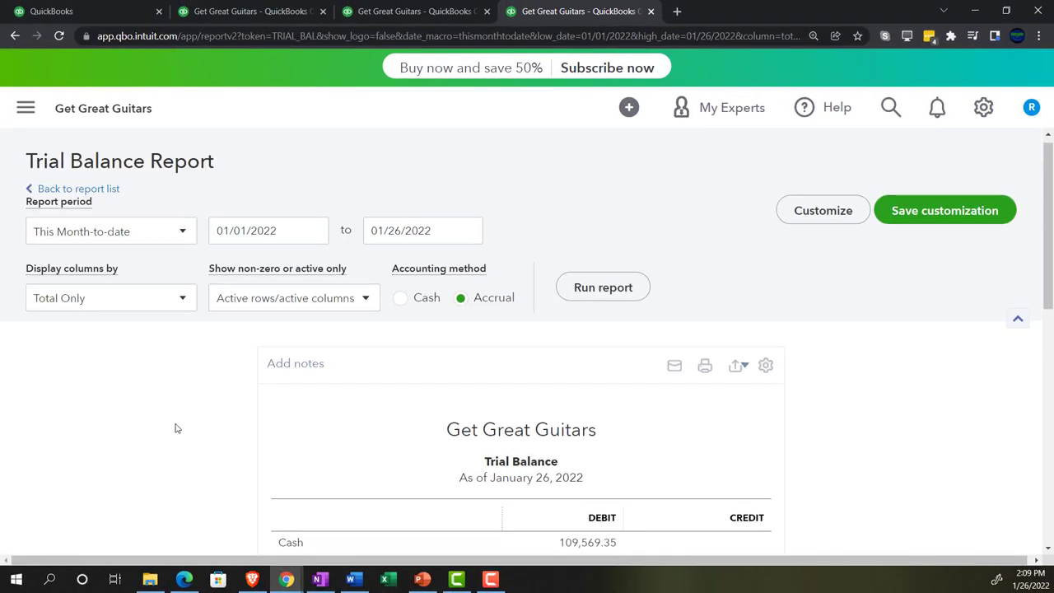
click(285, 238)
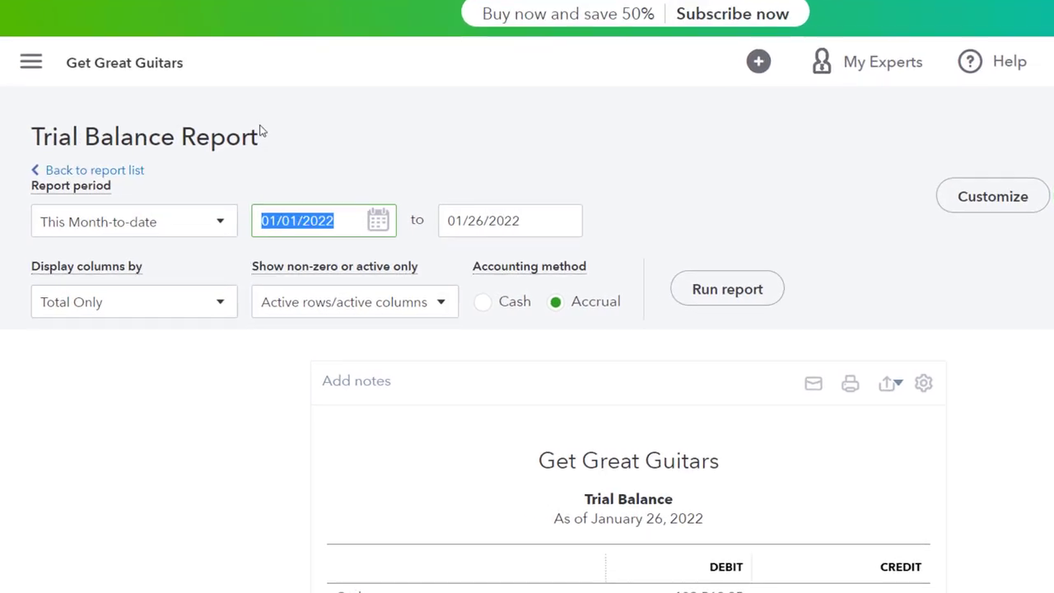
text(0101)
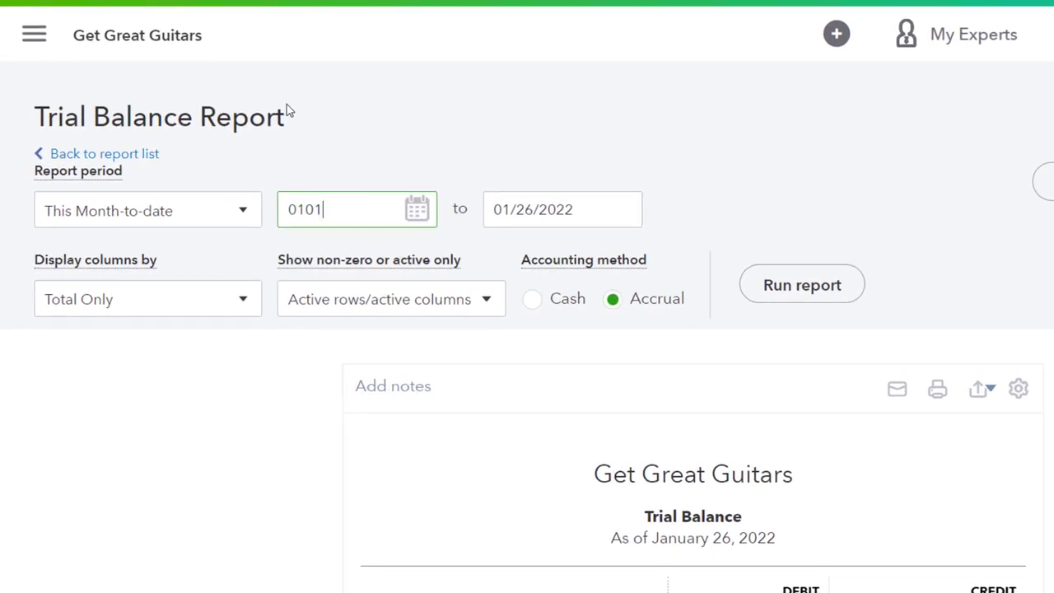
key(Tab)
text(12)
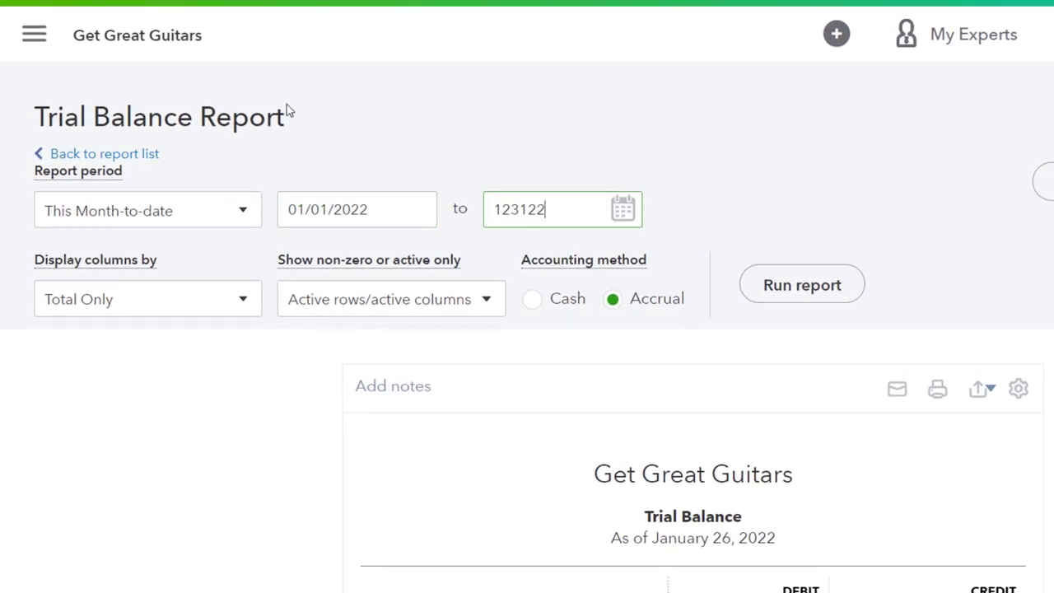
key(BackSpace)
key(BackSpace)
key(BackSpace)
key(BackSpace)
key(BackSpace)
key(BackSpace)
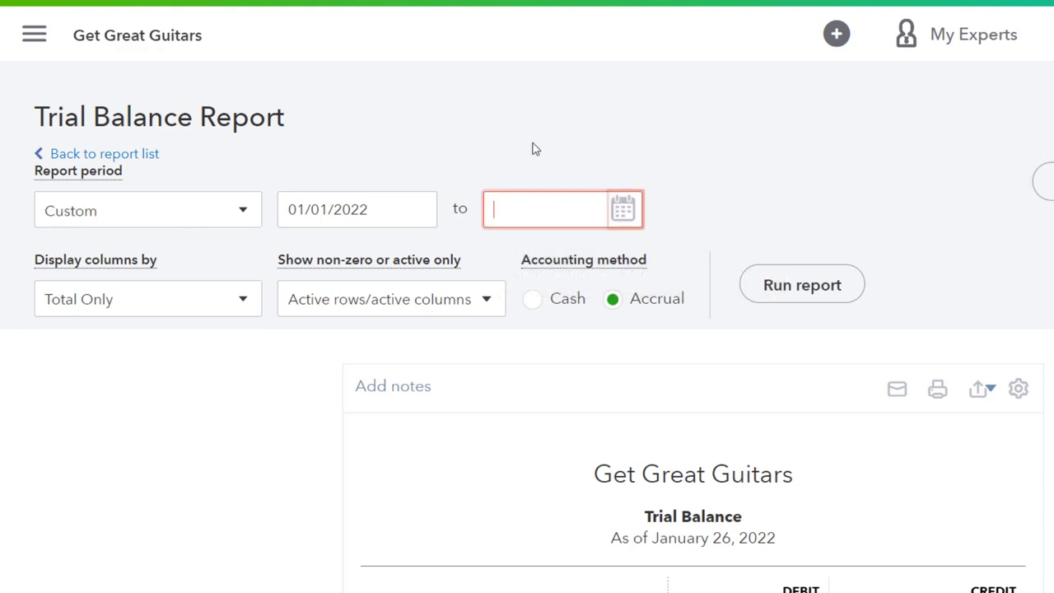
text(123122)
click(532, 149)
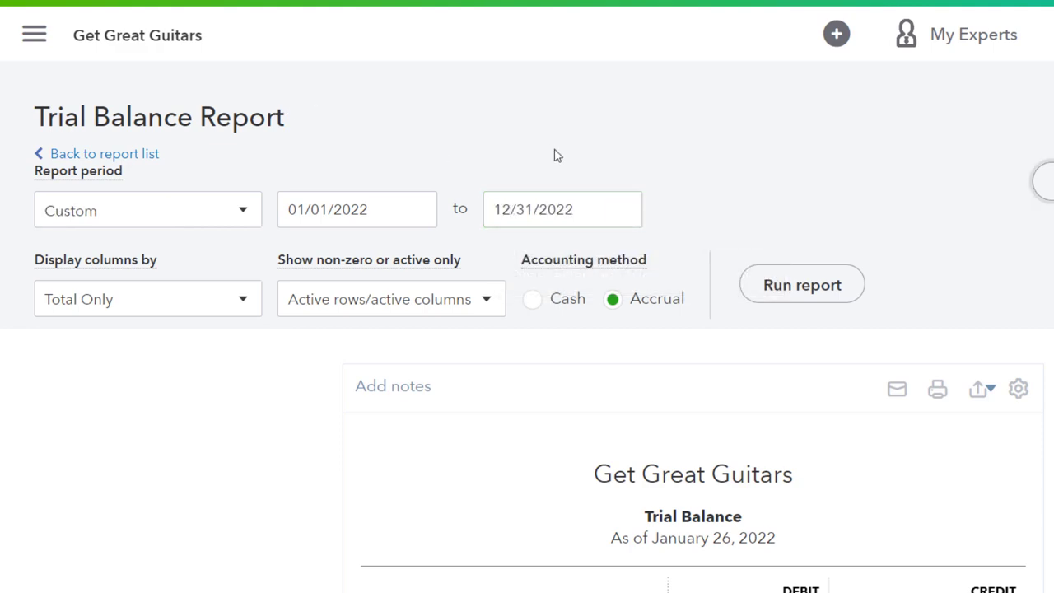
click(772, 285)
scroll(773, 278, down, 3)
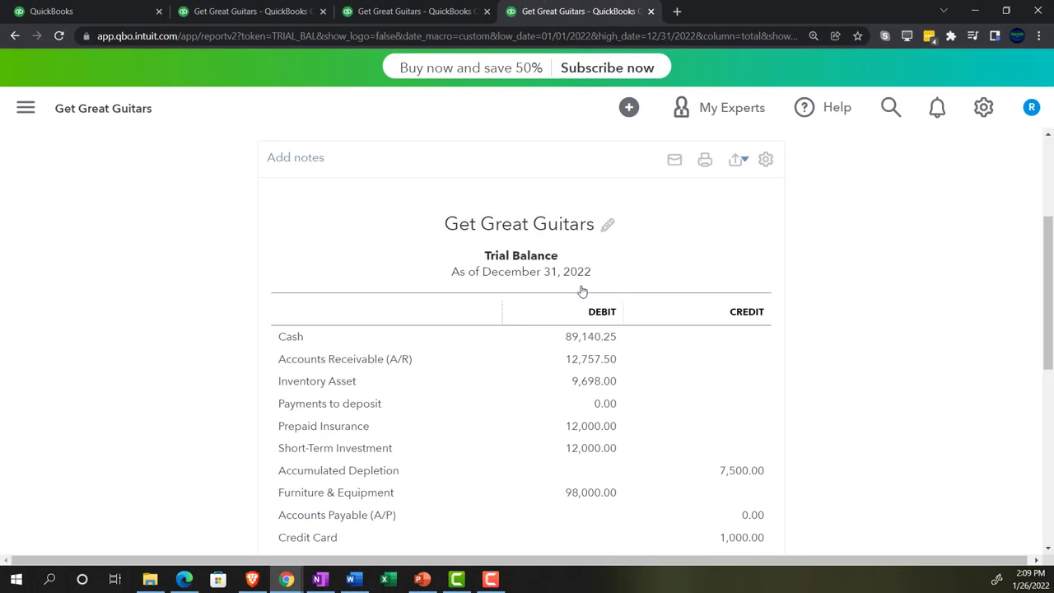
Open the Get Great Guitars customer list in the first browser tab and, in Edge, the sample company's customer list, returning to Chrome.
click(95, 11)
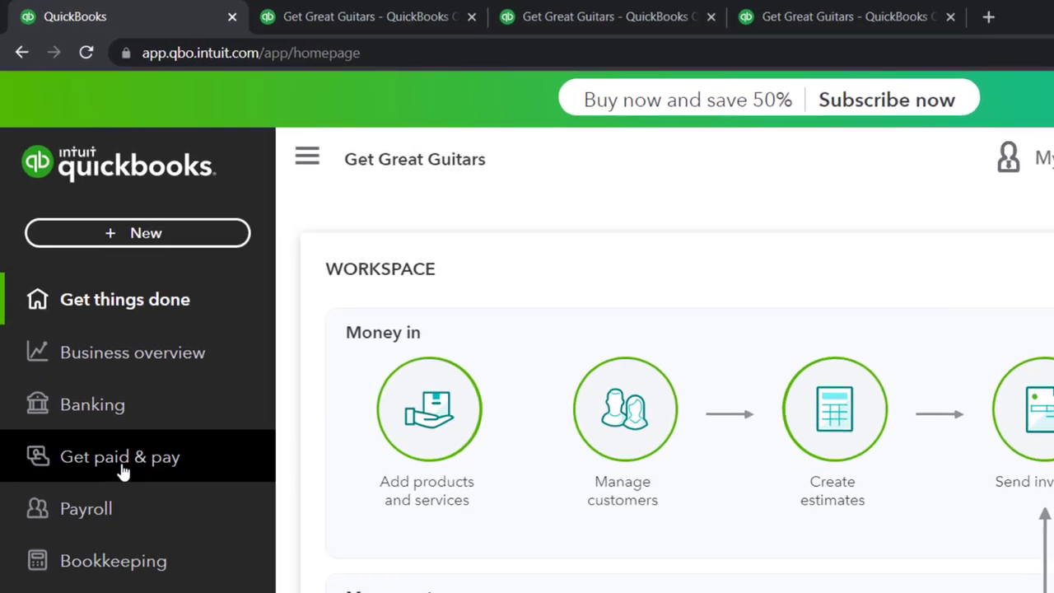
click(122, 469)
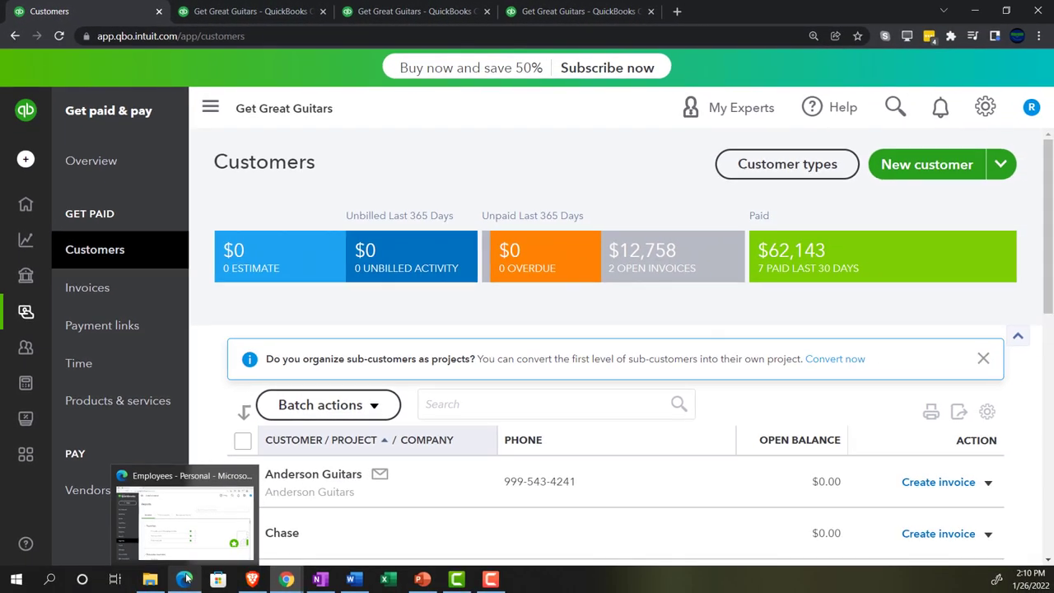
click(186, 579)
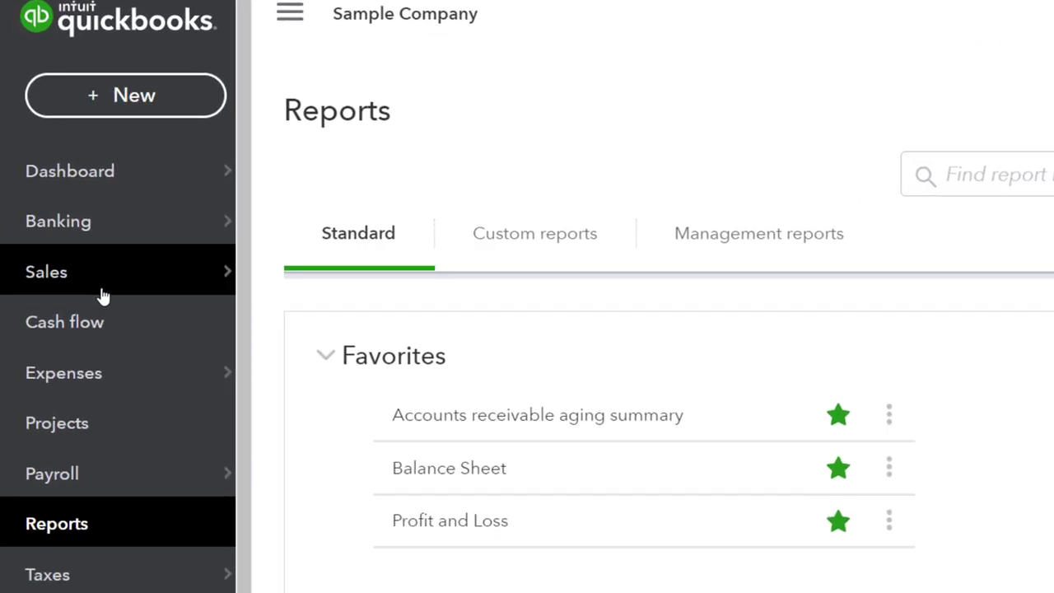
click(102, 292)
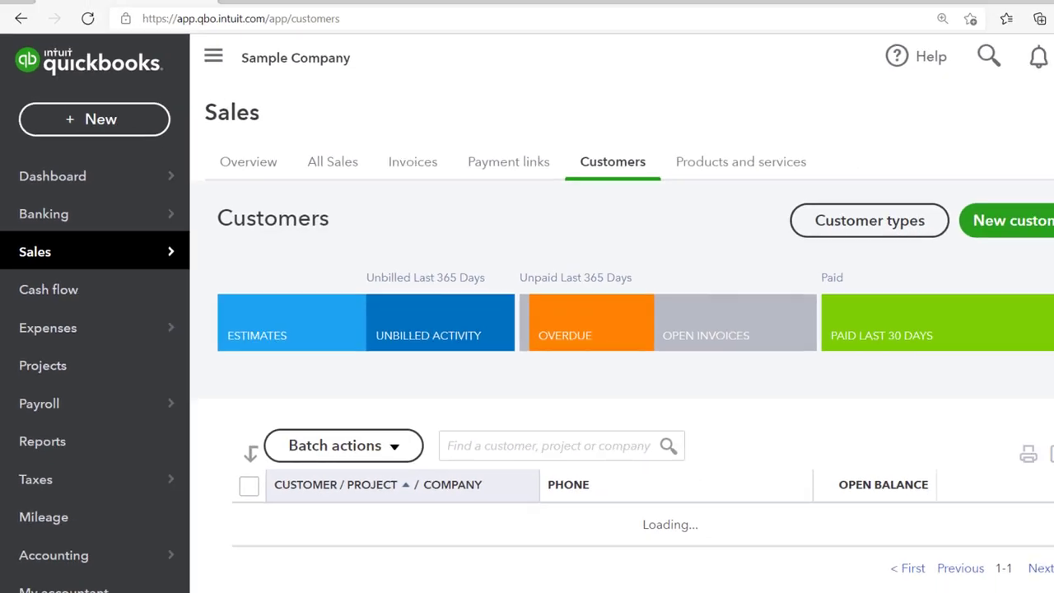
click(186, 579)
Review the Get Great Guitars customer list for the jobs nested under customers.
scroll(329, 420, down, 3)
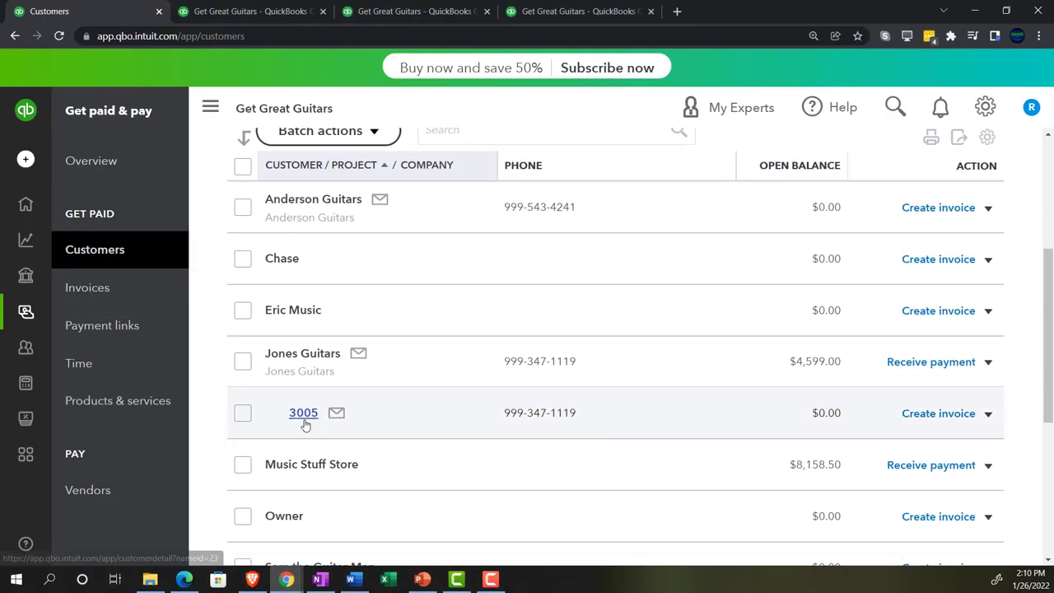
scroll(304, 424, down, 1)
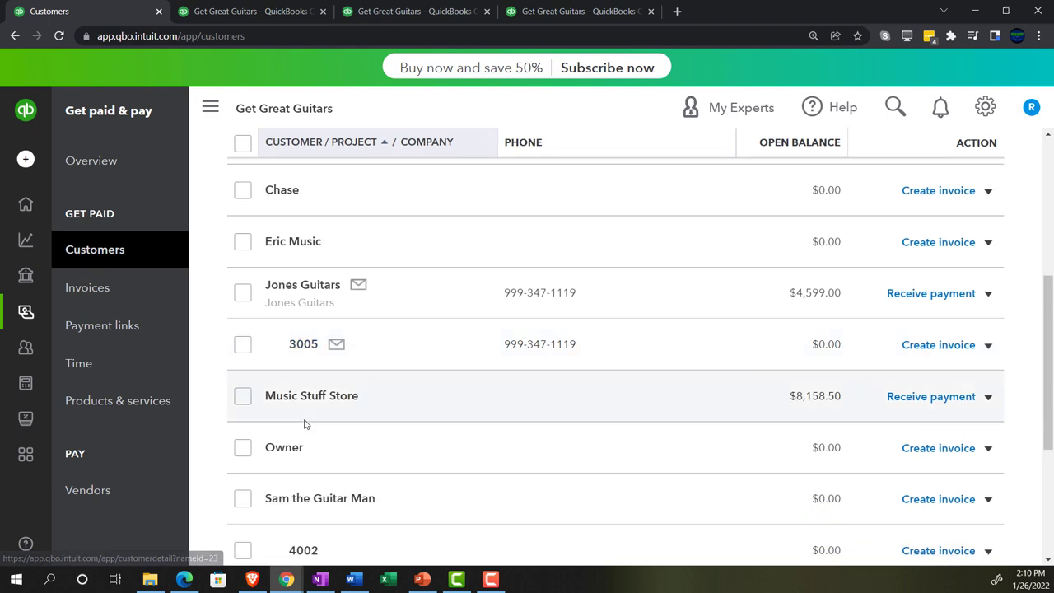
scroll(302, 426, down, 1)
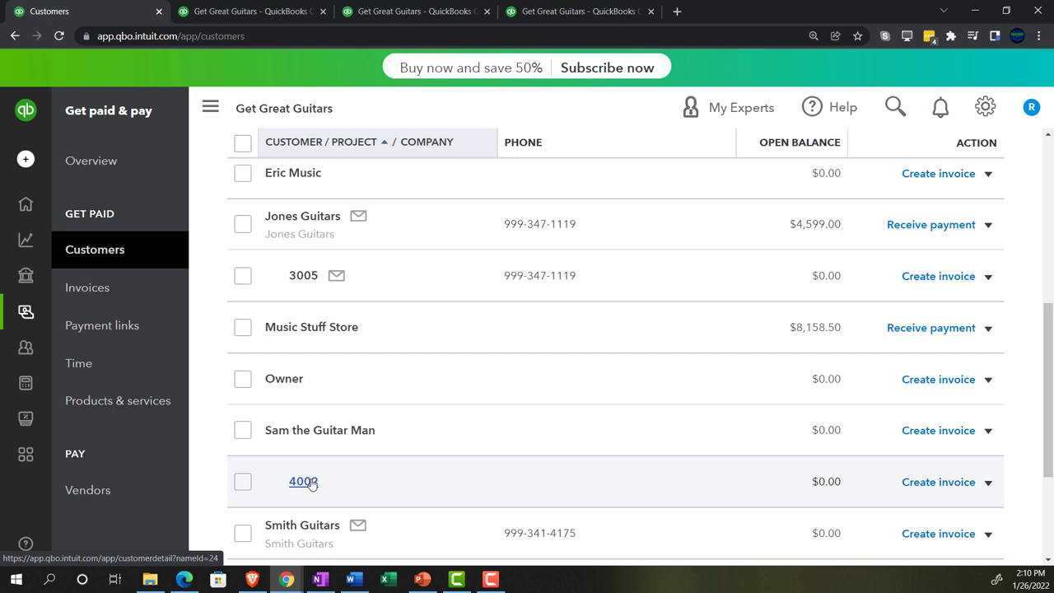
Open the Projects page under Business overview.
mouse_move(16, 372)
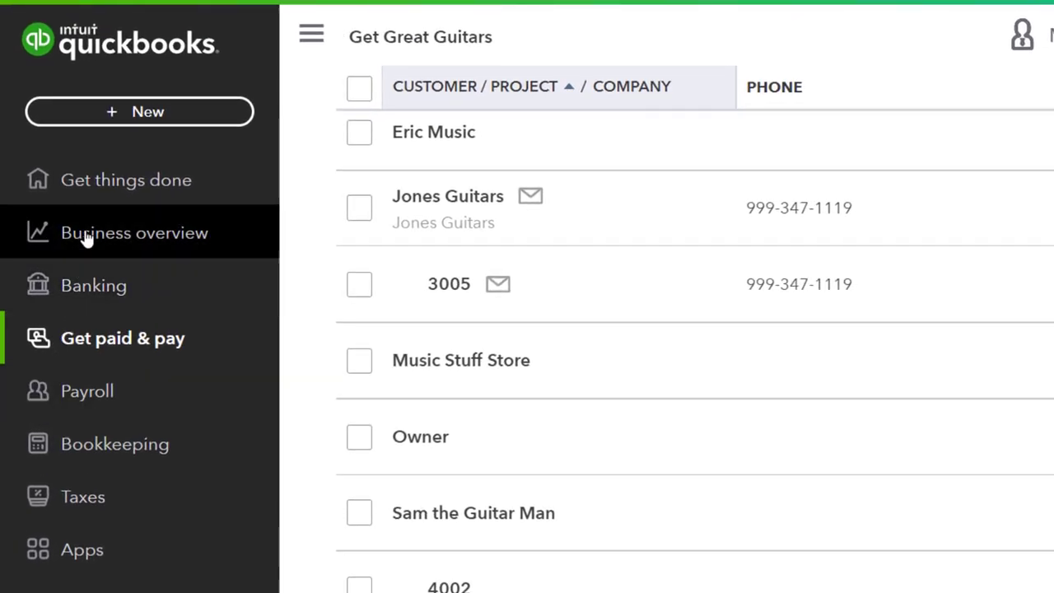
click(86, 238)
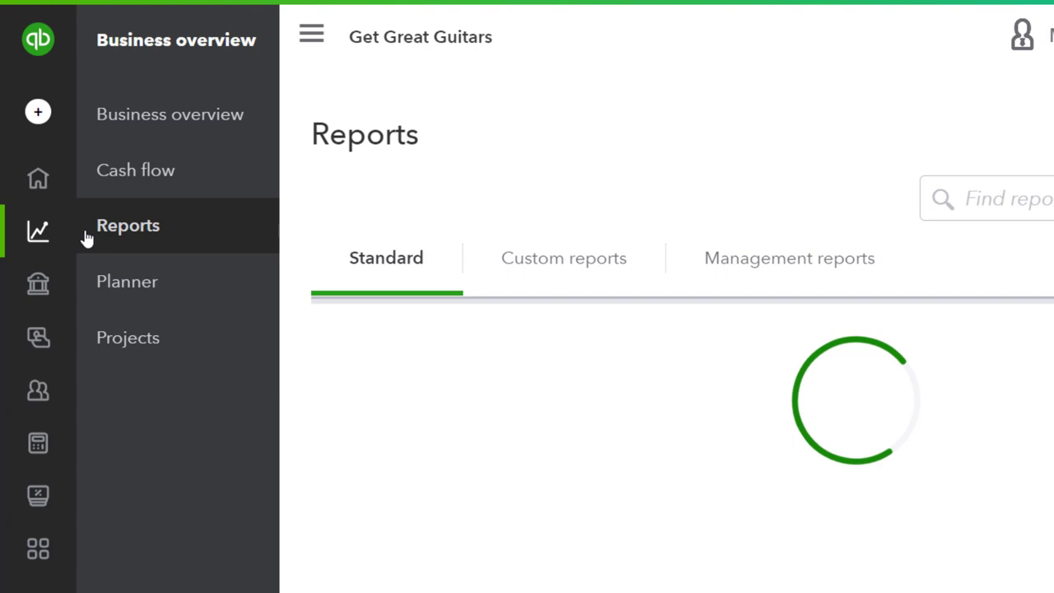
click(125, 344)
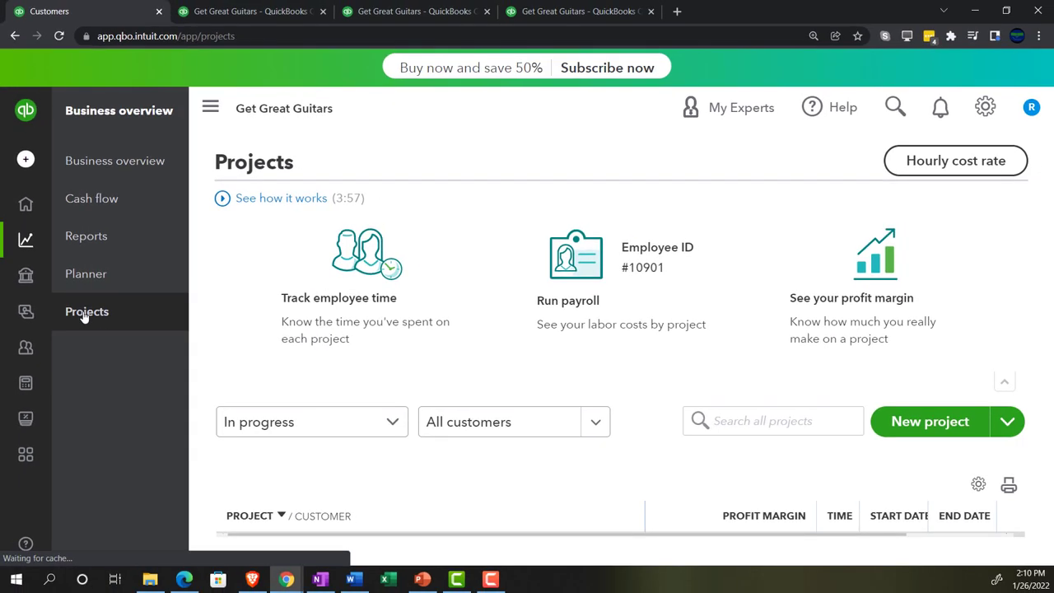
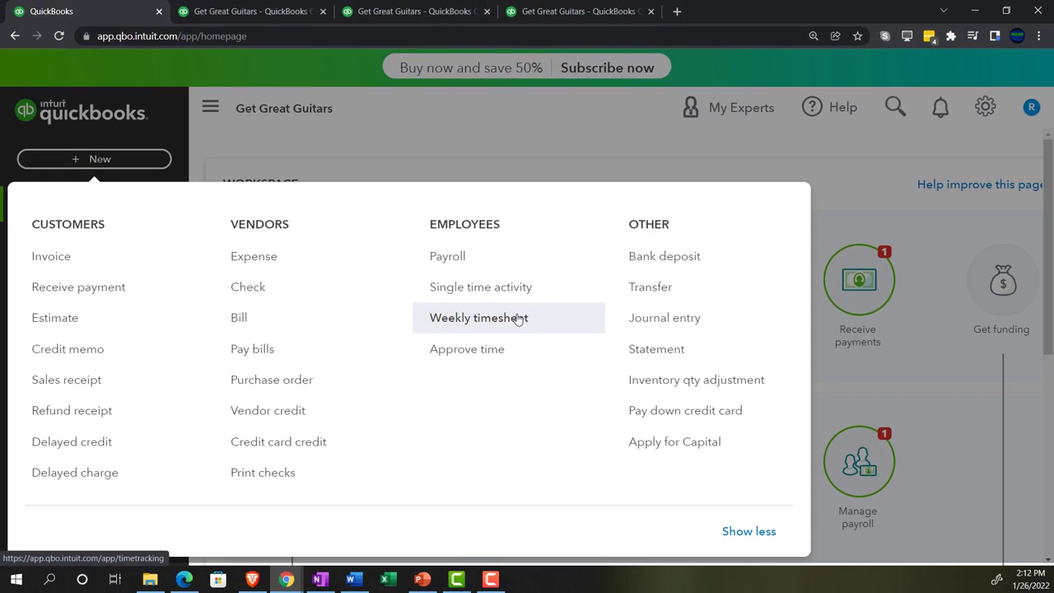
Launch QuickBooks Time from the payroll Time page to view its time entries, and close its browser tab.
click(341, 130)
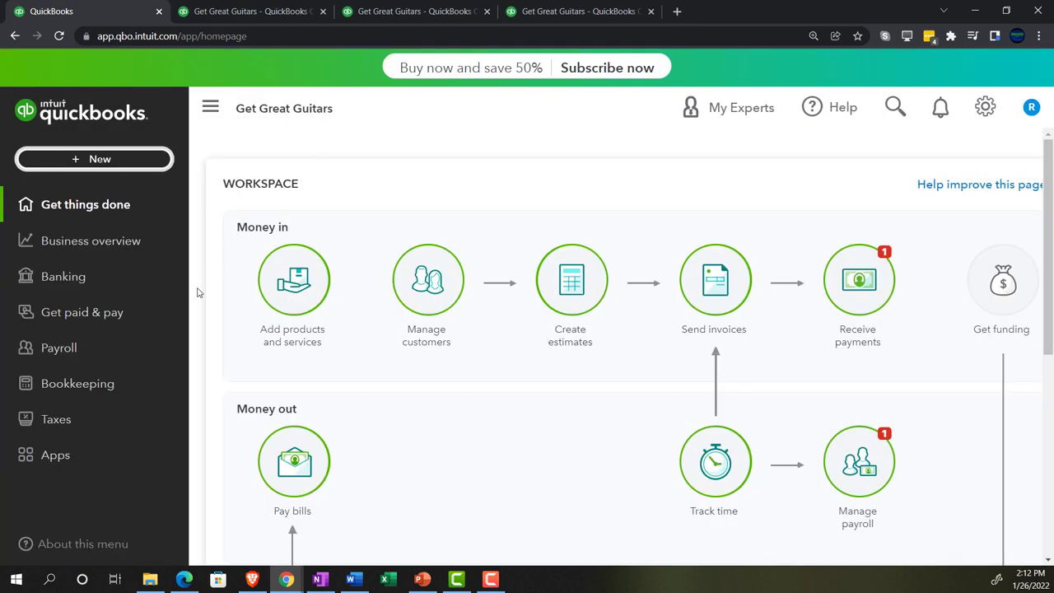
click(67, 349)
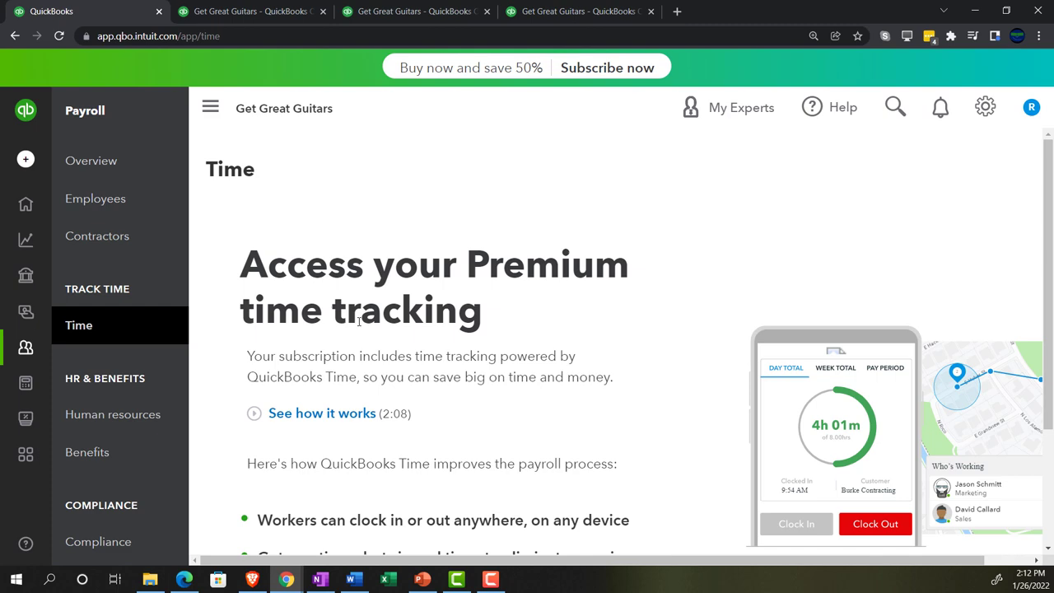
scroll(379, 354, down, 2)
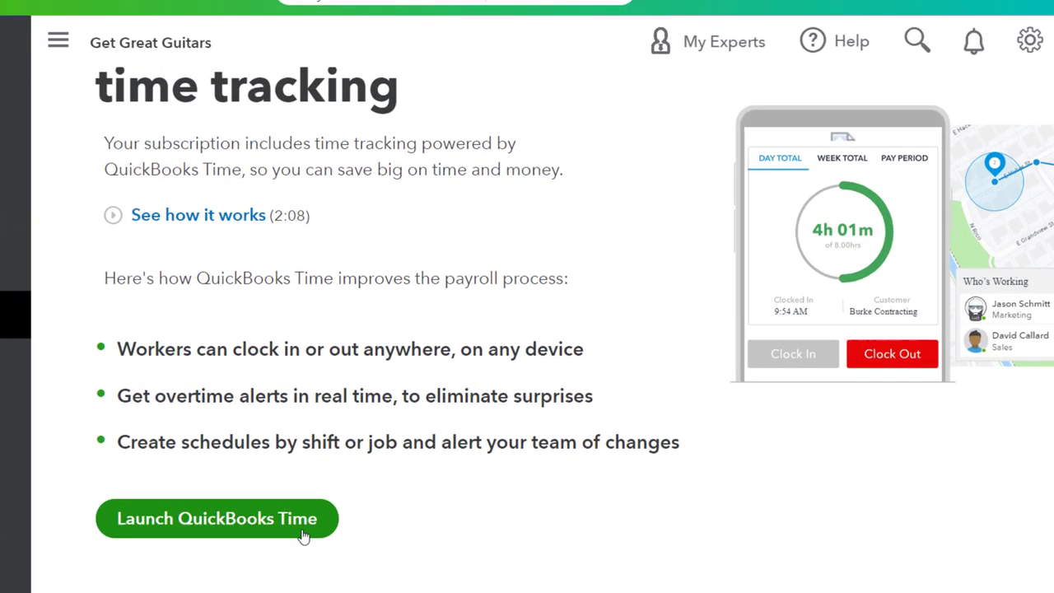
click(280, 542)
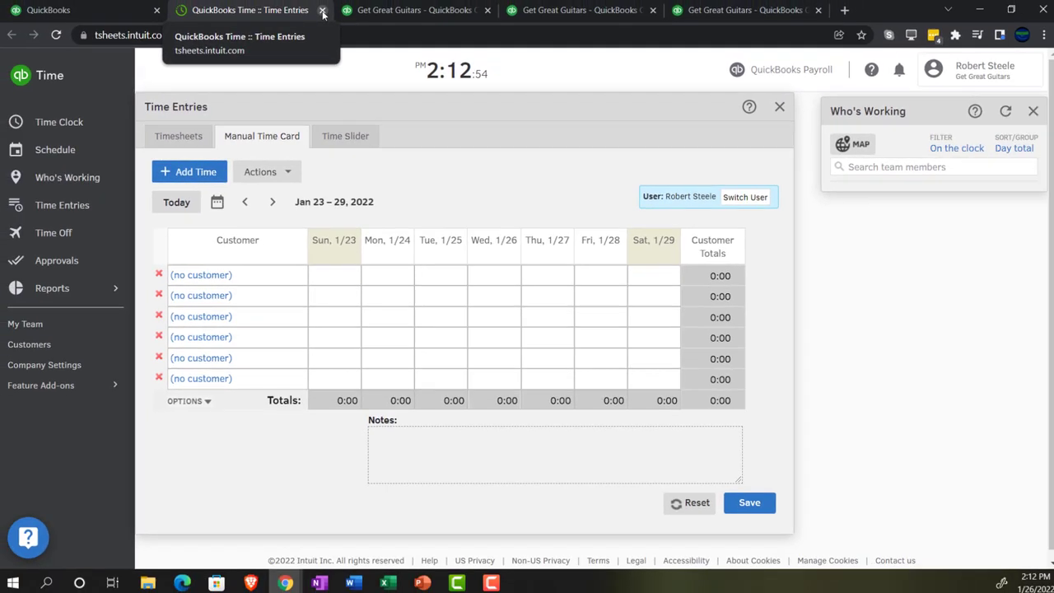
click(324, 12)
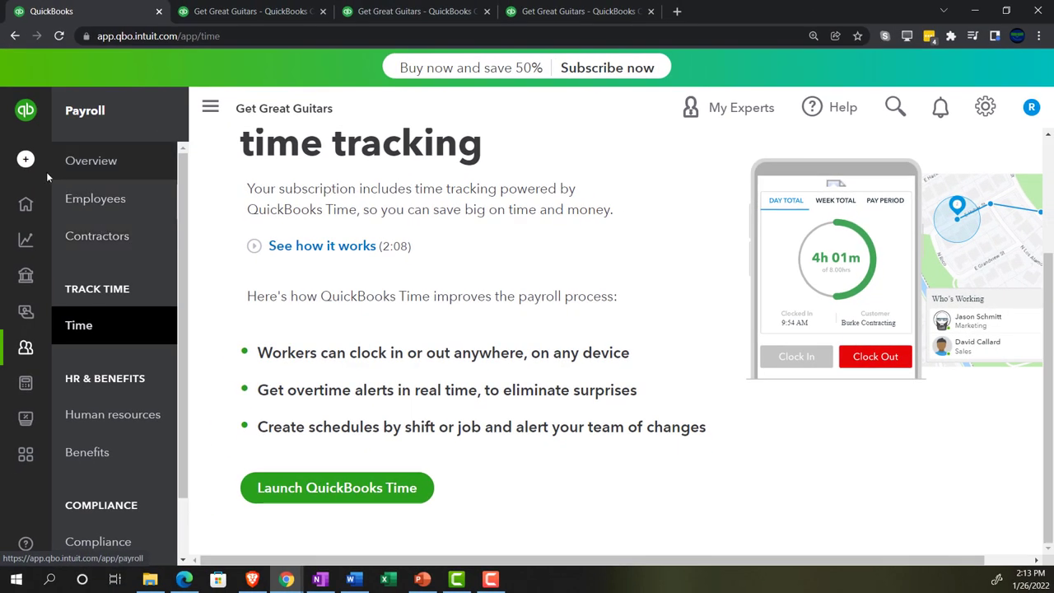
Create a new weekly timesheet.
click(27, 160)
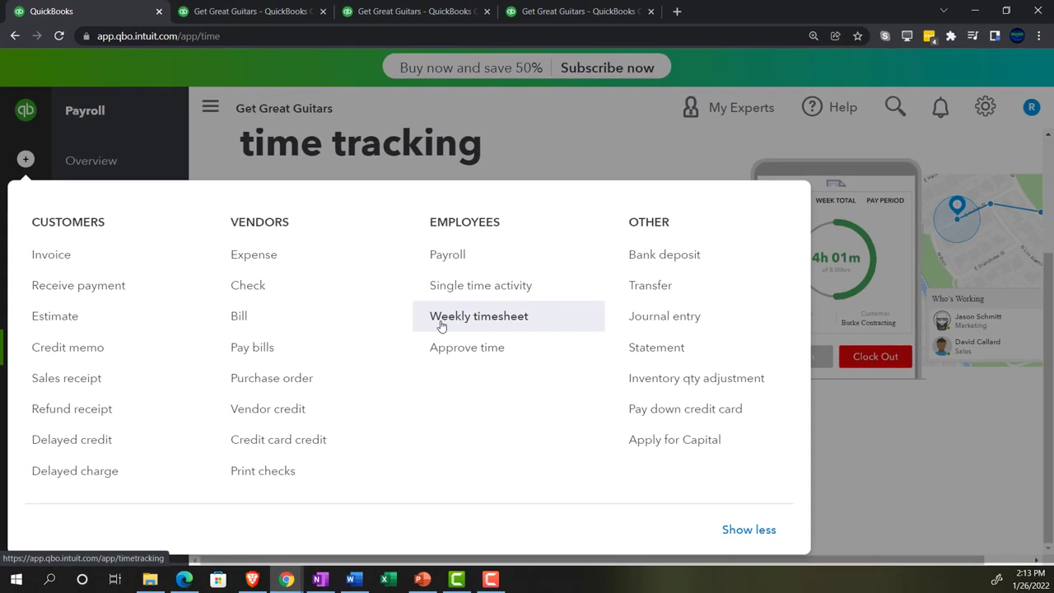
click(441, 324)
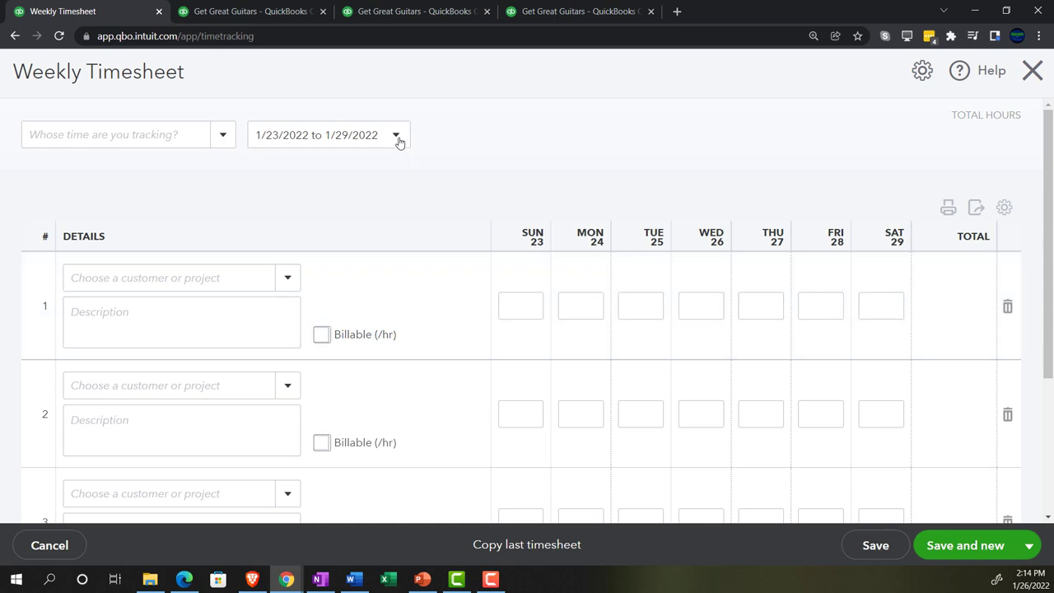
Browse the week ranges available for the weekly timesheet, including those in 2021.
click(397, 140)
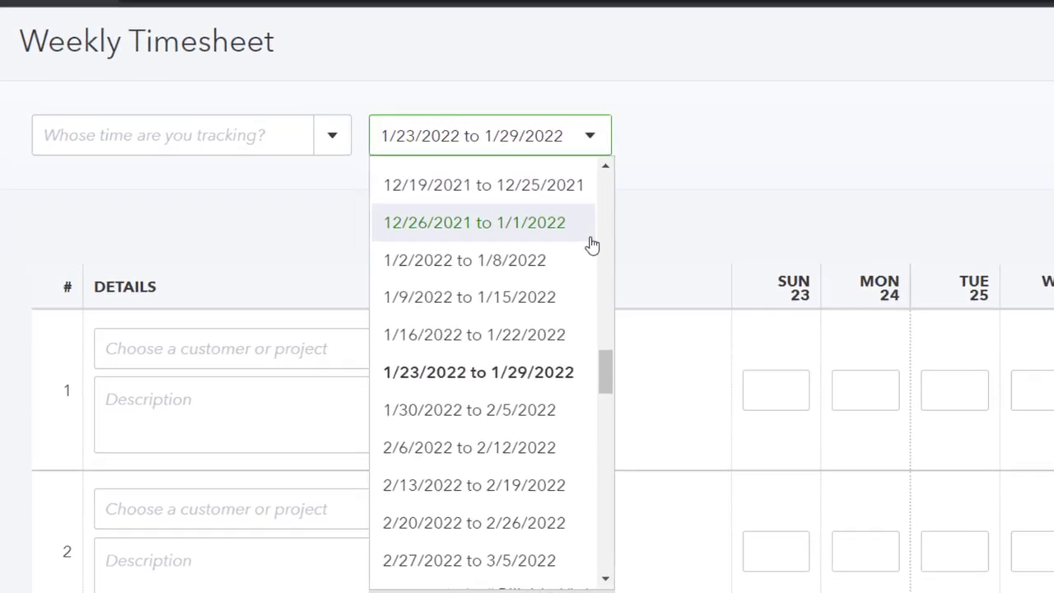
click(628, 247)
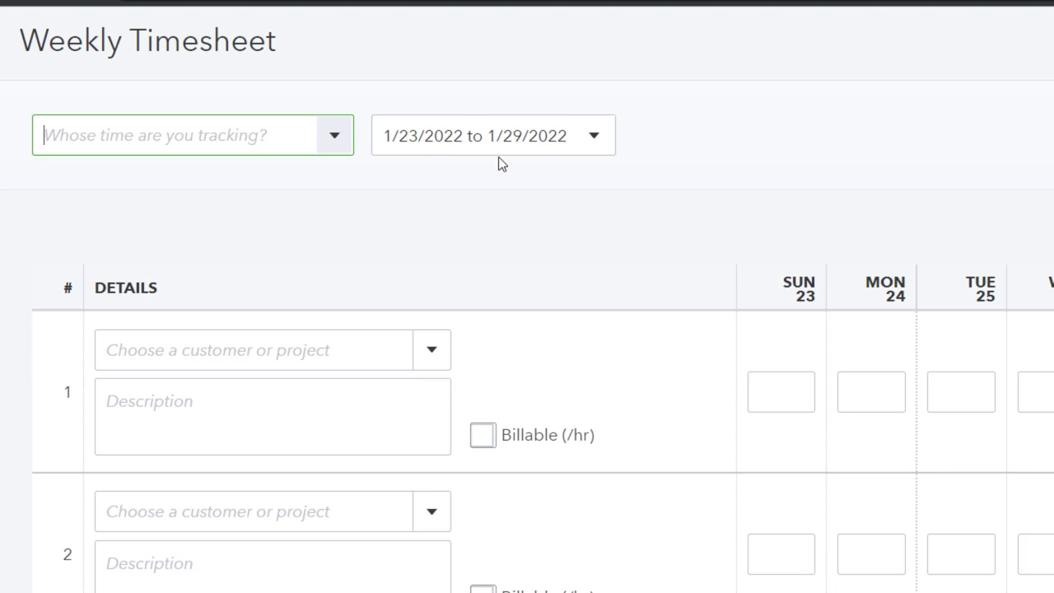
mouse_move(236, 137)
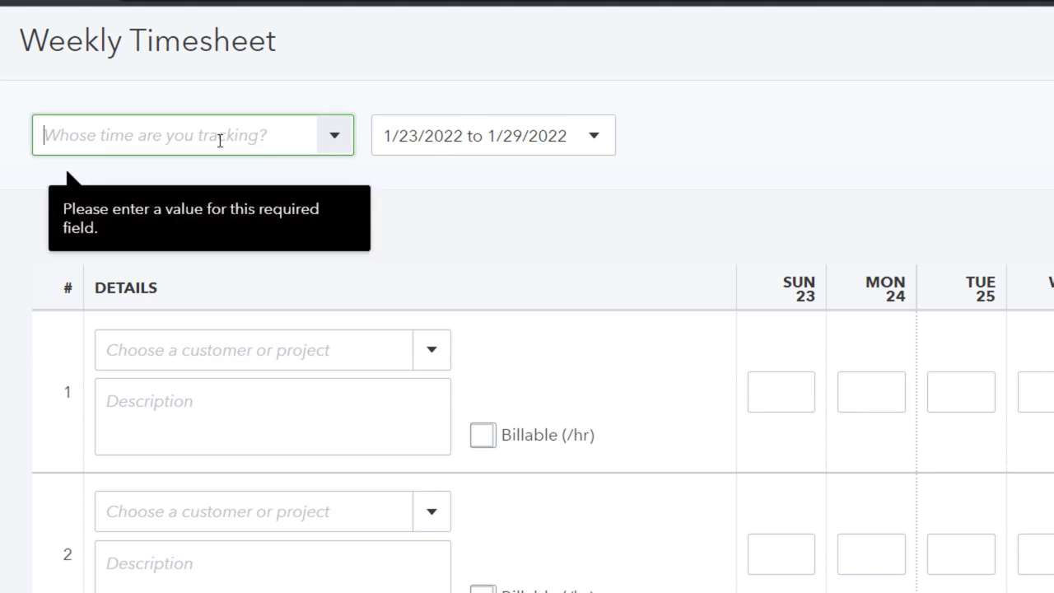
click(559, 125)
scroll(514, 350, up, 6)
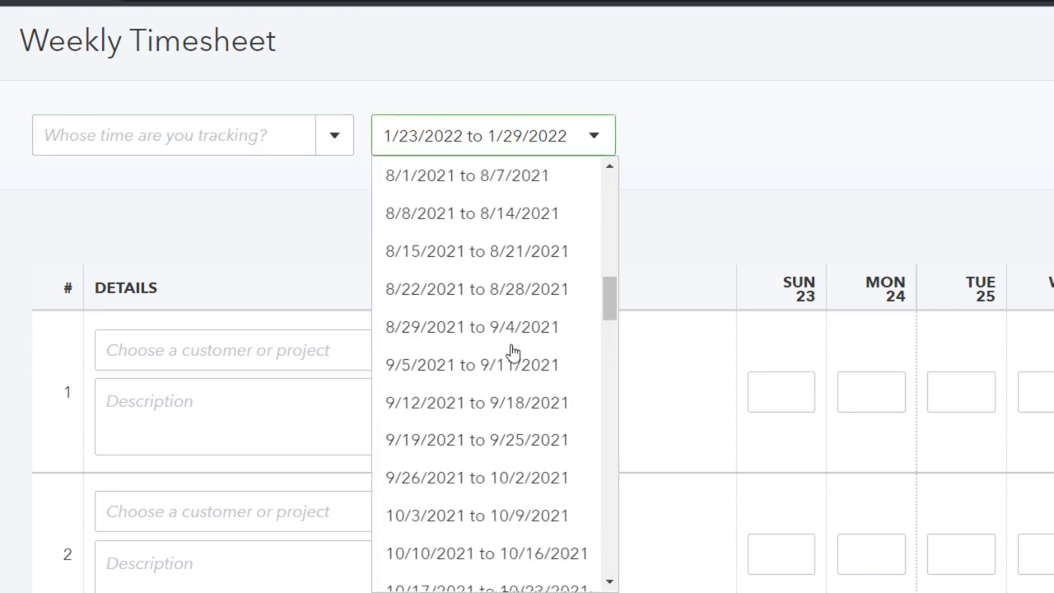
scroll(513, 352, up, 10)
scroll(512, 353, down, 4)
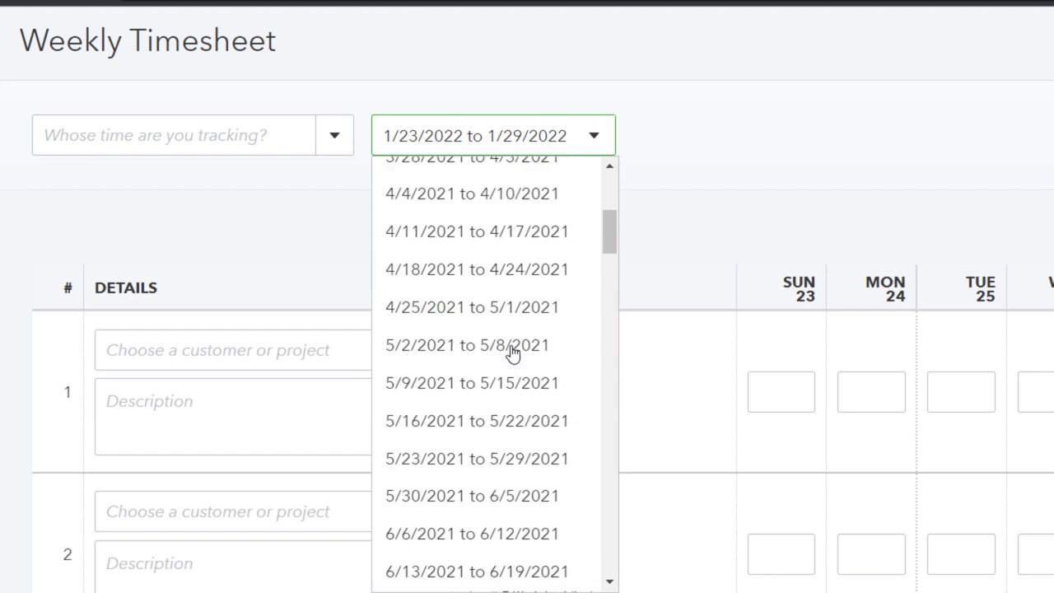
scroll(513, 353, down, 18)
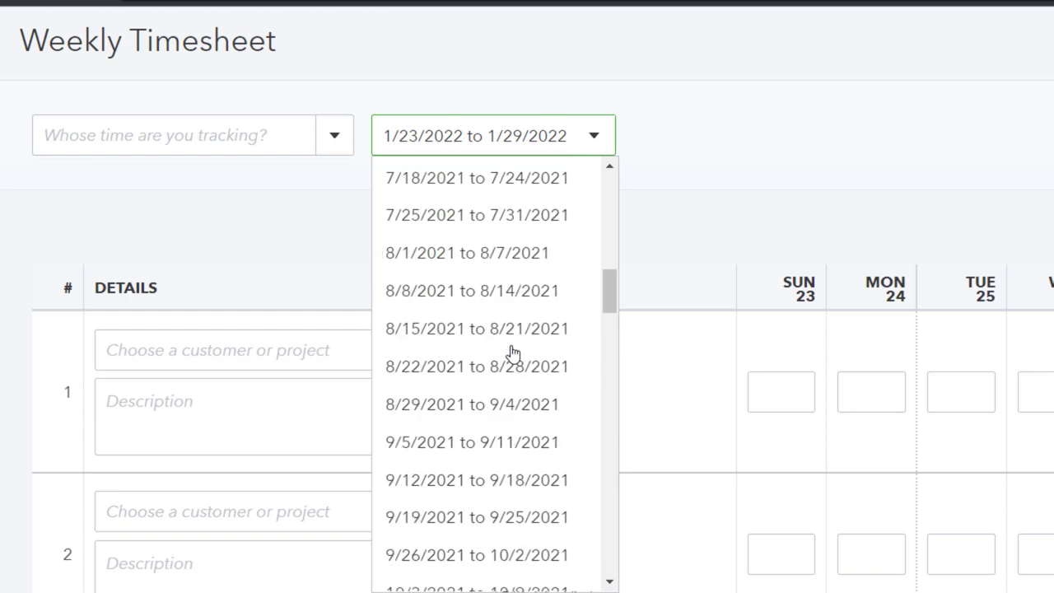
click(279, 234)
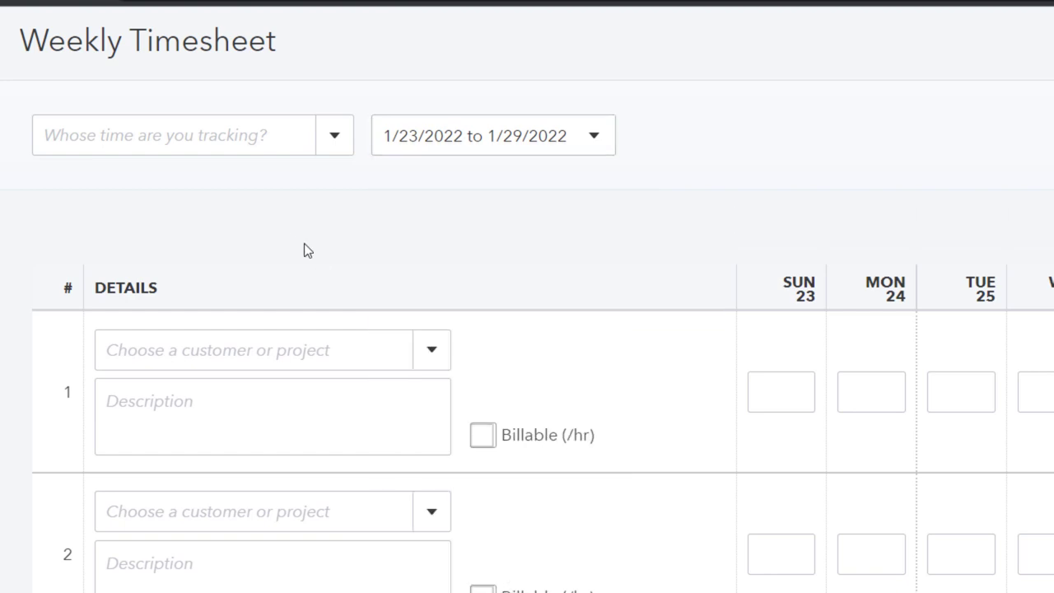
Set the timesheet to the second listed employee and assign its first row to the sub-customer of Jones Guitars.
click(327, 148)
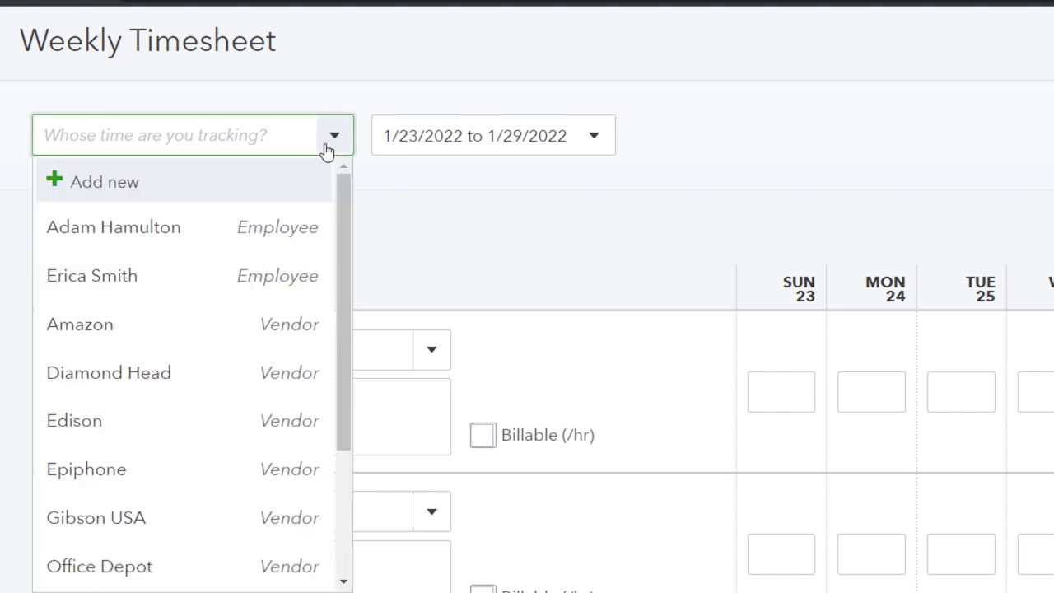
click(142, 284)
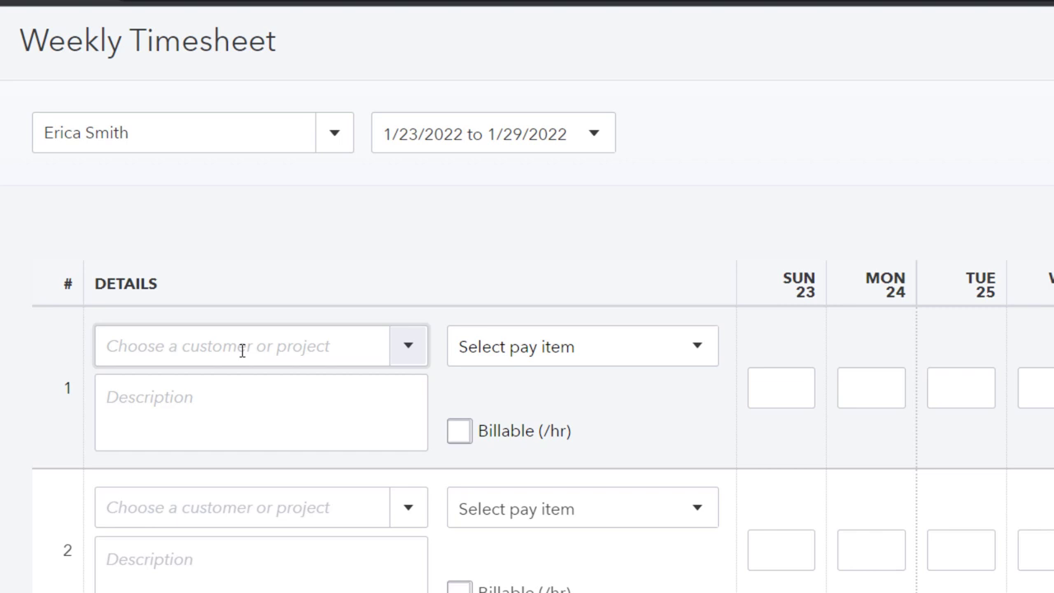
click(407, 346)
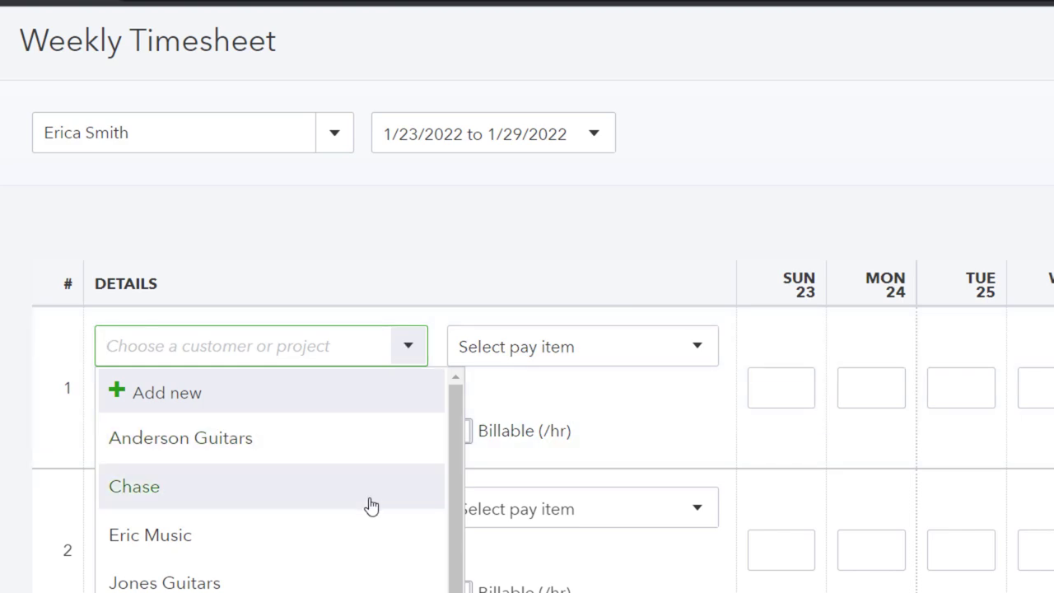
scroll(370, 506, down, 3)
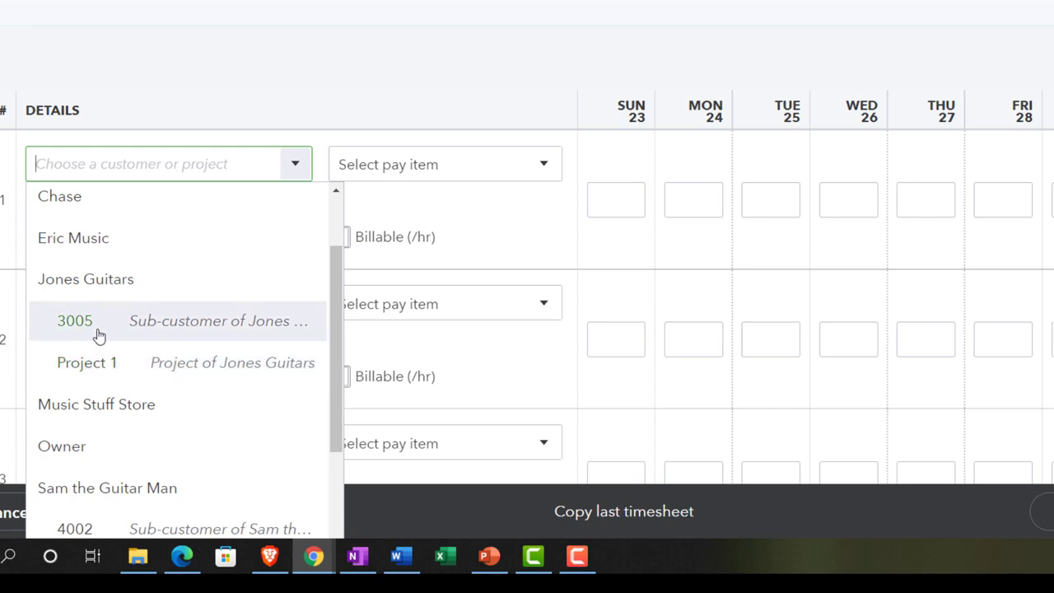
click(97, 334)
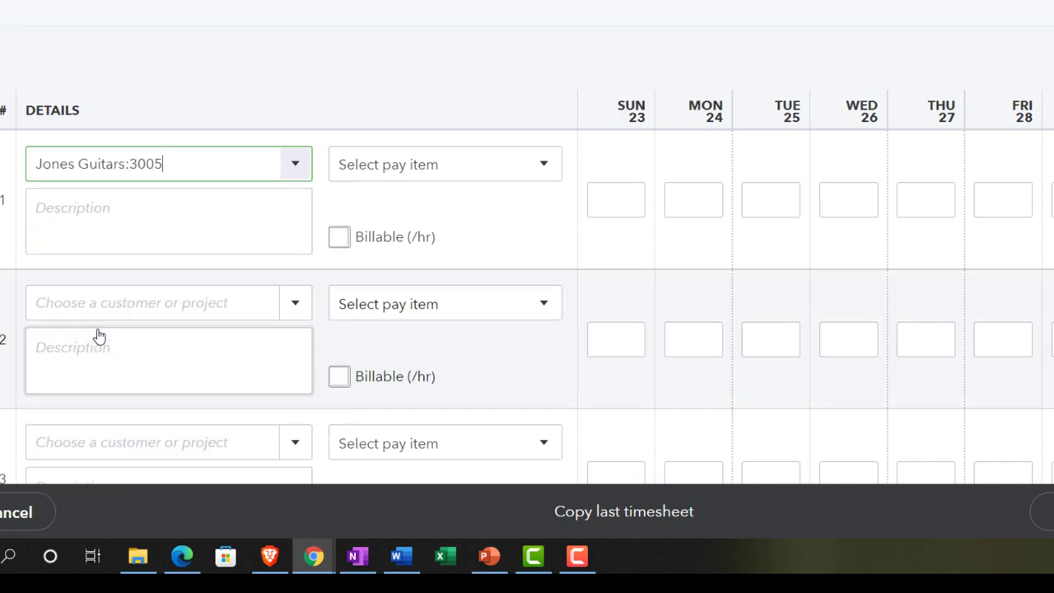
key(Tab)
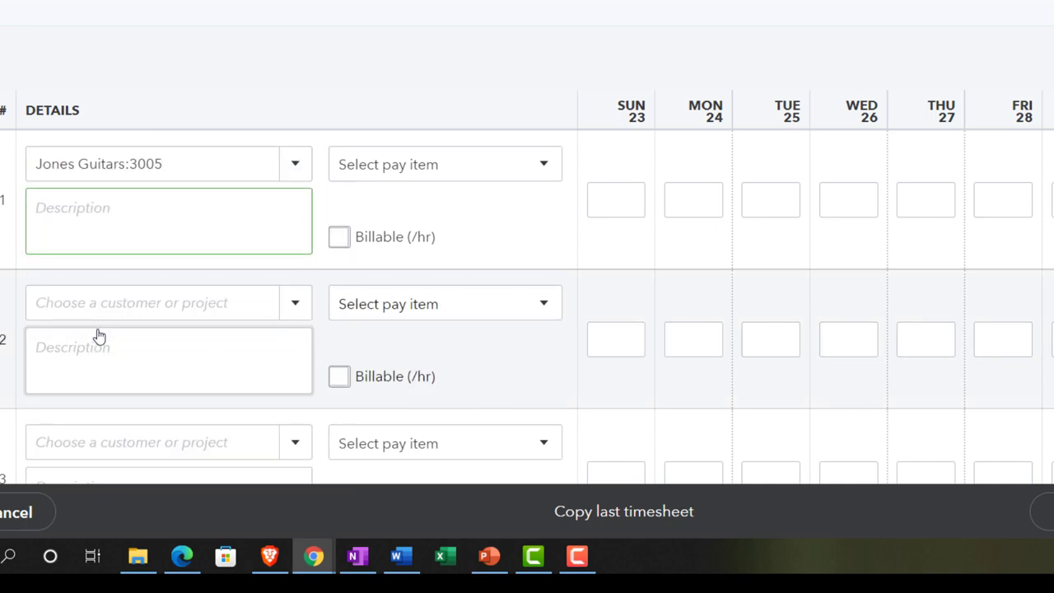
key(Tab)
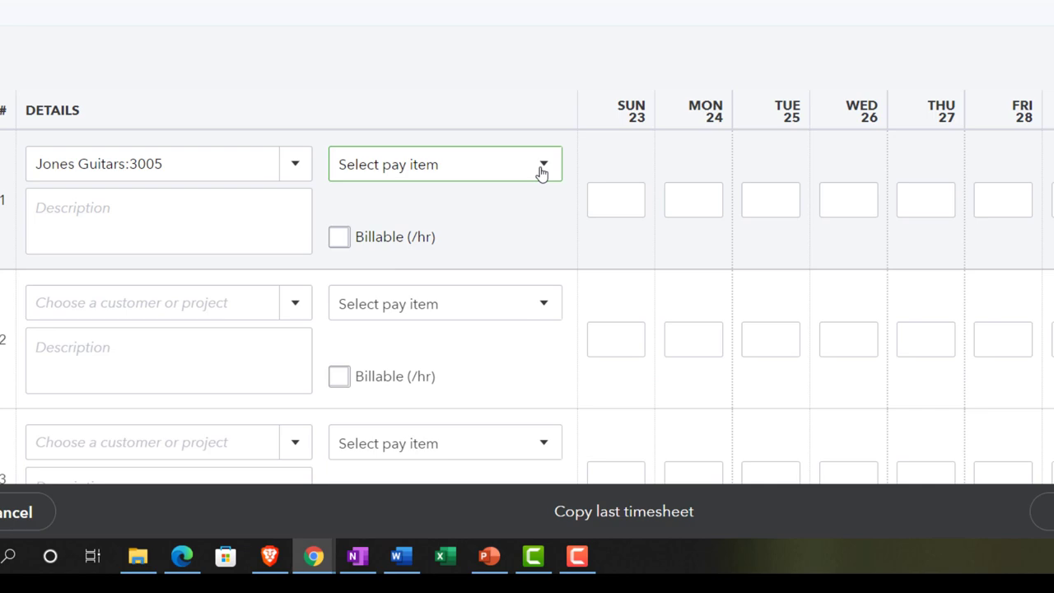
Review the pay items available for the first timesheet row without assigning one.
click(542, 170)
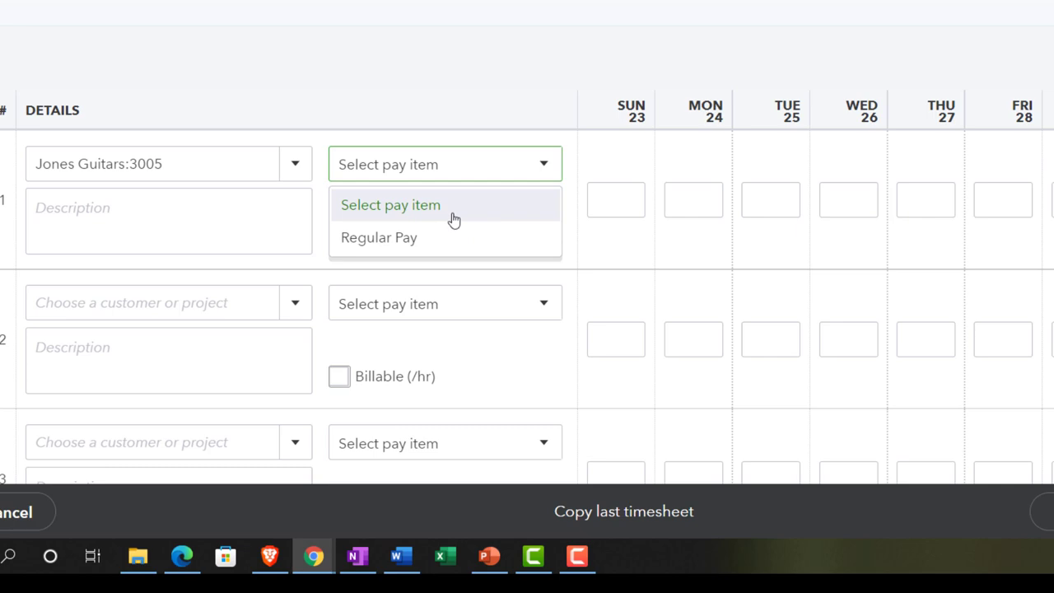
click(453, 216)
click(554, 166)
click(493, 210)
Enter "Guitar lessons" as the description of the first timesheet row.
click(168, 224)
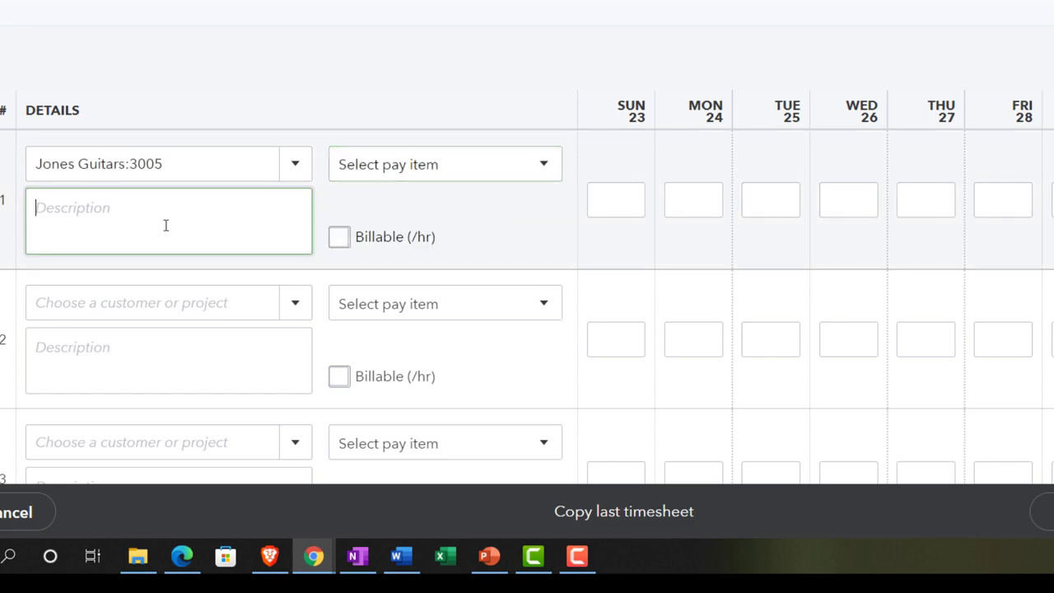
text(Guitar lesson)
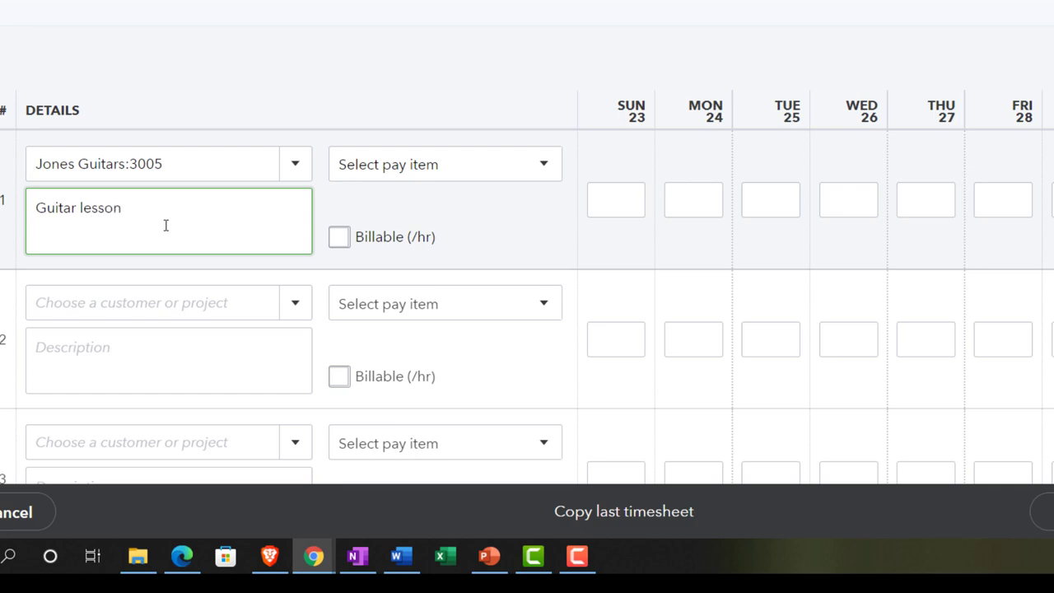
text(s)
key(Tab)
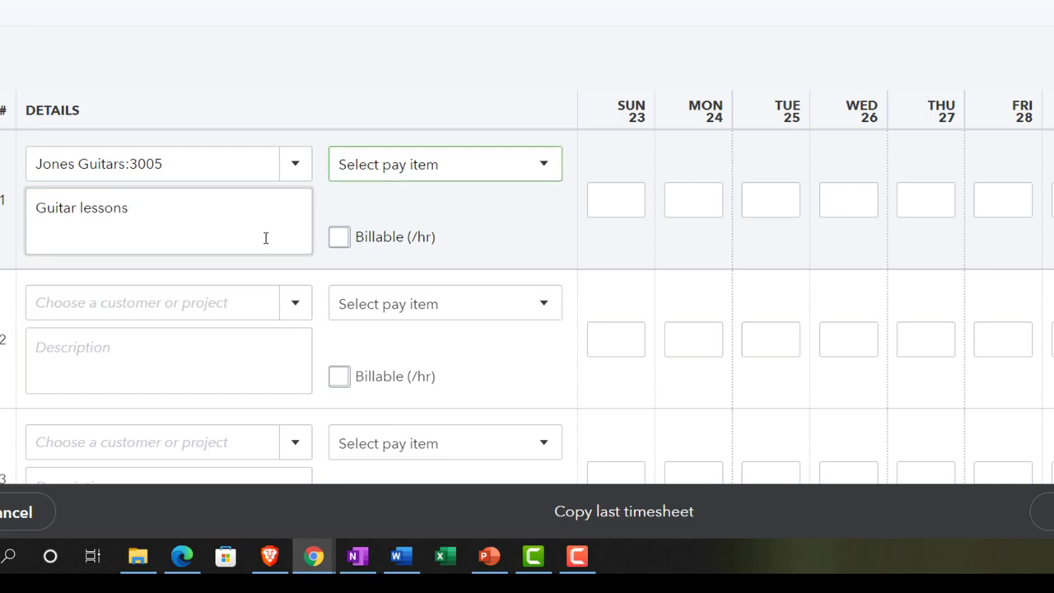
Make the first timesheet row billable at 100.00 per hour, leaving it non-taxable.
click(341, 238)
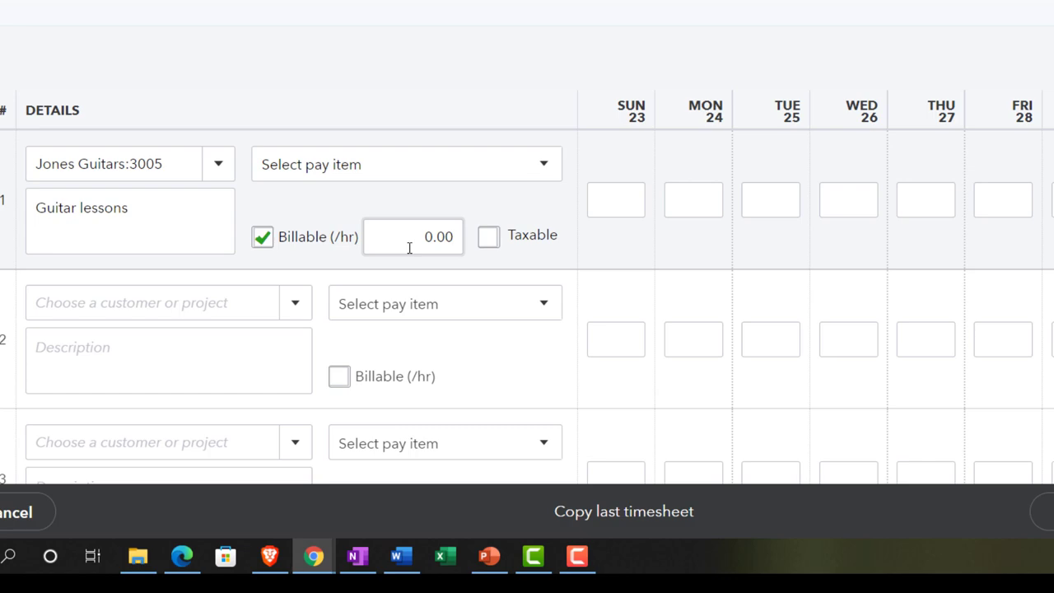
click(161, 209)
click(372, 239)
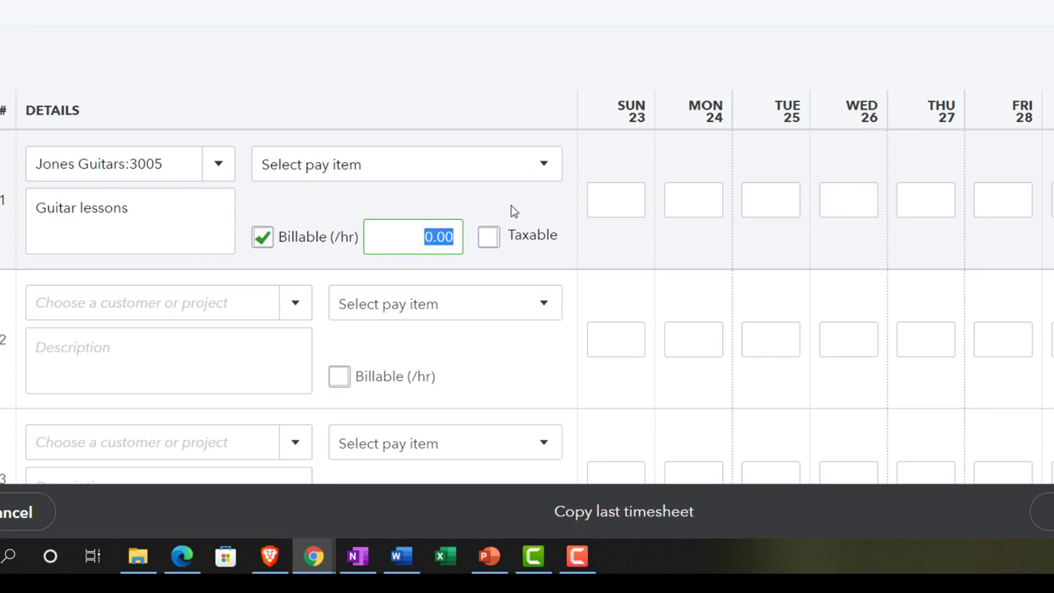
click(511, 211)
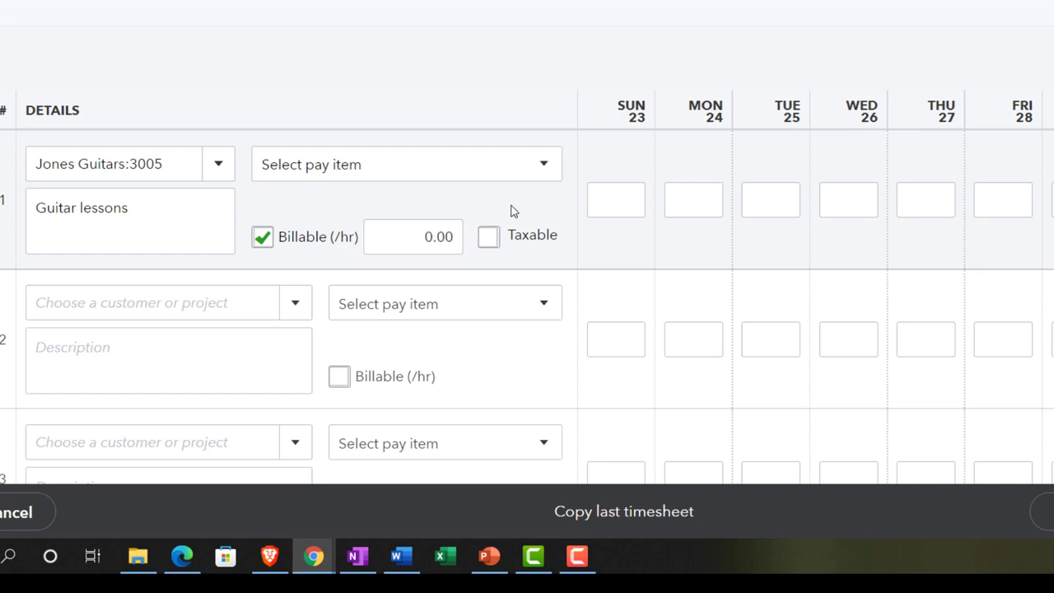
click(411, 238)
text(100)
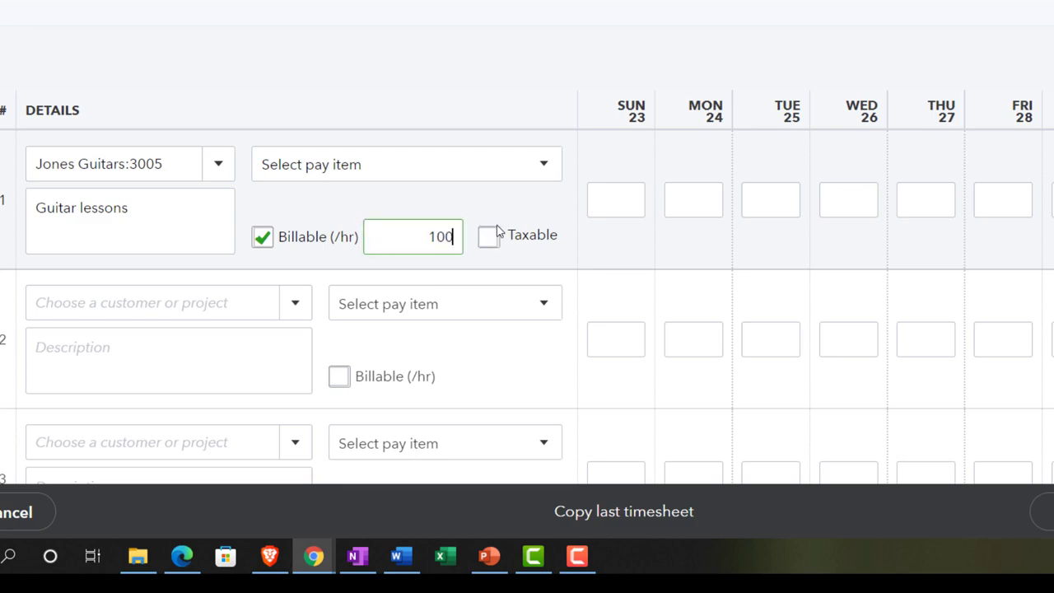
click(497, 225)
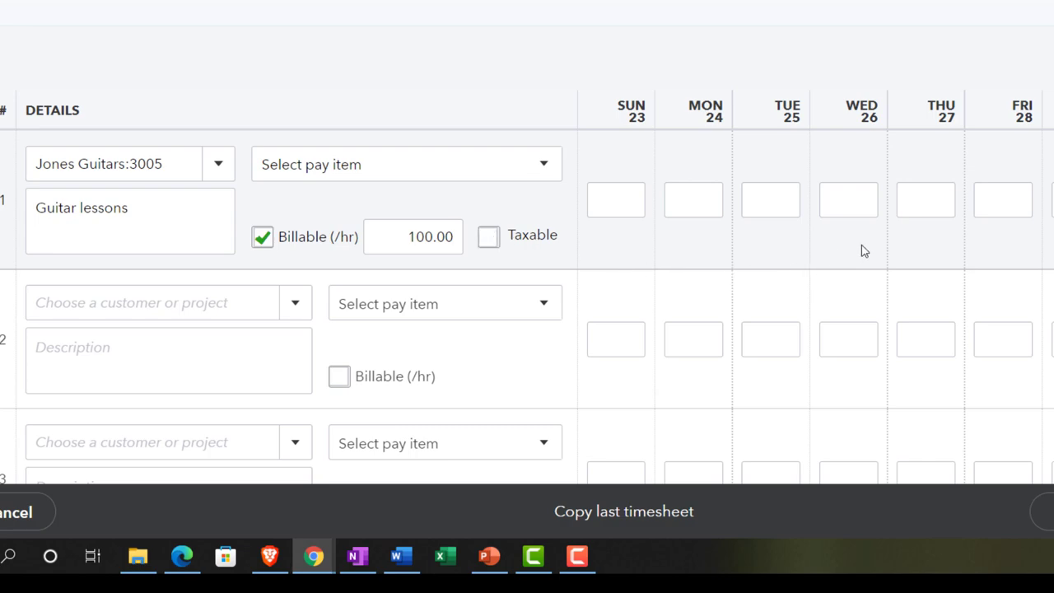
Record 8 hours for Friday the 28th in the first timesheet row.
click(989, 198)
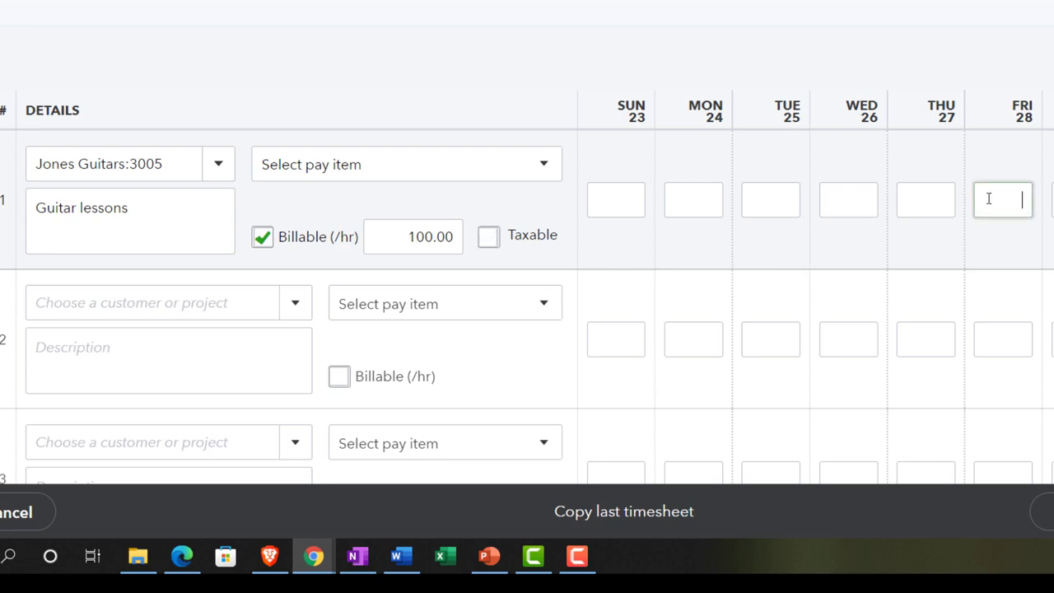
text(8)
key(Tab)
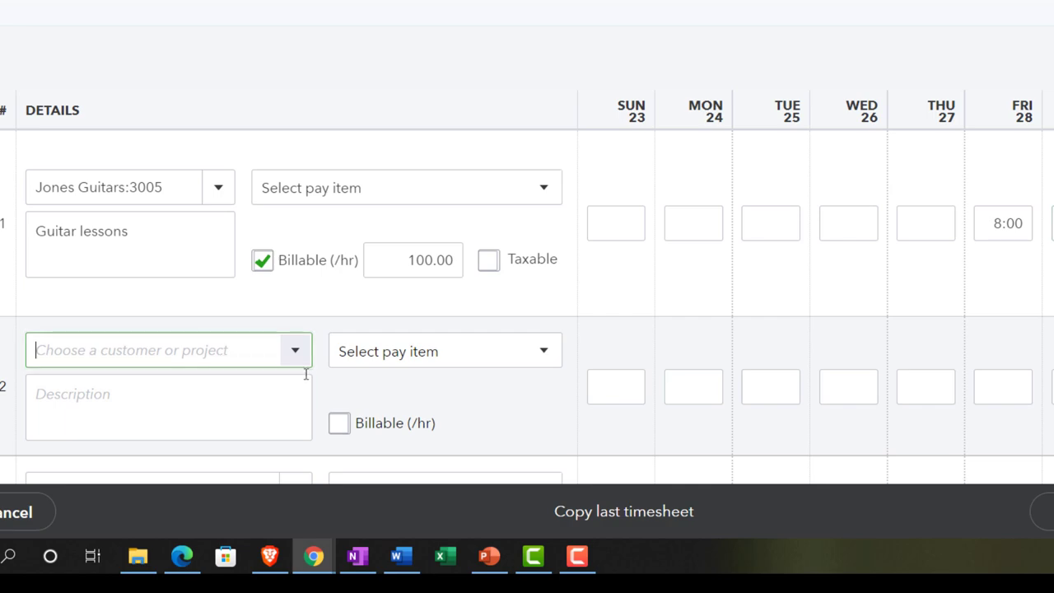
Assign the second timesheet row to Project 2 of Sam the Guitar Man and copy the first row's "Guitar lessons" description into it.
click(296, 352)
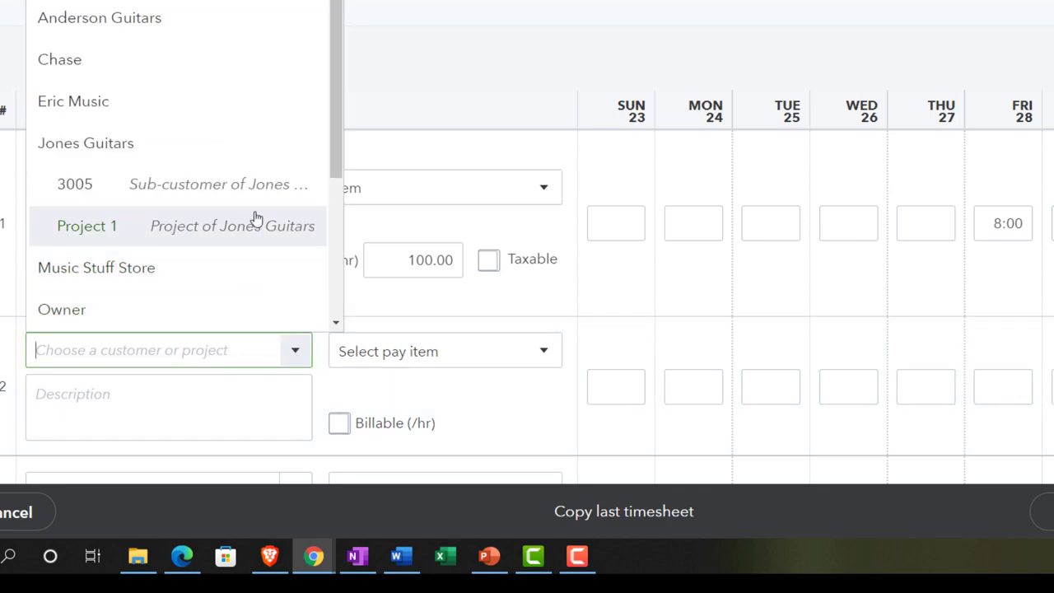
scroll(249, 214, down, 2)
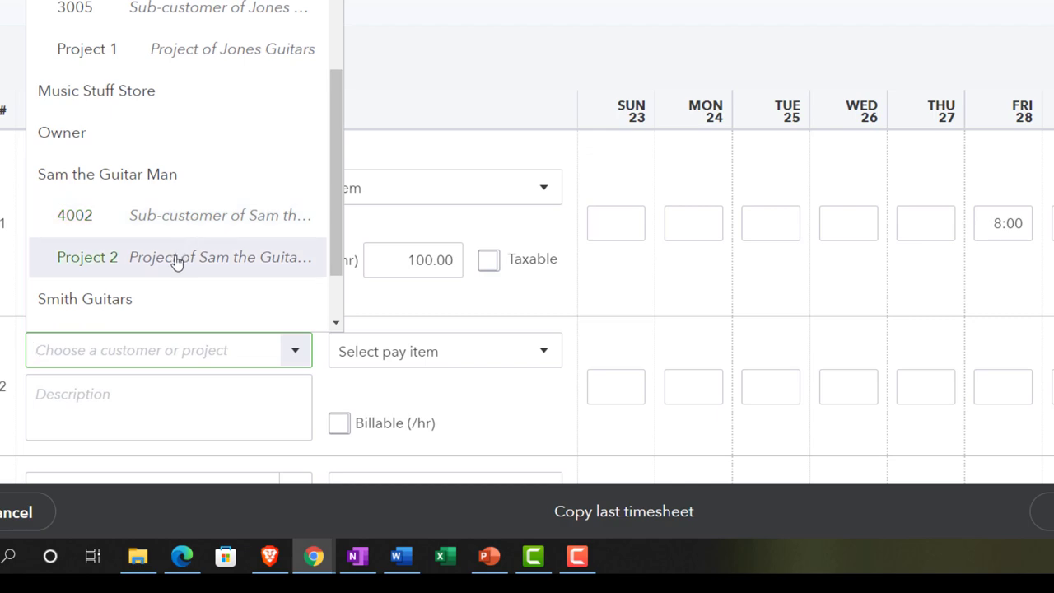
click(176, 261)
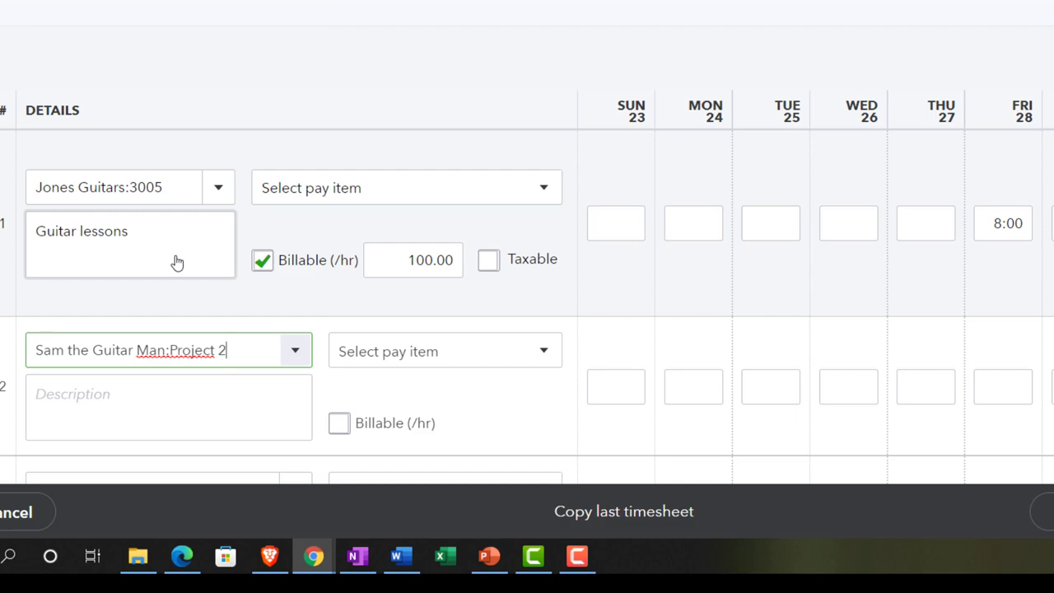
key(Tab)
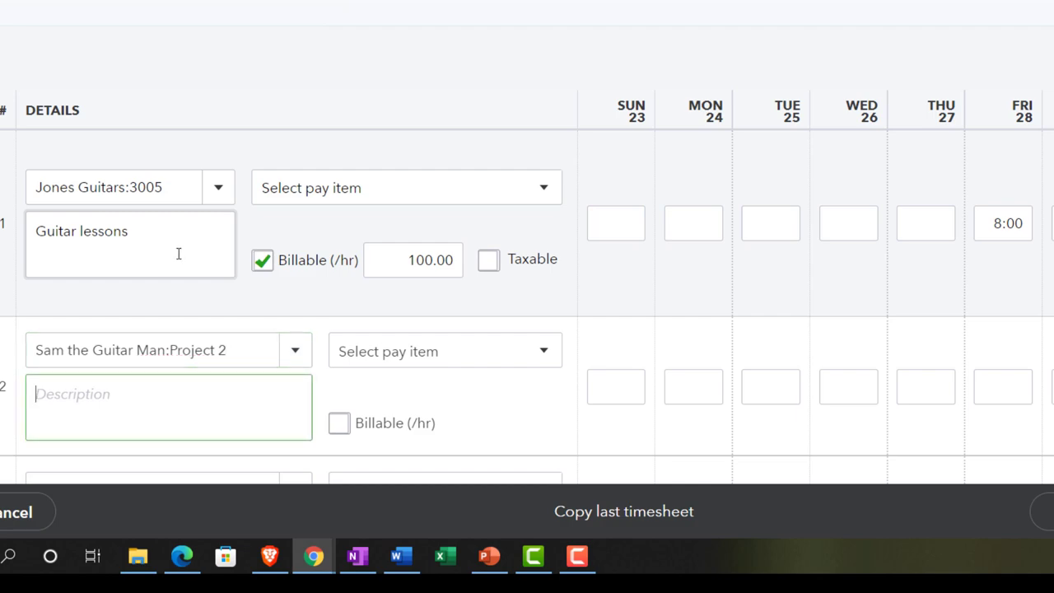
drag(155, 243, 9, 238)
key(ctrl+c)
click(104, 402)
key(ctrl+v)
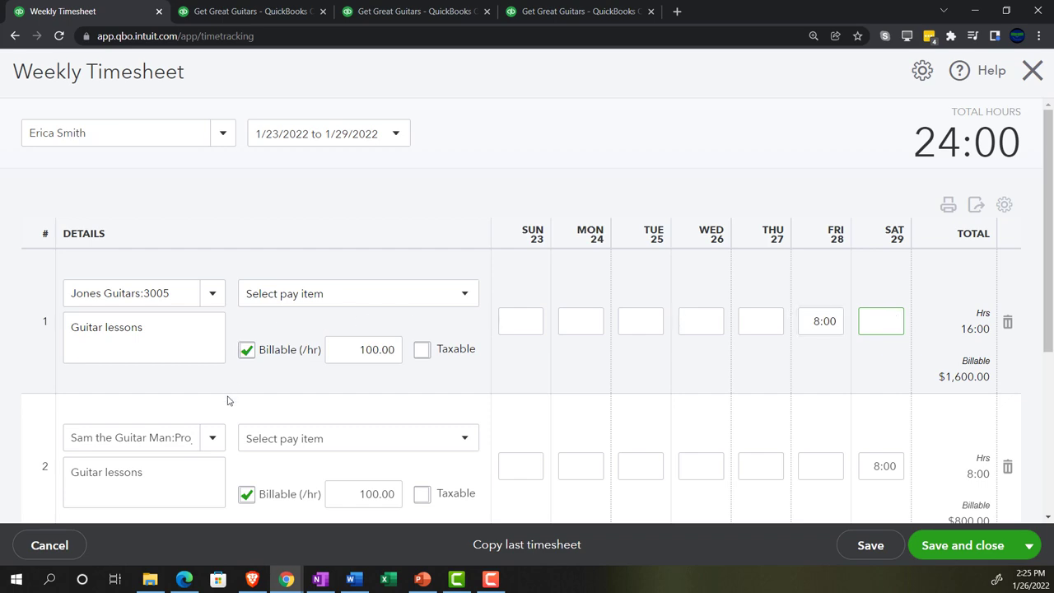
Save and close the weekly timesheet.
scroll(206, 461, down, 1)
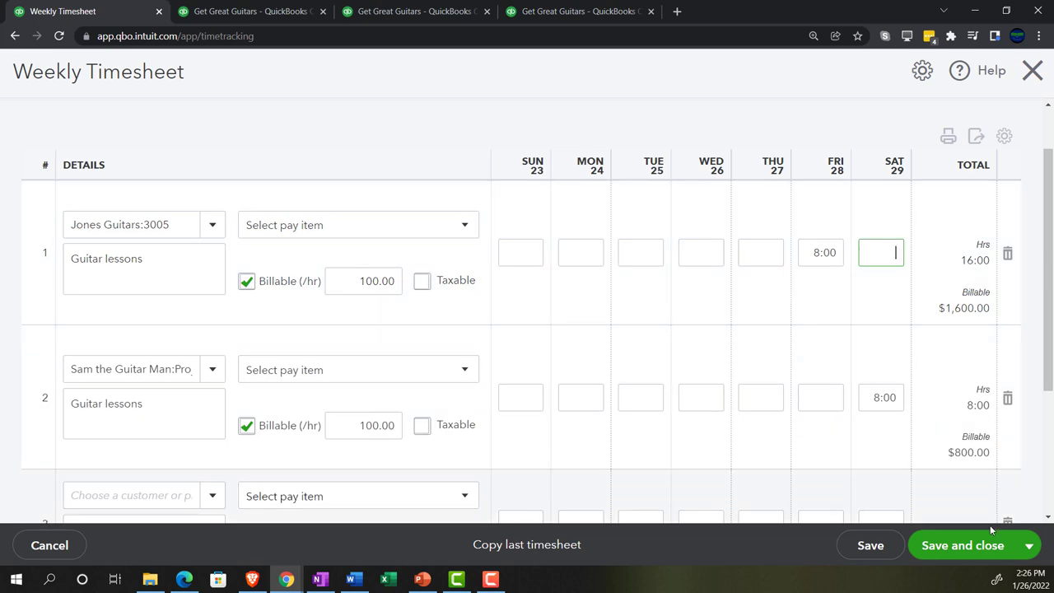
click(1029, 546)
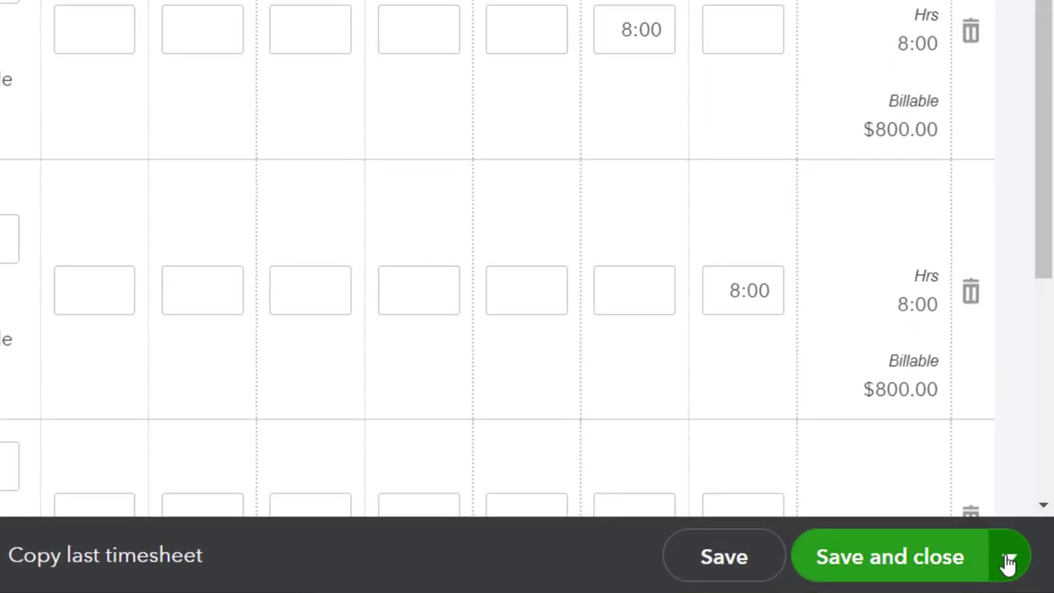
click(911, 567)
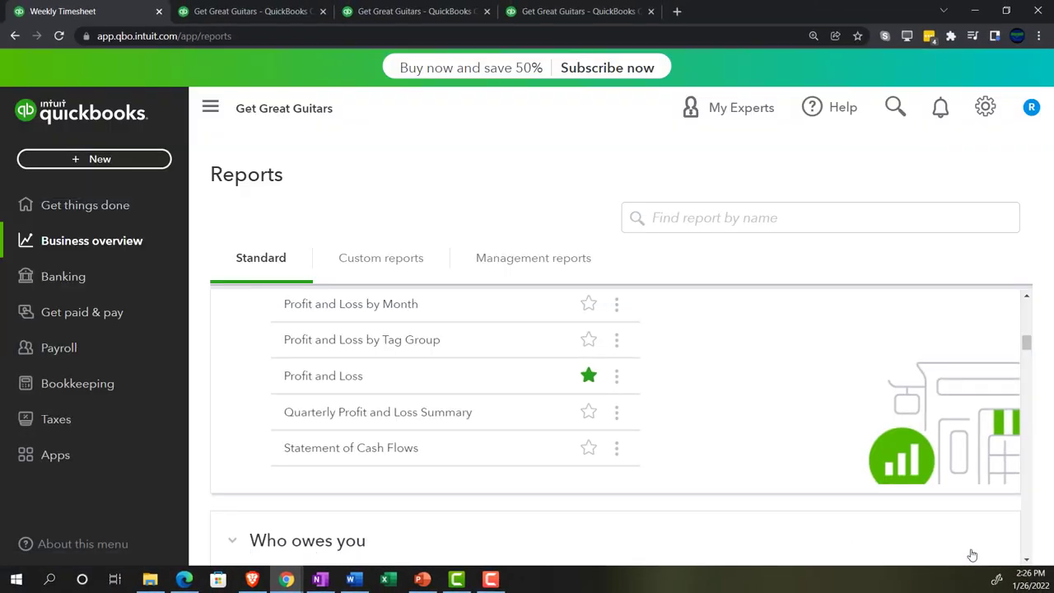
Return to the Get things done page and create a new invoice.
click(132, 210)
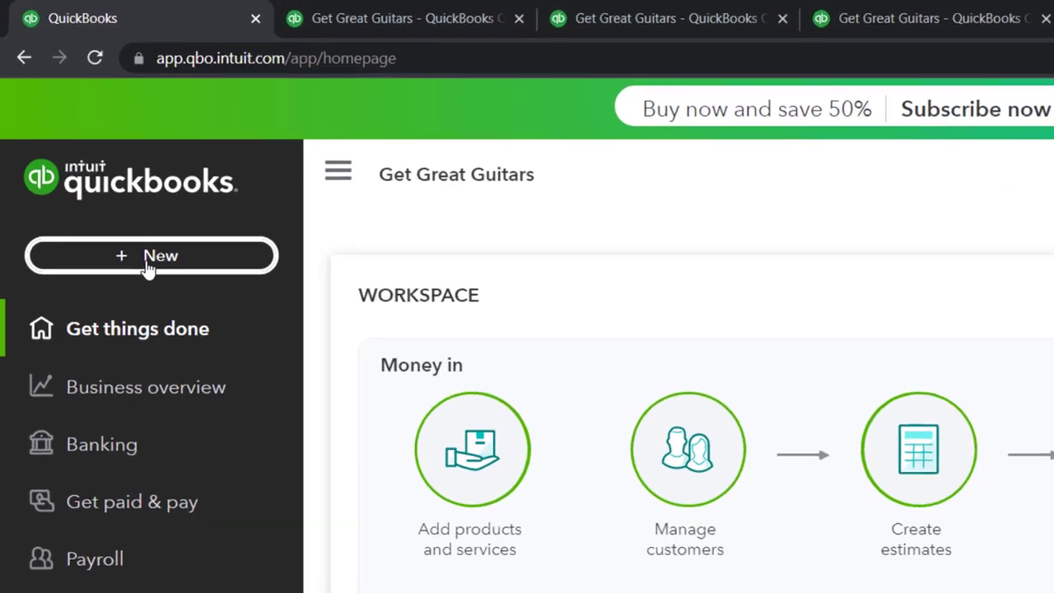
click(97, 169)
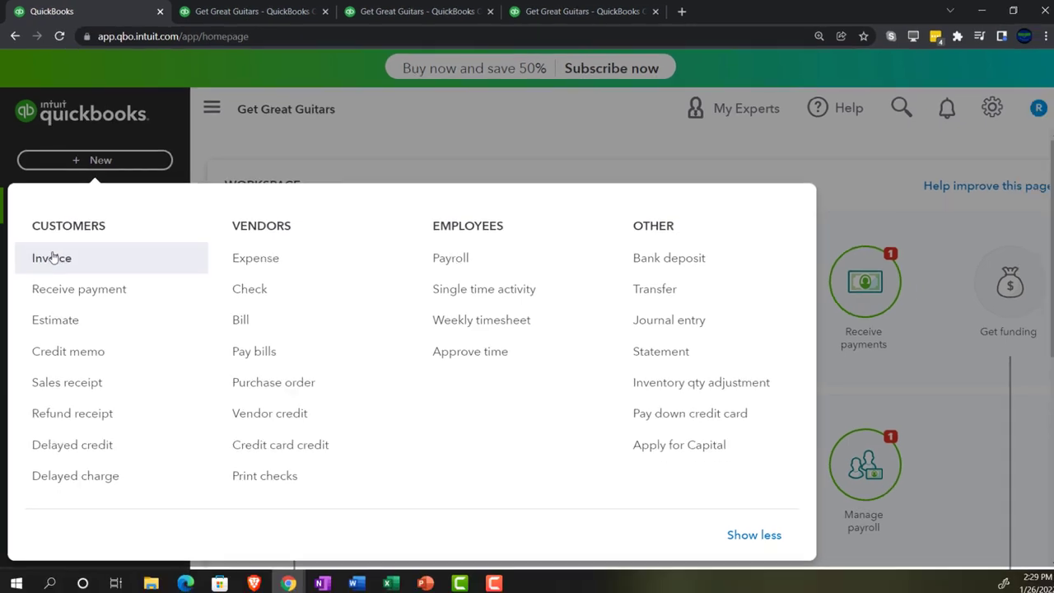
click(51, 258)
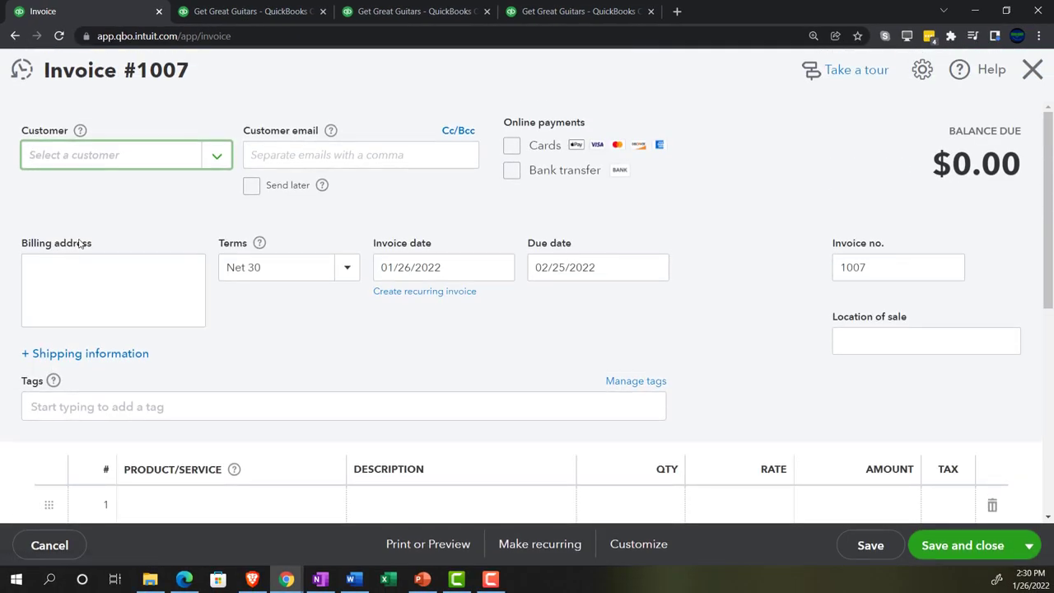
Set the invoice's customer to the sub-customer of Jones Guitars.
click(219, 158)
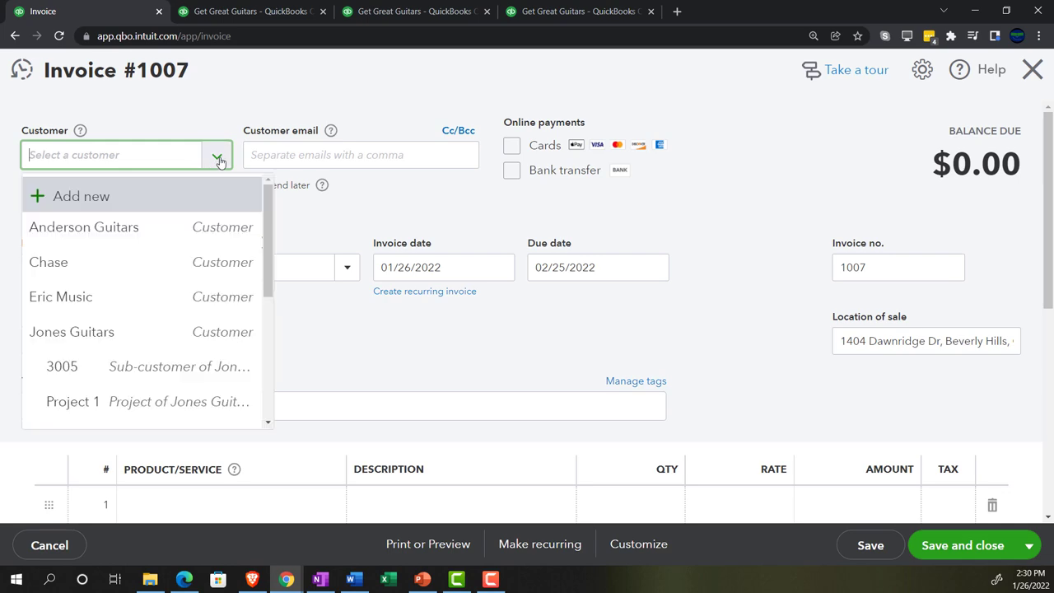
scroll(157, 298, down, 2)
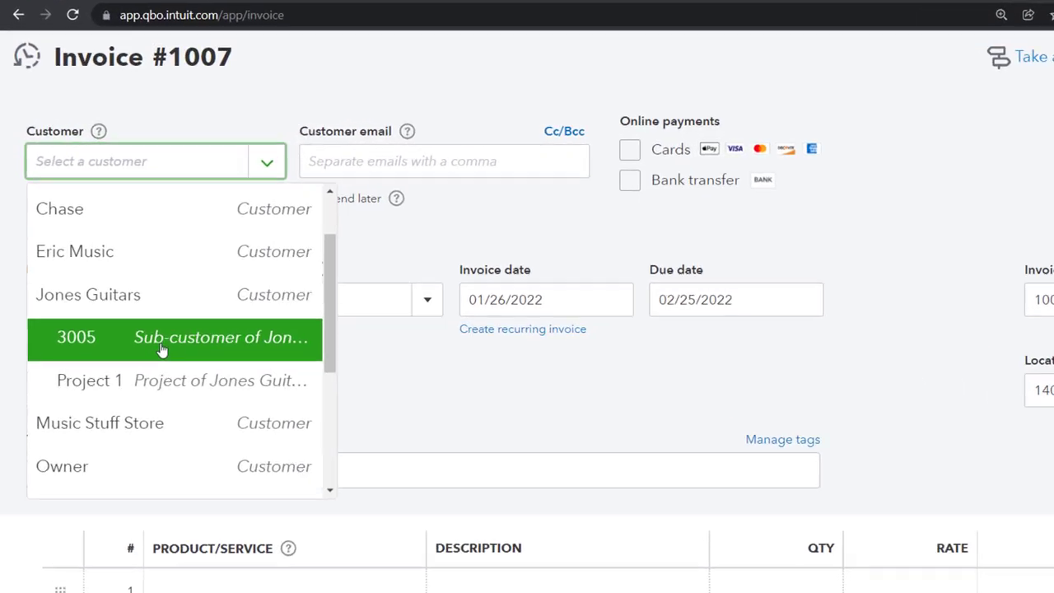
scroll(130, 308, down, 3)
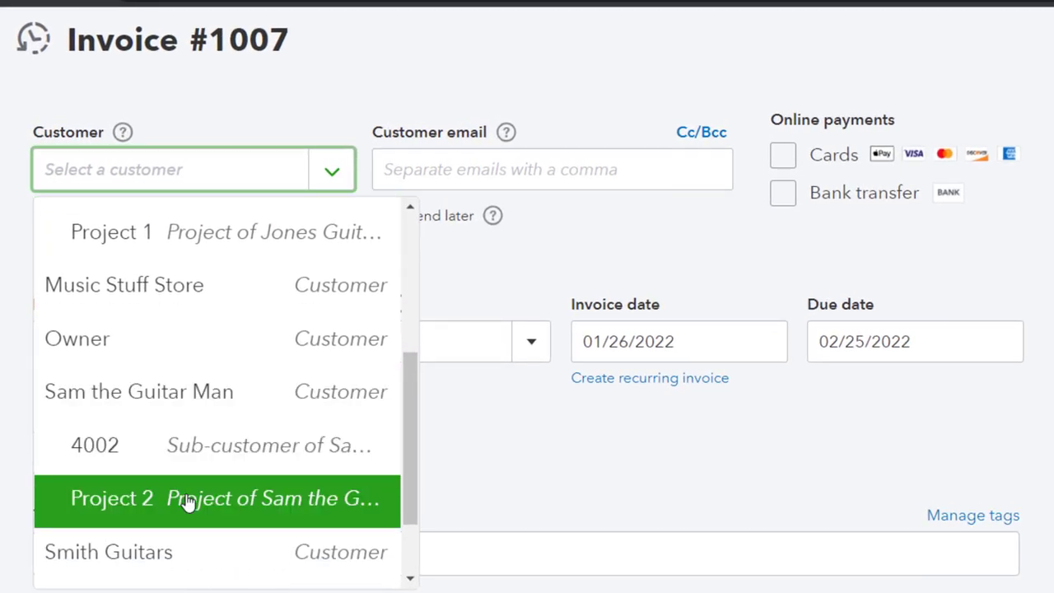
scroll(187, 504, up, 2)
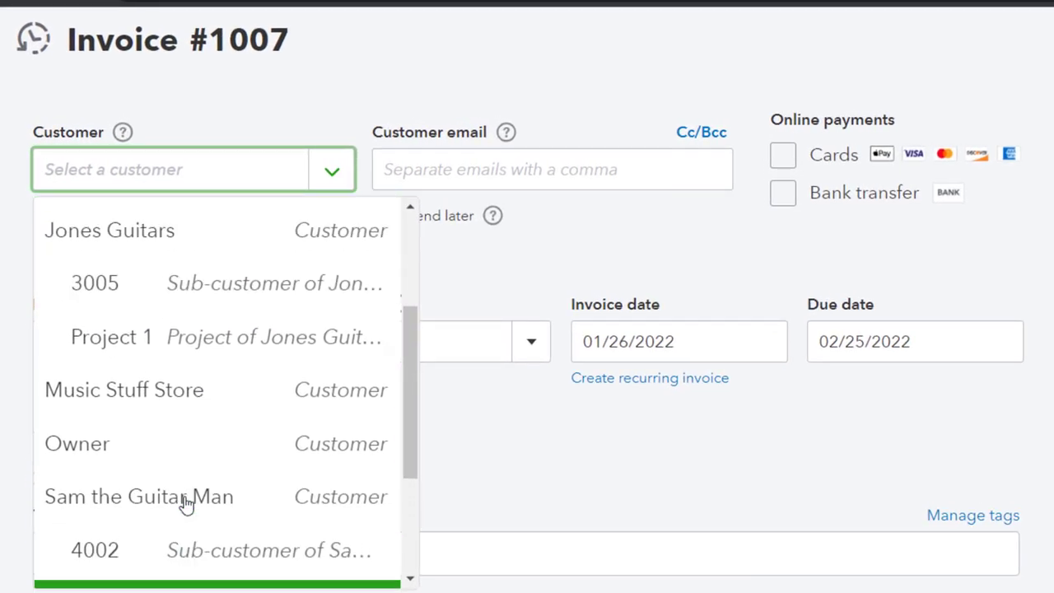
scroll(188, 504, up, 2)
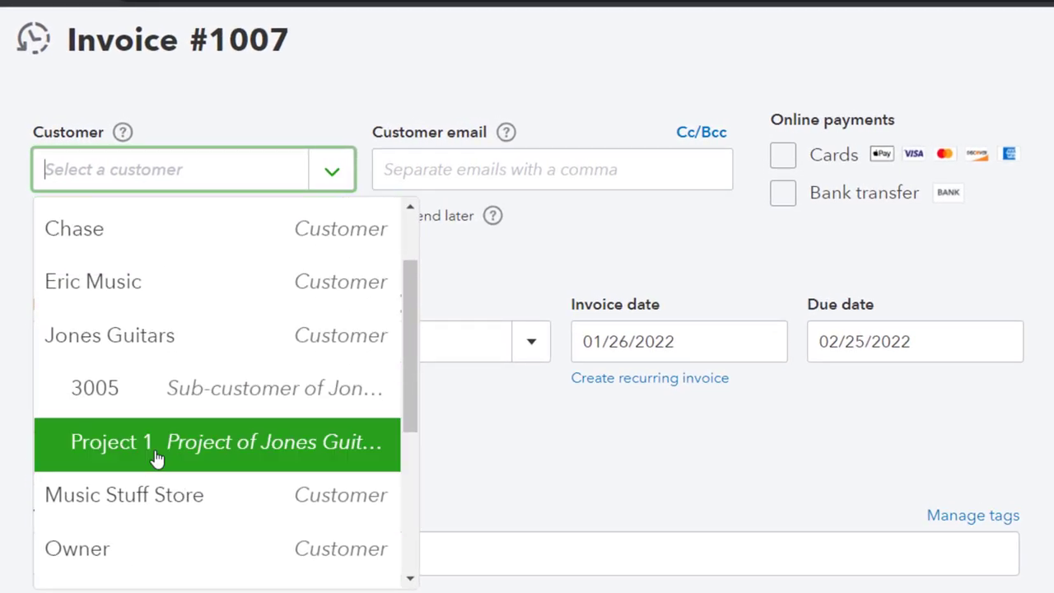
click(96, 394)
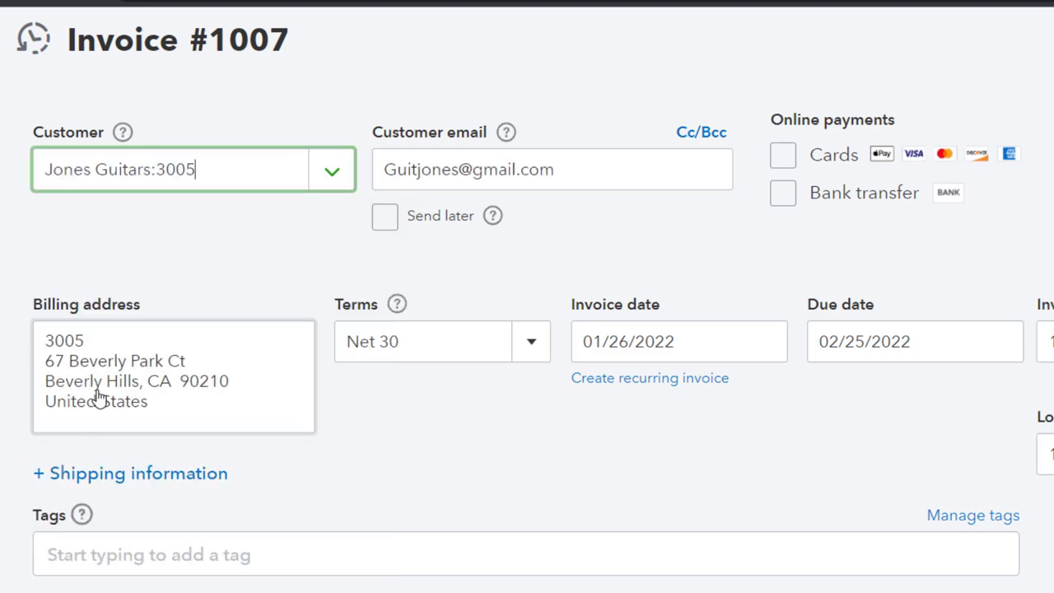
Set the invoice date of the sub-customer's invoice to 01/30/2022, keeping the Net 30 terms.
key(Tab)
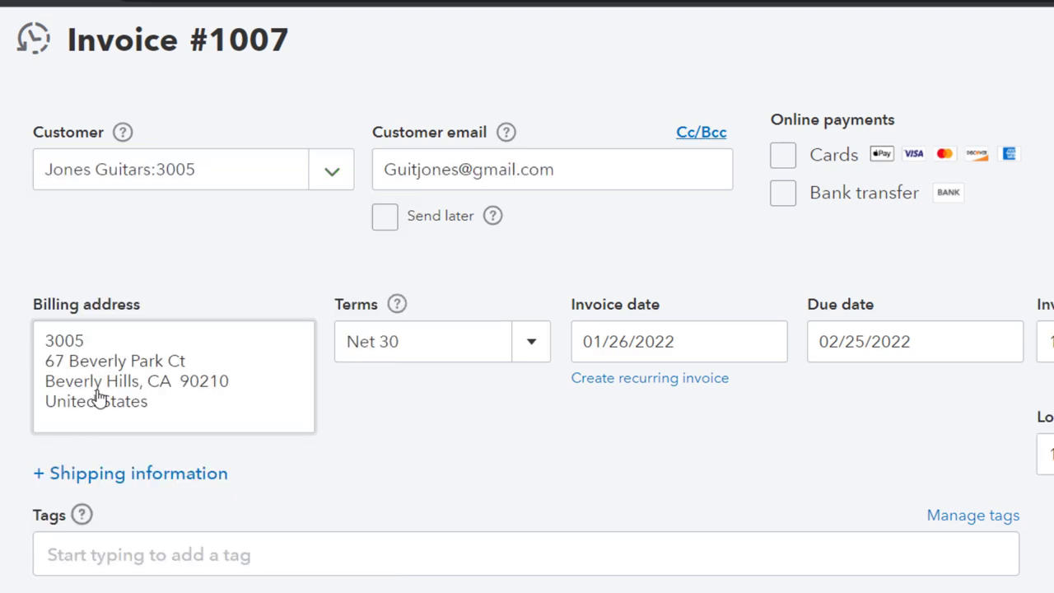
key(Tab)
key(Tab)
key(Tab)
key(Tab)
click(151, 397)
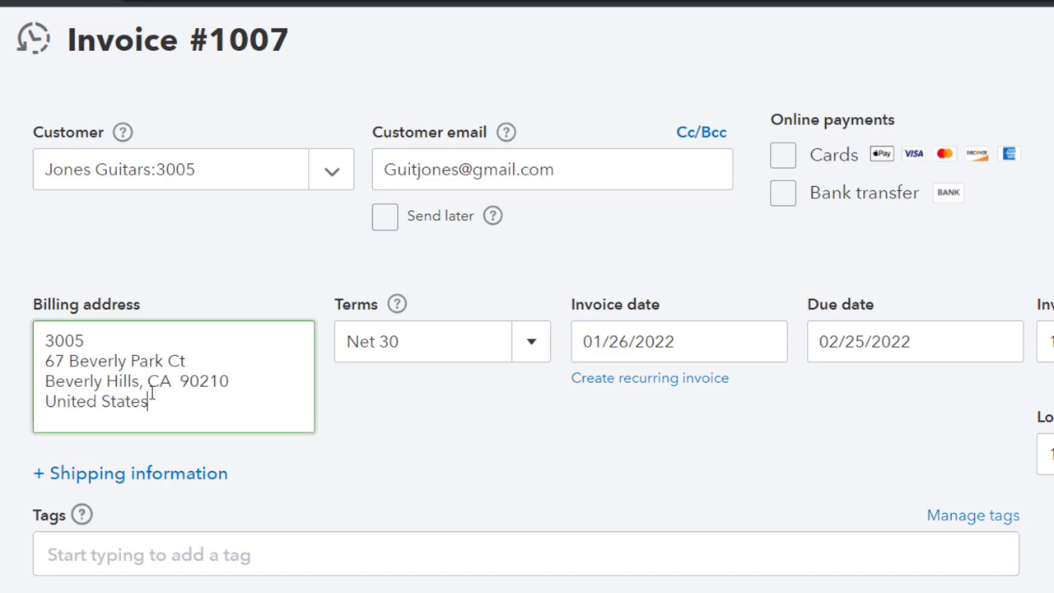
key(Tab)
key(Tab)
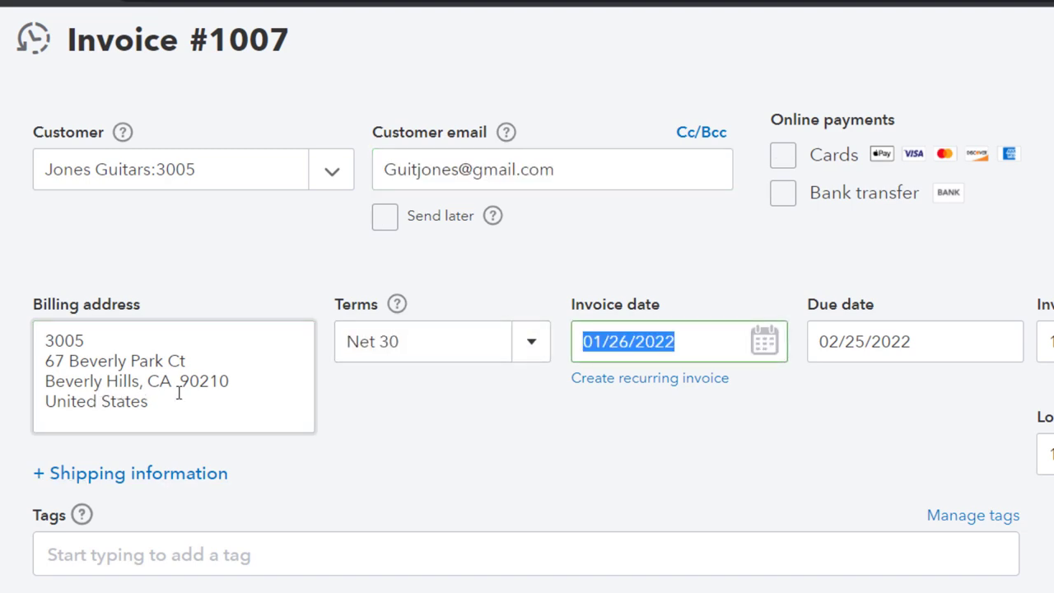
key(plus)
key(plus)
key(plus)
key(plus)
click(811, 345)
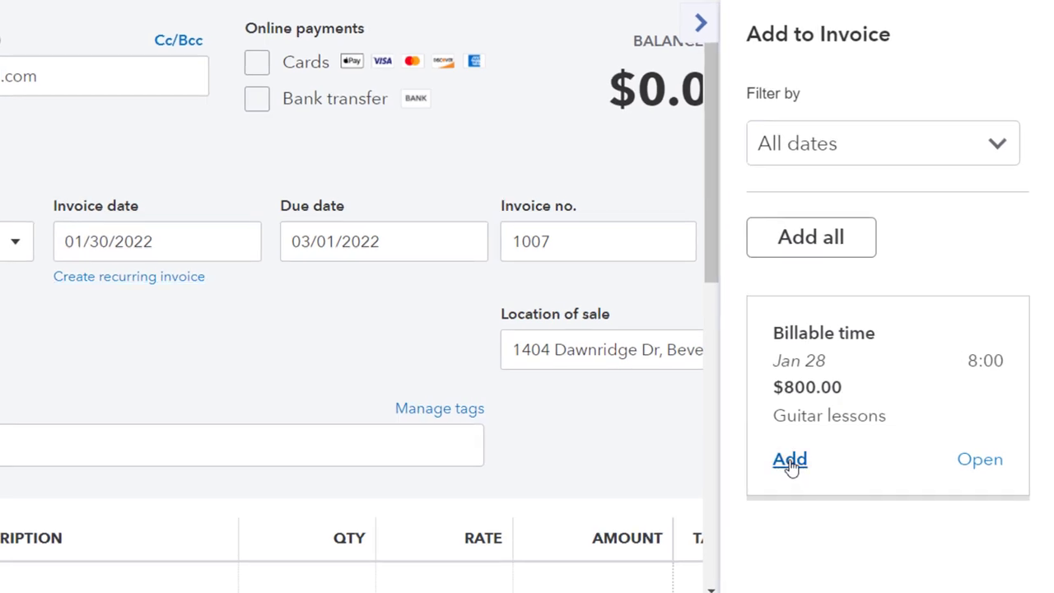
Add the Jan 28 billable time for guitar lessons to the invoice, review the invoice, and save and close it.
click(790, 461)
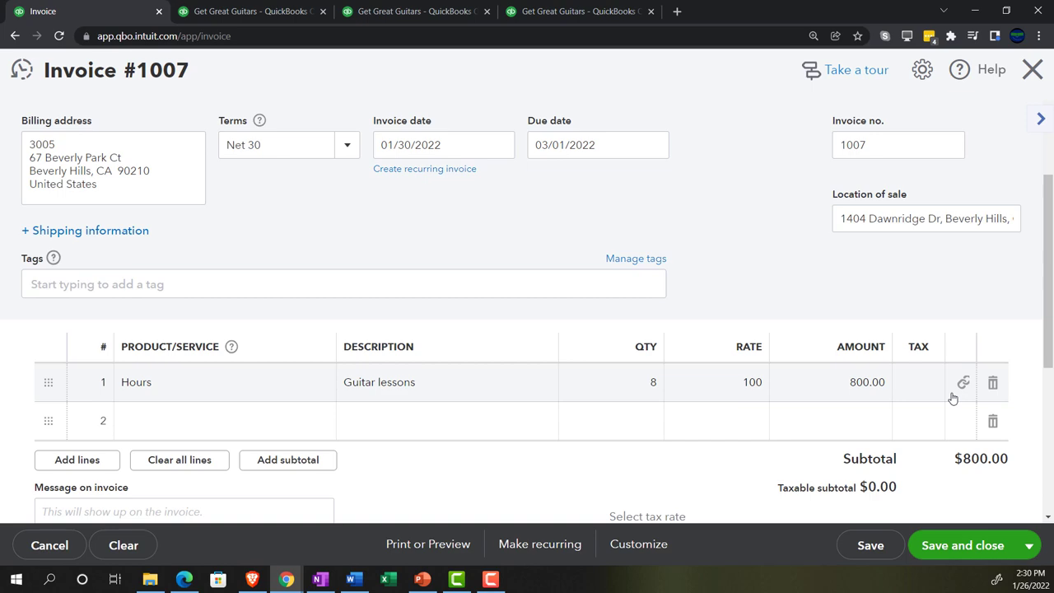
scroll(952, 396, down, 1)
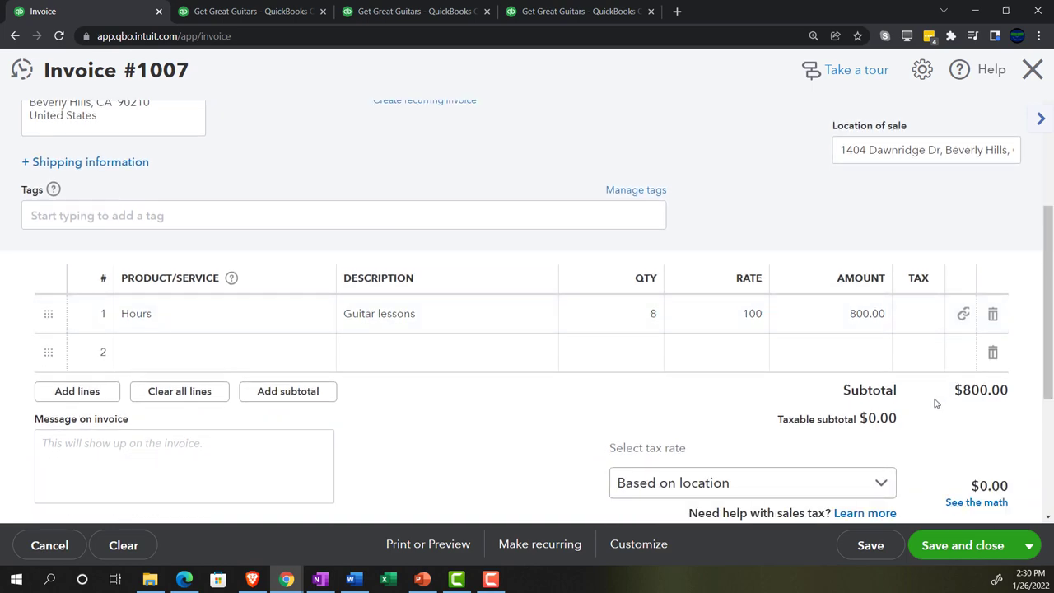
key(ctrl+minus)
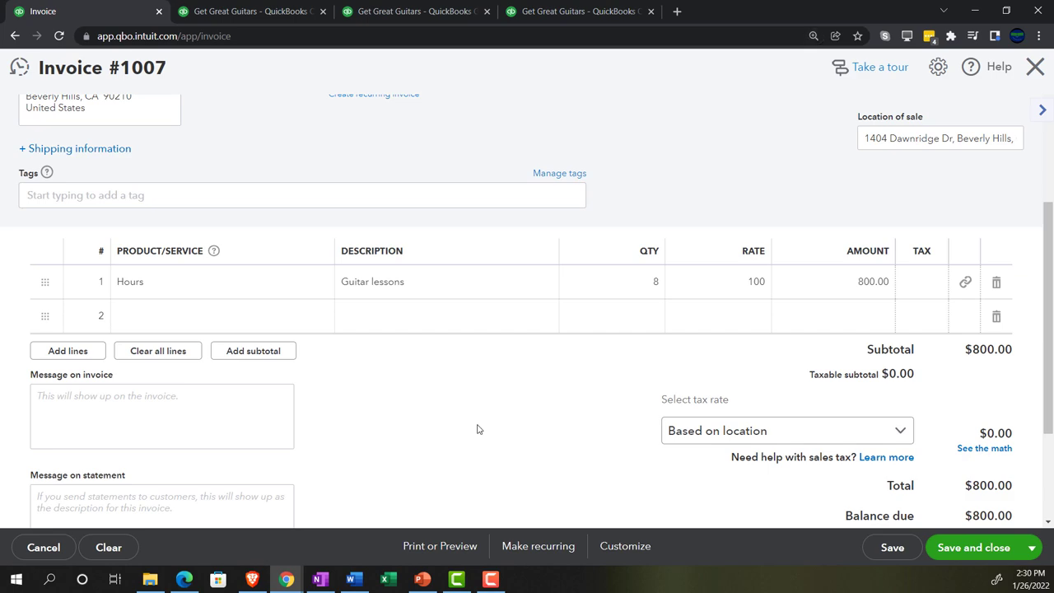
scroll(478, 429, up, 2)
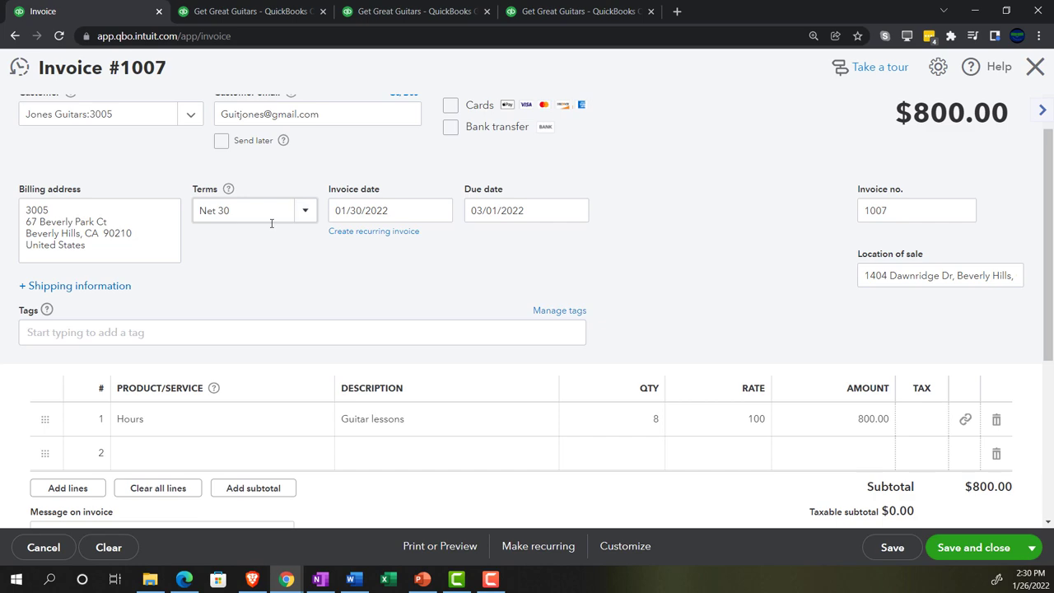
scroll(271, 228, down, 3)
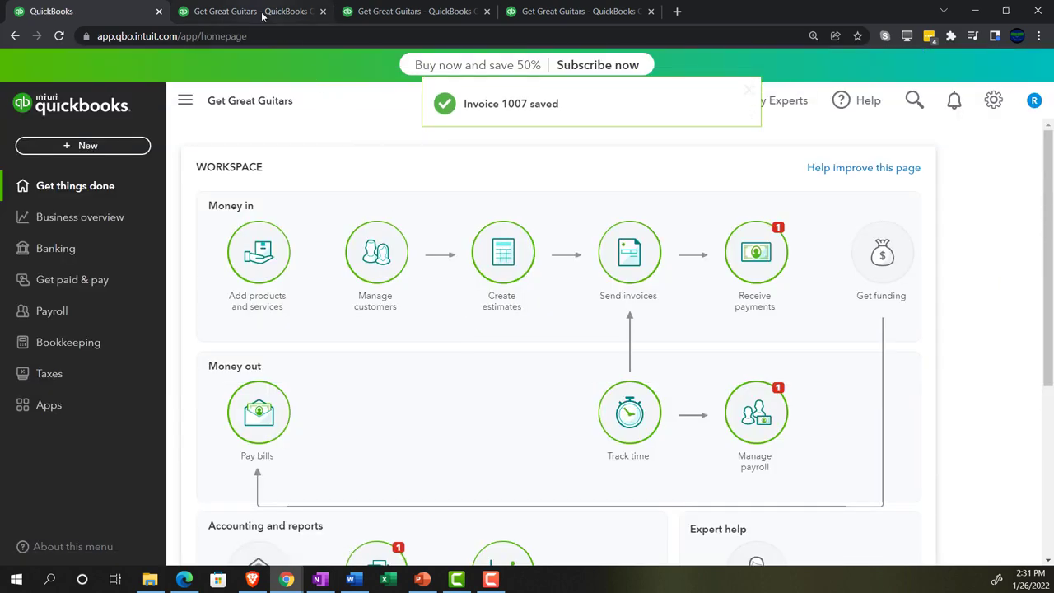
Switch to the Balance Sheet report for 2022, rerun it and examine the Accounts Receivable section.
click(262, 17)
key(ctrl+plus)
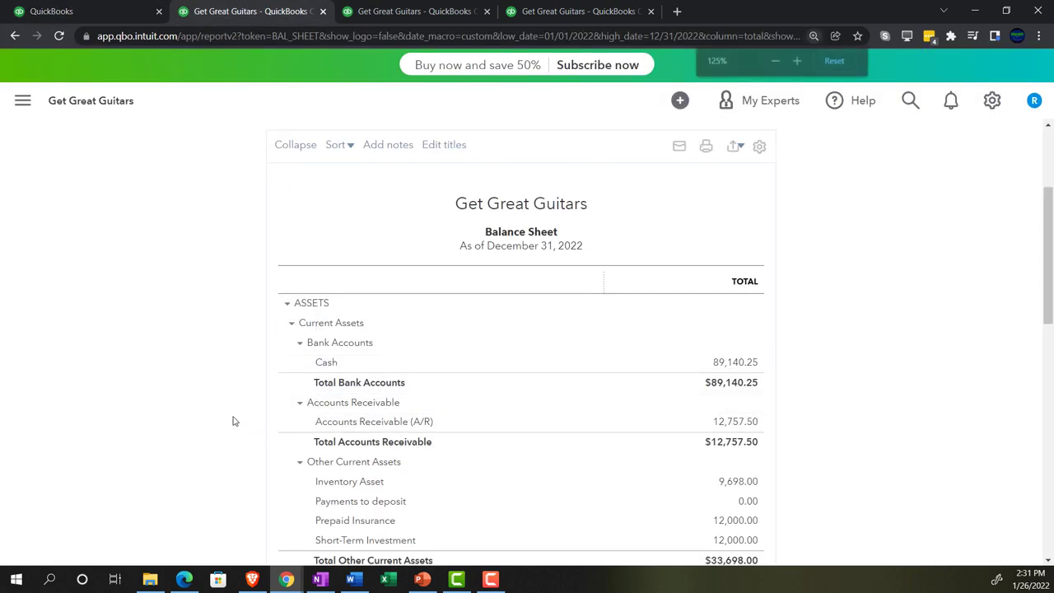
key(ctrl+plus)
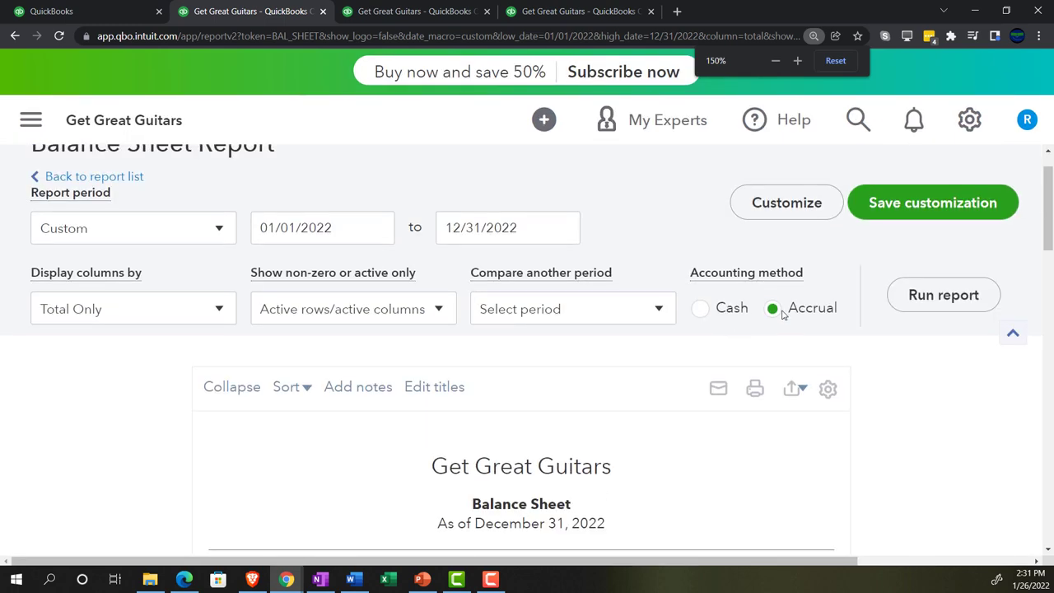
scroll(285, 440, down, 3)
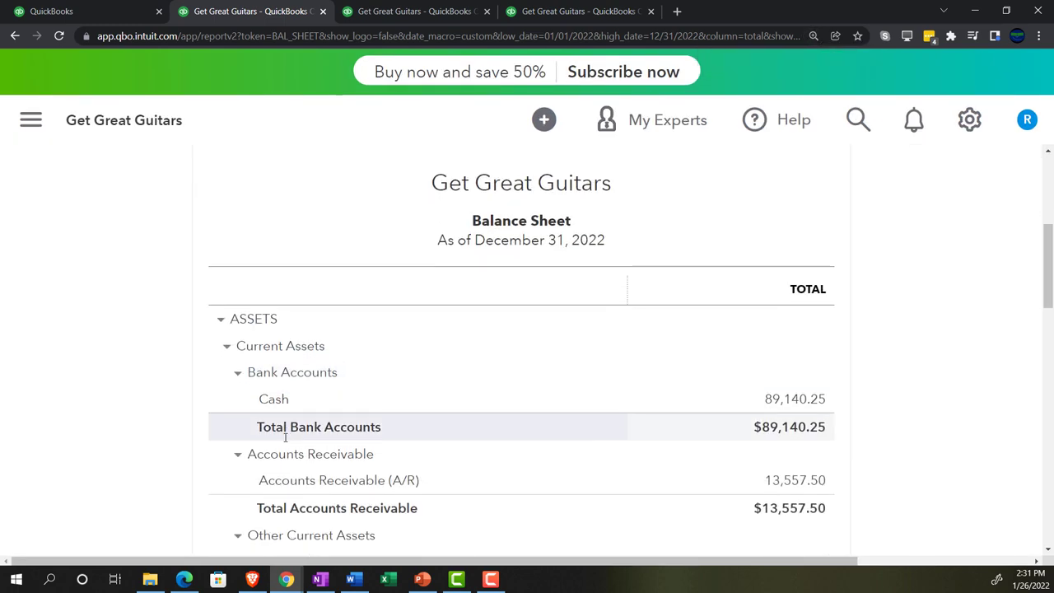
scroll(285, 438, down, 2)
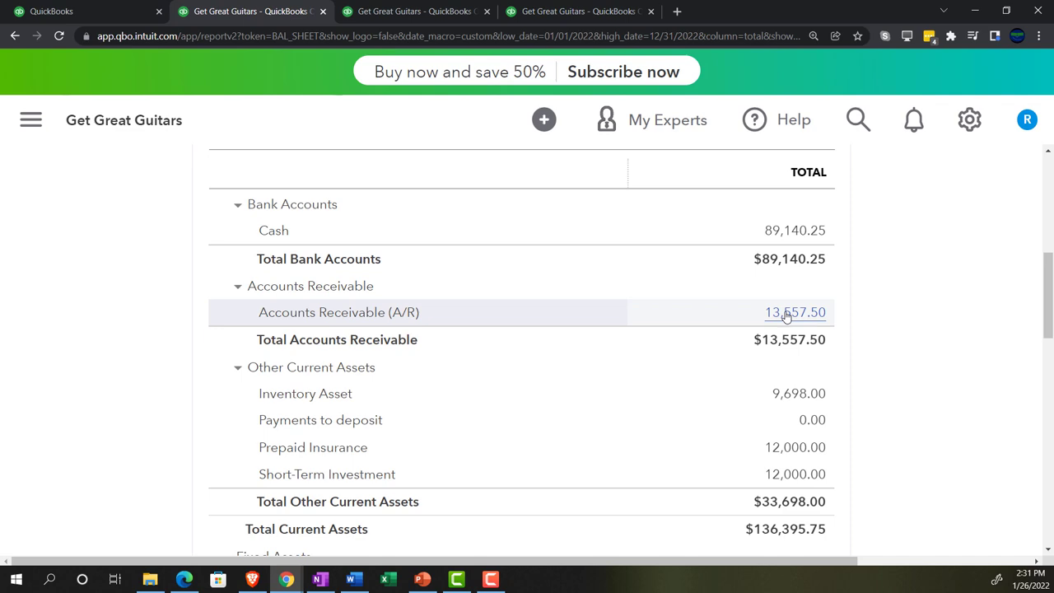
Open the transactions behind Accounts Receivable (A/R), look for invoice 1007, and return to the Balance Sheet.
click(787, 315)
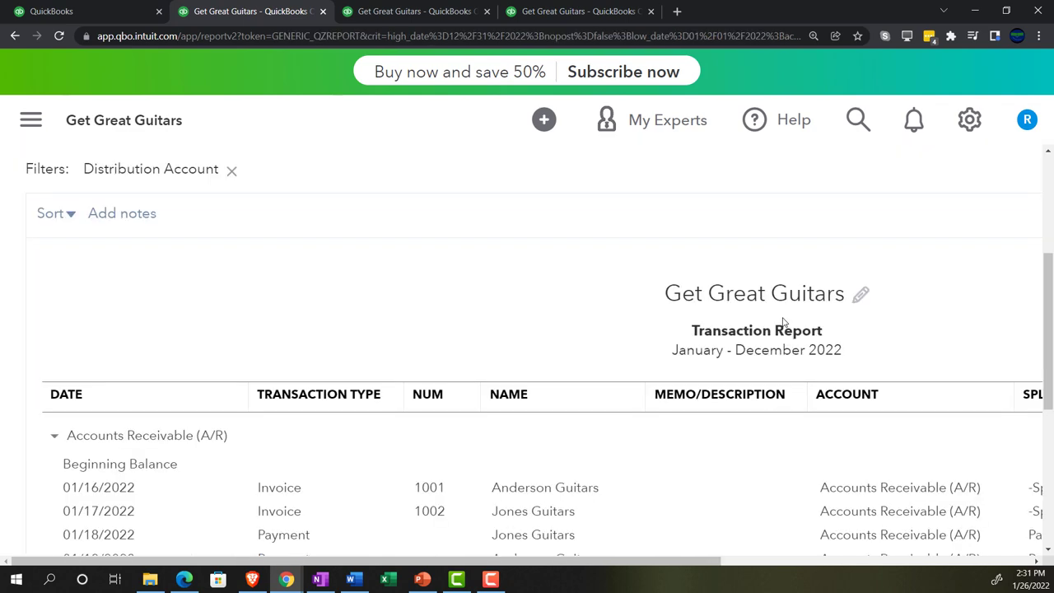
scroll(671, 343, down, 2)
key(ctrl+minus)
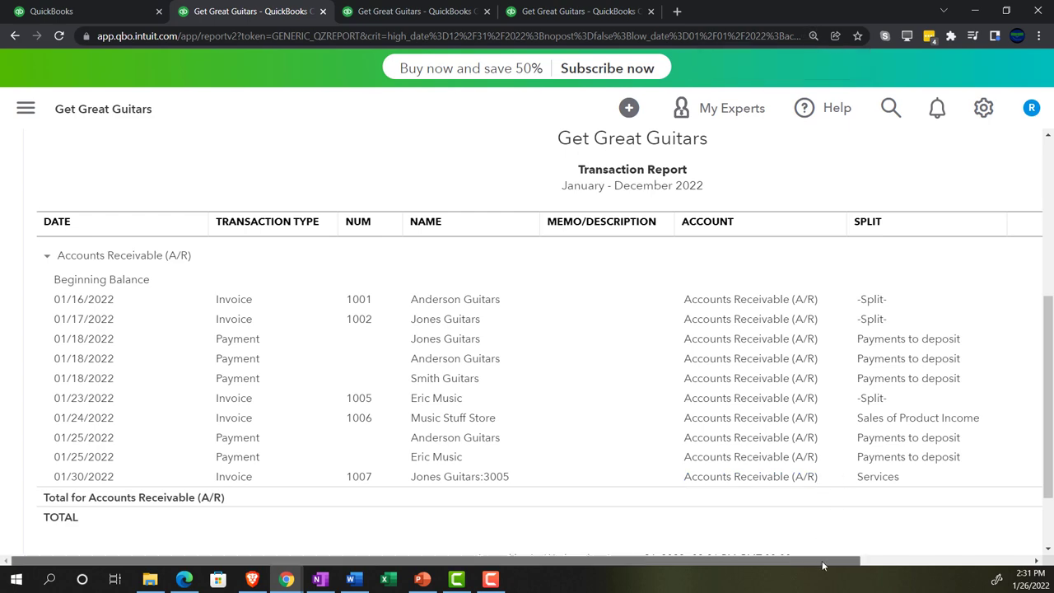
drag(827, 560, 772, 560)
scroll(310, 461, up, 4)
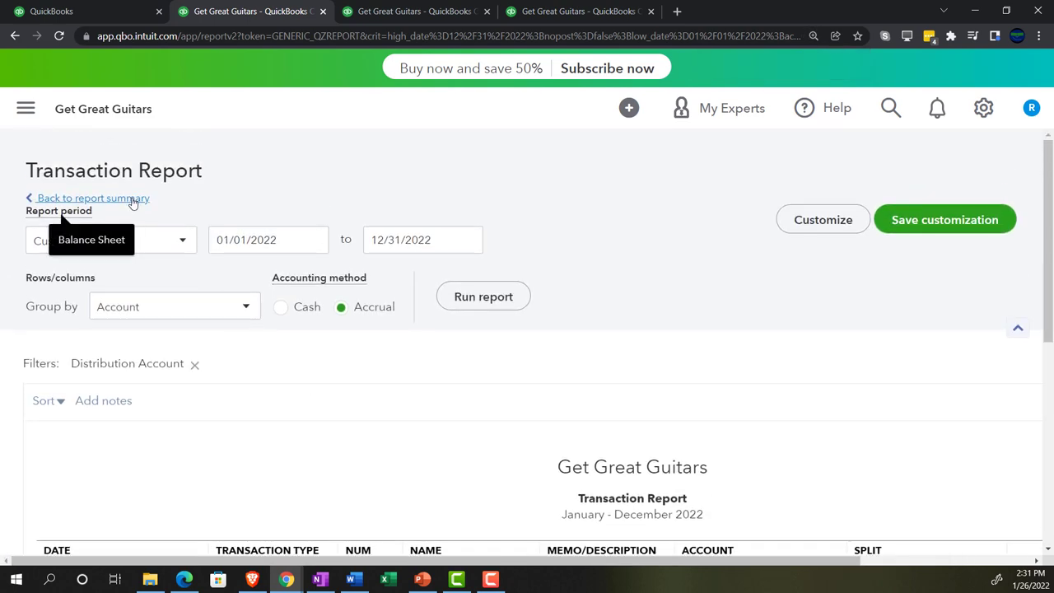
click(132, 203)
scroll(168, 347, down, 5)
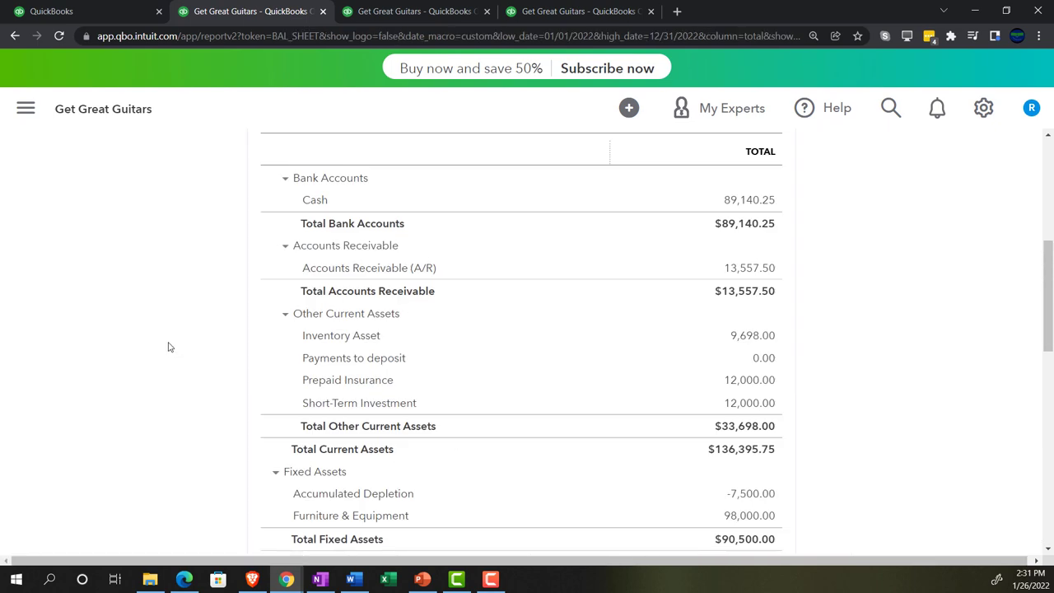
key(ctrl+plus)
key(ctrl+plus)
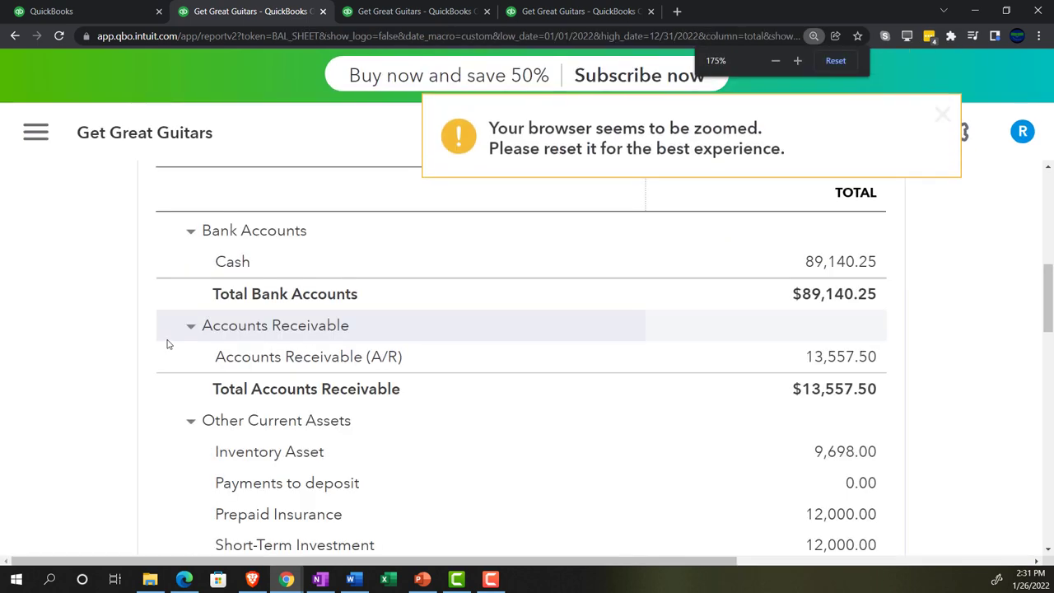
Switch to the Profit and Loss report for 2022, rerun it and examine the income accounts.
click(365, 14)
scroll(200, 348, up, 4)
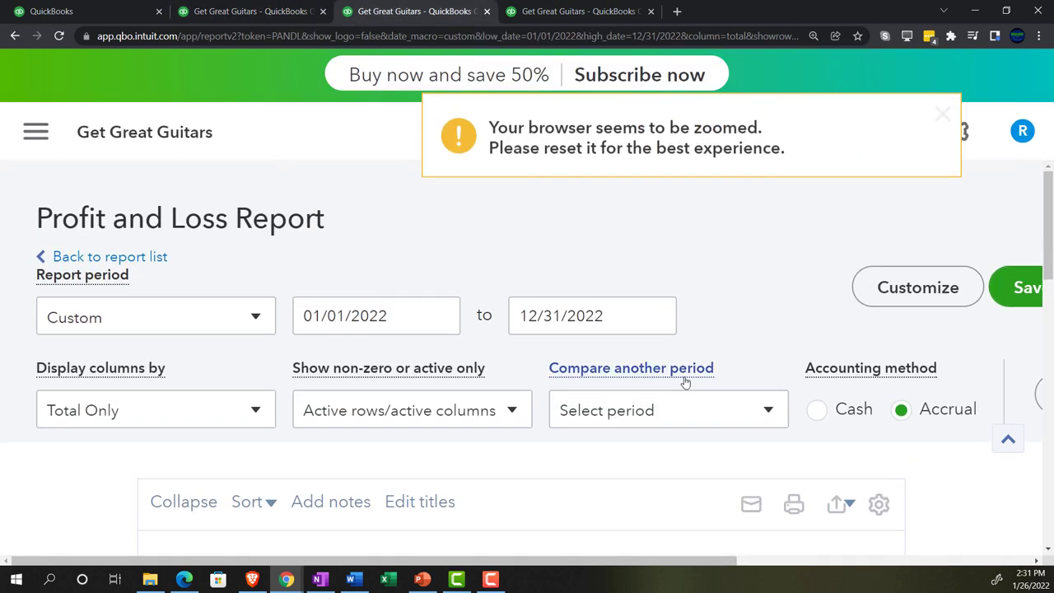
scroll(221, 434, down, 3)
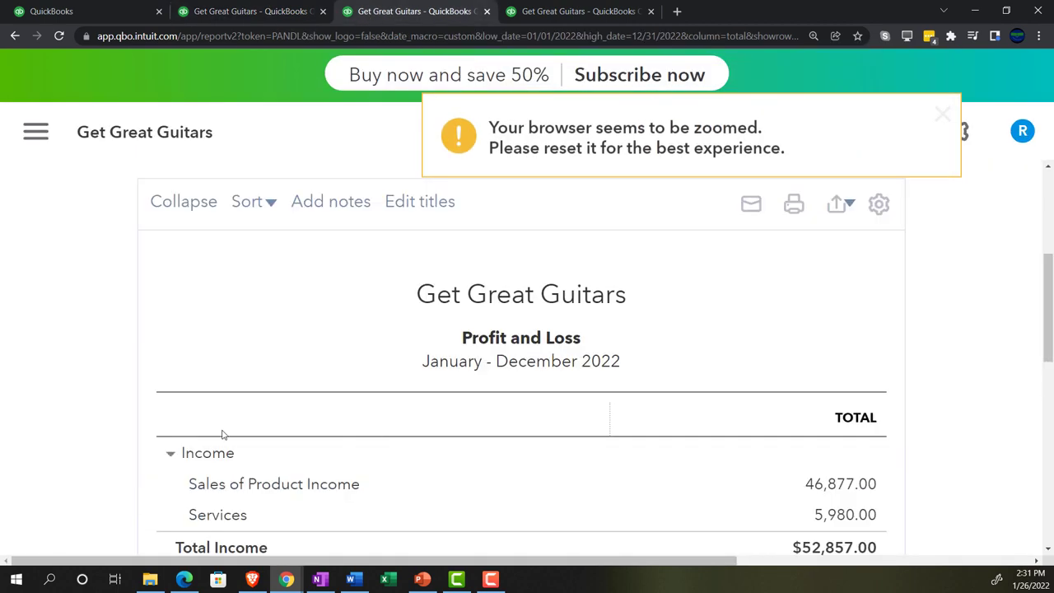
scroll(103, 432, down, 1)
scroll(148, 408, down, 1)
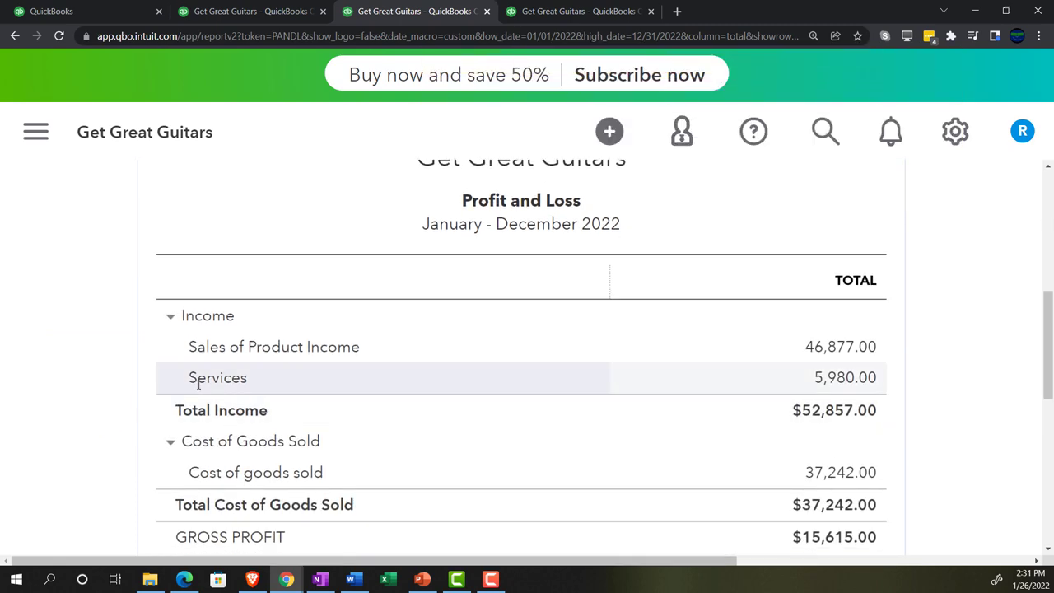
Open the transactions behind the Services income, check the guitar lessons invoice, and return to the Profit and Loss report.
click(837, 377)
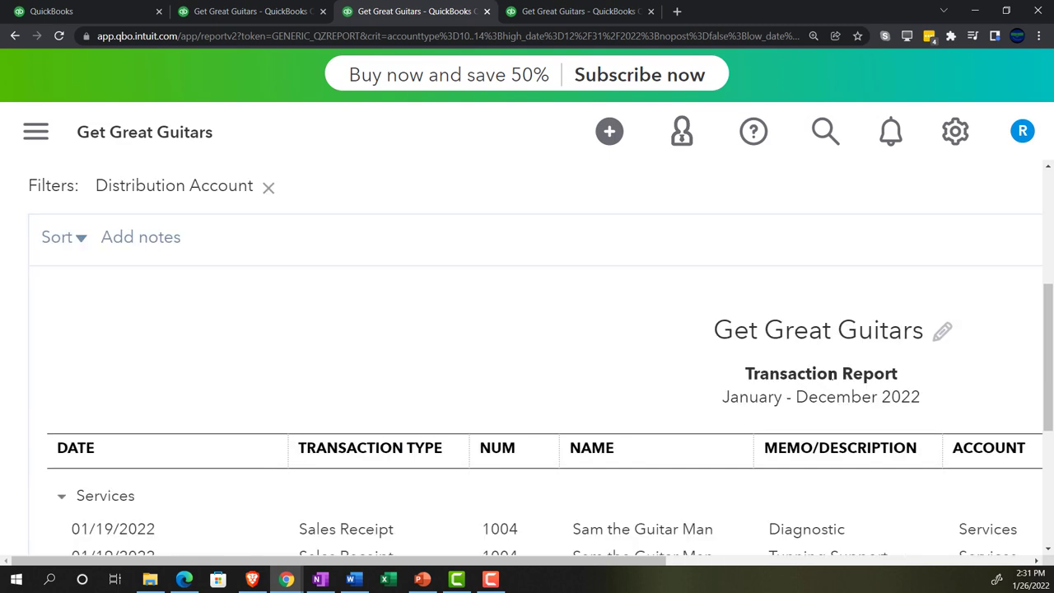
scroll(741, 366, down, 1)
key(ctrl+minus)
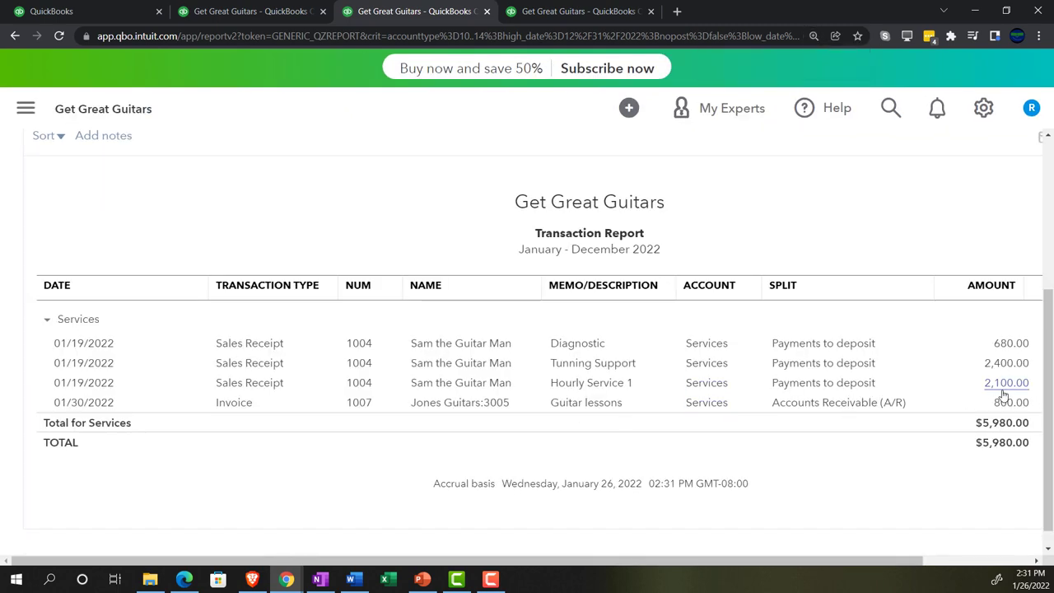
scroll(317, 443, up, 3)
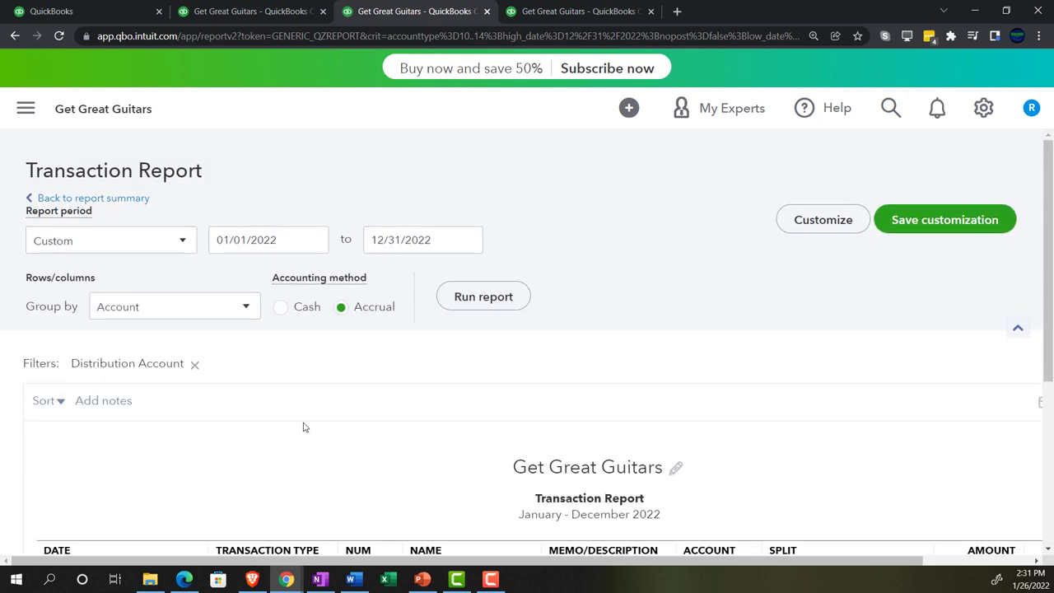
click(118, 198)
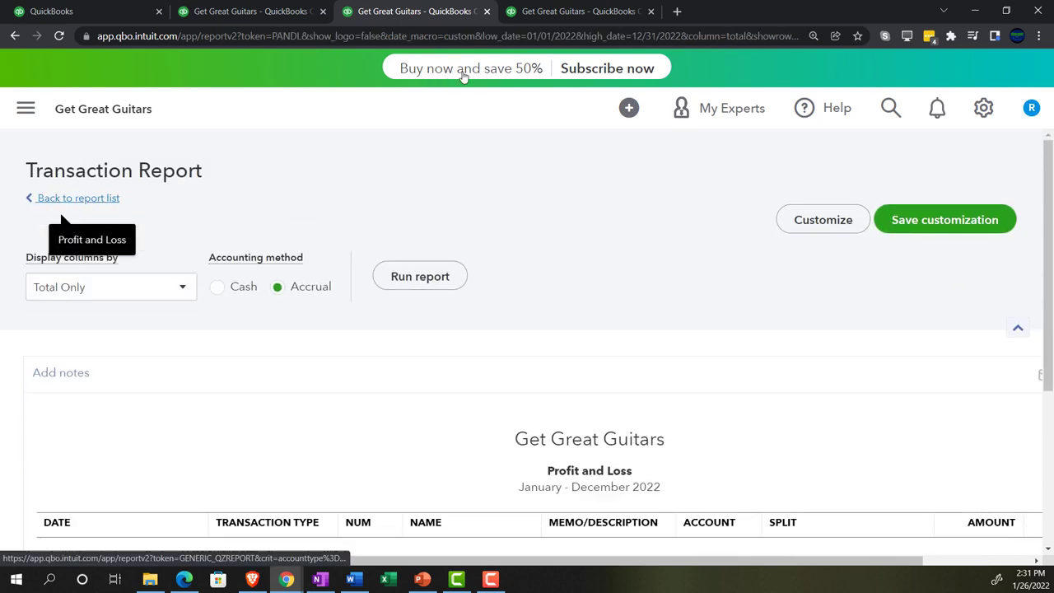
Switch to the Trial Balance report and duplicate its browser tab.
click(565, 13)
right_click(565, 13)
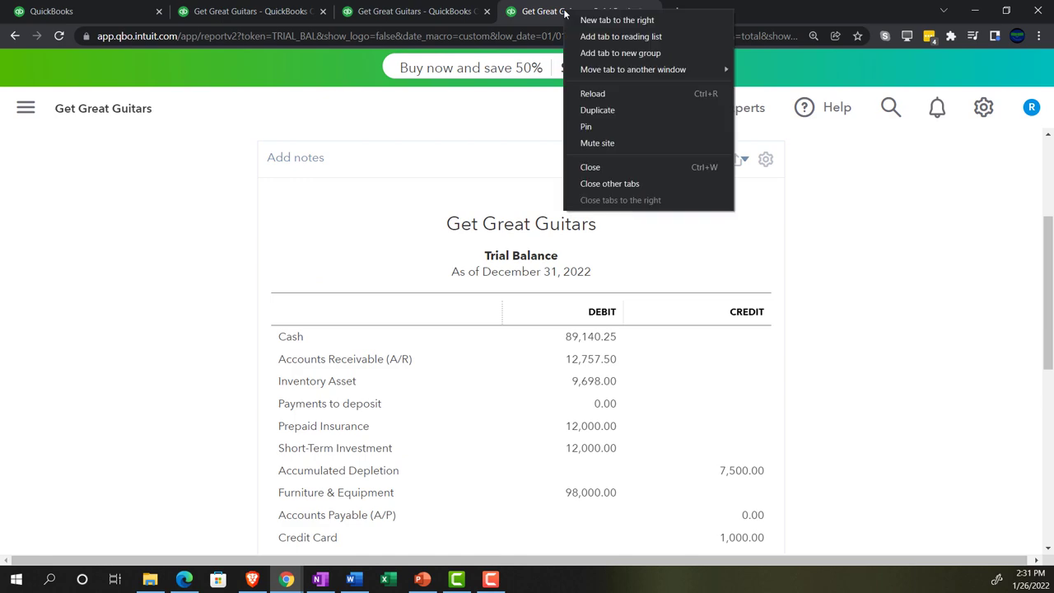
click(596, 110)
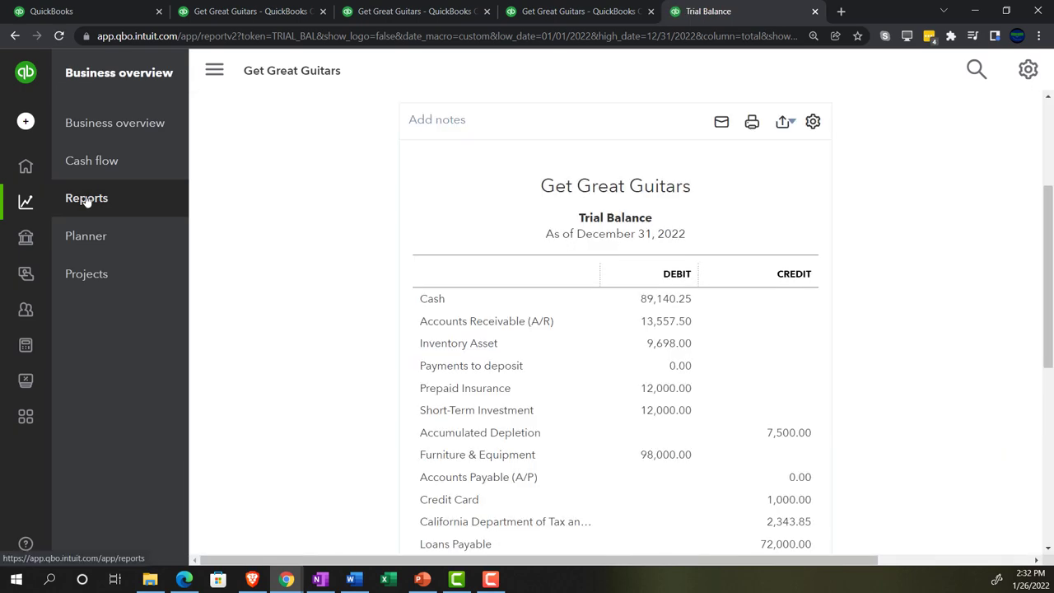
Open the Reports page in the duplicated tab and collapse the navigation pane.
click(86, 200)
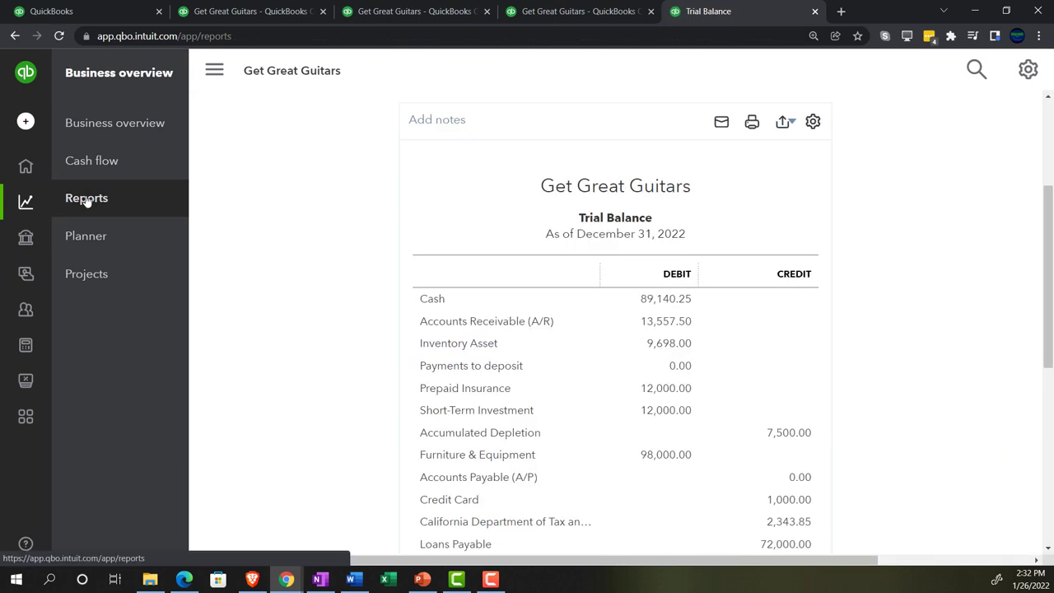
click(136, 317)
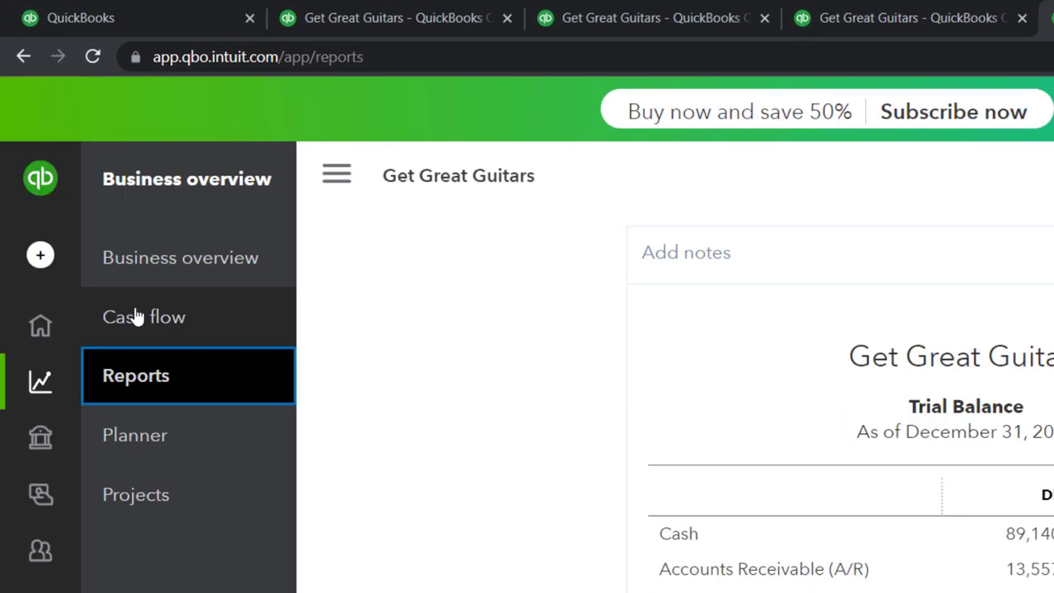
click(337, 170)
Open the Customer Balance Detail report from the Who owes you group and examine the Jones Guitars and sub-customer invoices.
scroll(953, 544, down, 1)
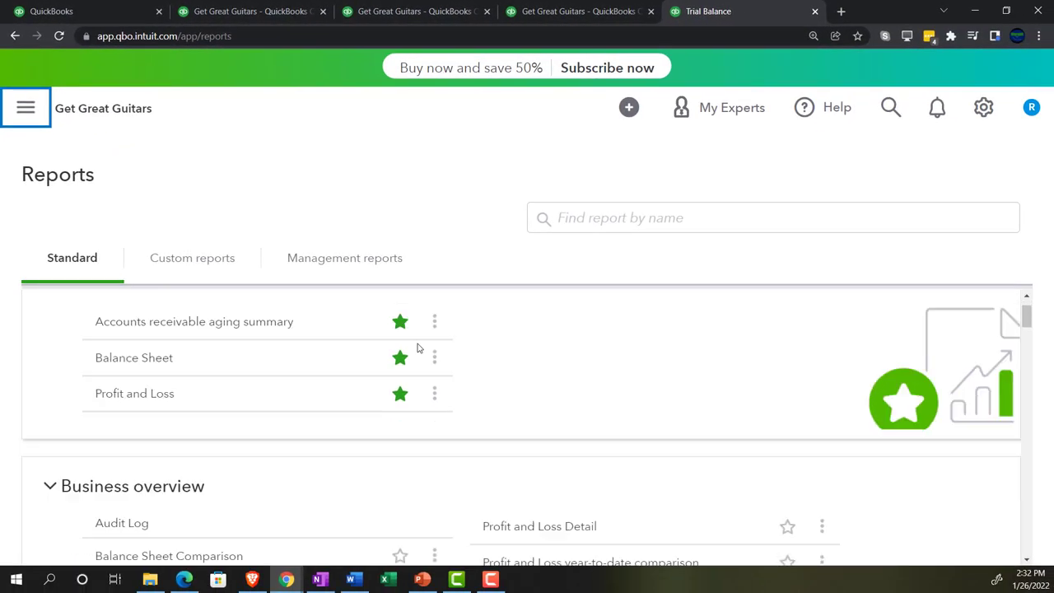
scroll(423, 399, down, 9)
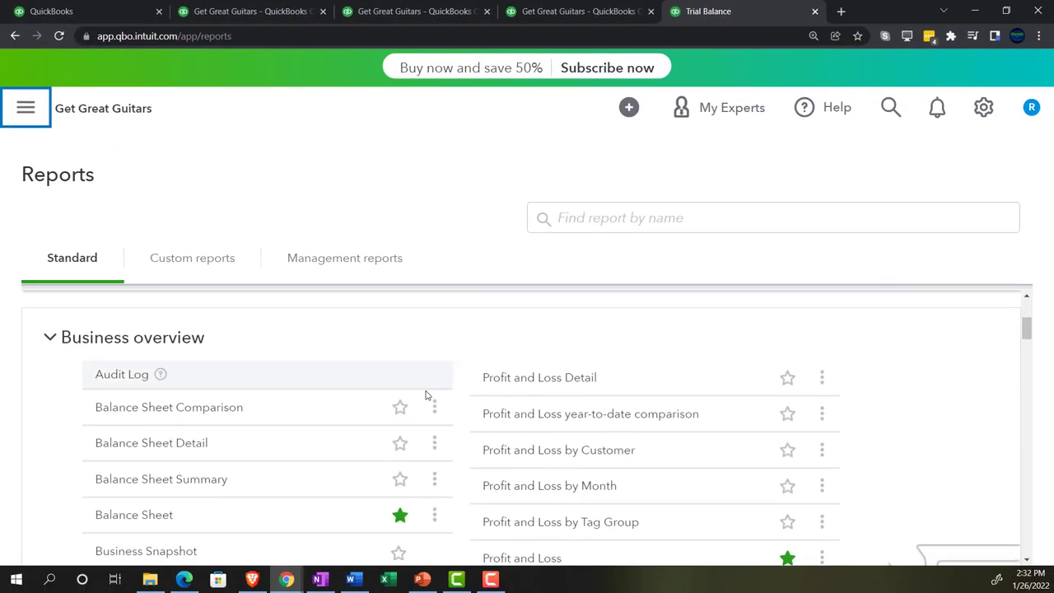
scroll(423, 399, down, 1)
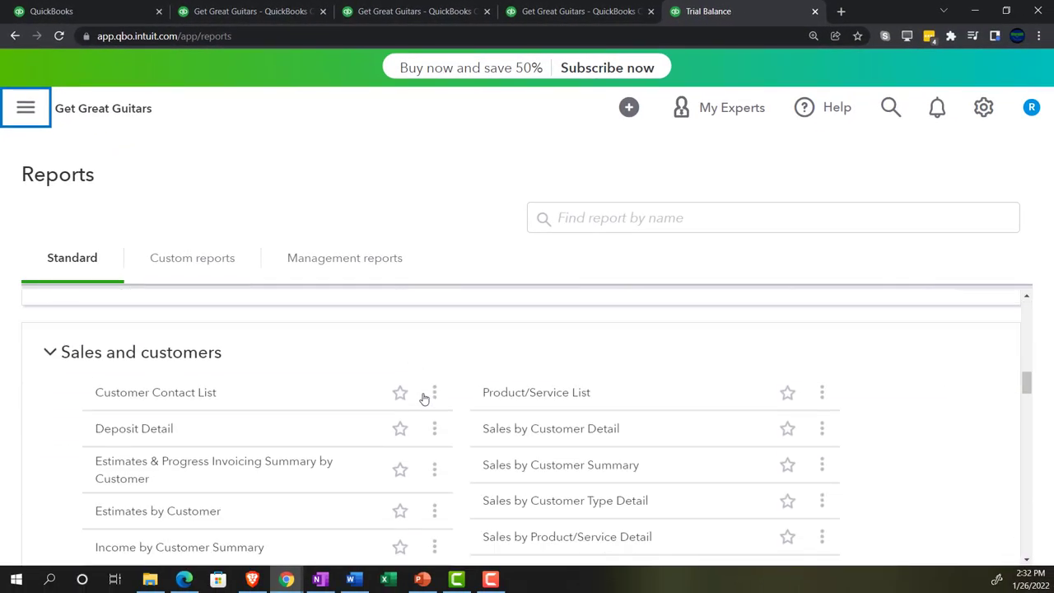
scroll(422, 397, up, 4)
scroll(423, 397, down, 1)
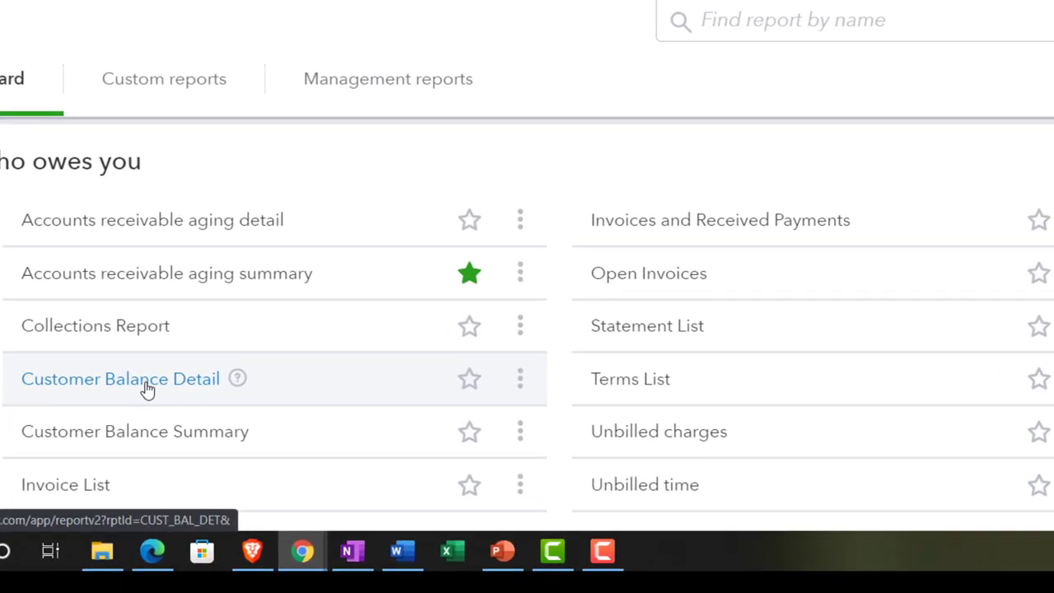
click(146, 389)
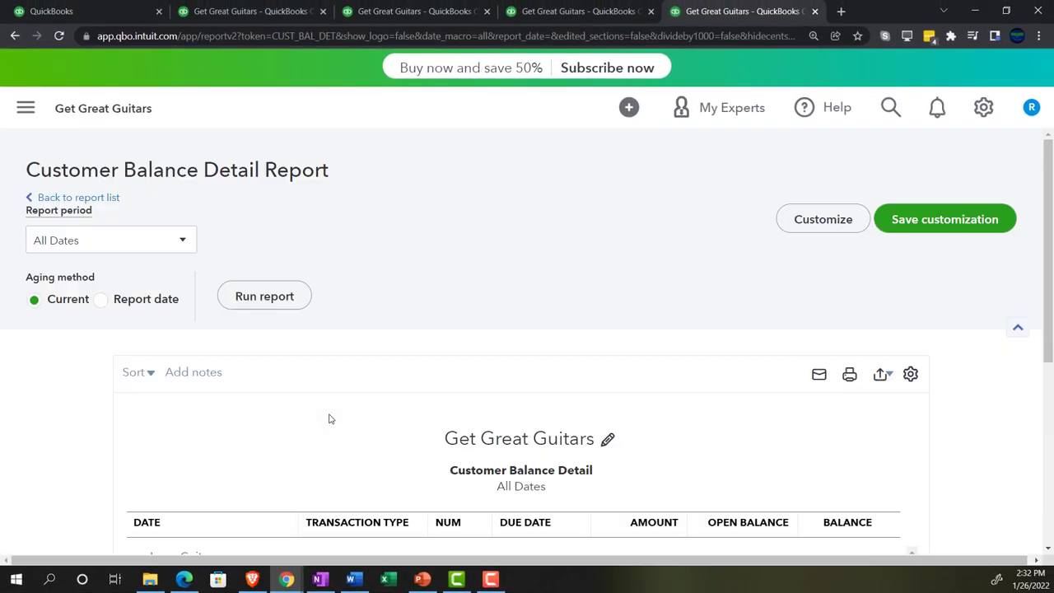
scroll(330, 420, down, 3)
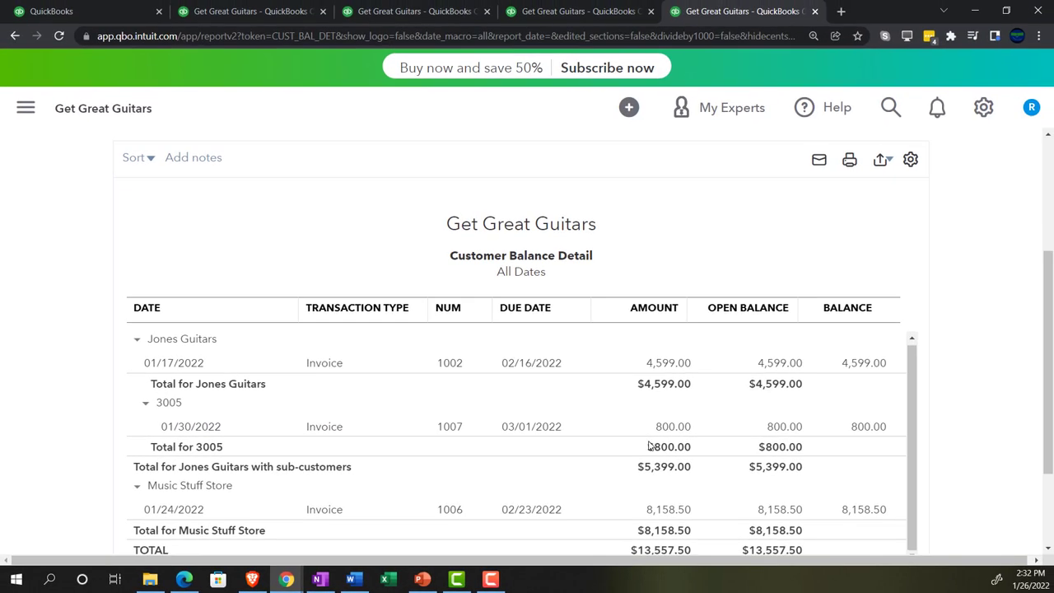
Check the rest of the Customer Balance Detail report and duplicate its browser tab.
scroll(947, 478, down, 3)
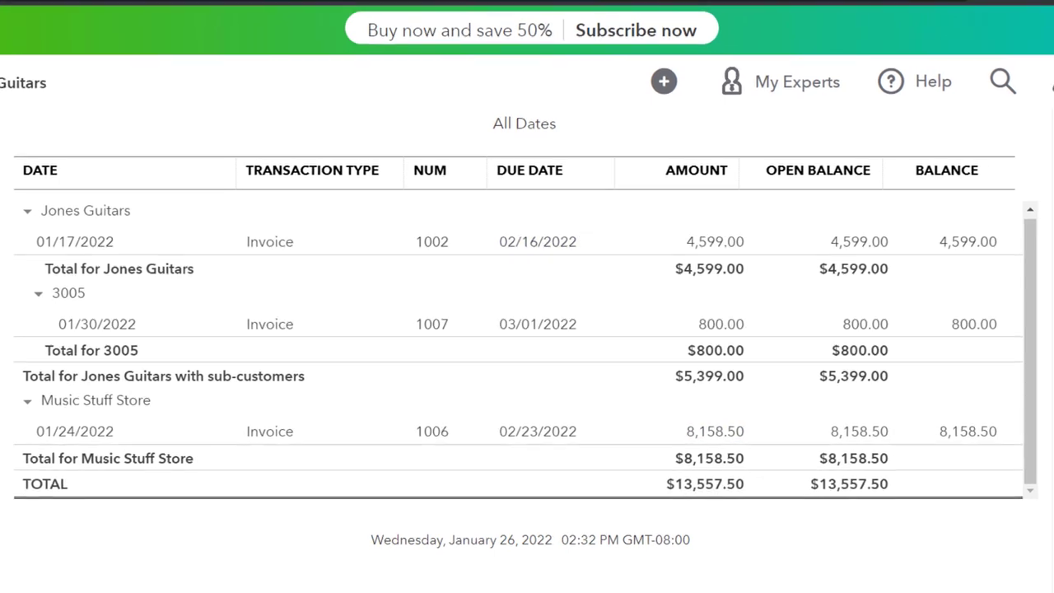
click(251, 11)
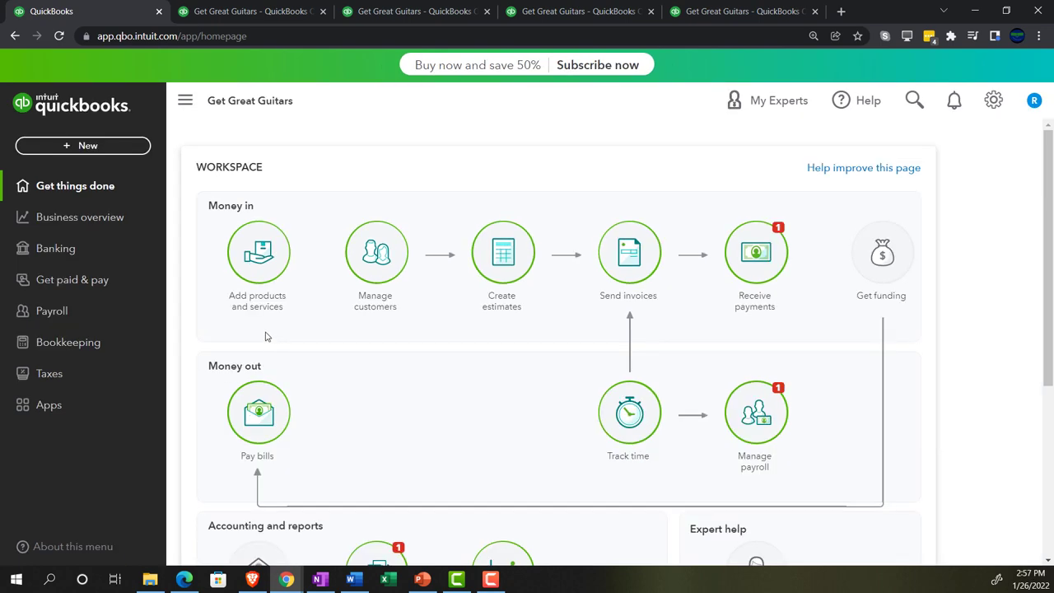
click(710, 13)
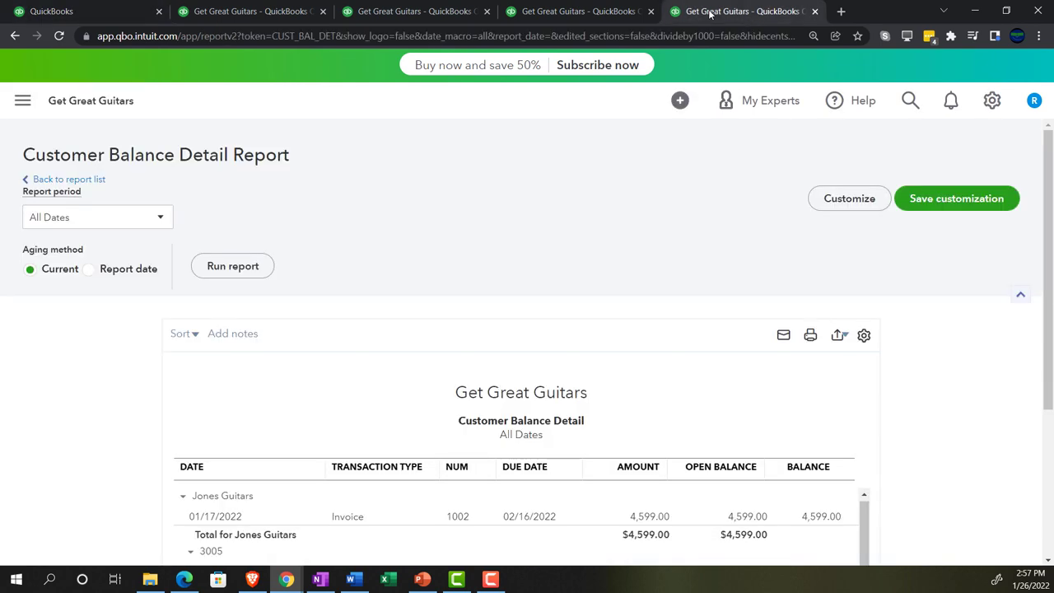
right_click(710, 13)
click(738, 109)
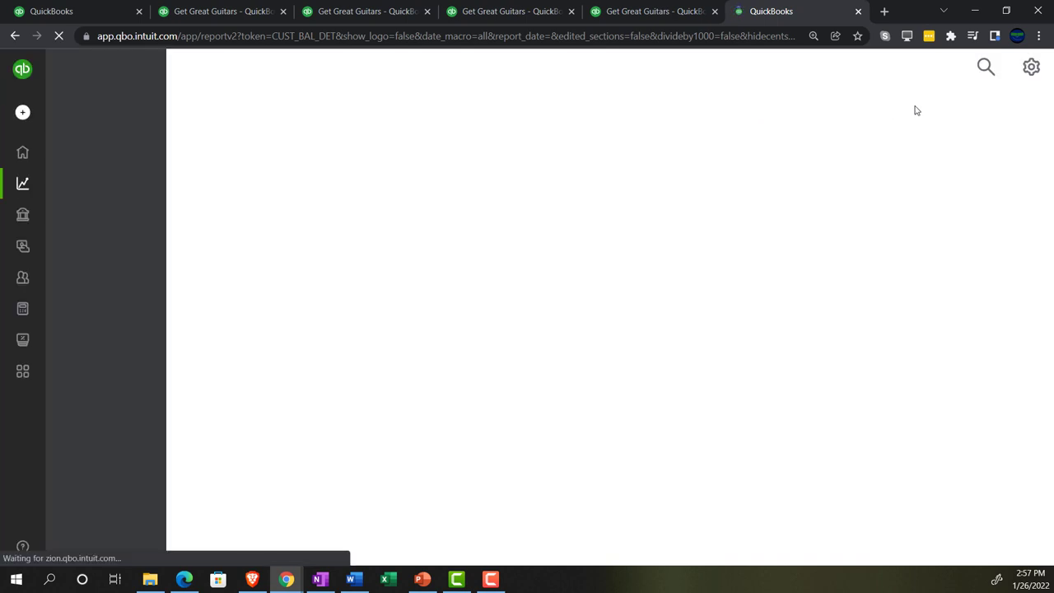
Open the Expenses section of Account and Settings in the duplicated tab.
click(1032, 69)
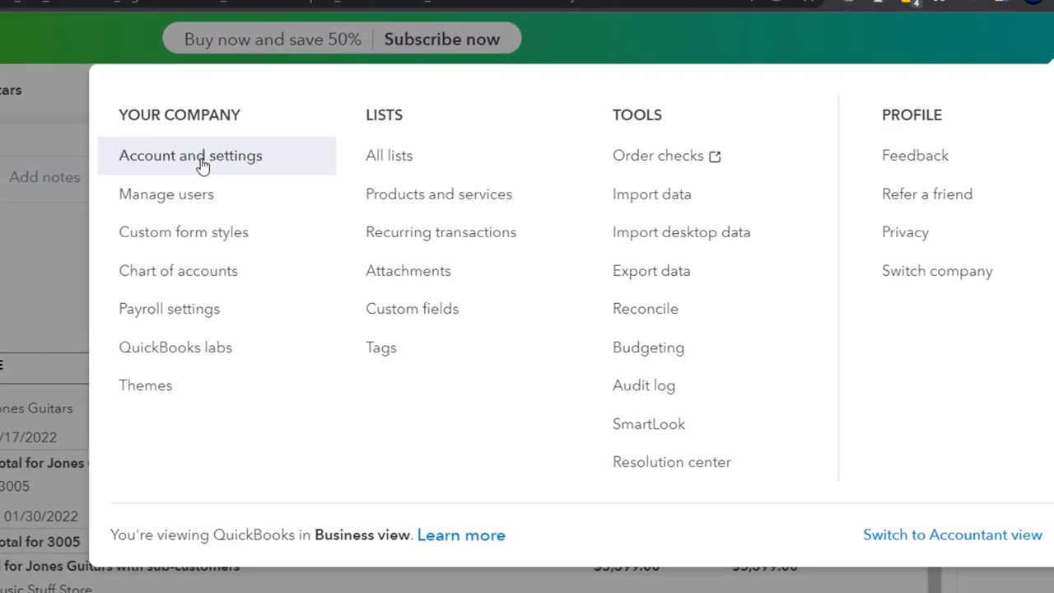
click(202, 161)
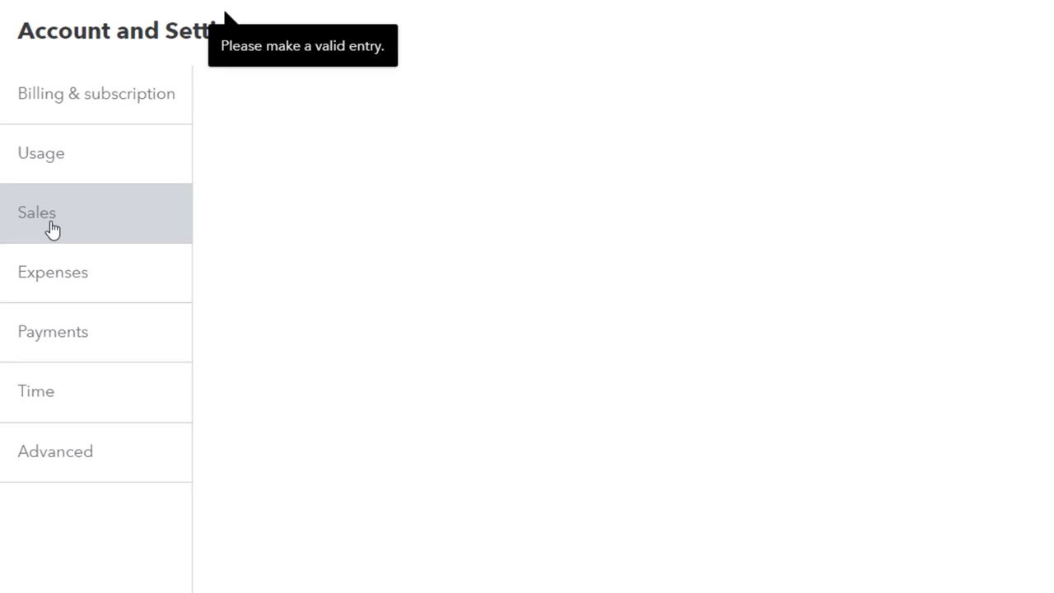
click(58, 285)
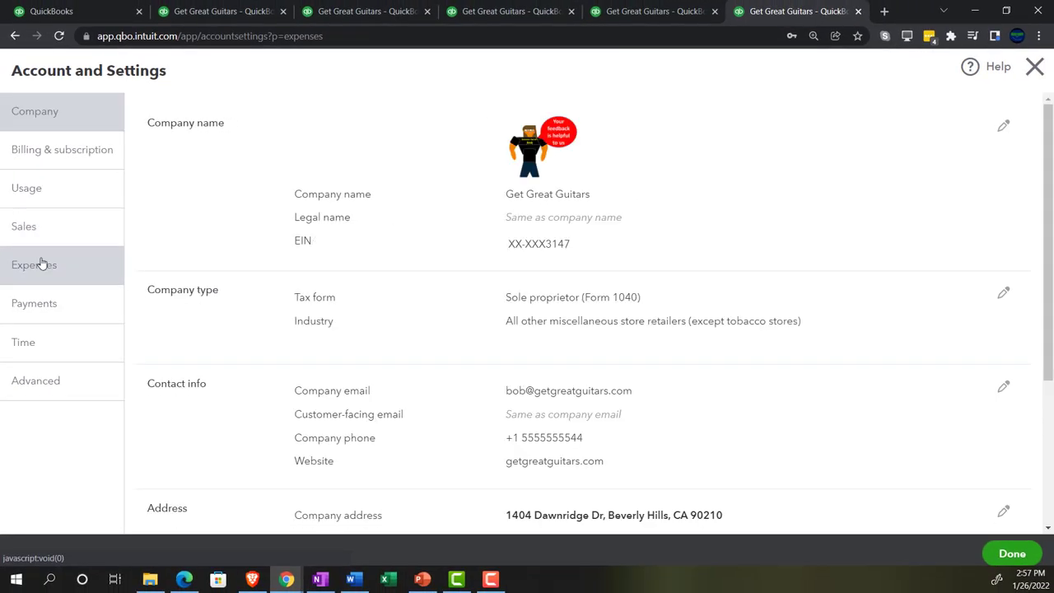
click(41, 265)
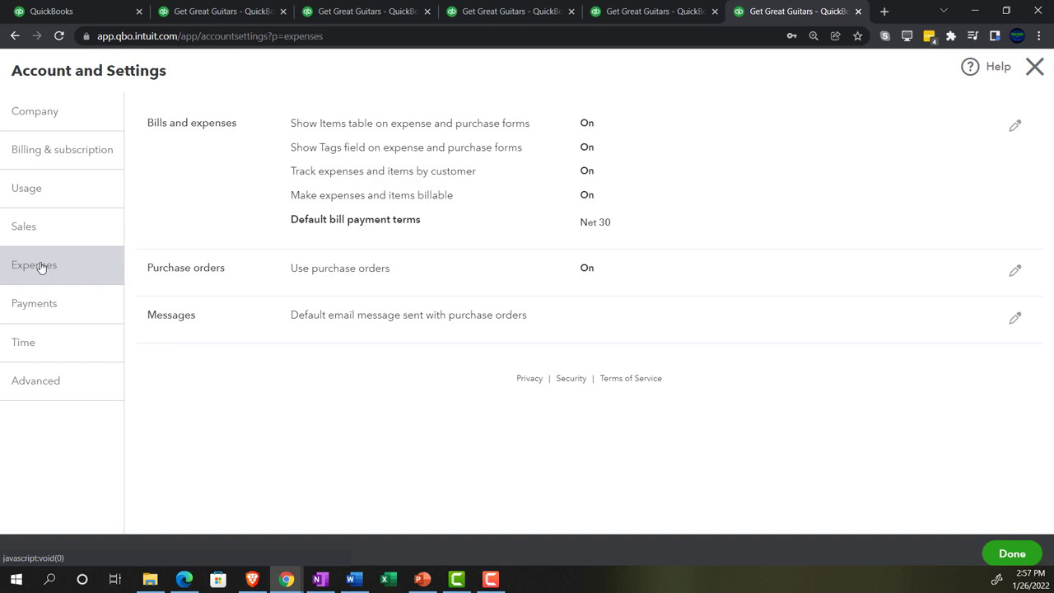
Turn off tracking billable expenses and items as income in the Bills and expenses settings and save the change.
click(497, 171)
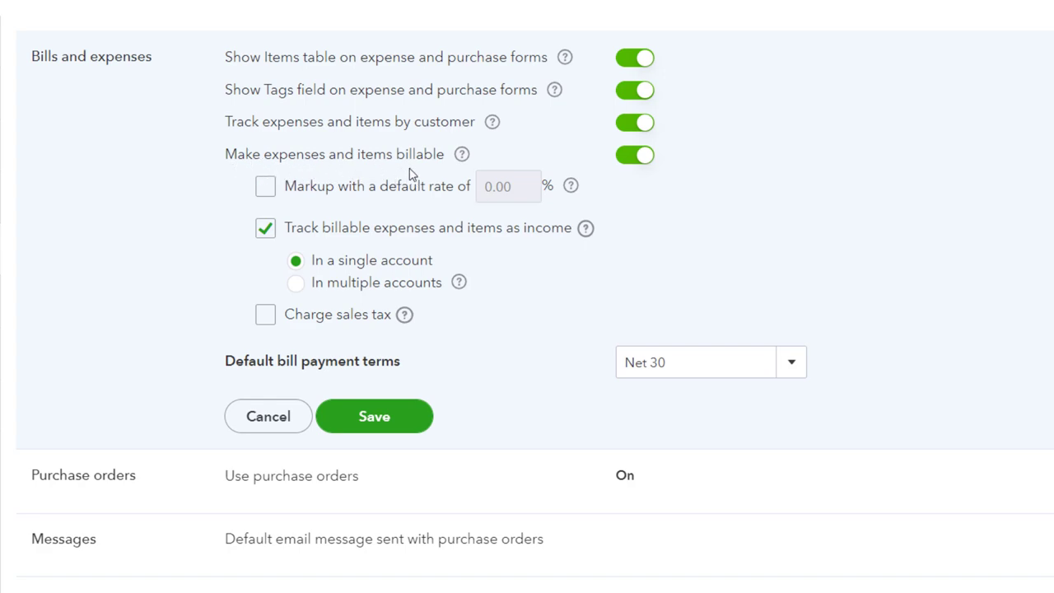
click(266, 228)
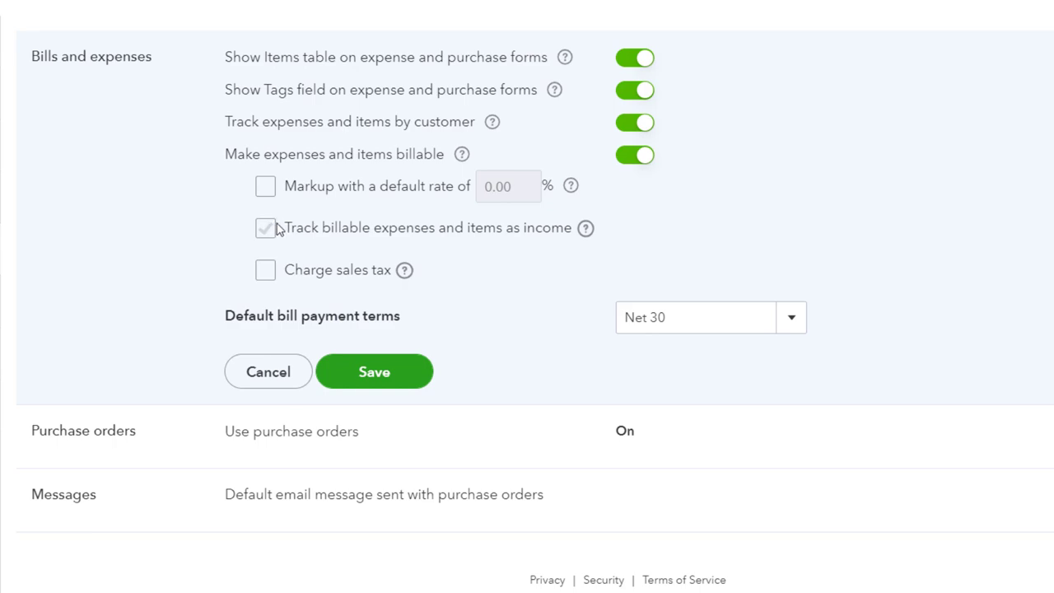
click(374, 371)
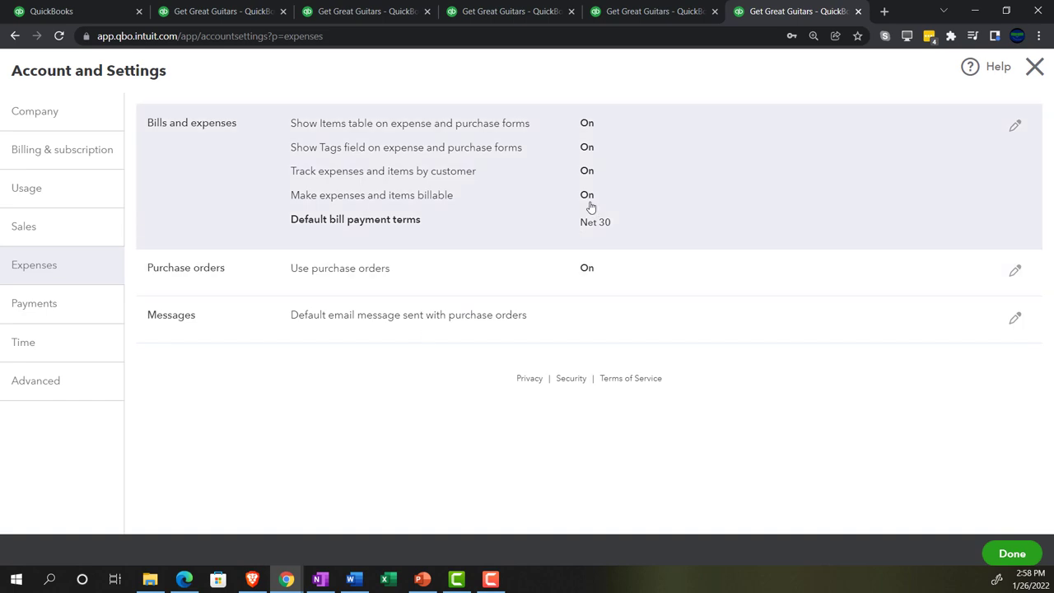
Create a new check from the home page with Office Depot as payee, keeping the Cash bank account.
click(80, 10)
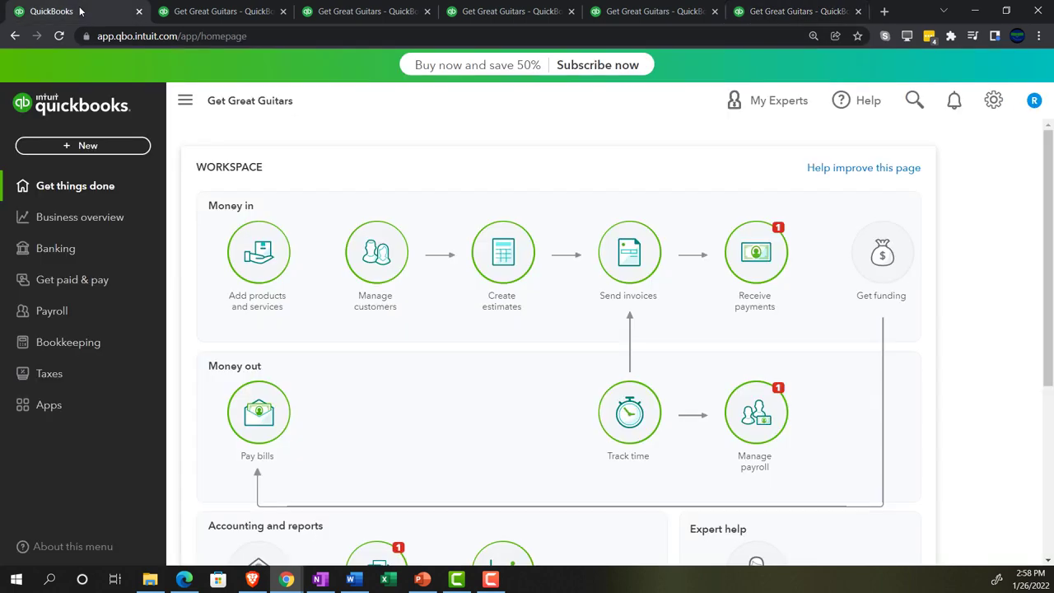
click(106, 144)
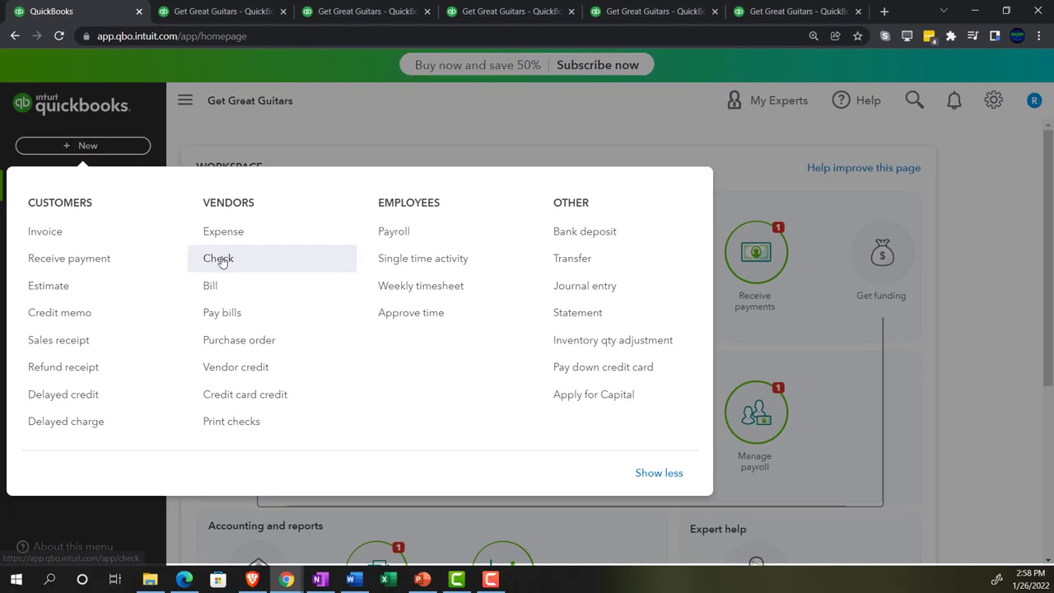
click(220, 260)
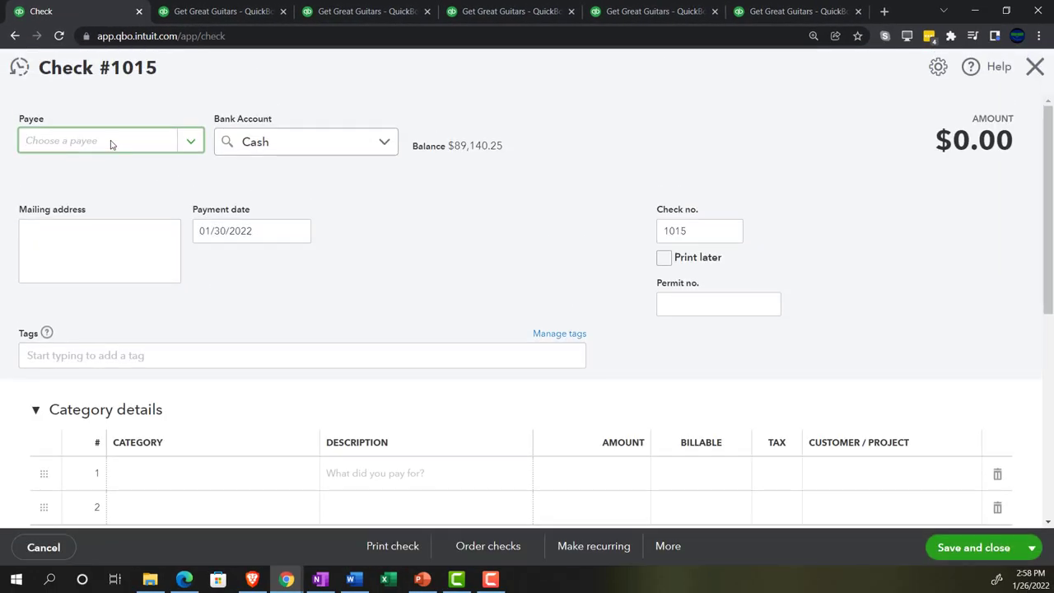
click(112, 144)
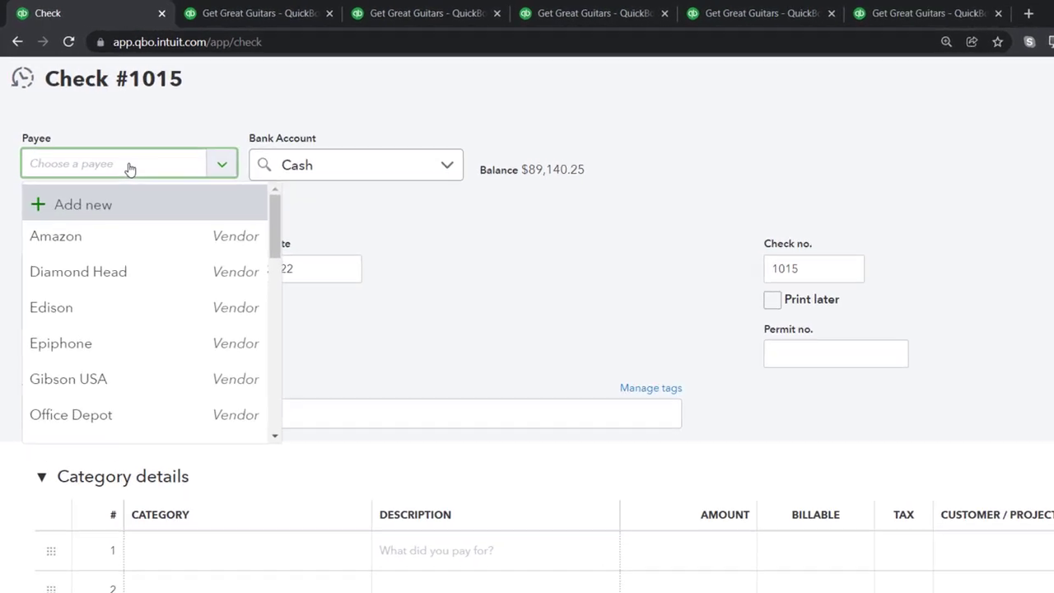
text(off)
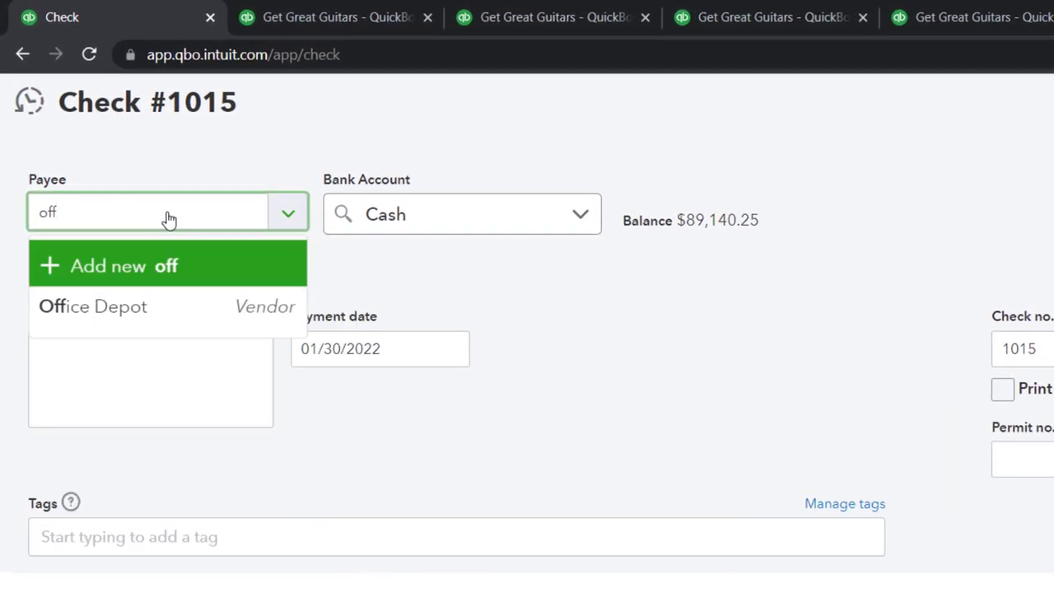
key(Down)
key(Tab)
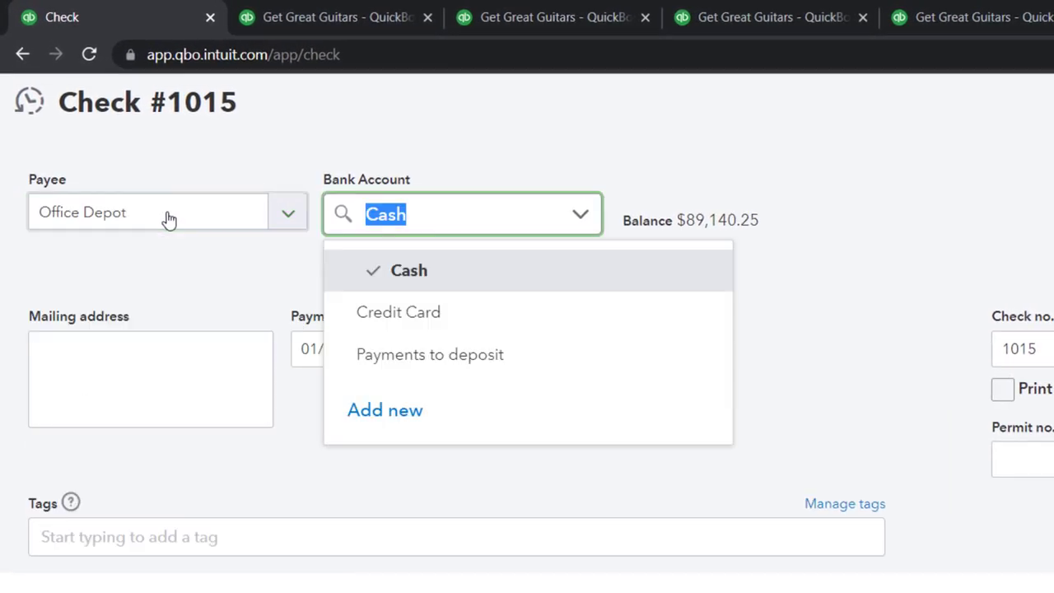
key(Tab)
key(Tab)
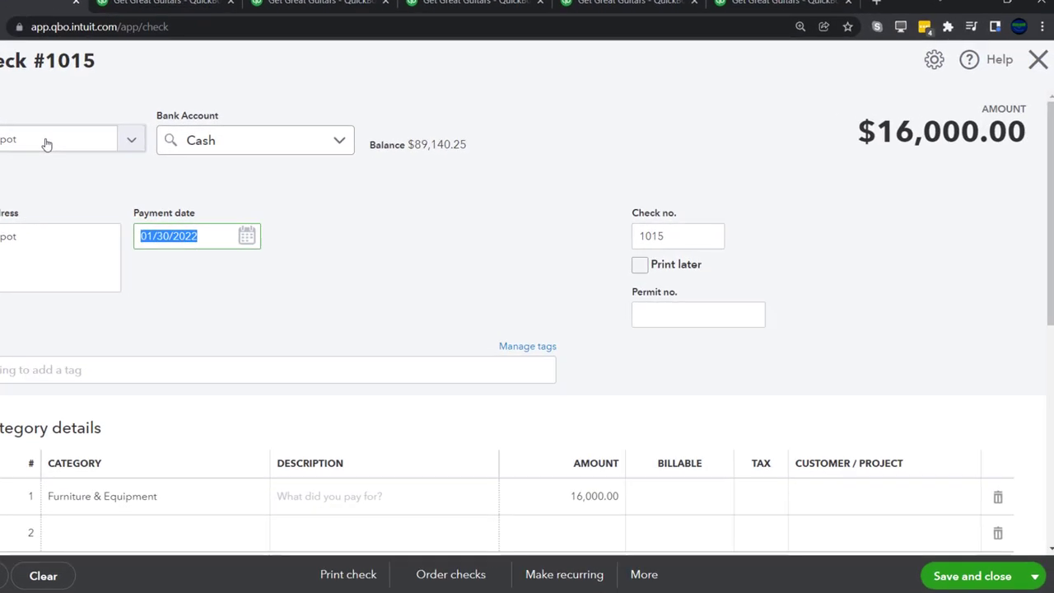
Keep the payment date 01/30/2022 and set the check number to 1014.
key(Tab)
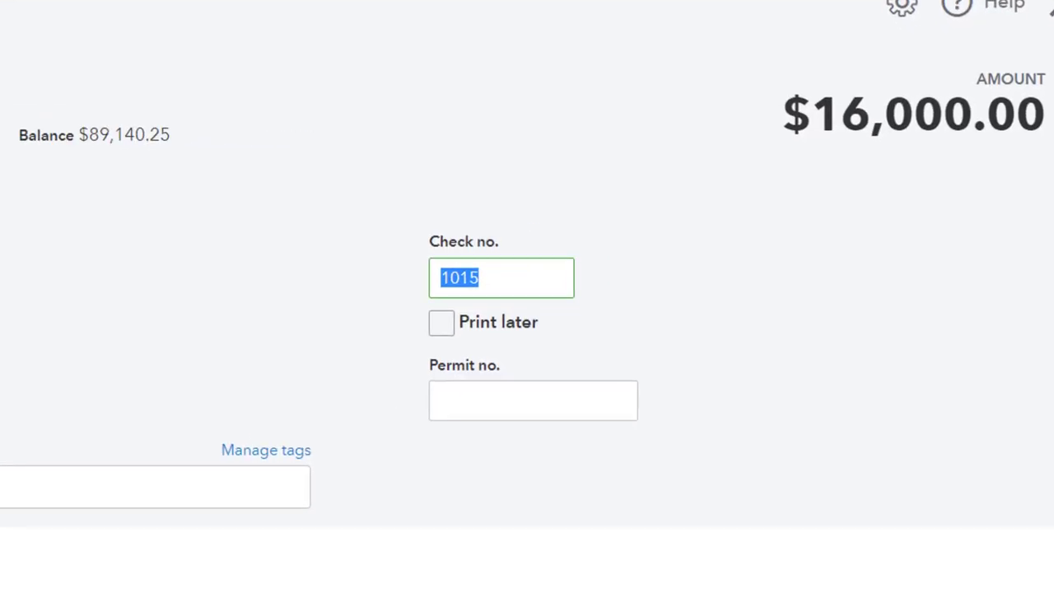
click(480, 278)
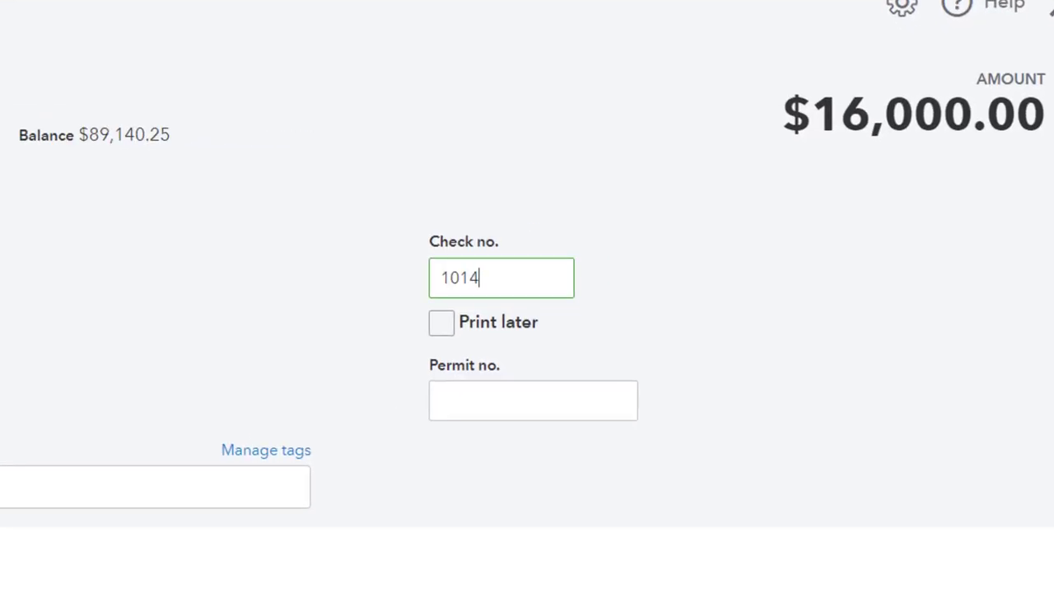
key(Tab)
key(Tab)
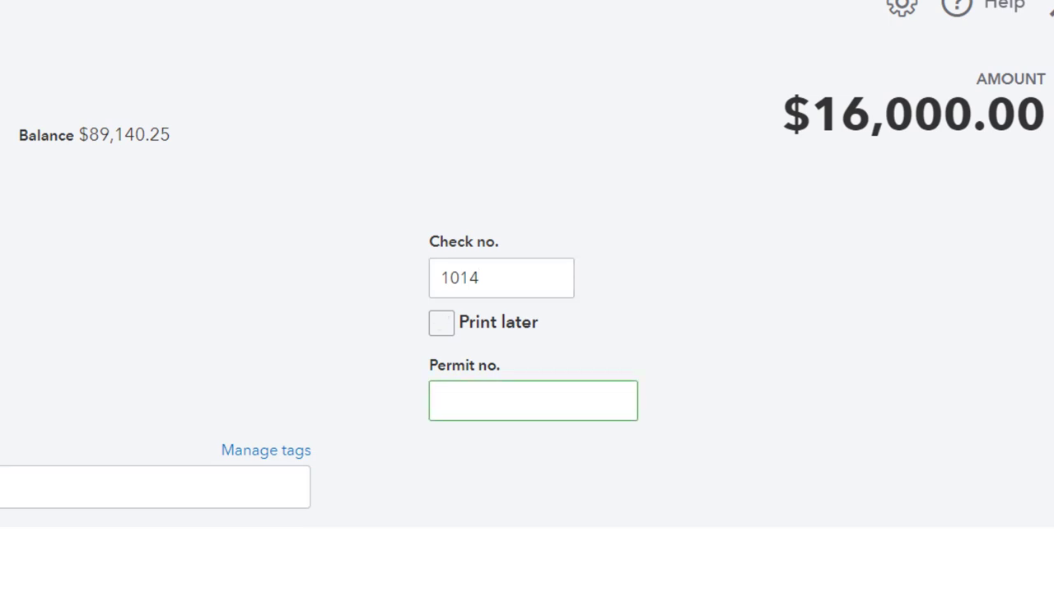
Assign the first category line of the check to Supplies and set its amount to 130.
key(Tab)
key(Tab)
key(Tab)
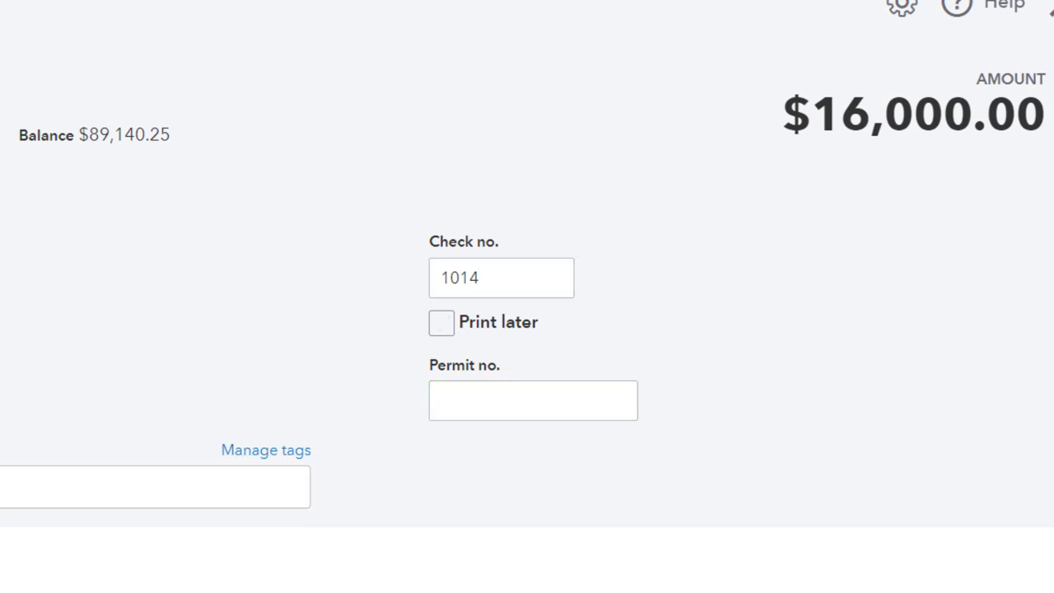
key(Tab)
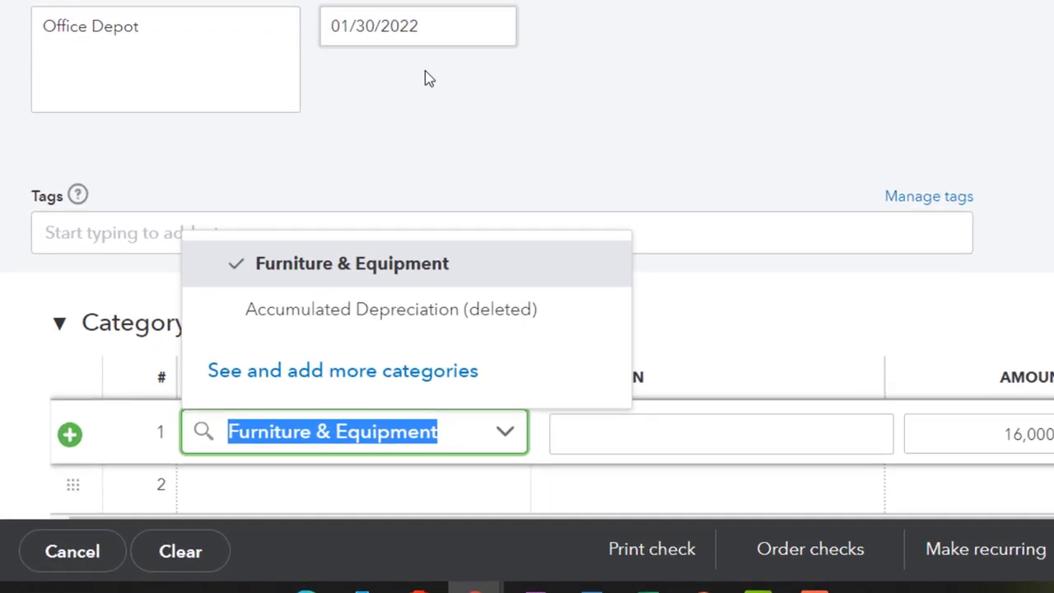
text(supp)
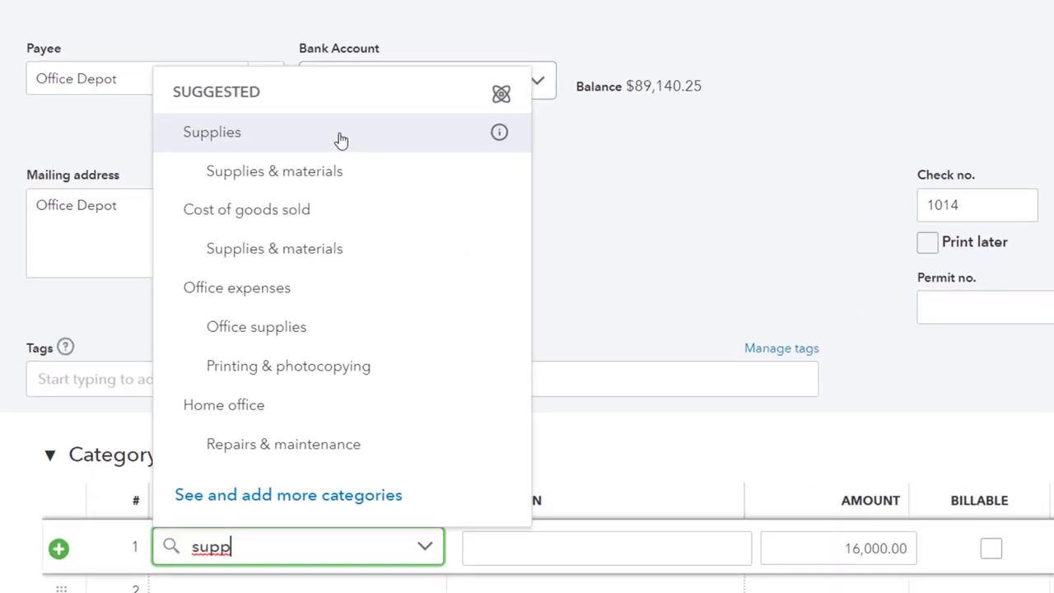
click(265, 171)
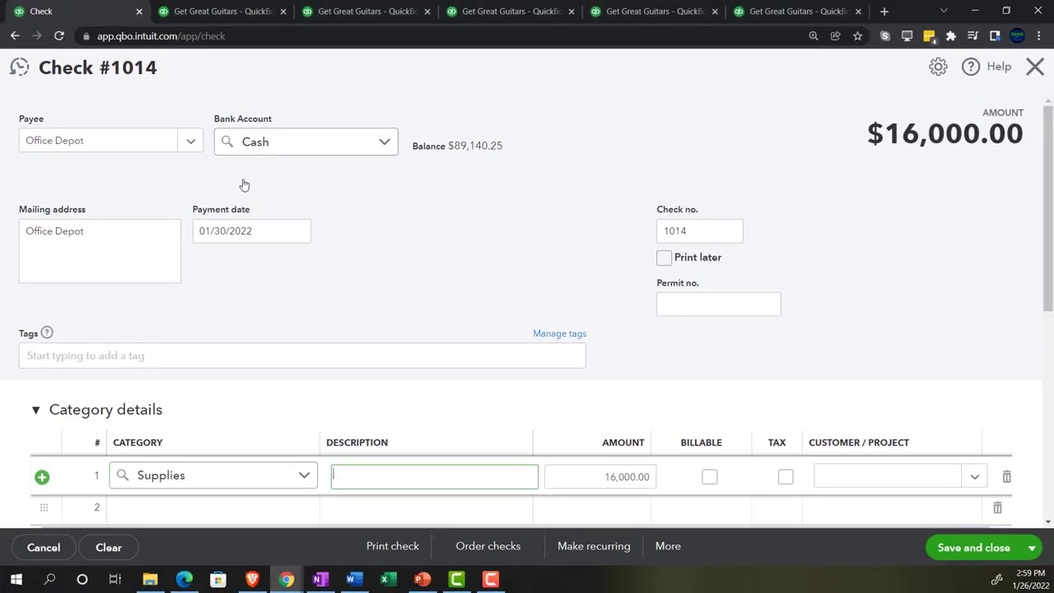
key(Tab)
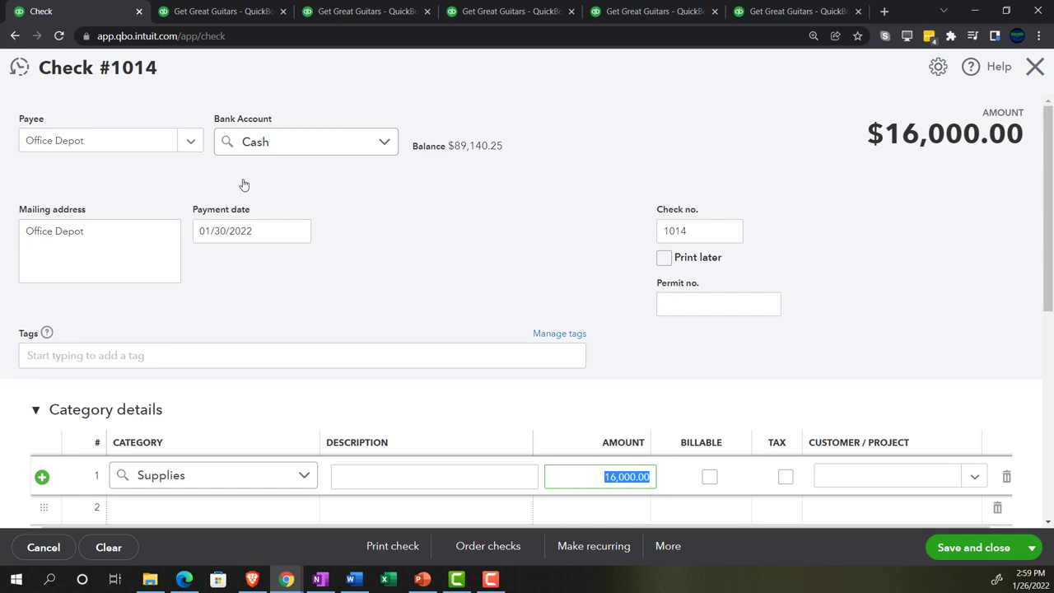
text(130)
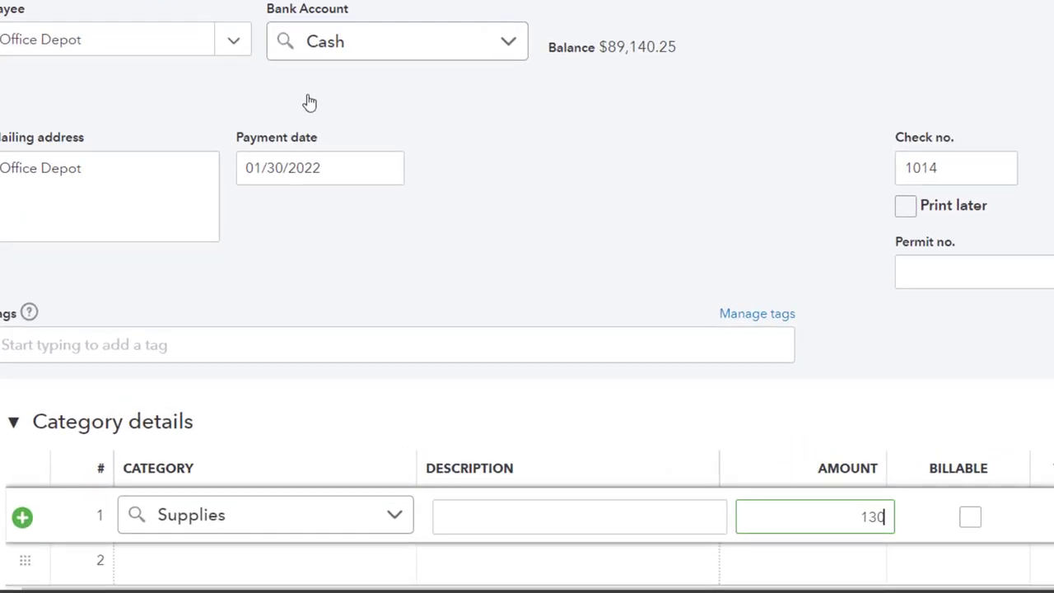
Make the Supplies line billable to Project 2 of Sam the Guitar Man, then save and close the check.
key(Tab)
click(971, 517)
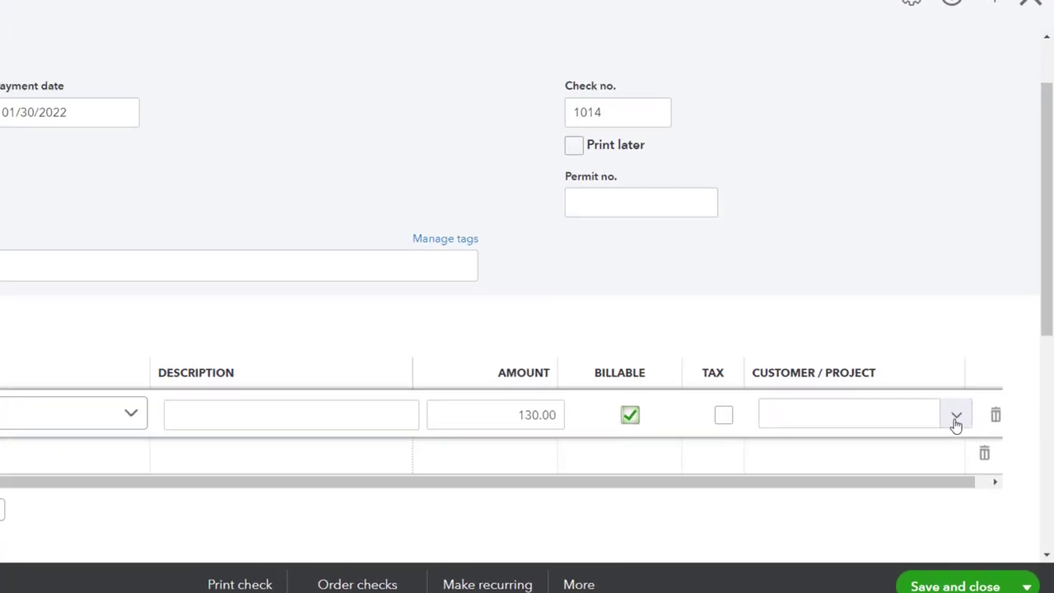
click(956, 422)
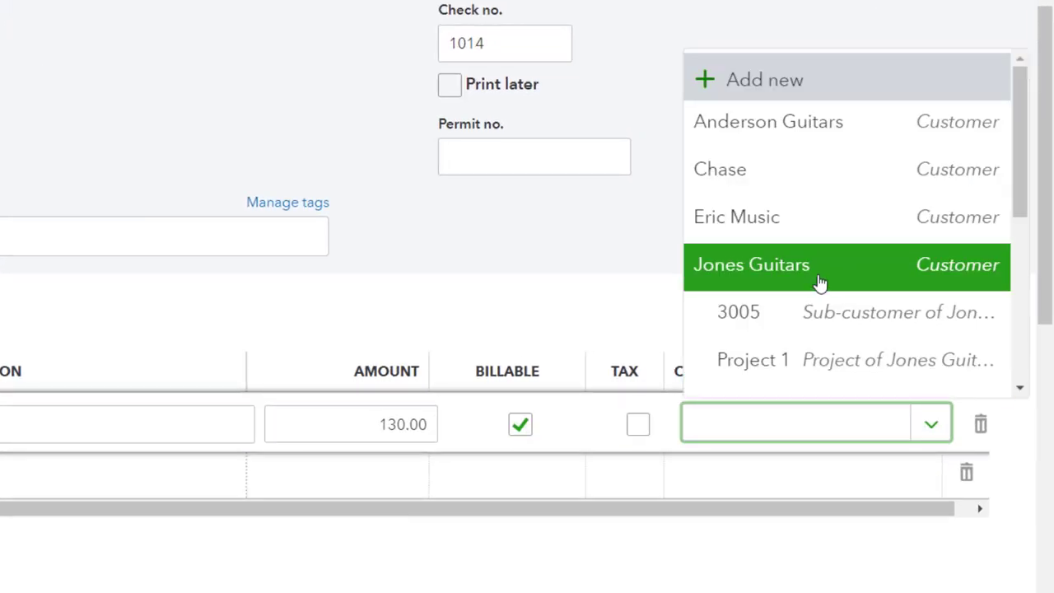
scroll(820, 282, down, 4)
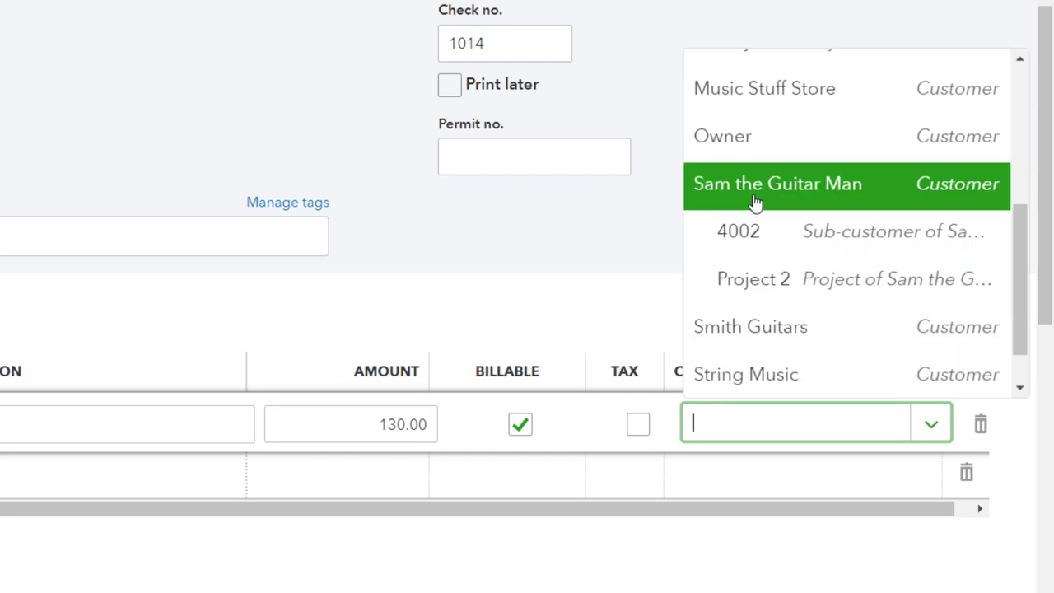
click(776, 291)
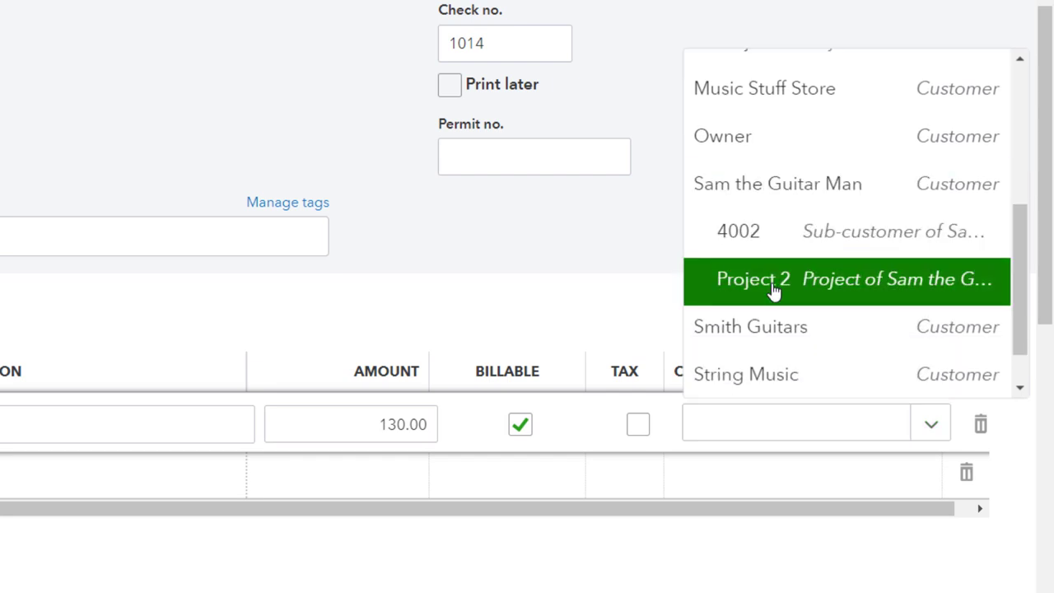
key(Tab)
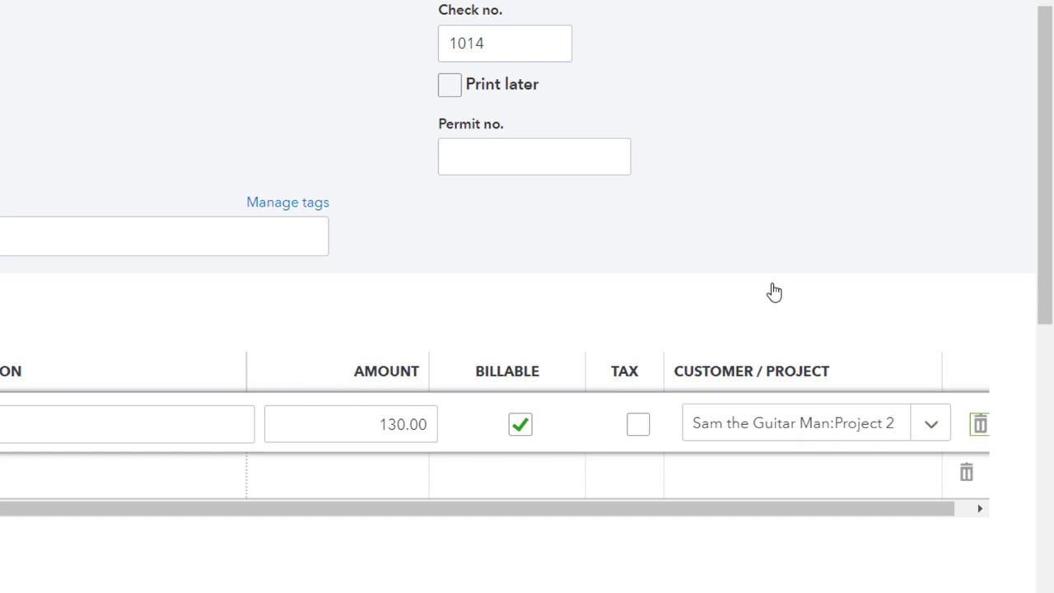
key(Tab)
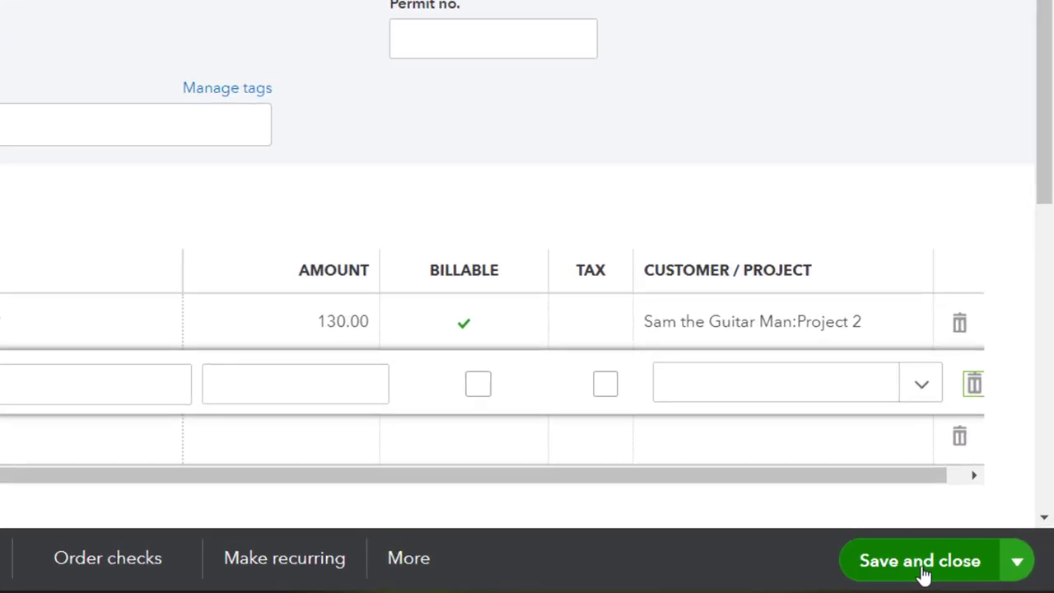
click(921, 569)
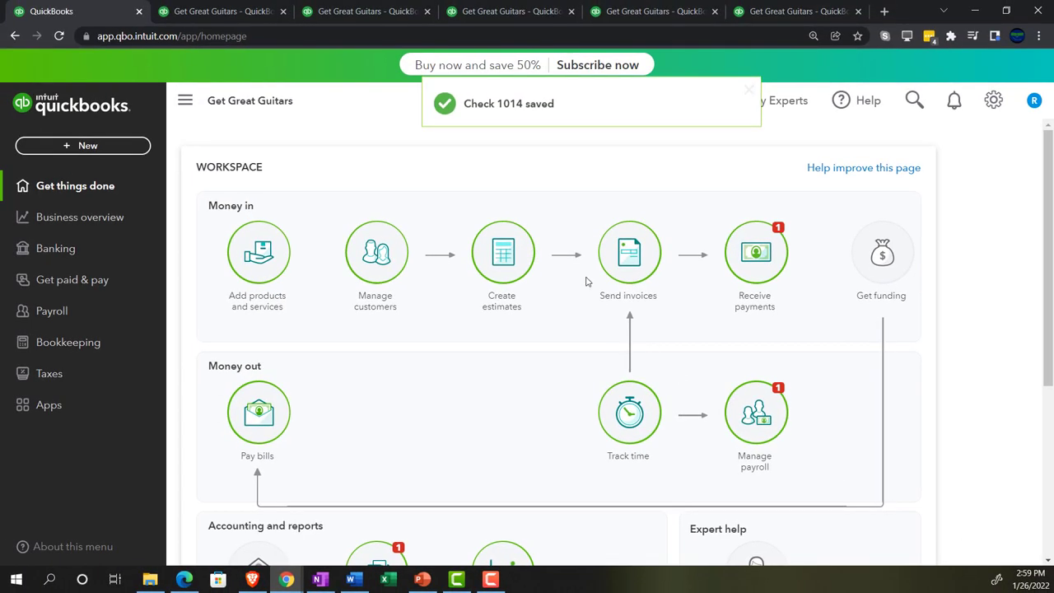
Switch to the trial balance for 01/01/2022 to 12/31/2022 and run it again to include the new check.
click(518, 10)
key(ctrl+plus)
key(ctrl+plus)
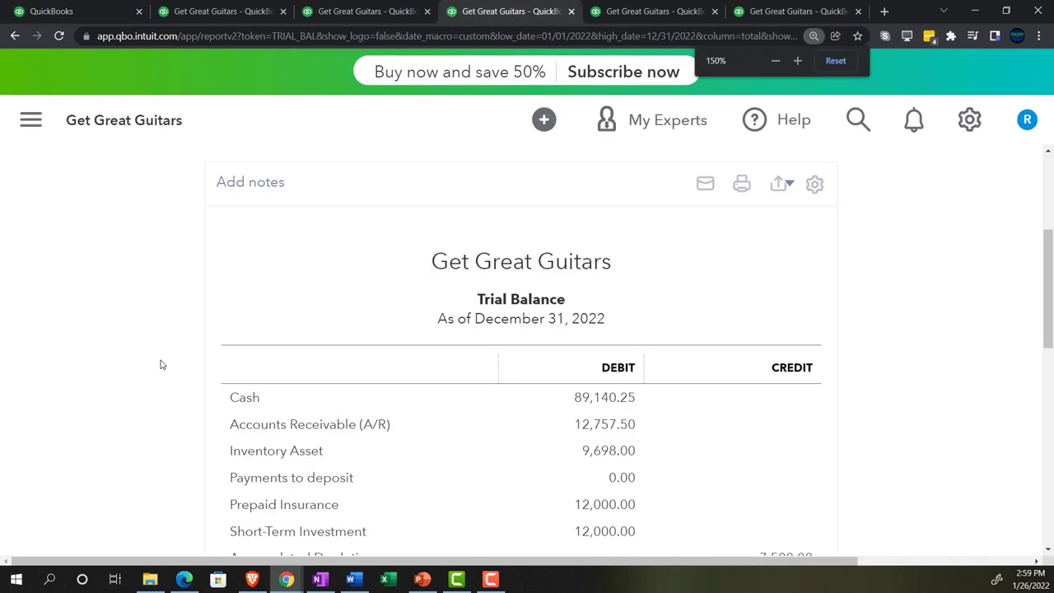
key(ctrl+plus)
scroll(462, 402, up, 5)
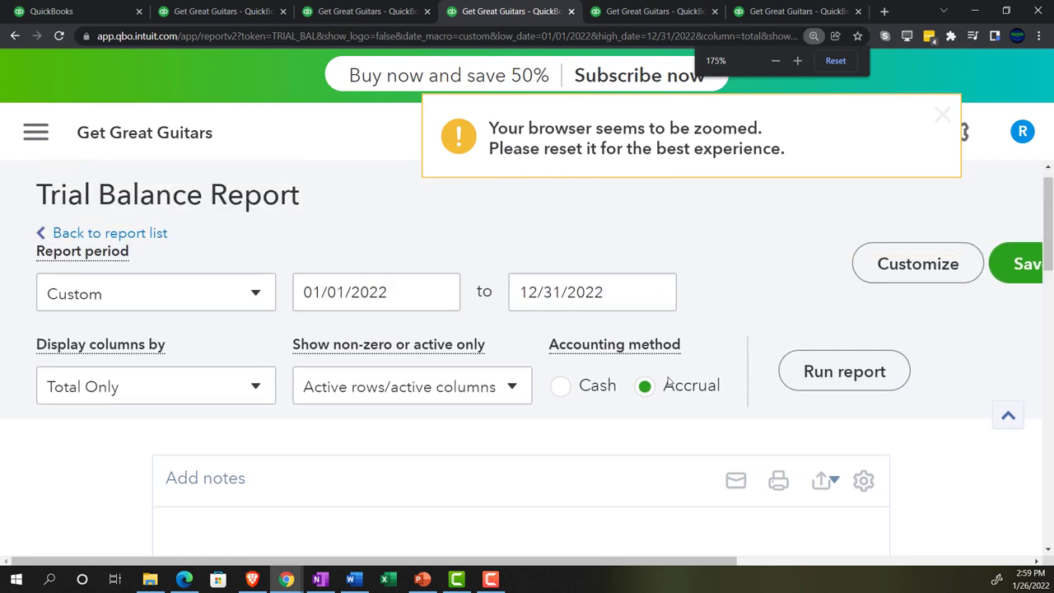
click(840, 372)
scroll(272, 384, down, 3)
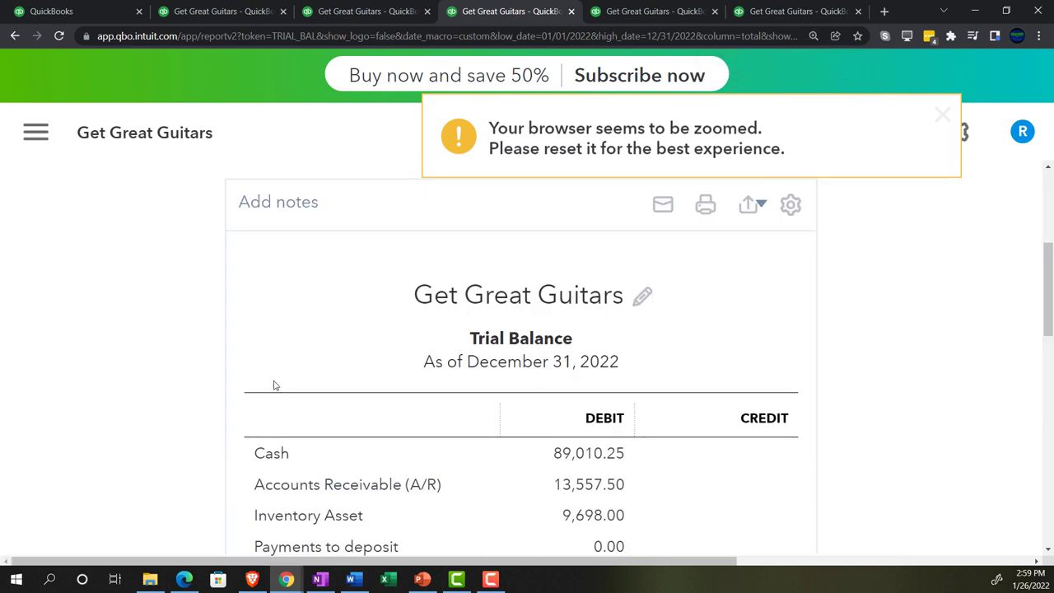
Open the transaction detail behind the Cash balance, examine the Office Depot check entry, and return to the trial balance.
key(ctrl+0)
key(ctrl+plus)
key(ctrl+plus)
key(ctrl+plus)
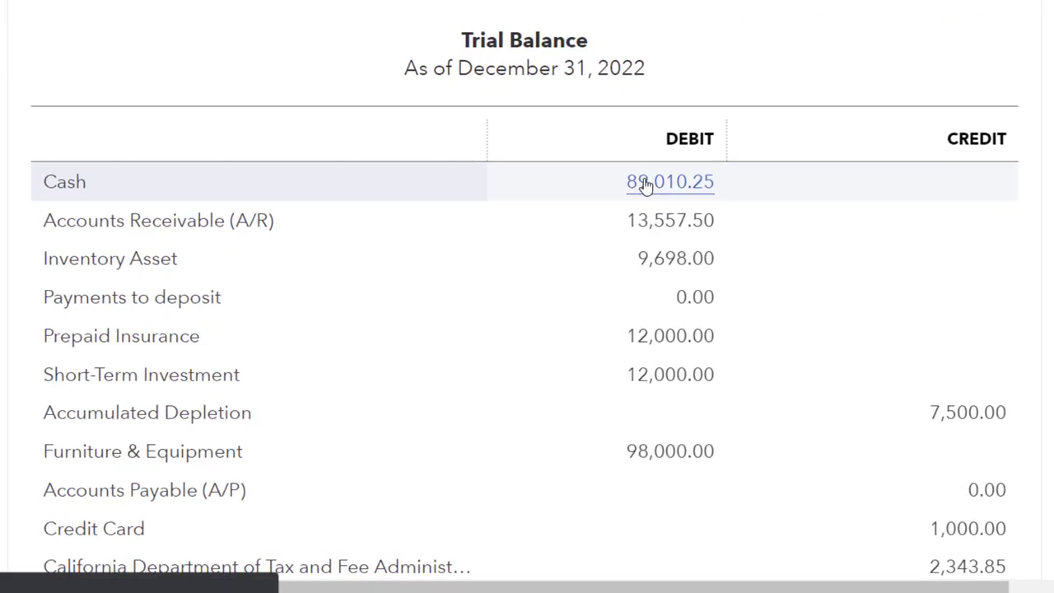
click(643, 188)
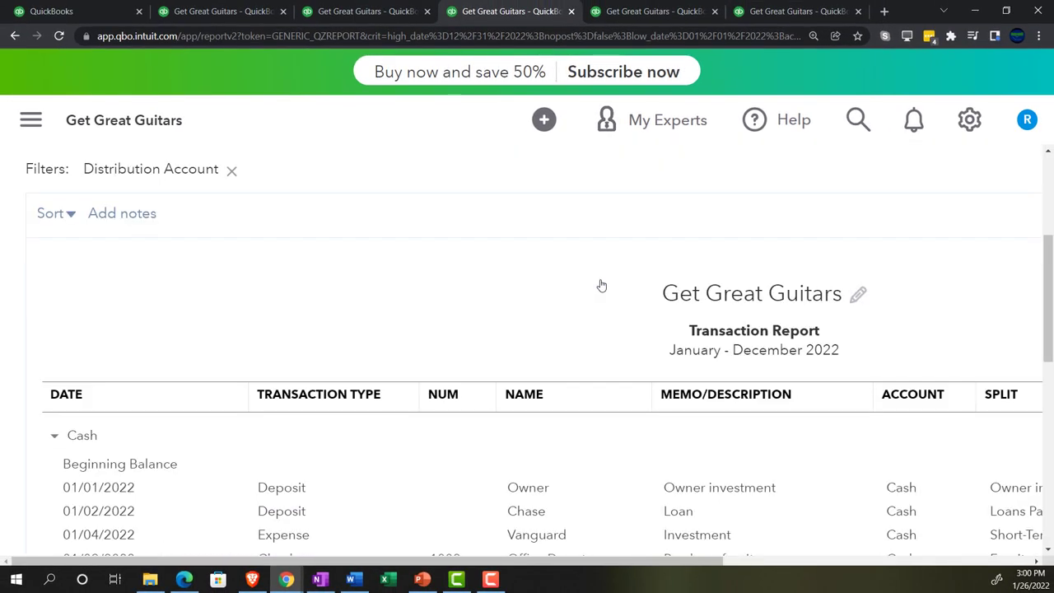
scroll(563, 307, down, 3)
key(ctrl+minus)
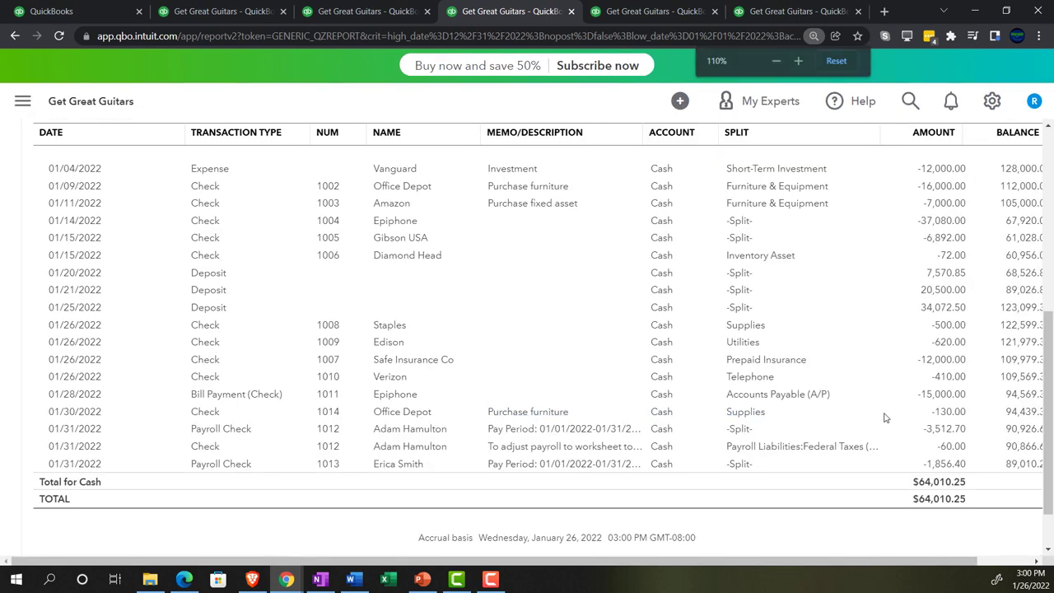
scroll(301, 386, up, 5)
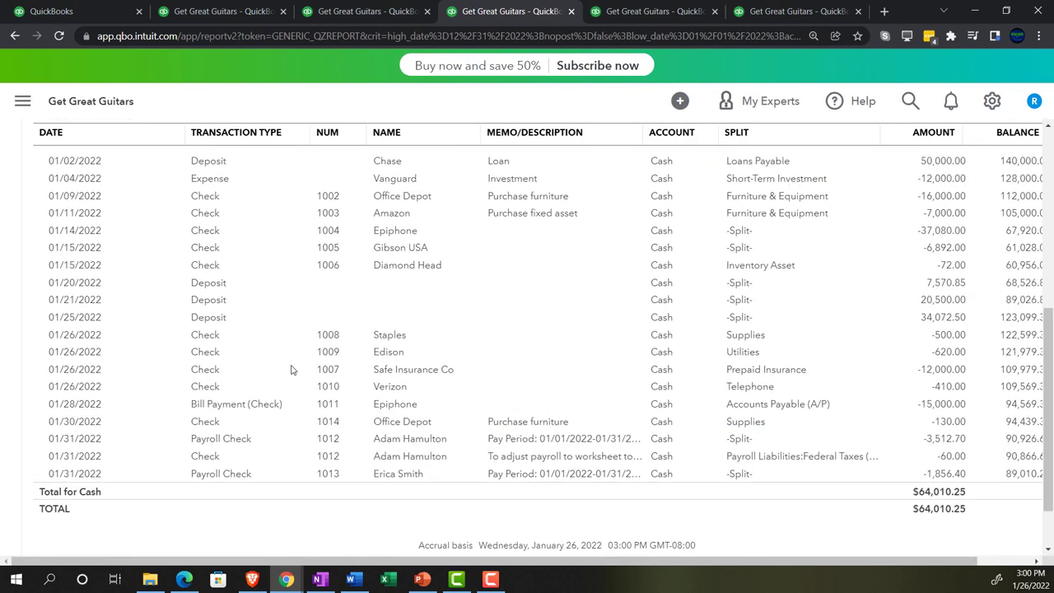
scroll(141, 233, up, 3)
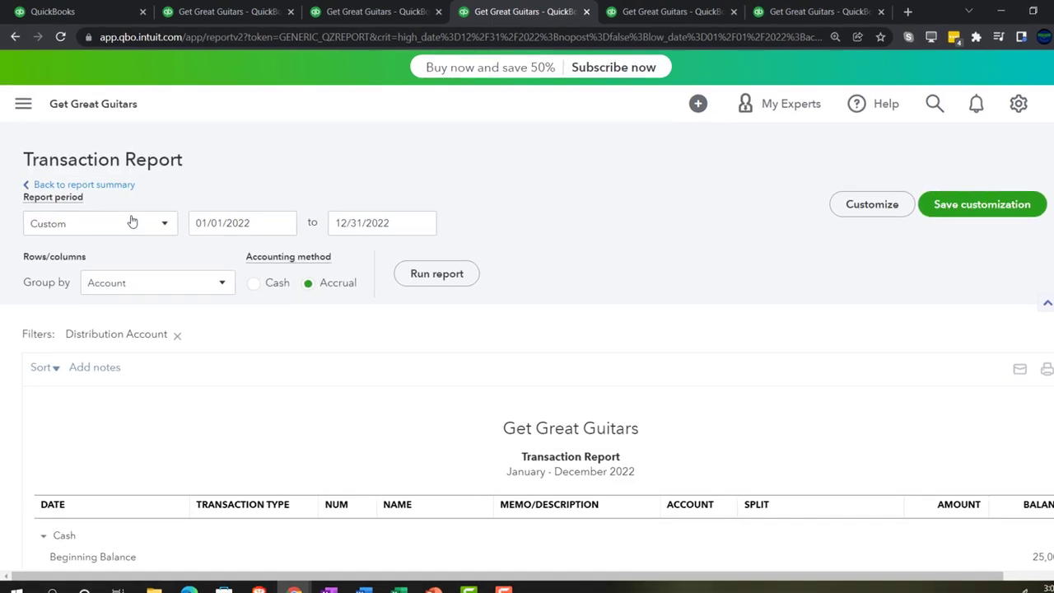
click(122, 184)
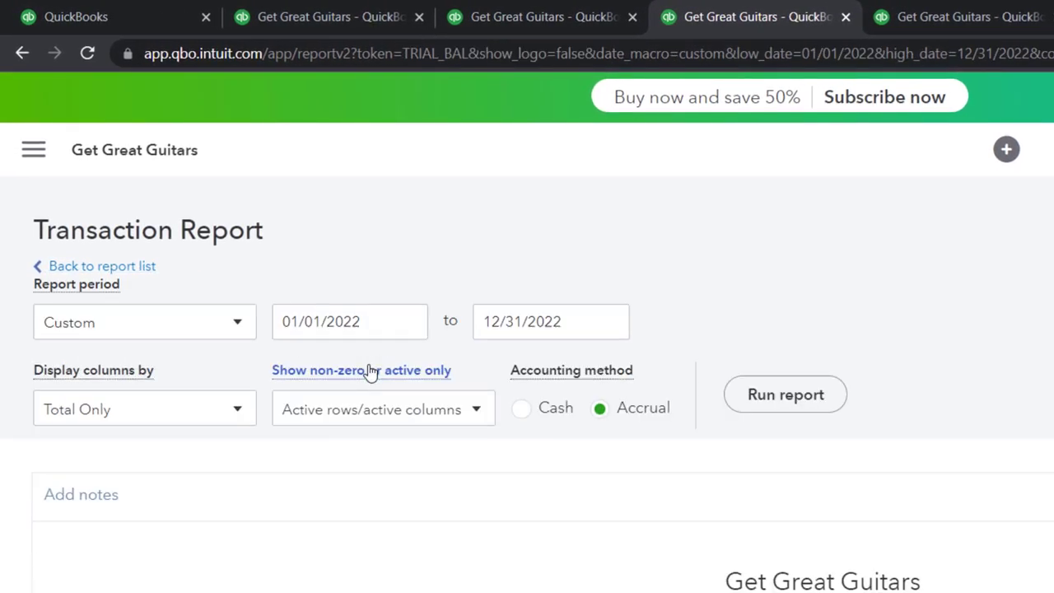
Open the transaction detail behind the Supplies balance, examine the Office Depot check entry, and return to the trial balance.
scroll(371, 372, down, 3)
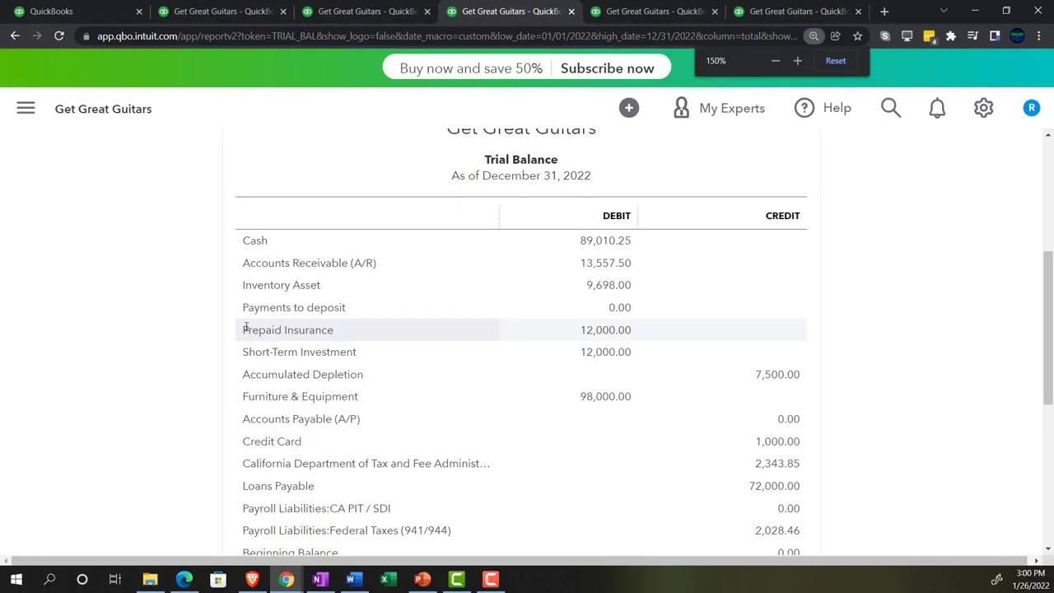
key(ctrl+plus)
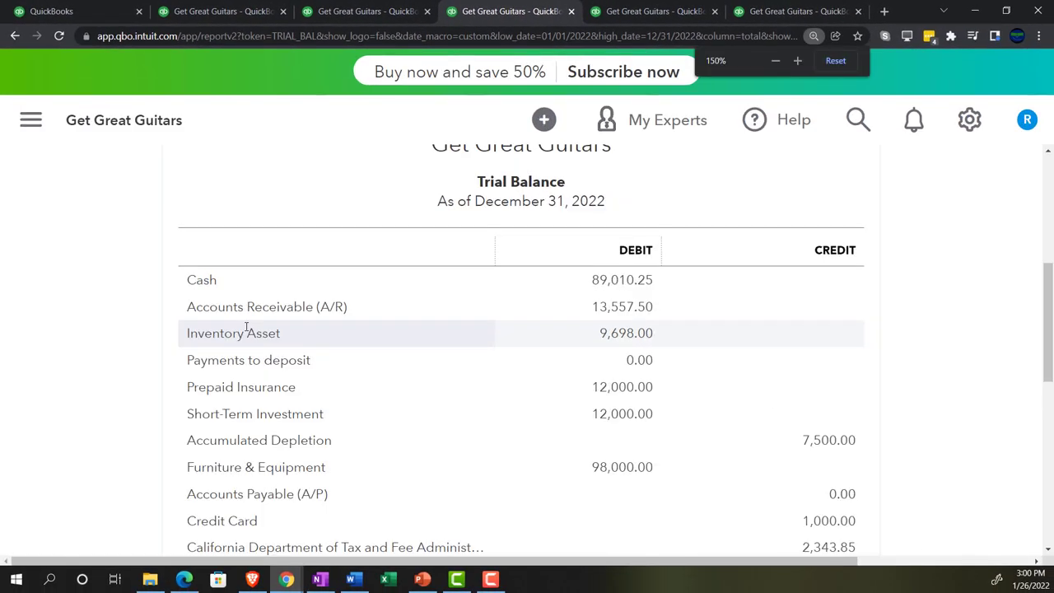
scroll(244, 329, down, 7)
scroll(244, 329, down, 2)
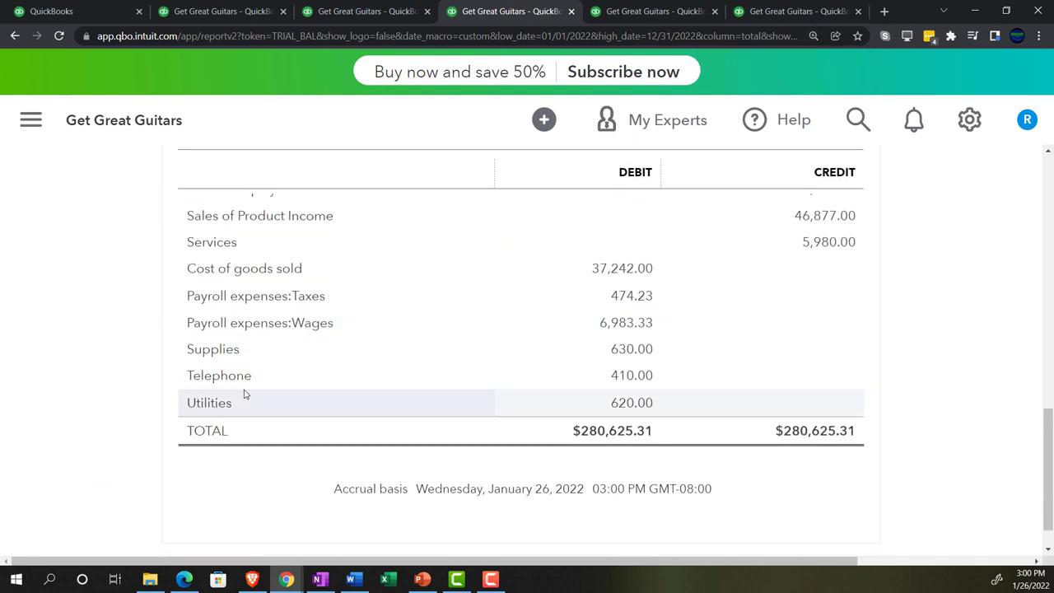
click(614, 352)
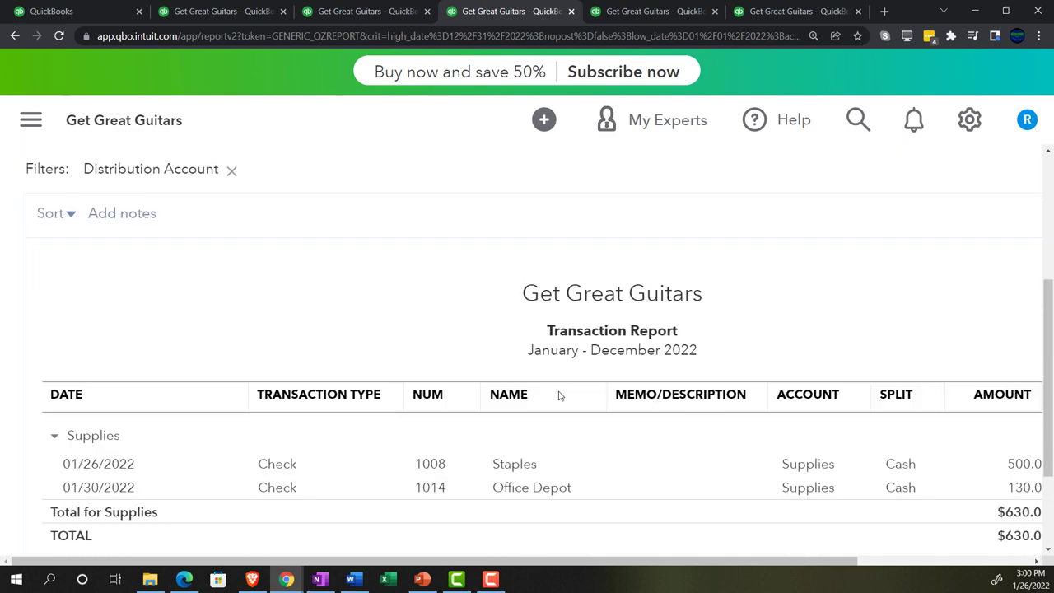
key(ctrl+minus)
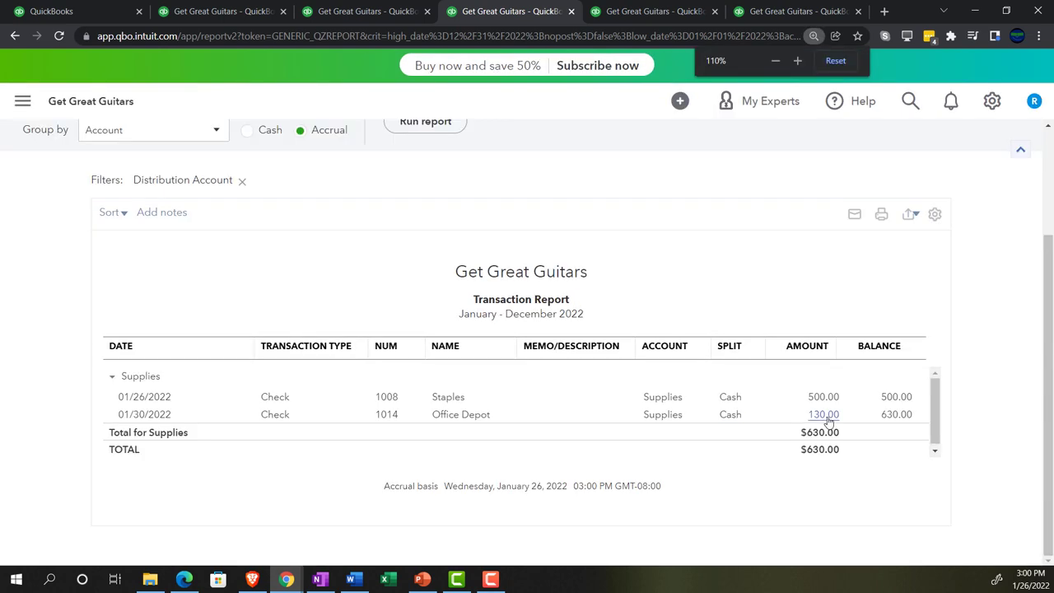
scroll(219, 446, up, 2)
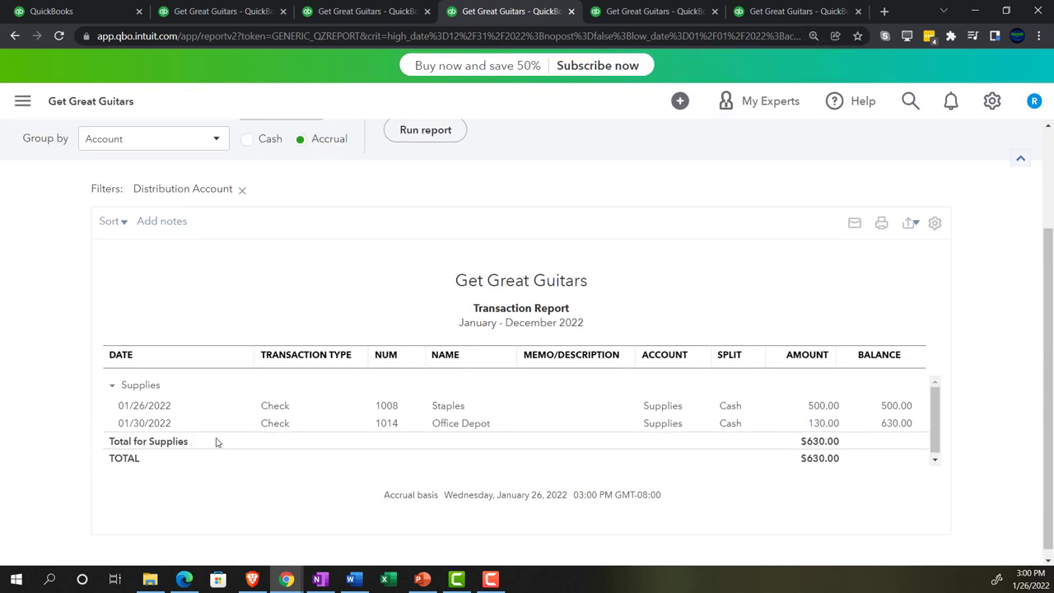
click(102, 180)
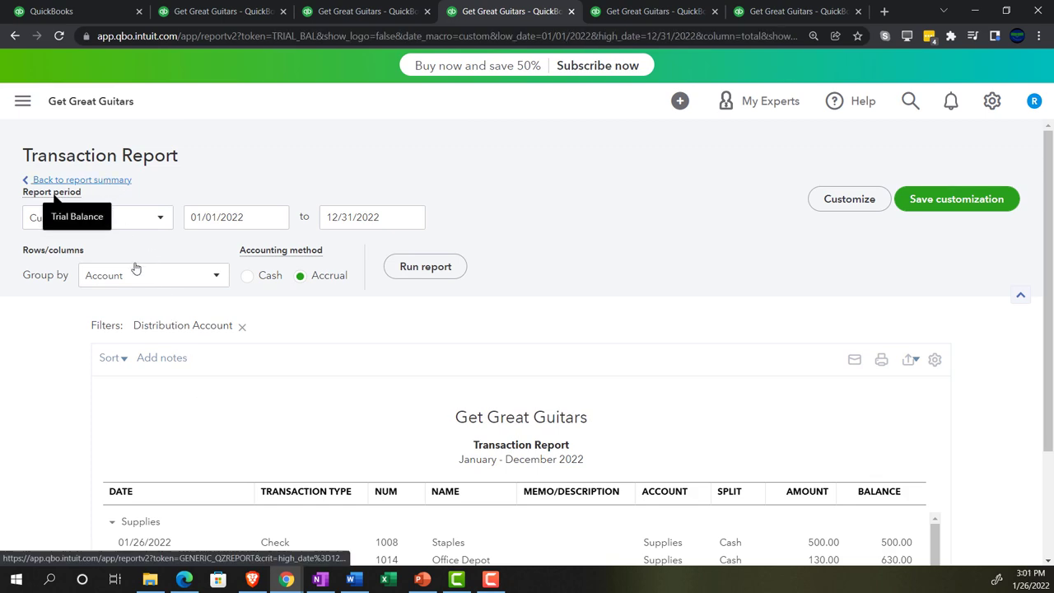
key(ctrl+plus)
key(ctrl+plus)
key(ctrl+plus)
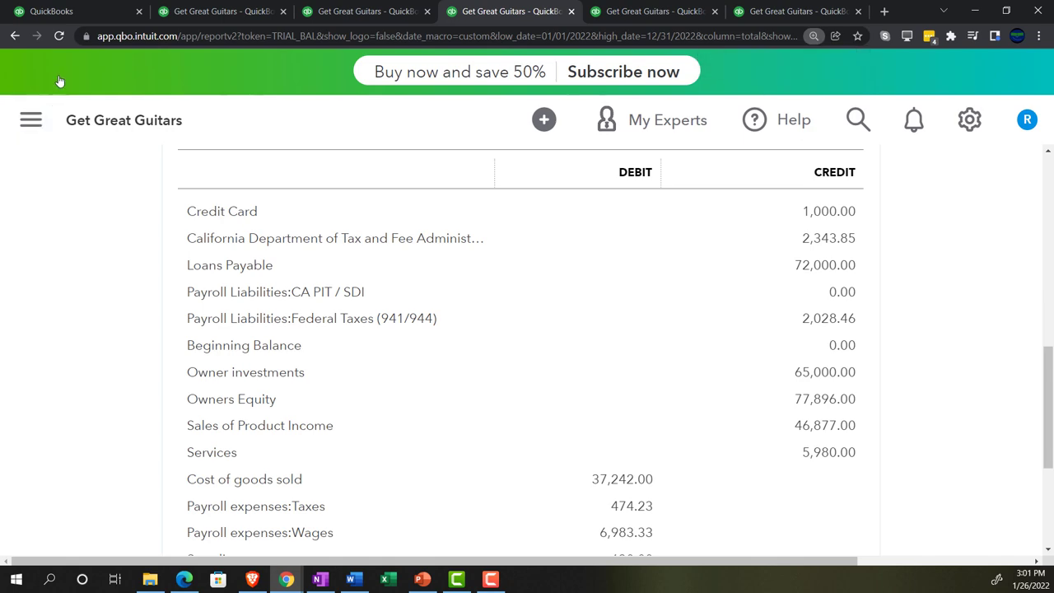
Create a new invoice for Project 2 of Sam the Guitar Man and add all of its billable time and expenses.
click(80, 14)
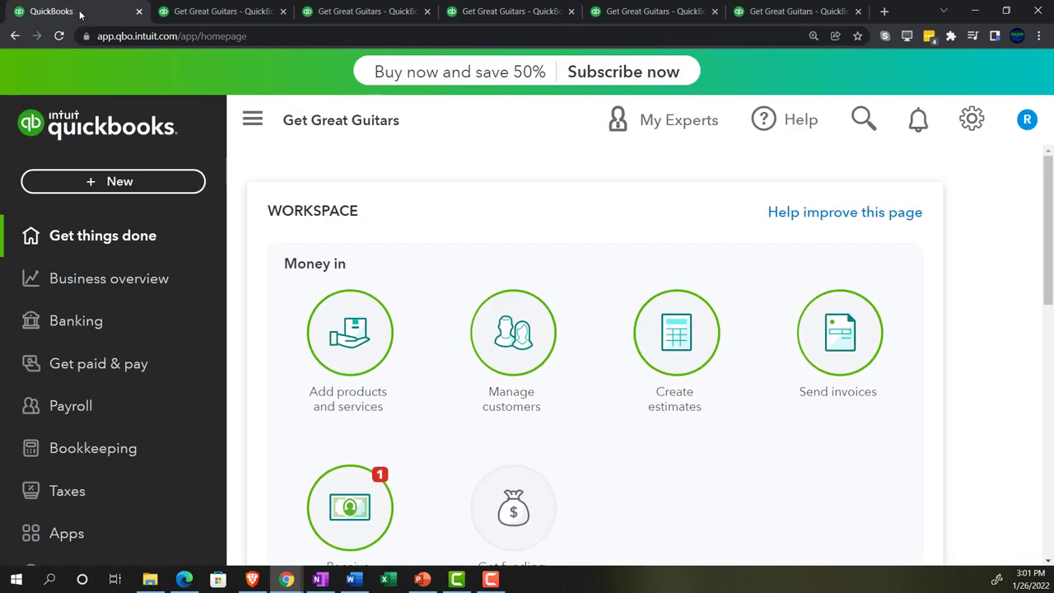
key(ctrl+minus)
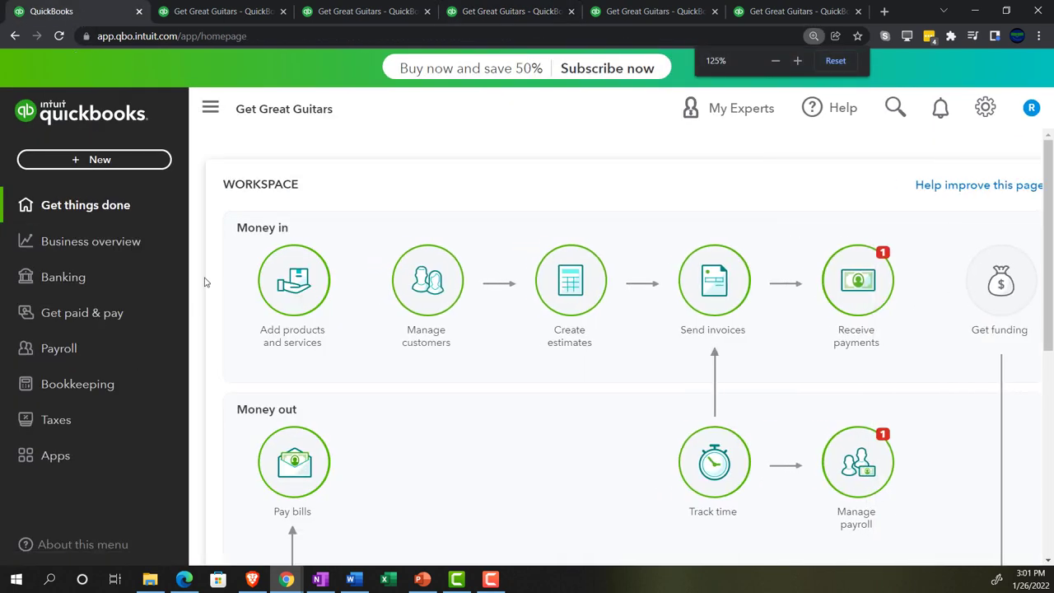
click(110, 161)
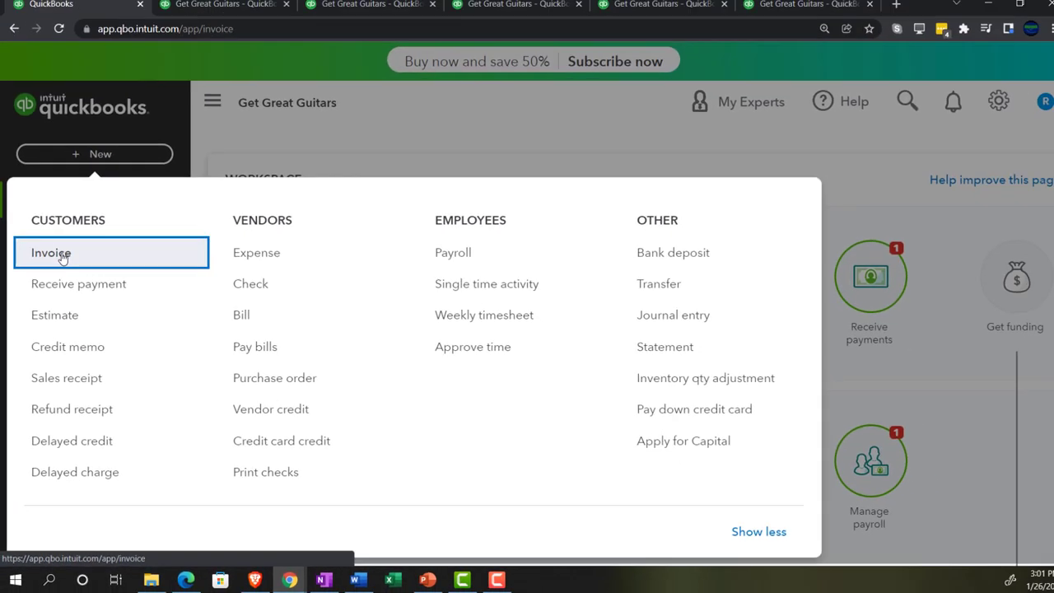
click(62, 147)
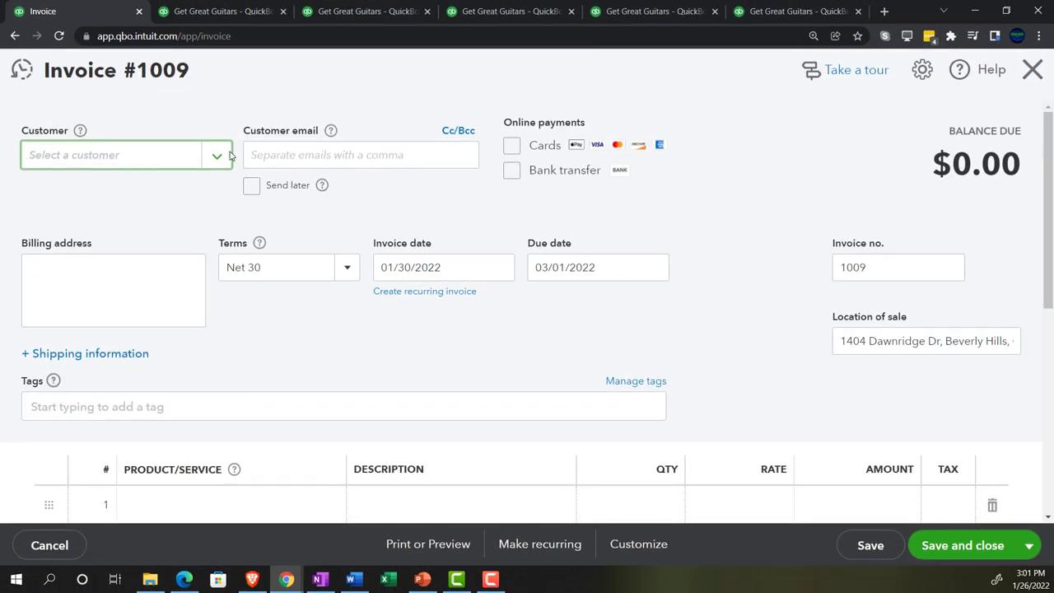
click(216, 156)
scroll(169, 277, down, 3)
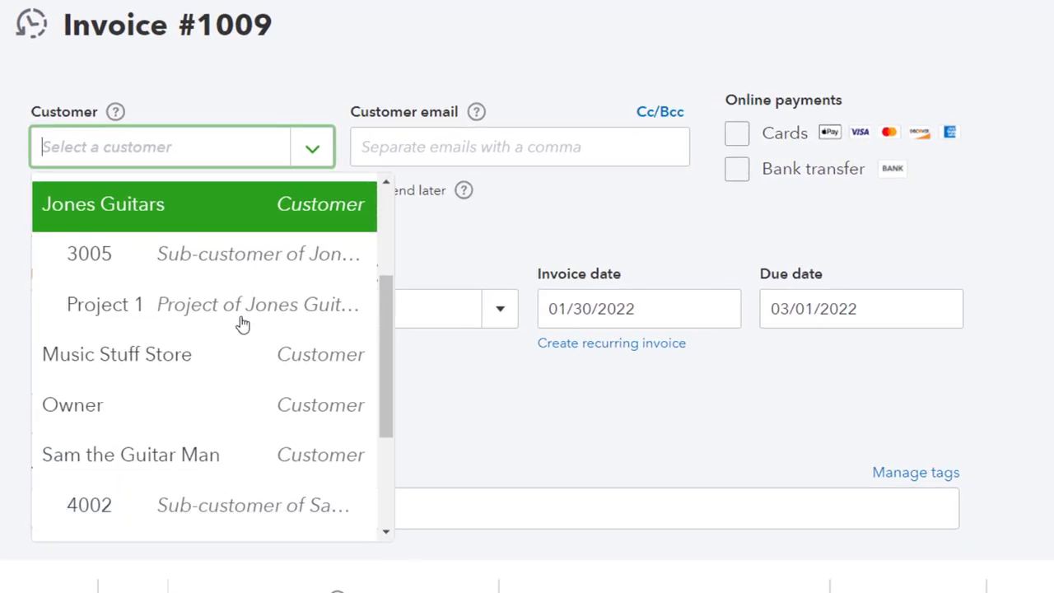
scroll(214, 346, down, 2)
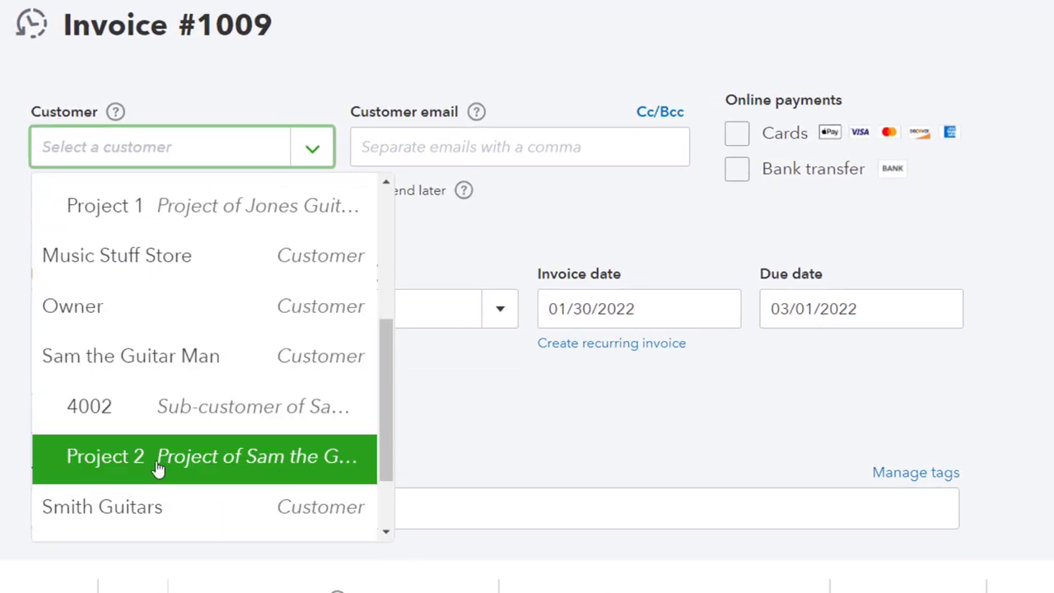
click(202, 480)
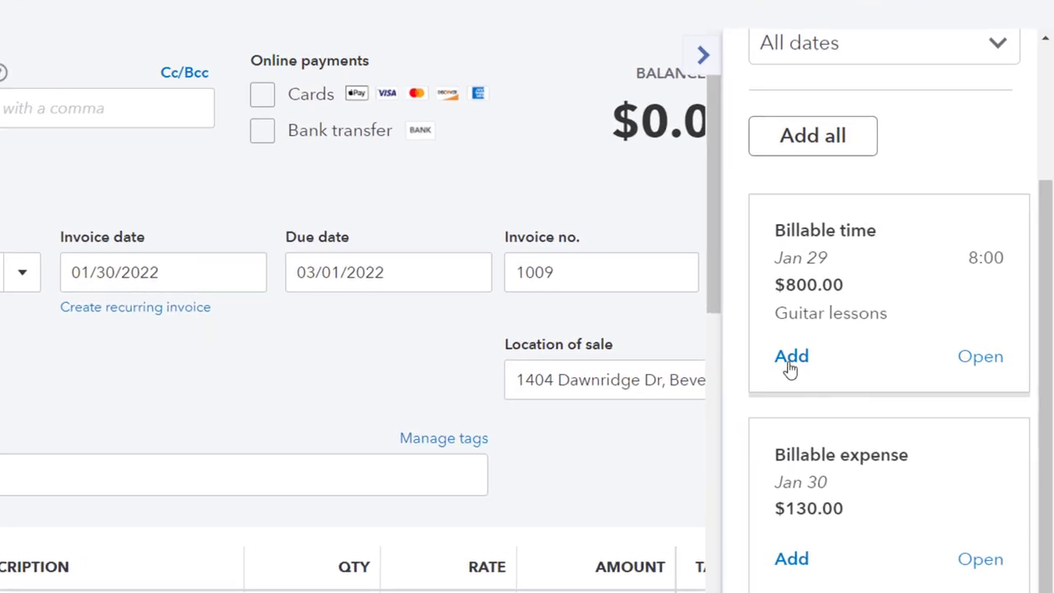
click(802, 154)
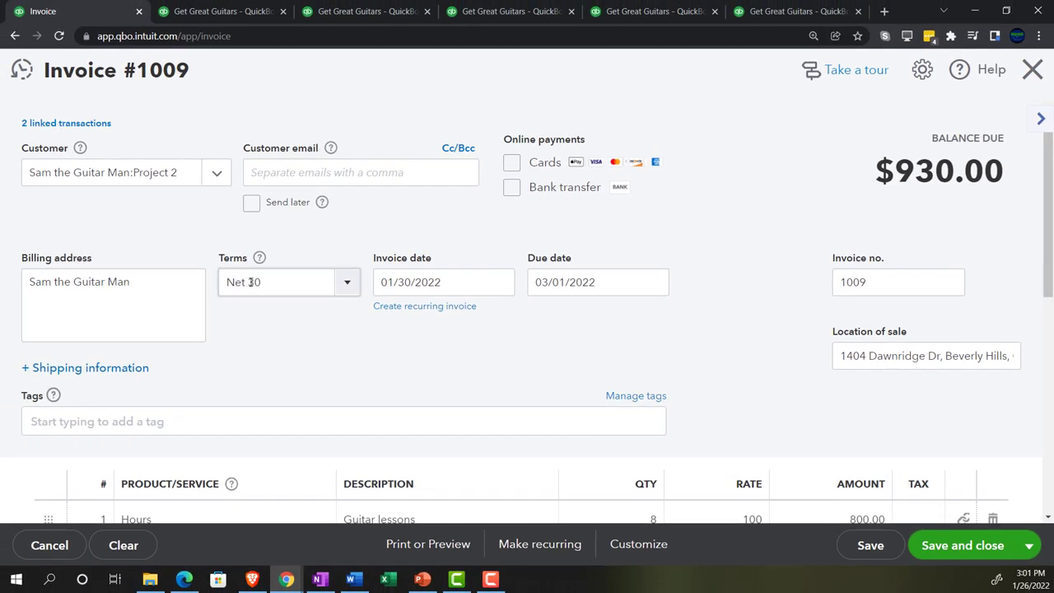
Enter Supplies as the description of the invoice's billable expense line, then save and close the invoice.
scroll(559, 282, down, 2)
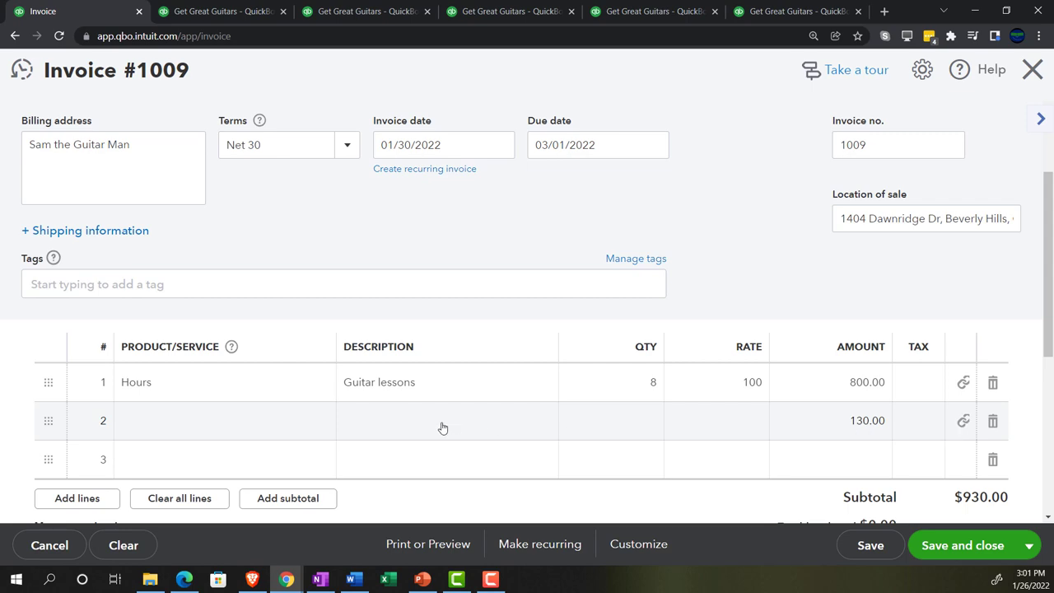
click(399, 421)
text(Sup)
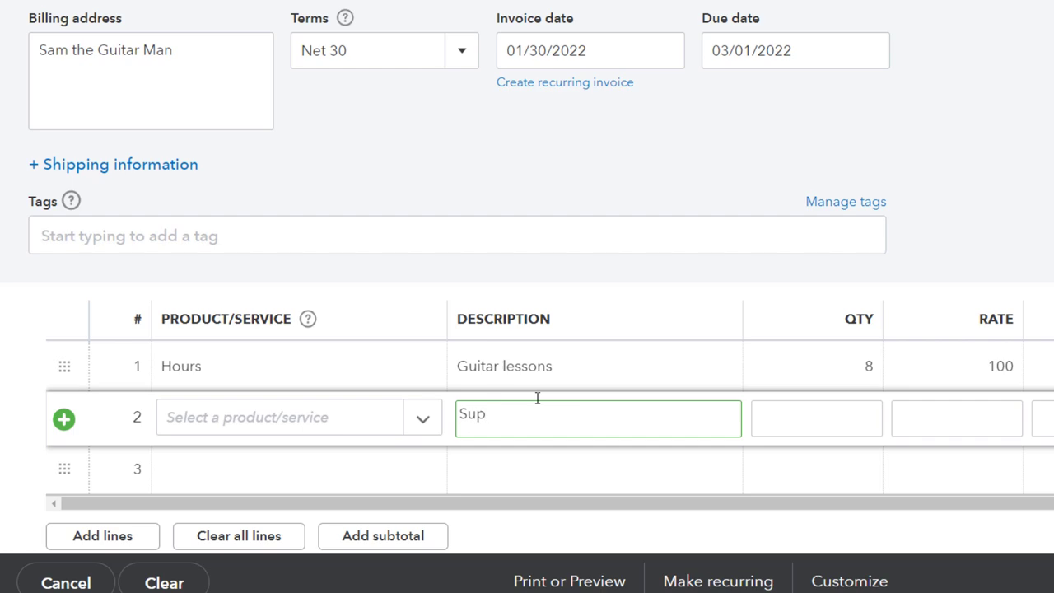
text(plies)
key(Tab)
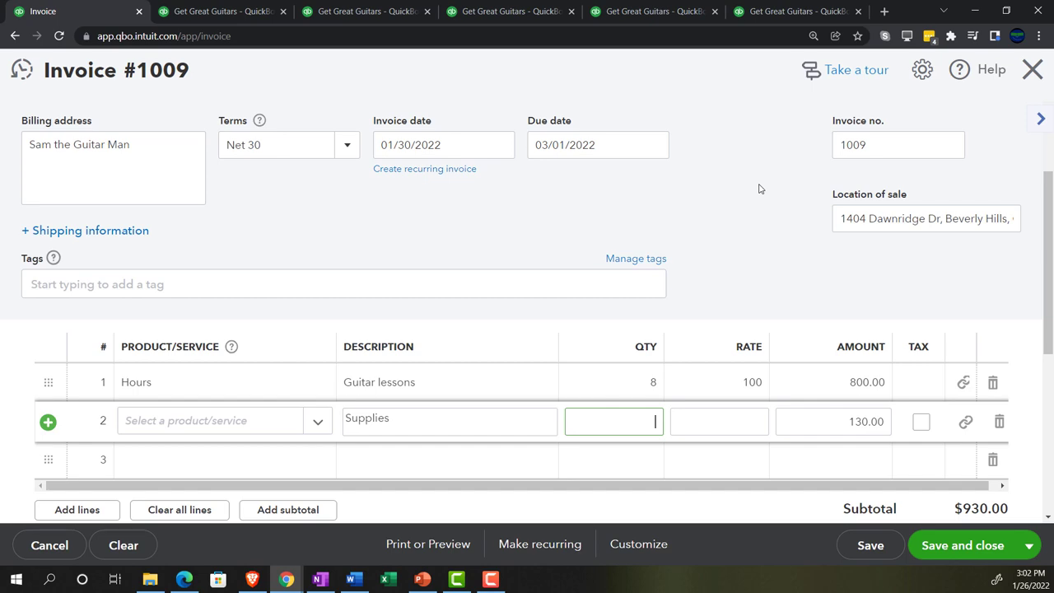
scroll(759, 188, down, 1)
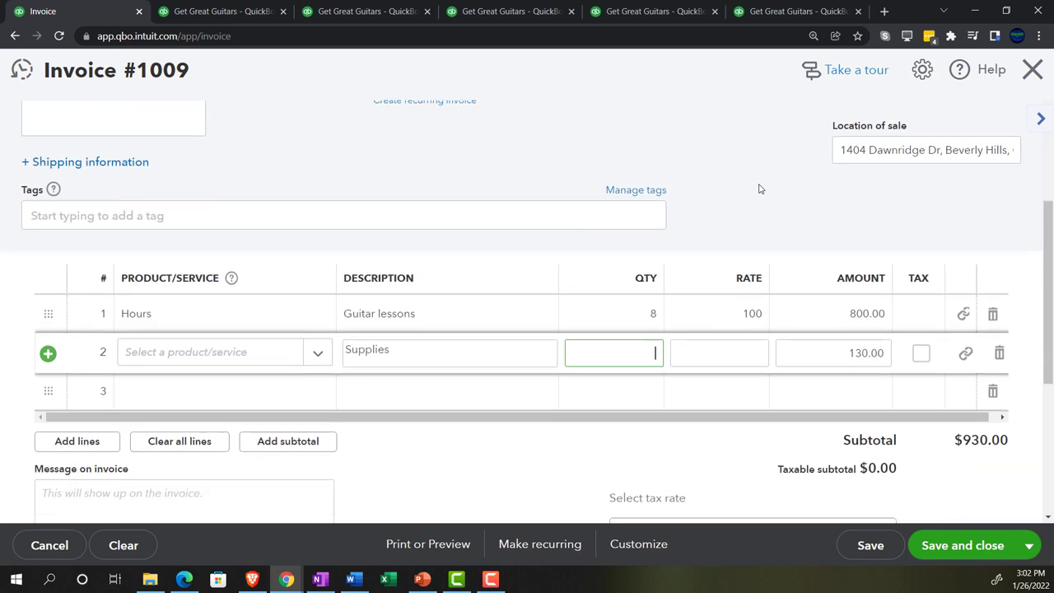
scroll(760, 189, up, 3)
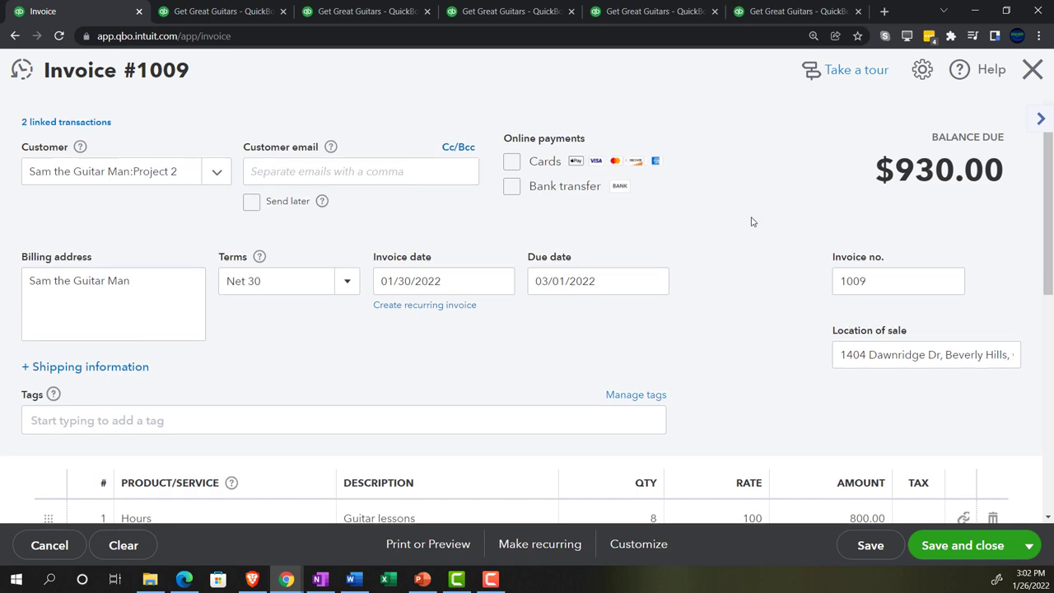
scroll(750, 222, down, 3)
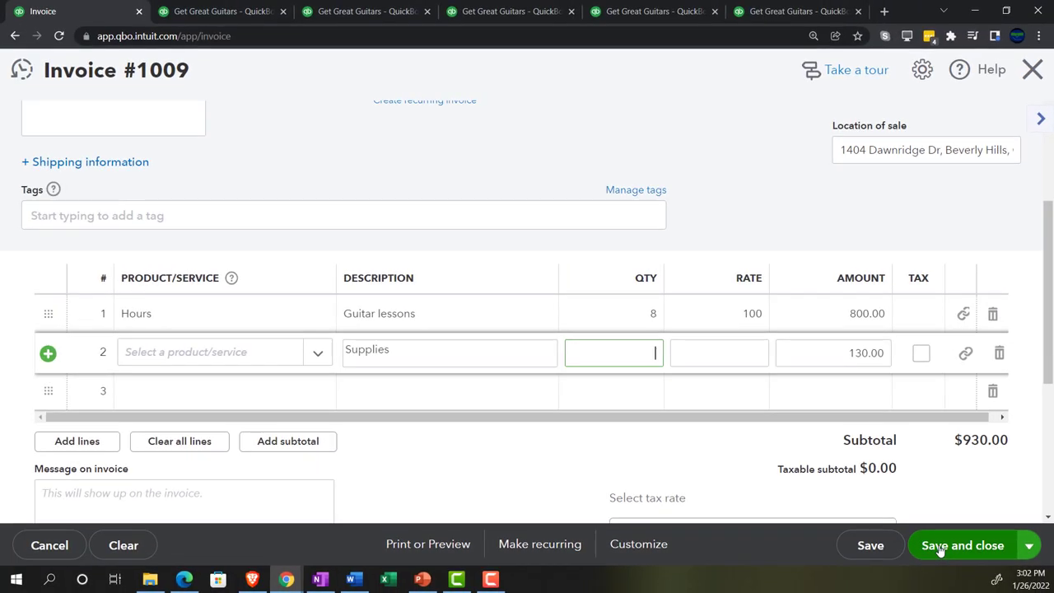
click(941, 551)
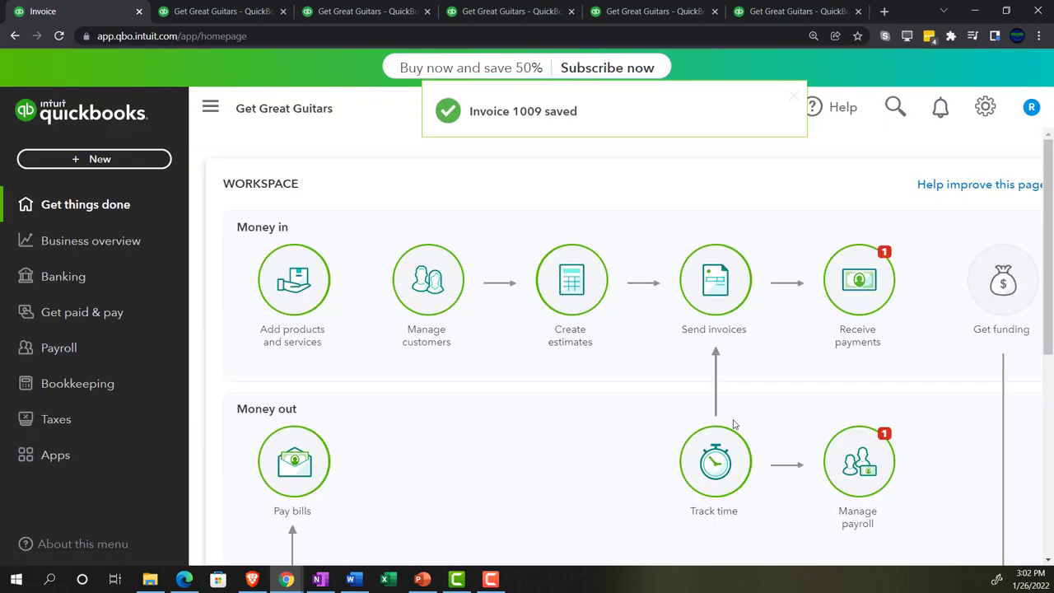
Return to the 2022 trial balance and run it again to include the new invoice.
click(637, 12)
click(511, 12)
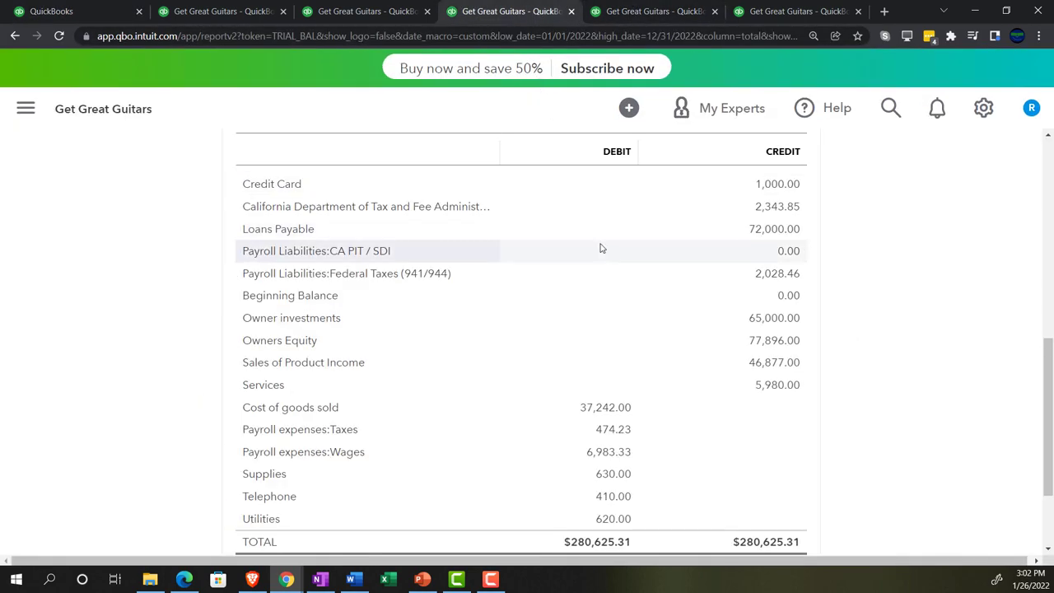
scroll(600, 248, up, 10)
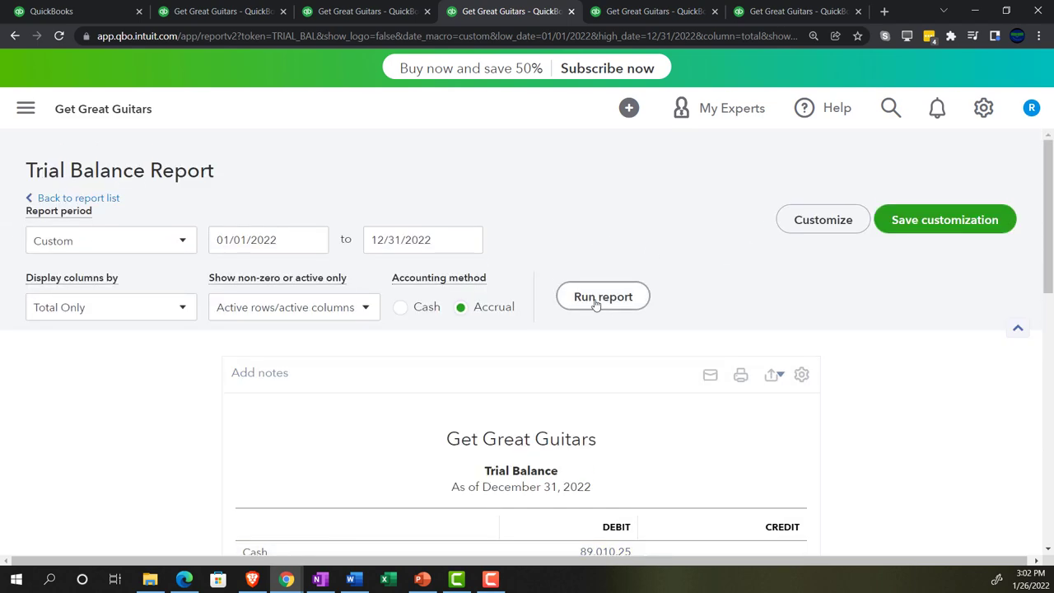
click(596, 301)
scroll(282, 353, down, 3)
key(ctrl+plus)
key(ctrl+plus)
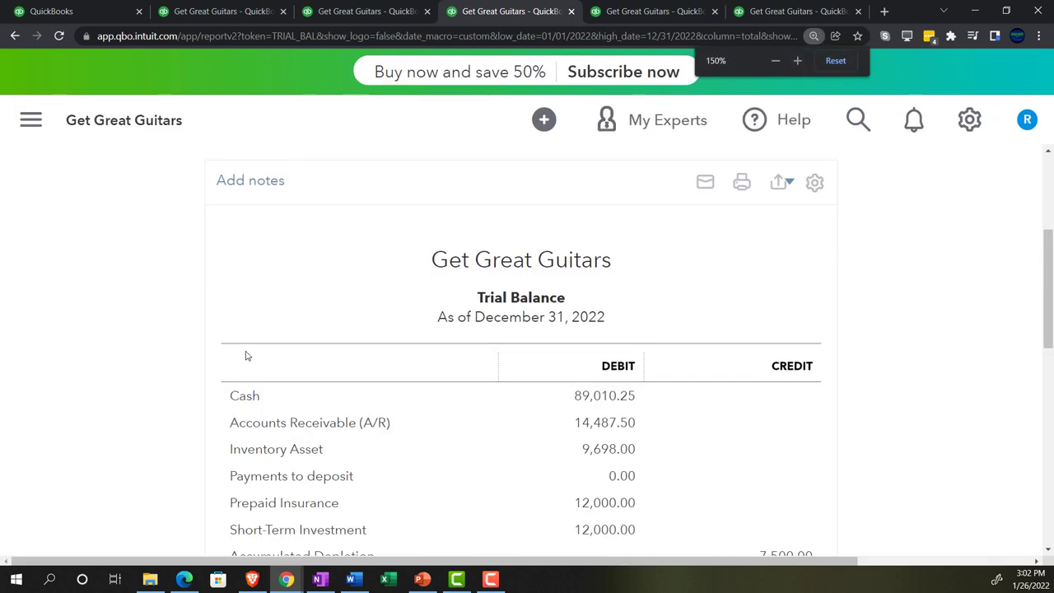
Open the transaction detail behind the Accounts Receivable balance, examine the new Project 2 invoice entry, and return to the trial balance.
scroll(247, 360, down, 1)
click(602, 362)
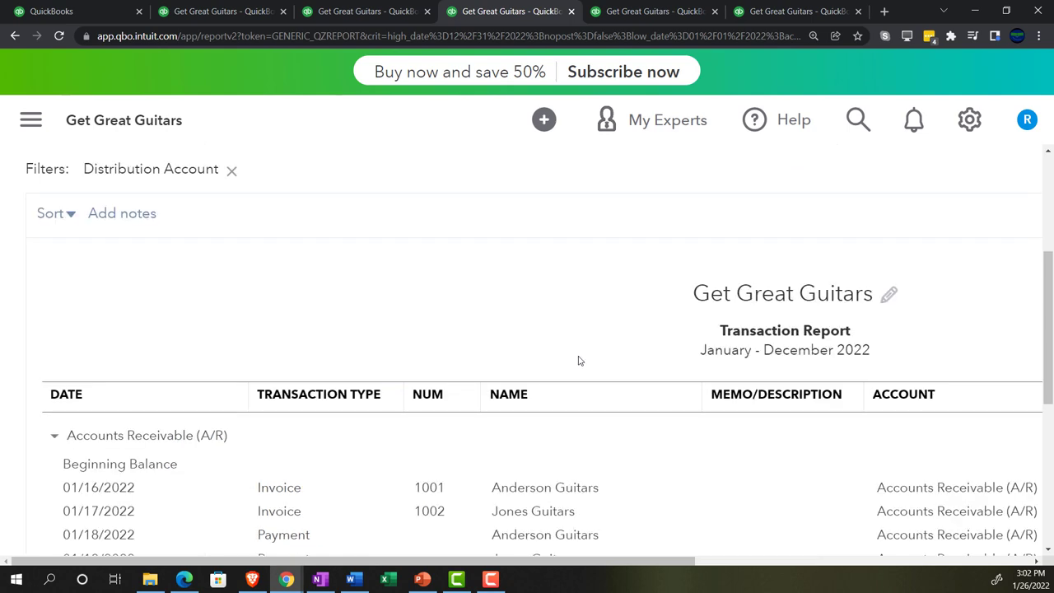
key(ctrl+minus)
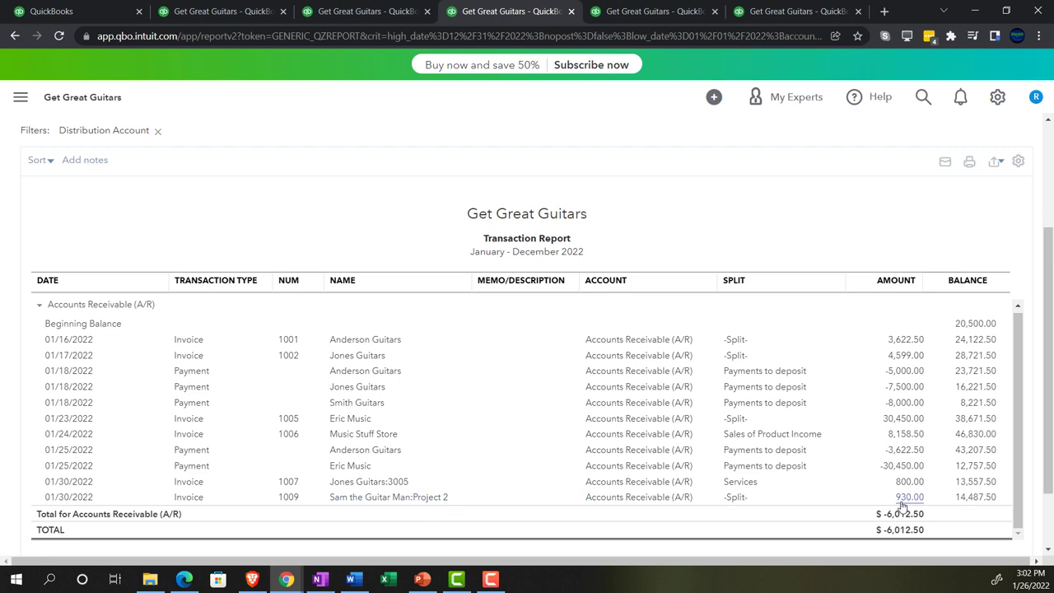
scroll(137, 409, up, 2)
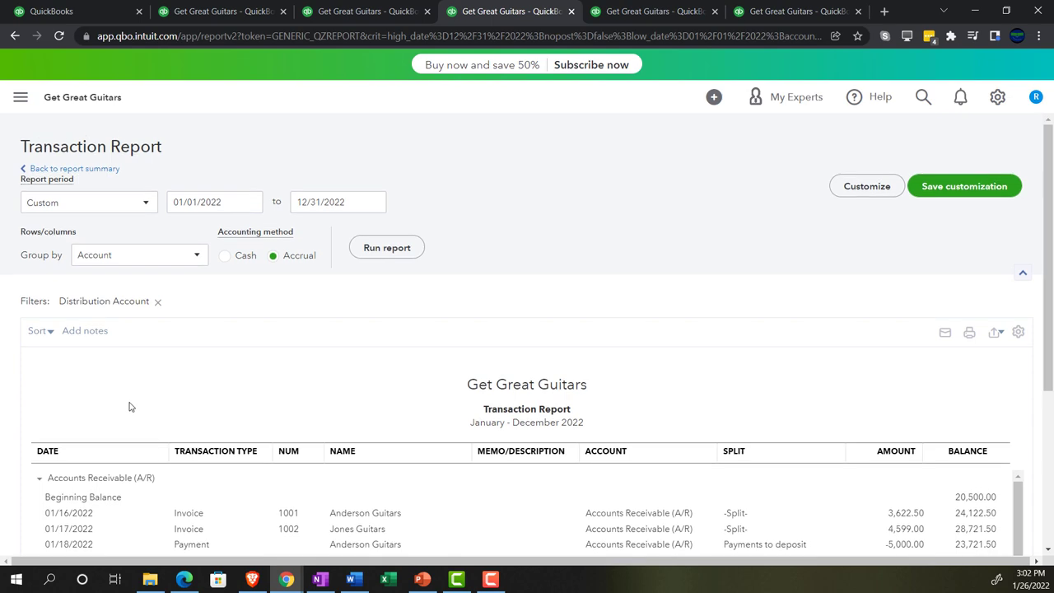
click(82, 170)
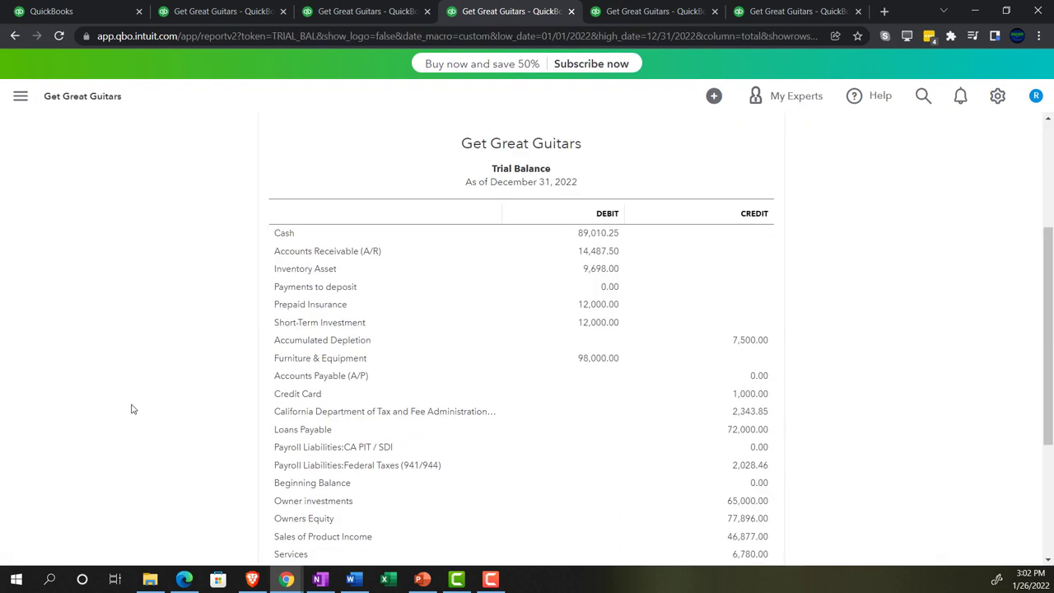
Open the transaction detail behind the Services income balance, examine the Project 2 guitar lessons entry, and return to the trial balance.
key(ctrl+plus)
key(ctrl+plus)
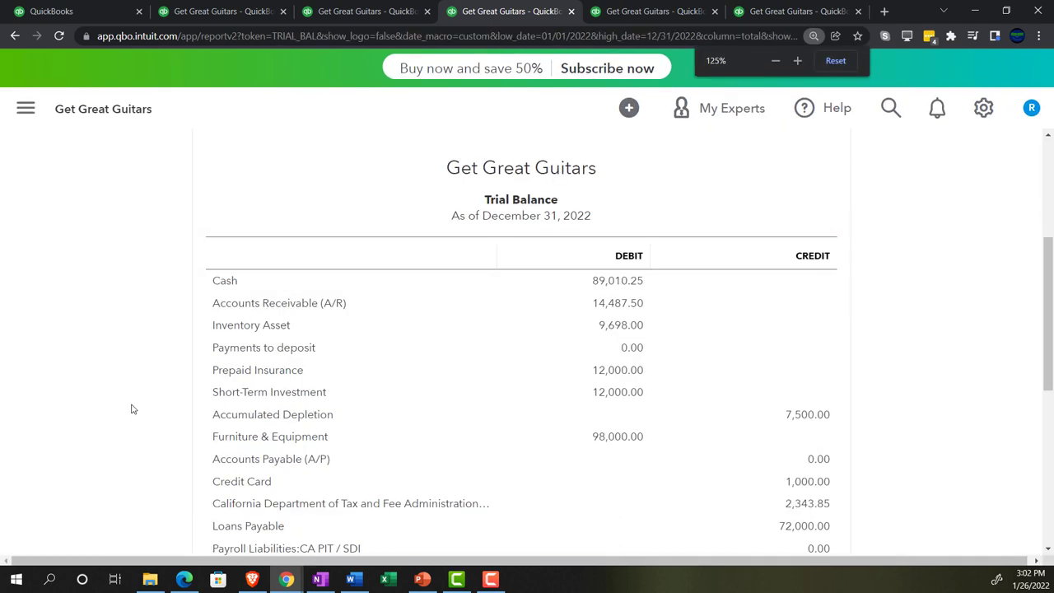
key(ctrl+plus)
scroll(131, 407, down, 4)
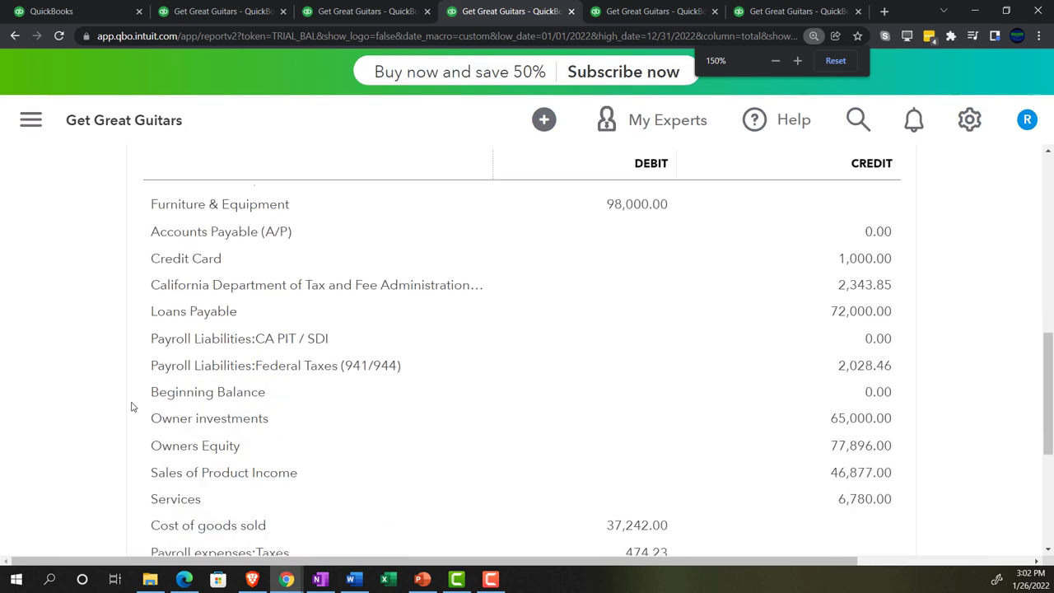
scroll(131, 407, down, 1)
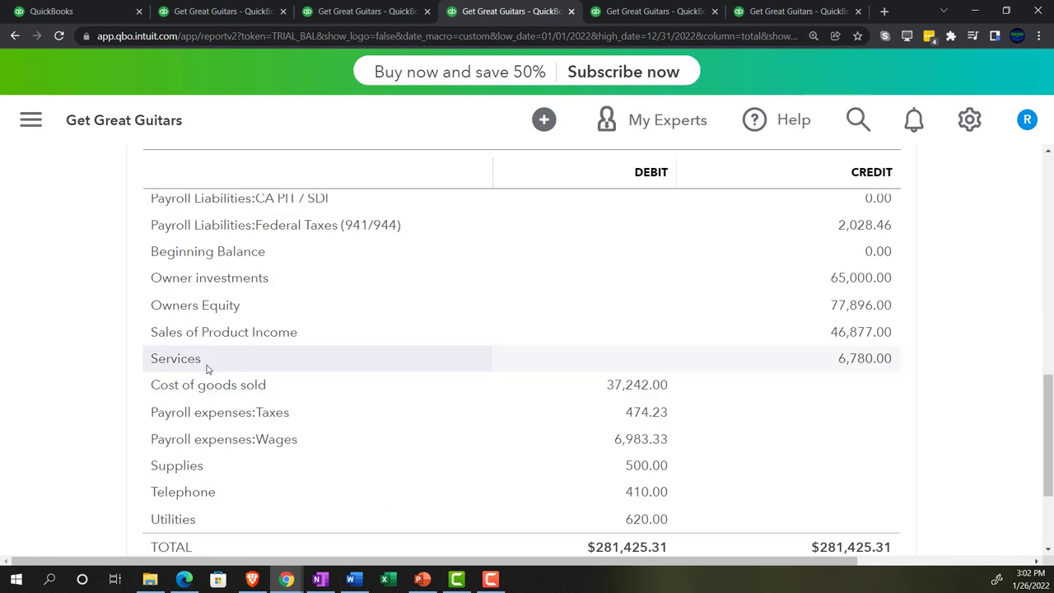
click(855, 362)
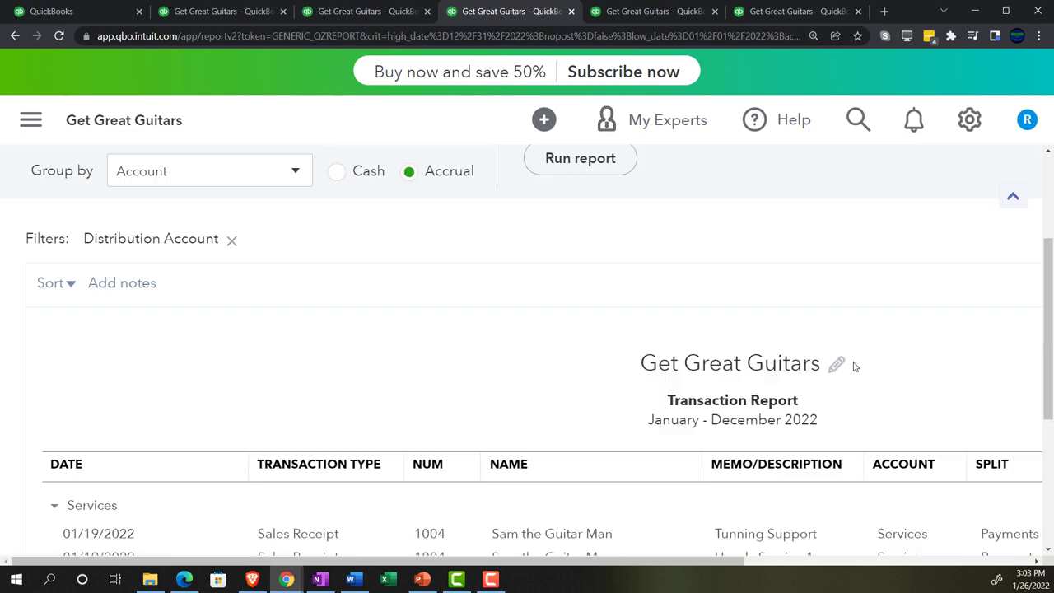
key(ctrl+minus)
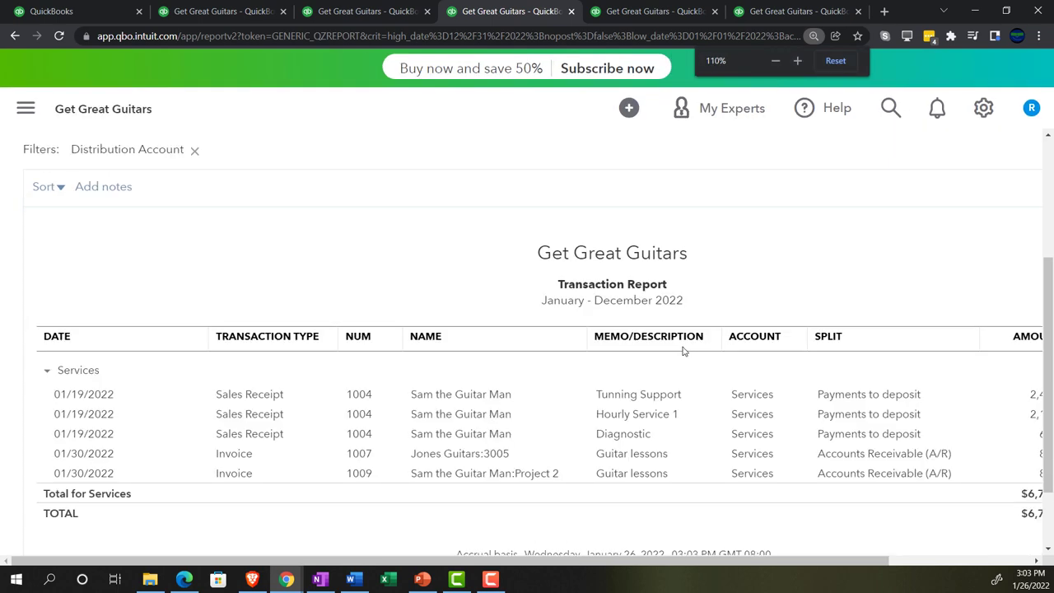
key(ctrl+minus)
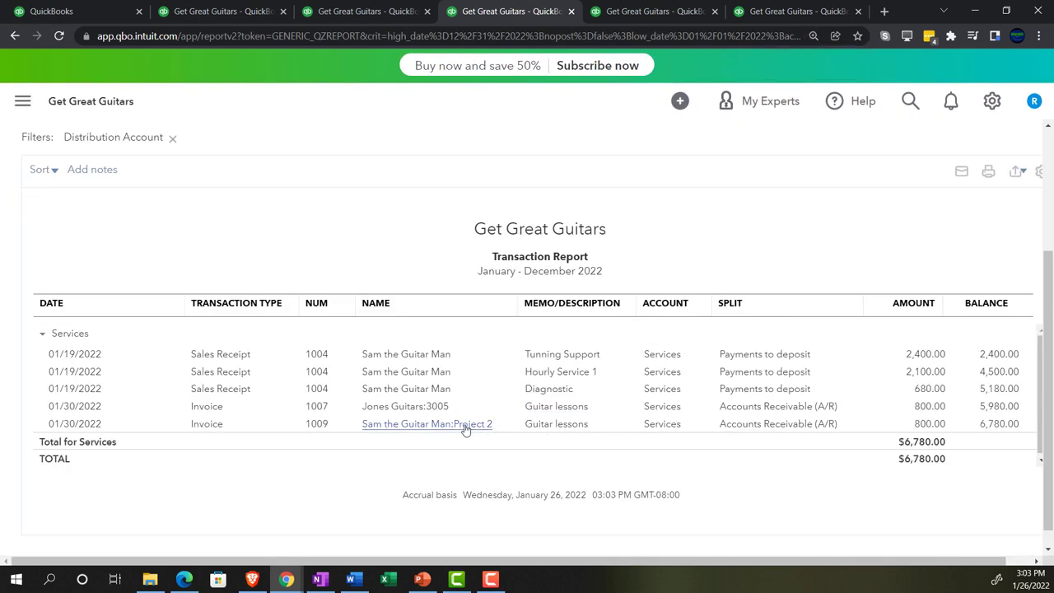
scroll(271, 465, up, 3)
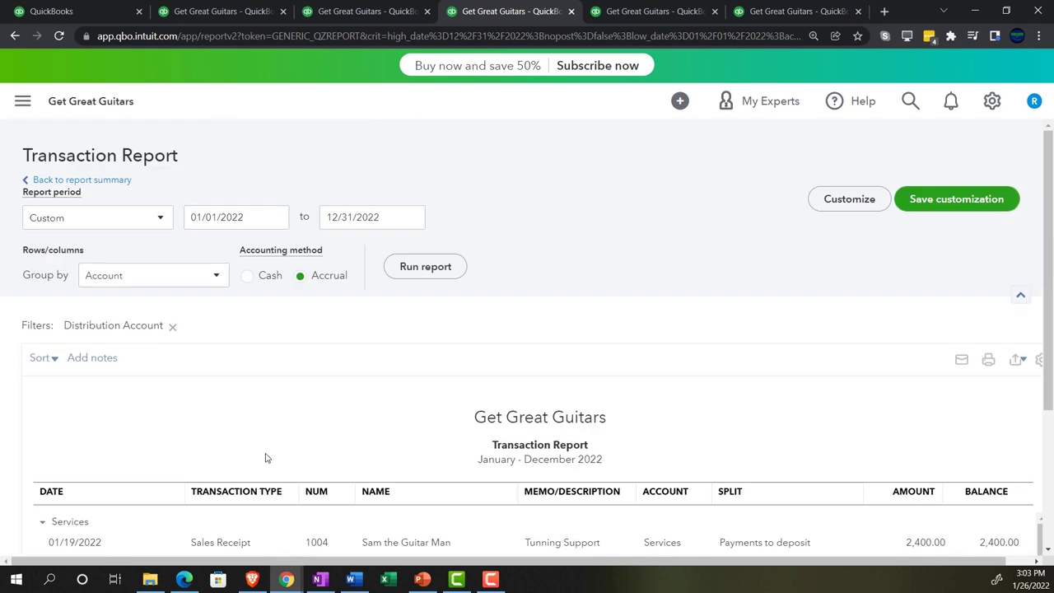
click(104, 181)
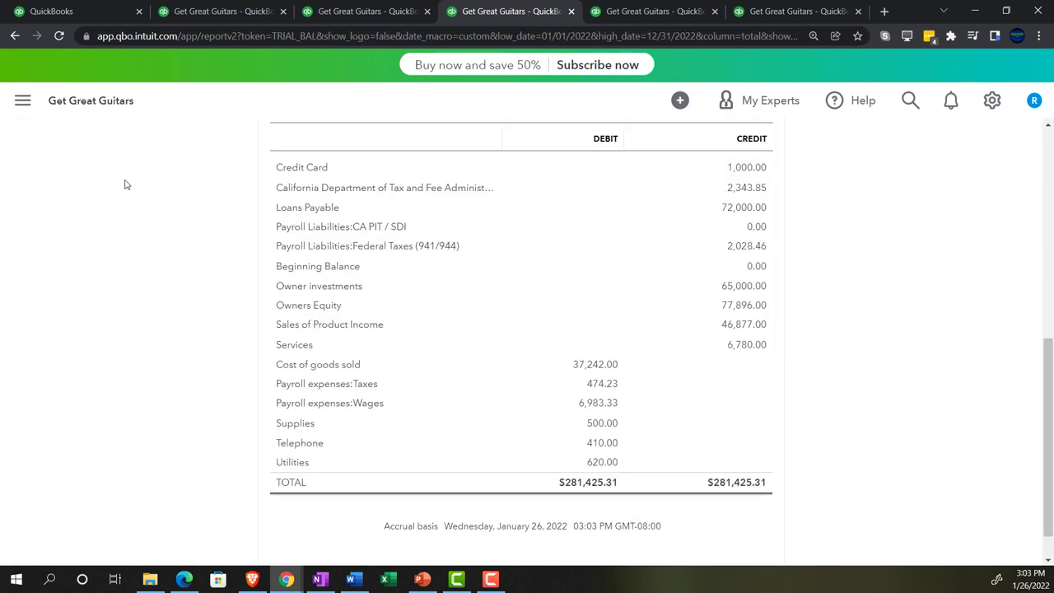
Open the transaction detail behind the Supplies balance, compare the Project 2 invoice entry with the Office Depot check, and return to the trial balance.
key(ctrl+plus)
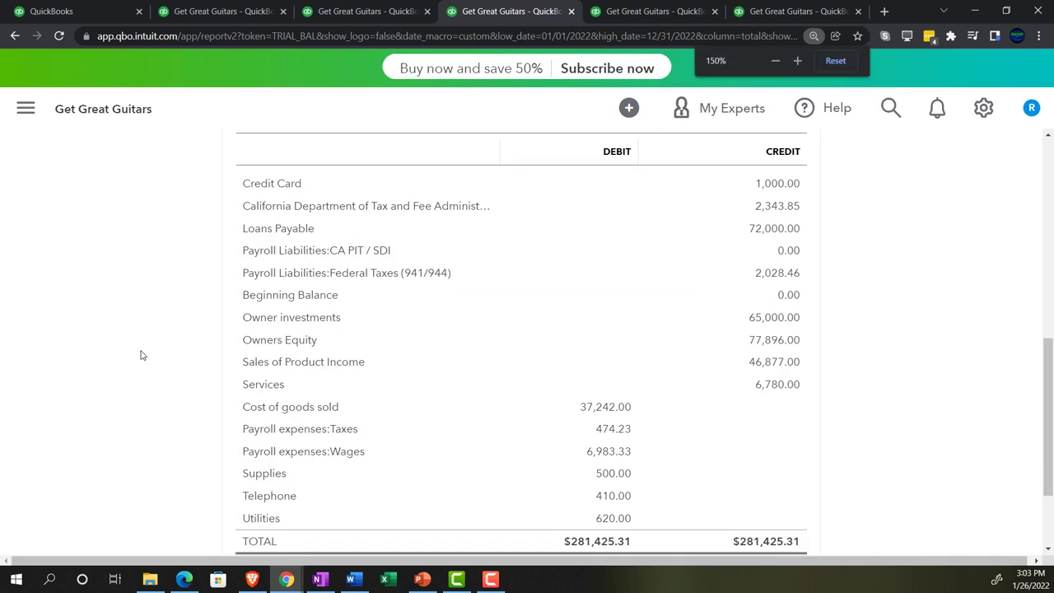
key(ctrl+plus)
scroll(136, 358, down, 3)
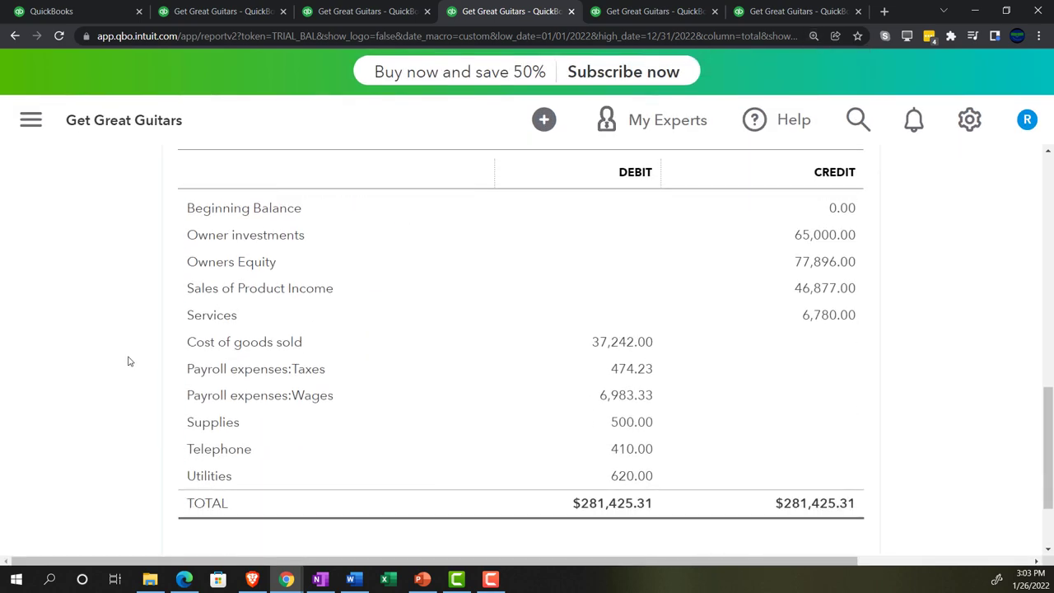
click(622, 425)
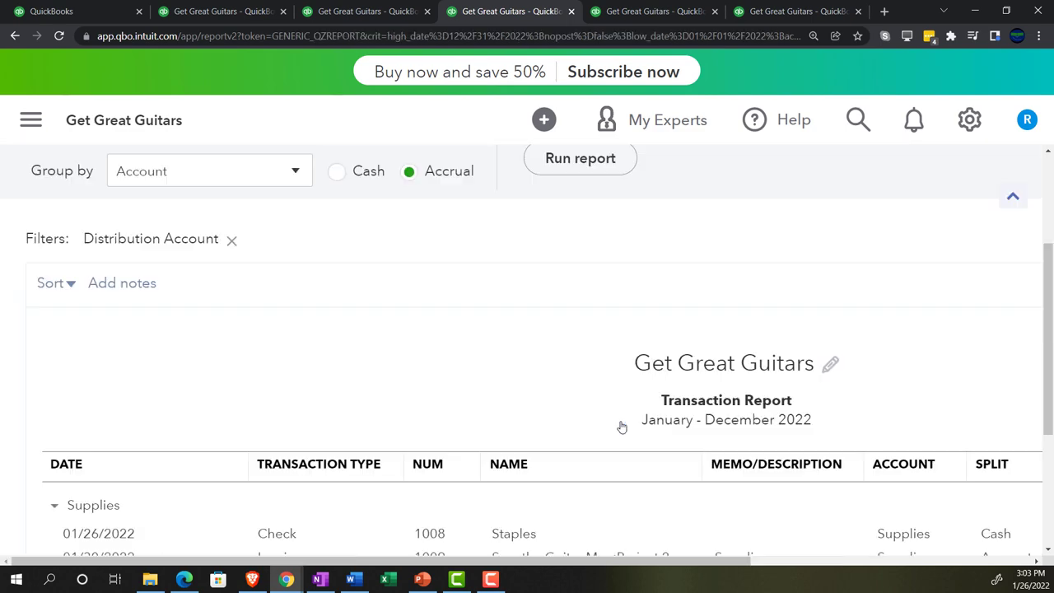
key(ctrl+minus)
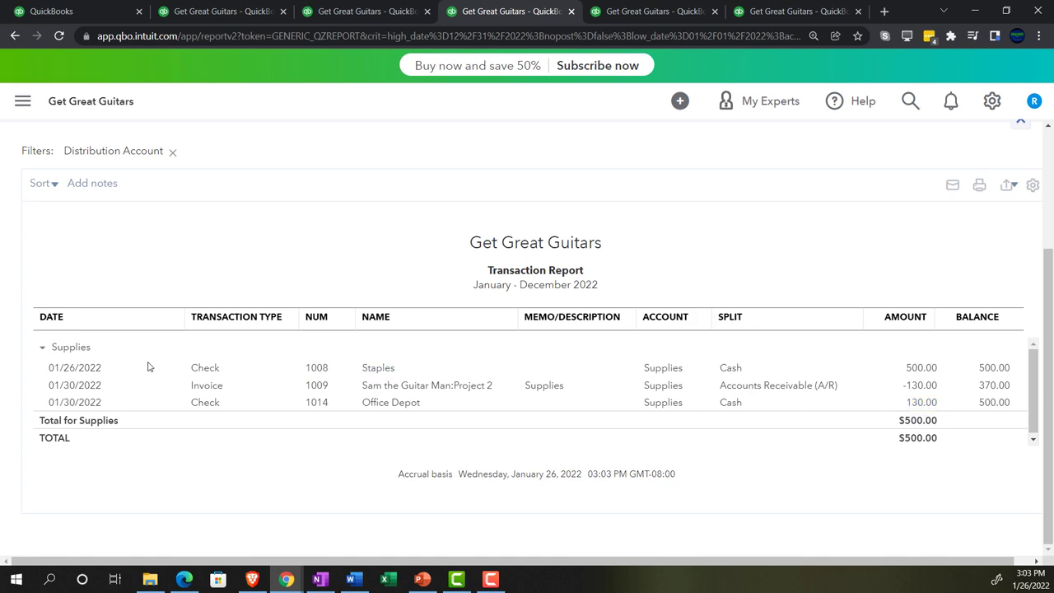
scroll(144, 365, up, 3)
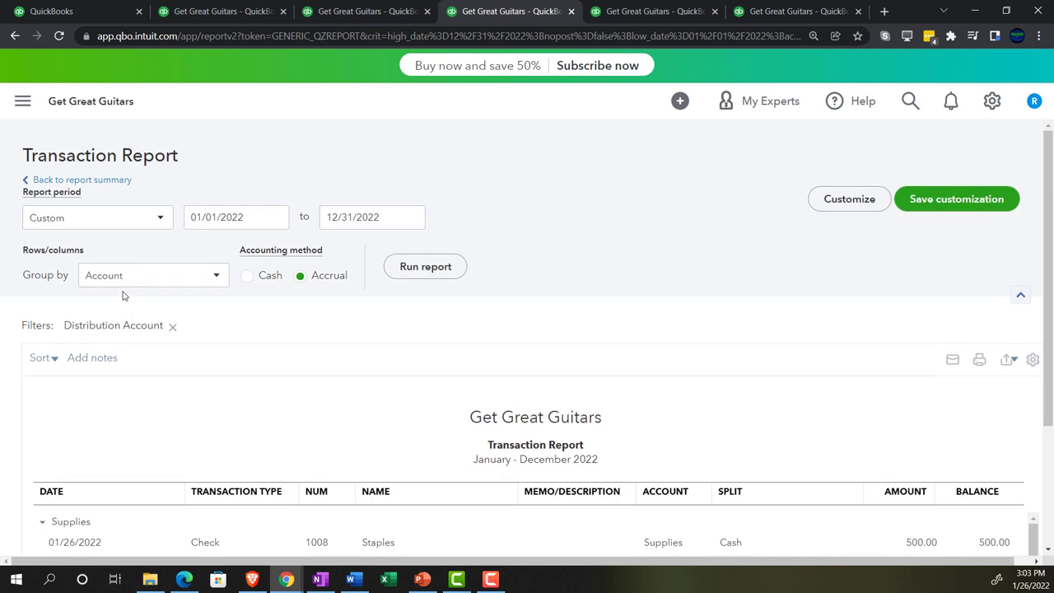
click(107, 182)
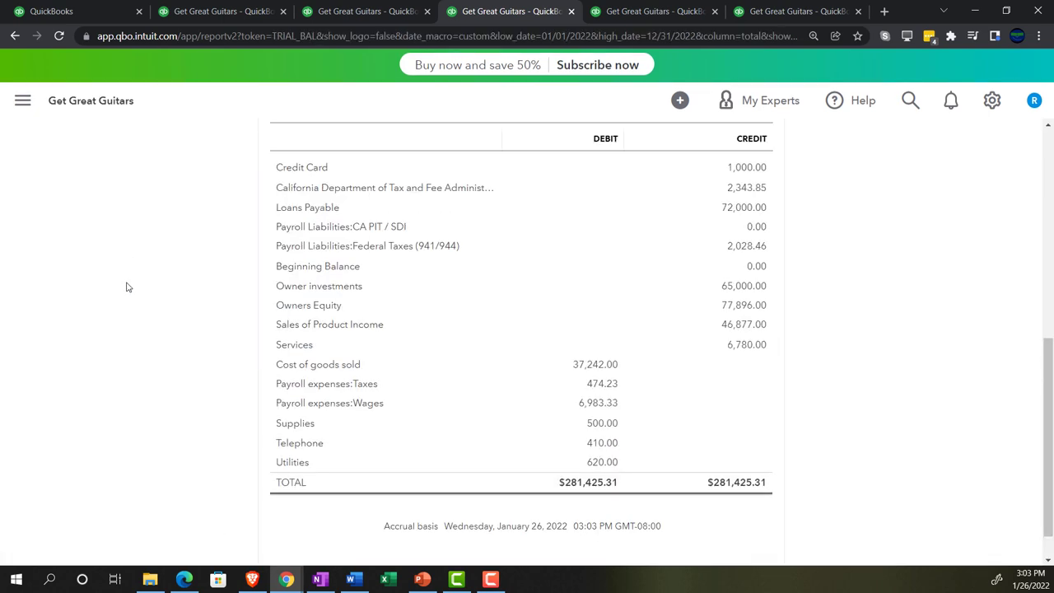
key(ctrl+plus)
key(ctrl+plus)
key(ctrl+plus)
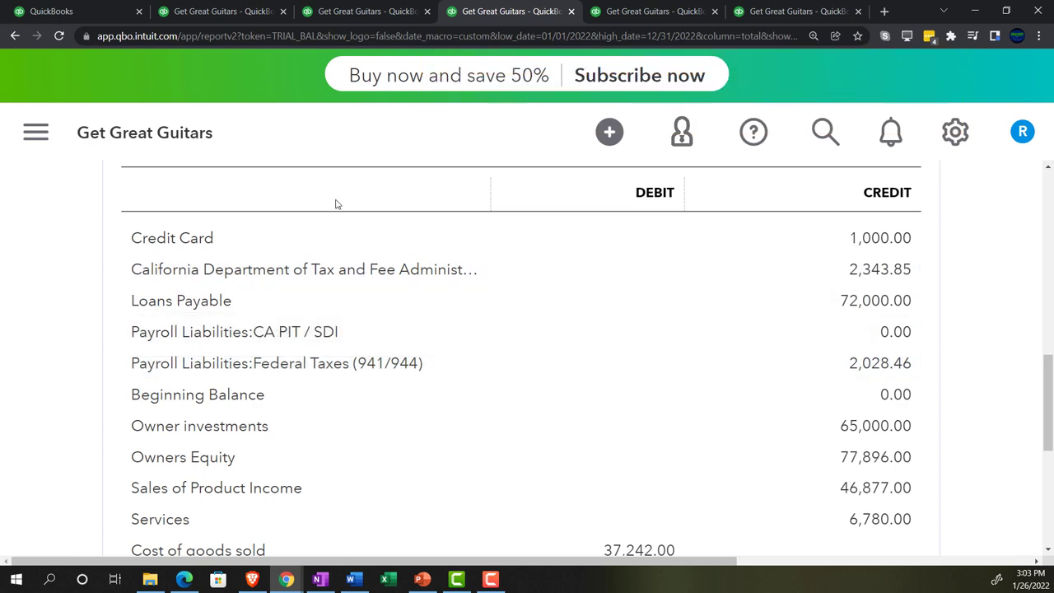
In the bills and expenses settings, turn on tracking billable expenses and items as income in a single account, then save and close the settings.
click(787, 11)
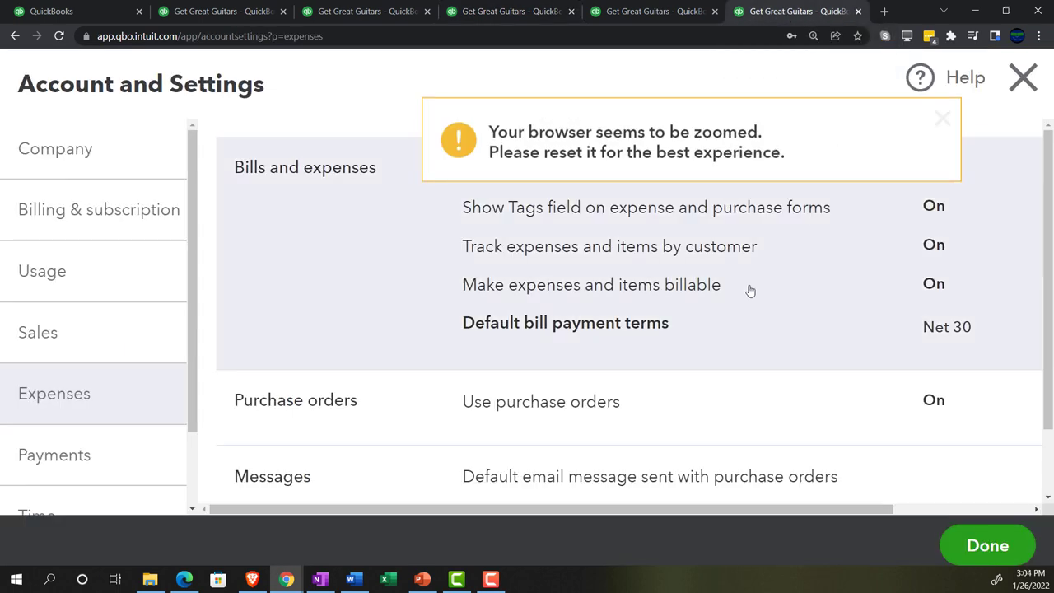
key(ctrl+minus)
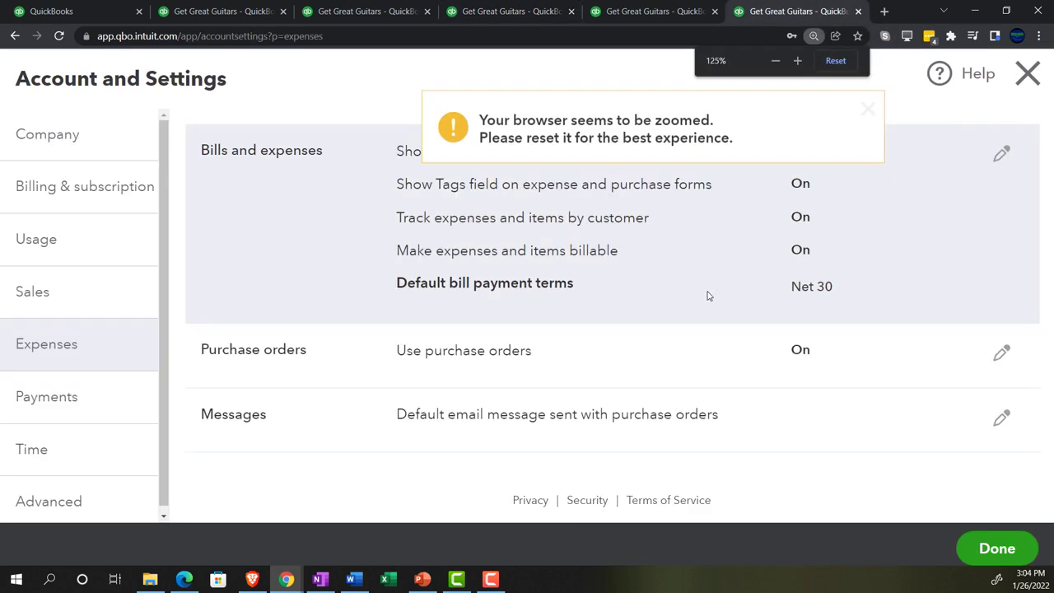
key(ctrl+minus)
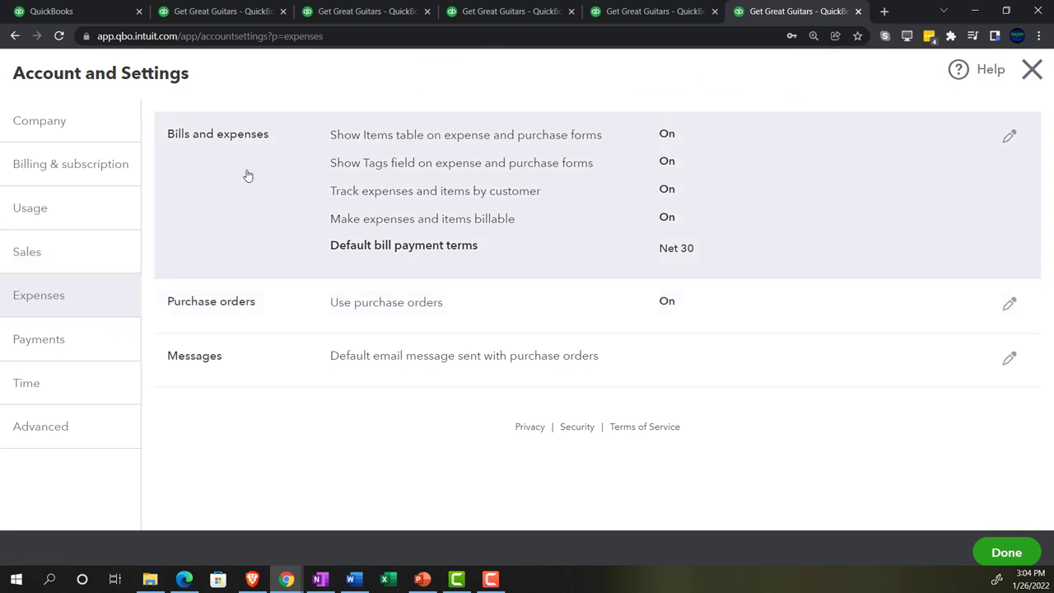
click(248, 175)
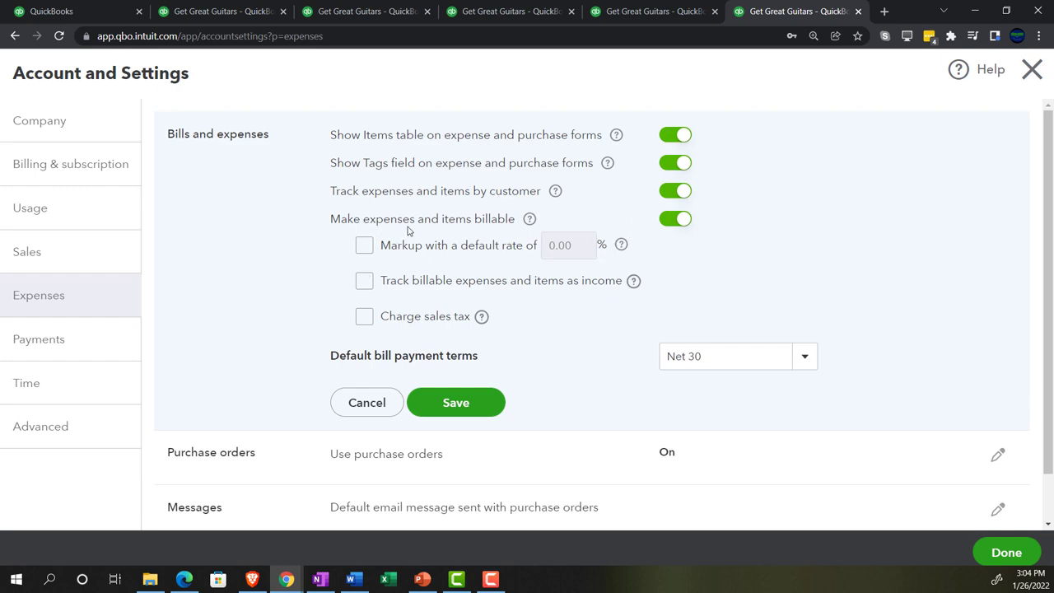
click(365, 283)
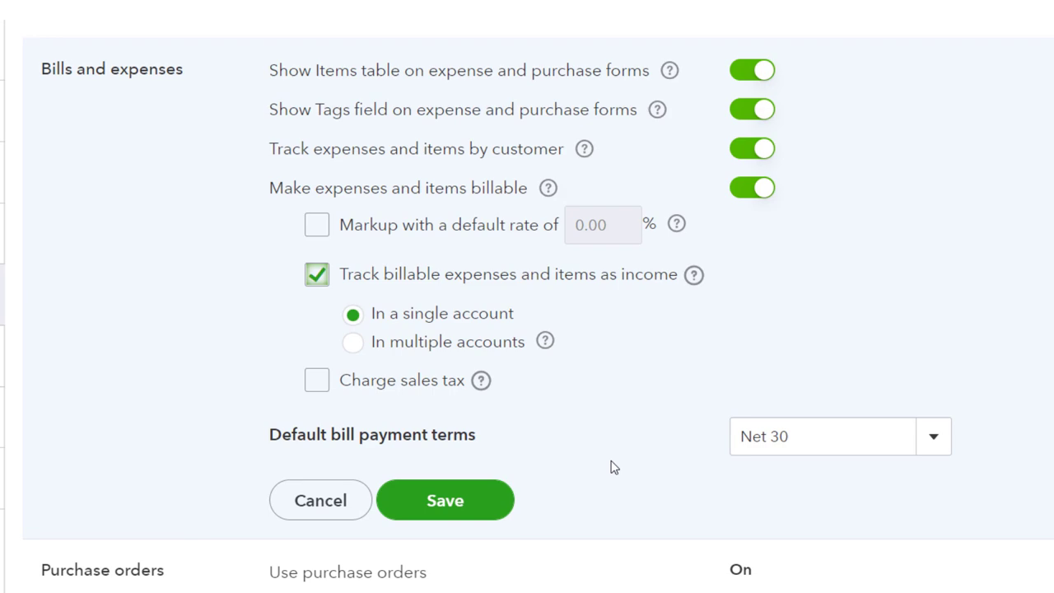
click(495, 505)
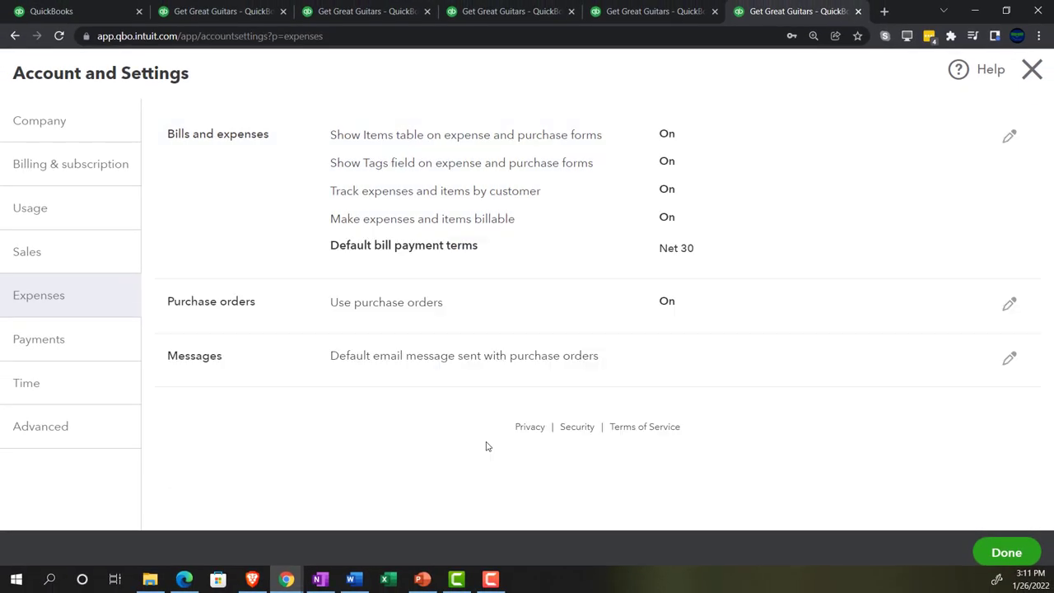
click(994, 550)
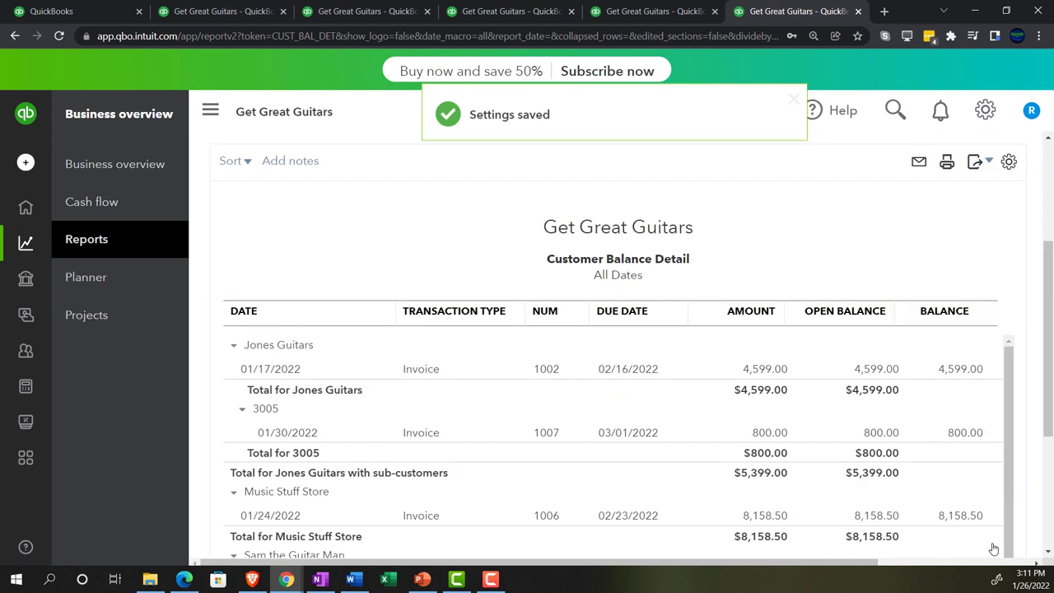
Create a new check from the QuickBooks home page with Office Depot as the payee.
click(106, 13)
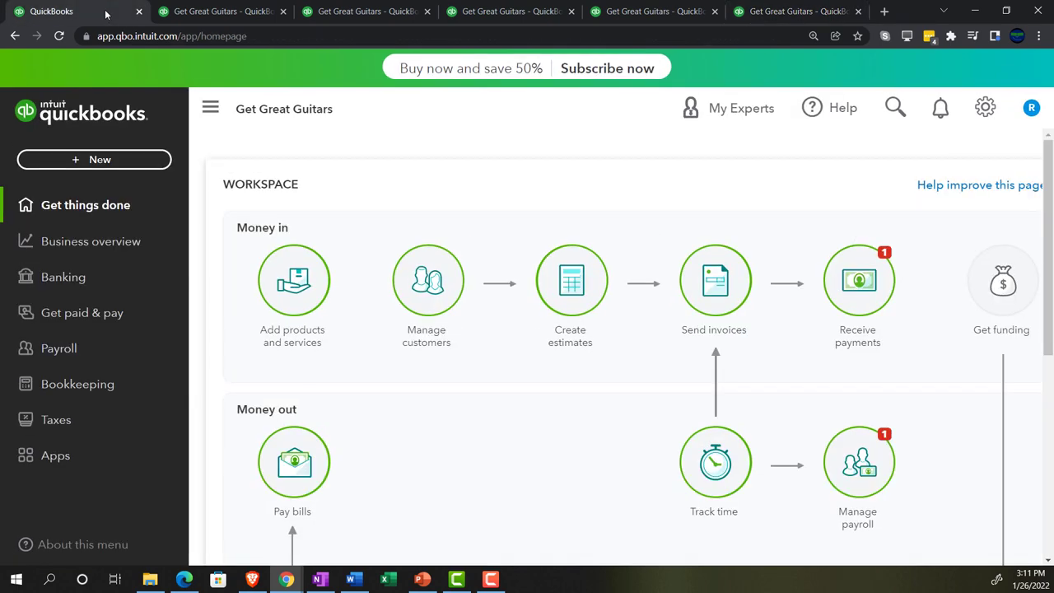
click(107, 160)
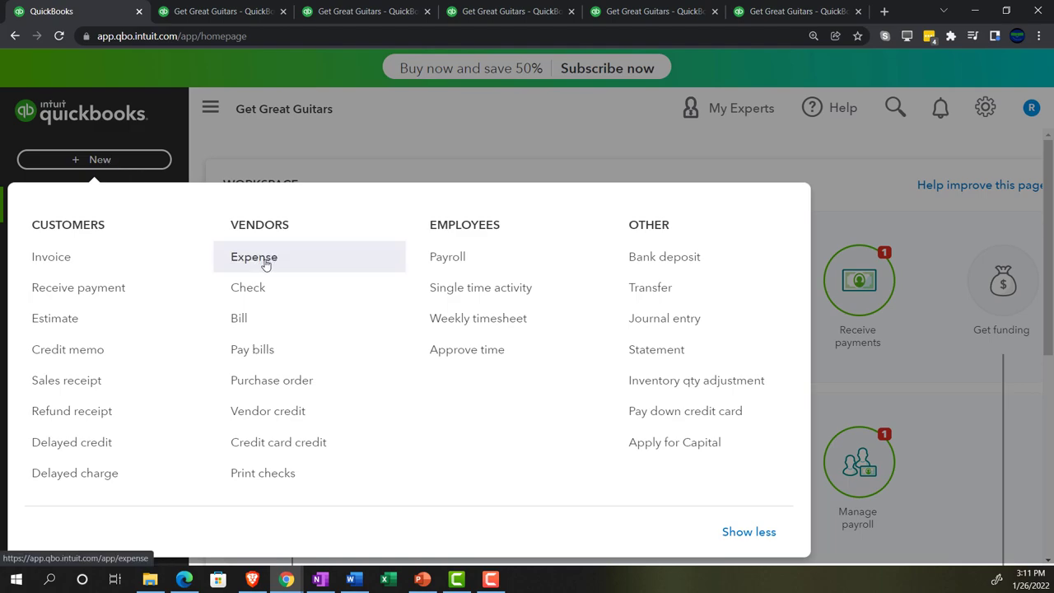
click(248, 287)
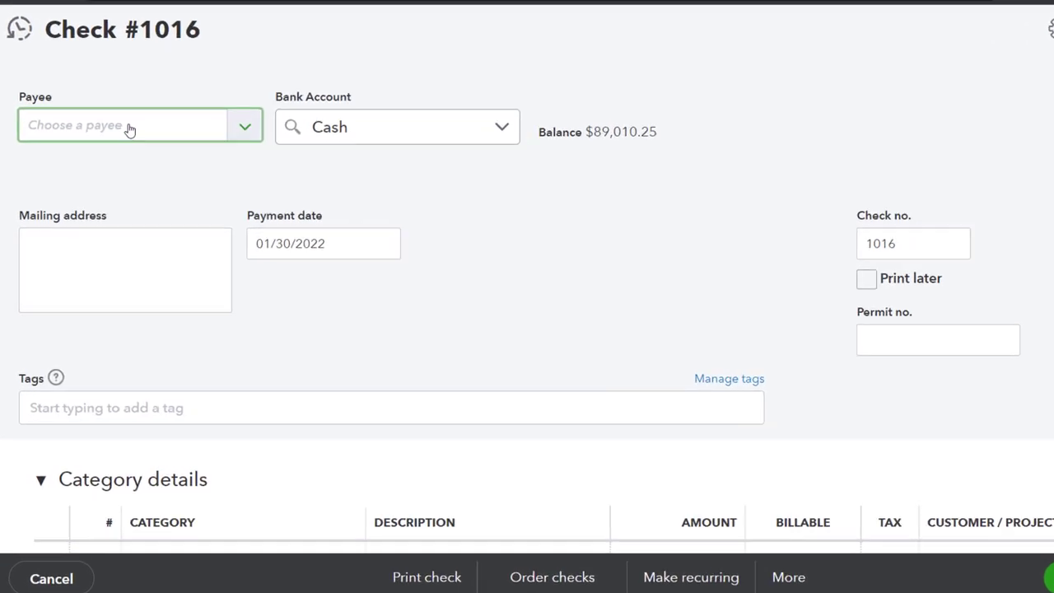
click(117, 156)
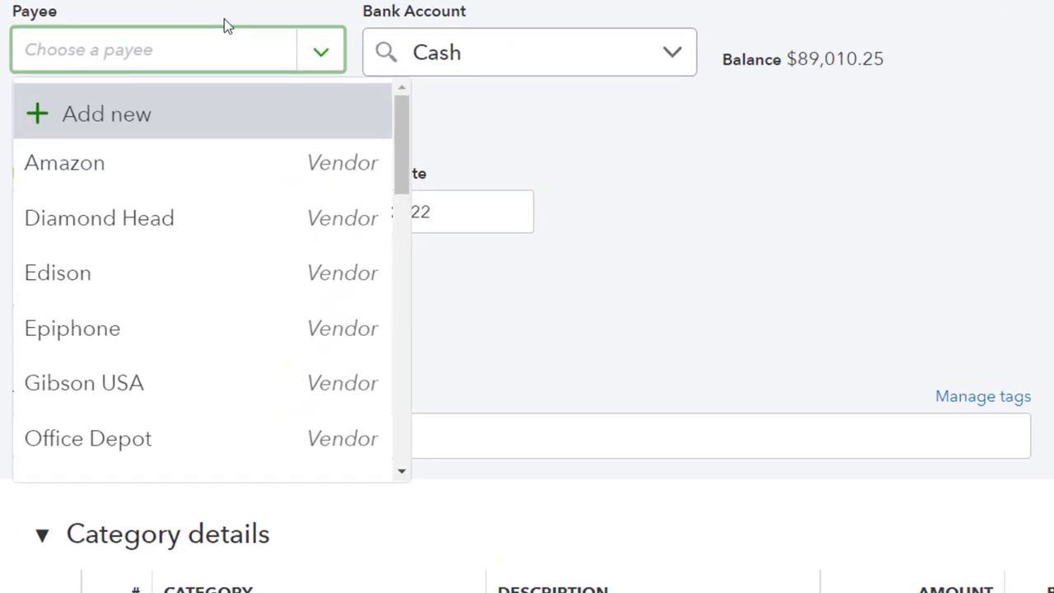
text(off)
key(Down)
key(Down)
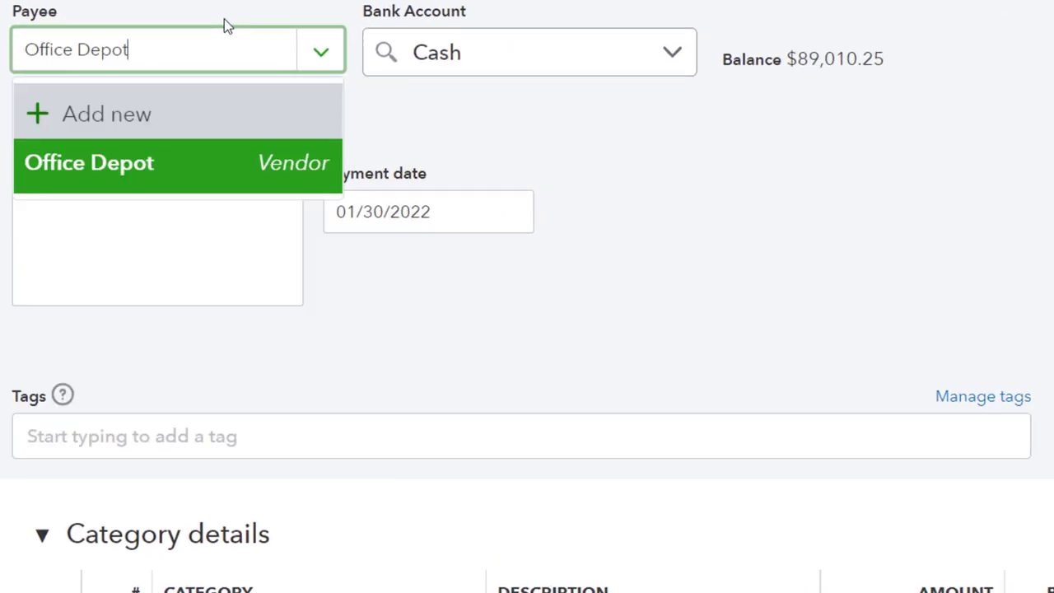
key(Tab)
Set the check number to 1015 and go to the first category line.
key(Tab)
key(Tab)
key(Tab)
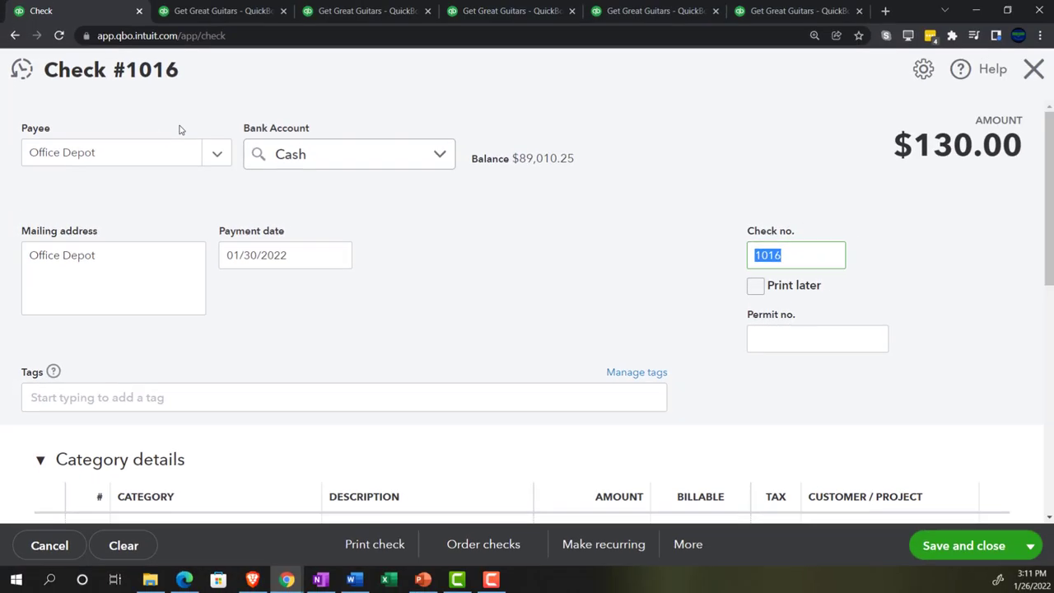
key(End)
key(BackSpace)
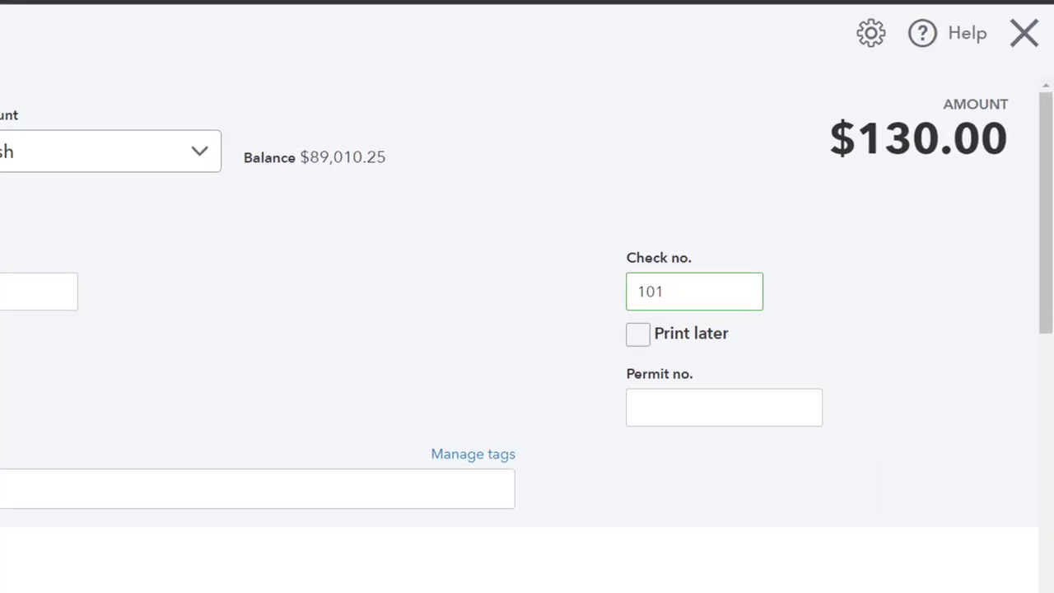
text(5)
key(Tab)
key(Tab)
key(Tab)
key(Tab)
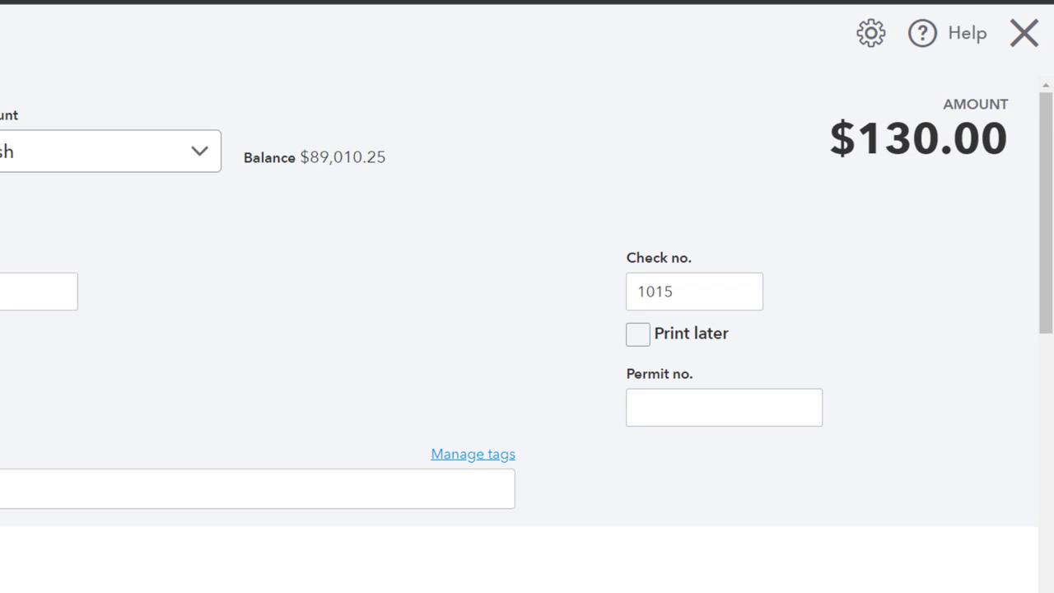
key(Tab)
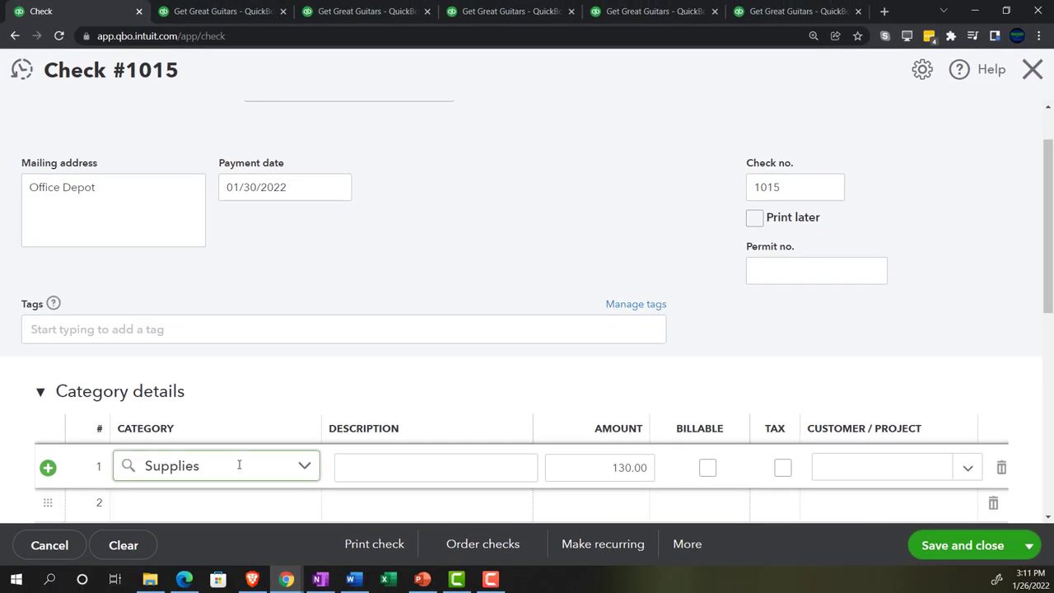
Set the amount of the Supplies line to 200 and mark the line as billable.
key(Tab)
key(Tab)
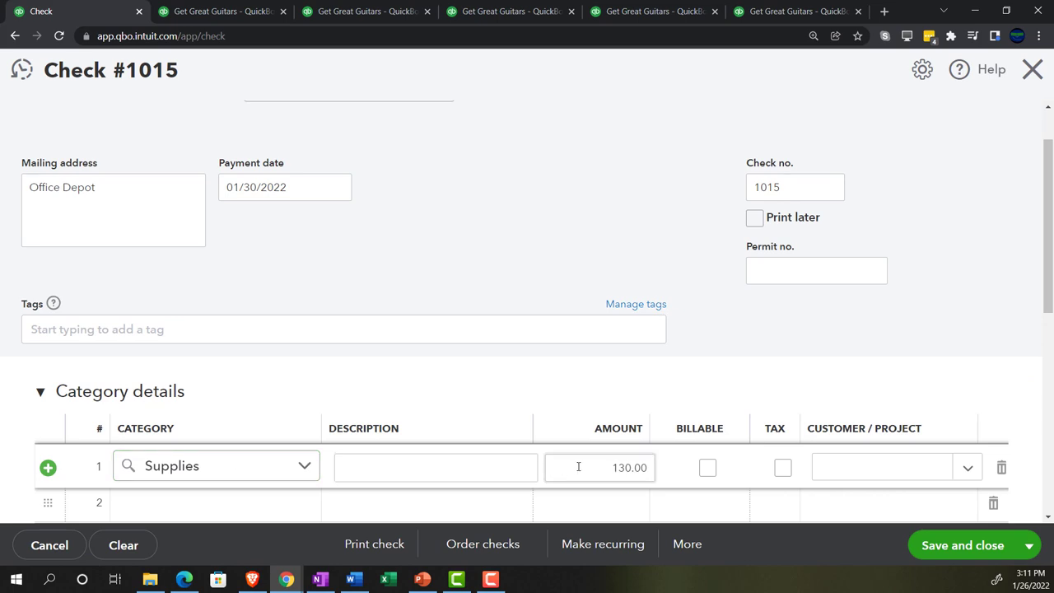
text(200)
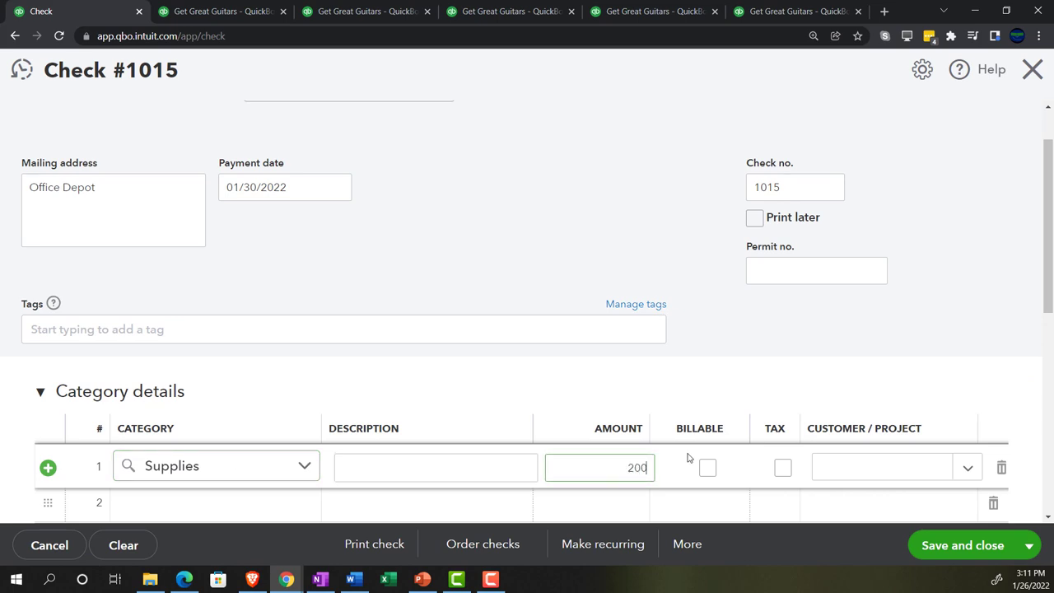
key(Tab)
click(708, 467)
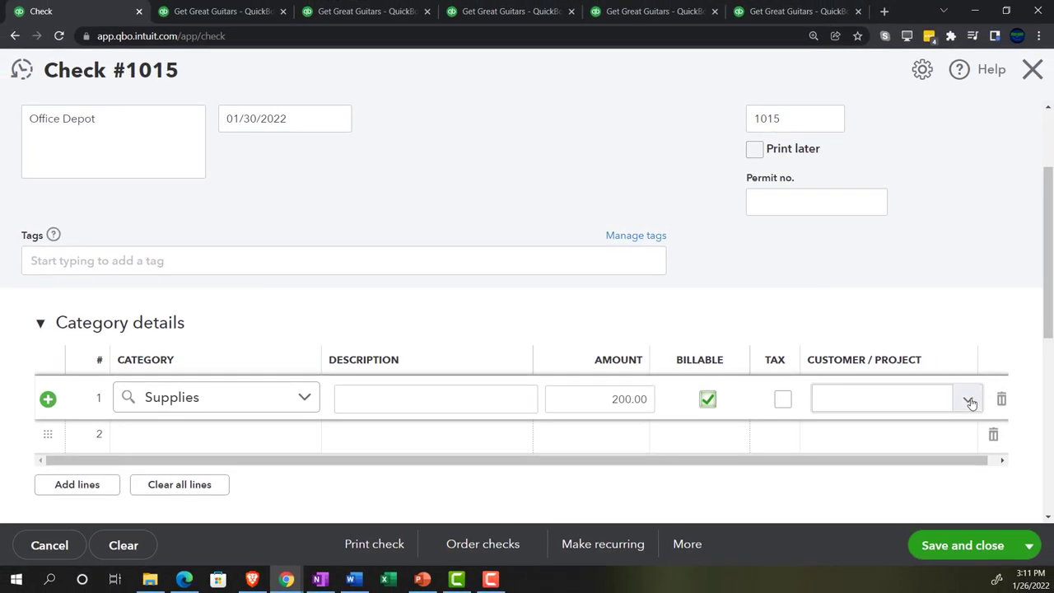
Assign the billable Supplies line to sub-customer 3005 of Jones Guitars, then save and close the check.
click(967, 401)
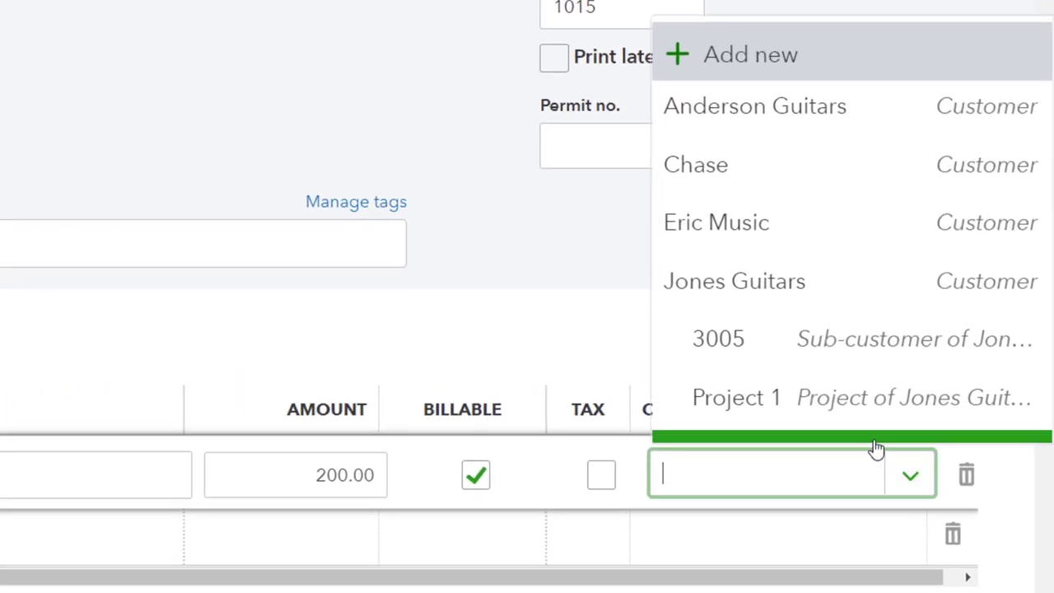
click(835, 350)
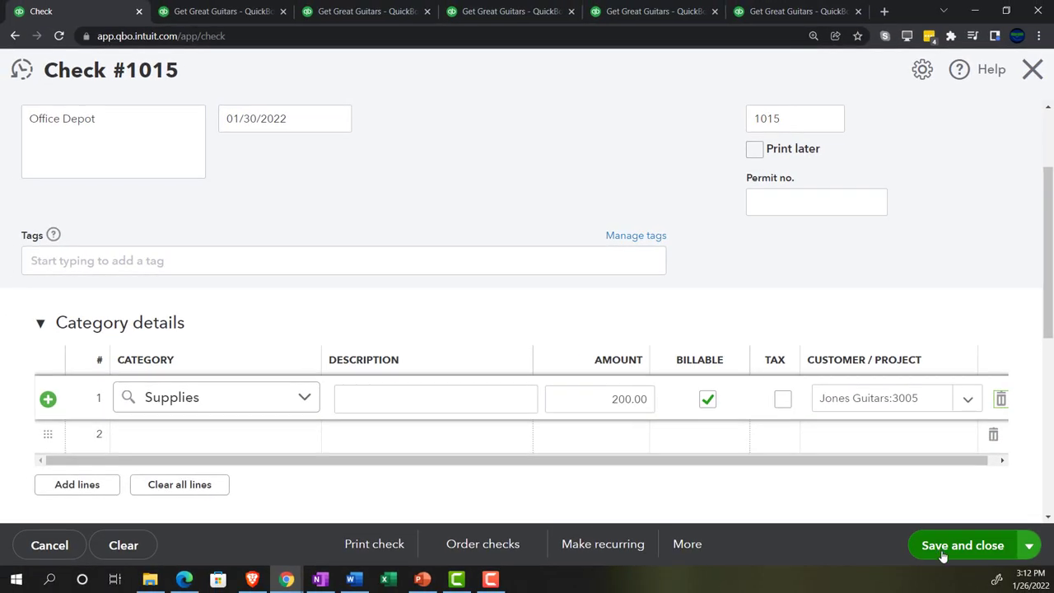
click(944, 550)
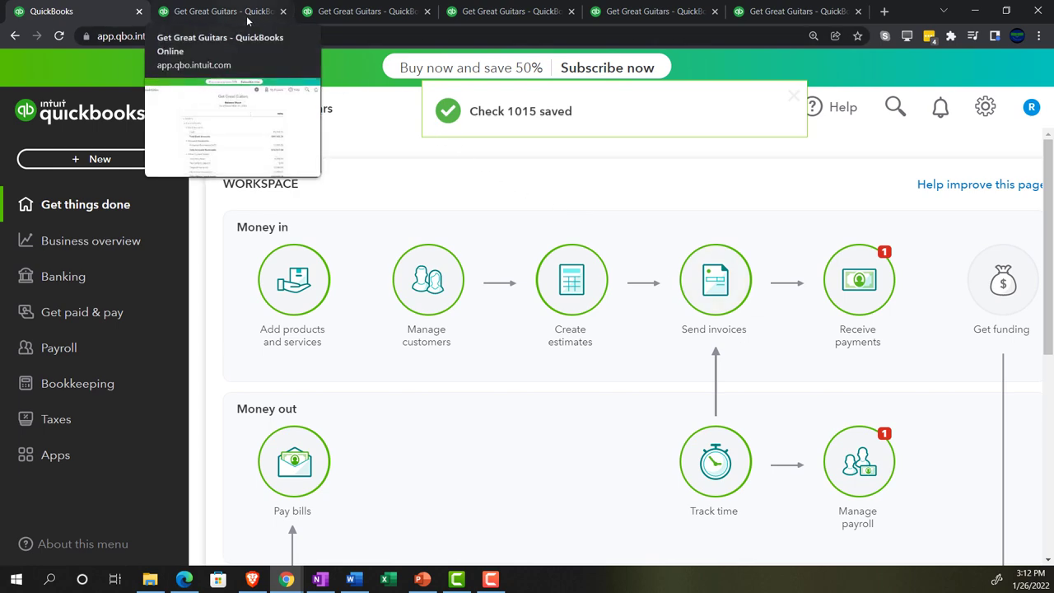
In the 2022 Profit and Loss report, examine the transaction detail behind Supplies for the Office Depot check, then return to the report.
click(354, 10)
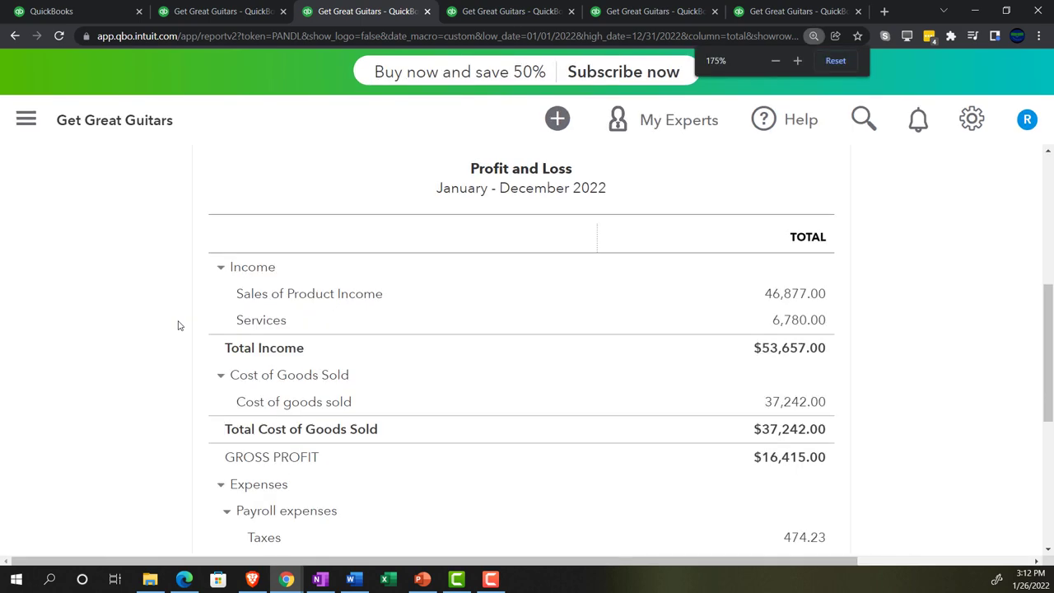
scroll(181, 334, down, 4)
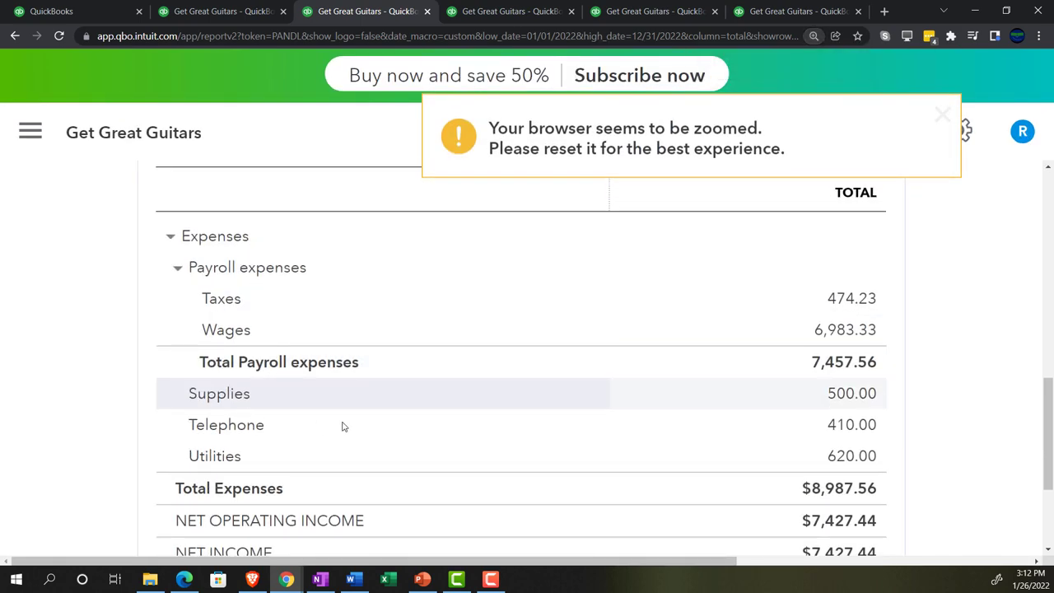
click(842, 397)
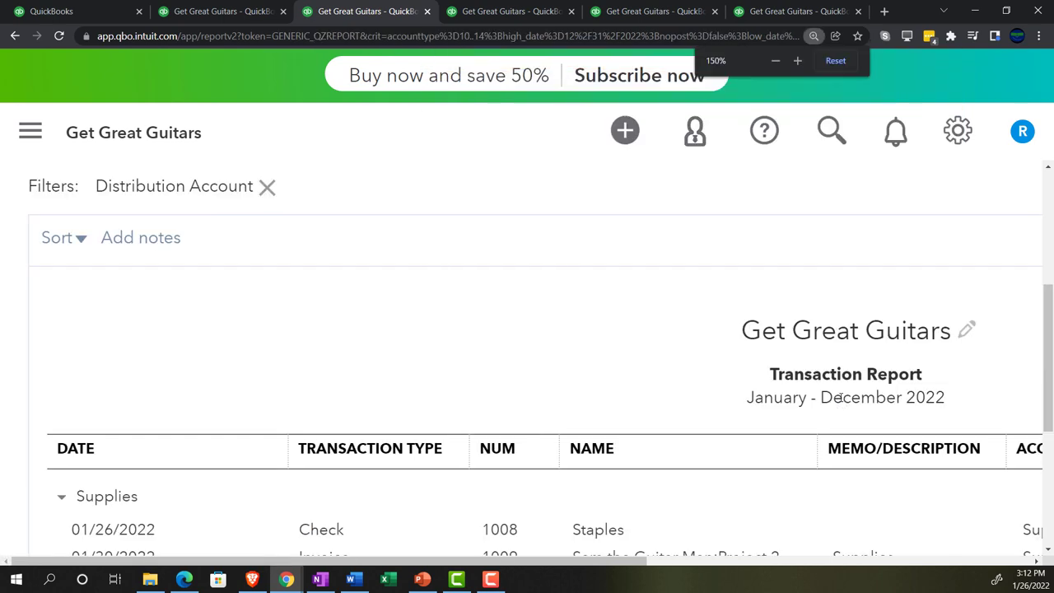
key(ctrl+minus)
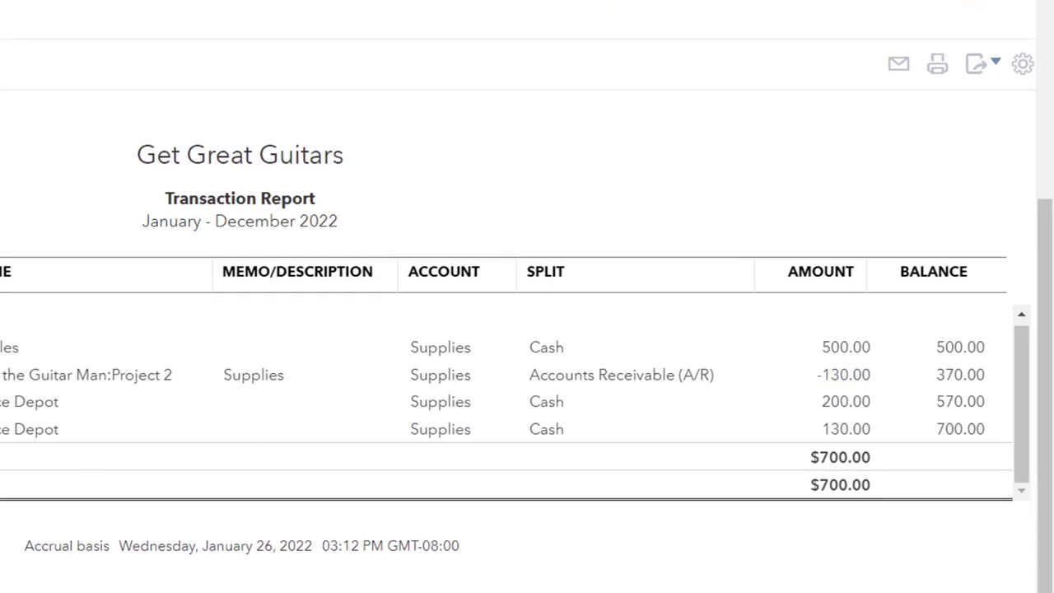
scroll(507, 395, up, 1)
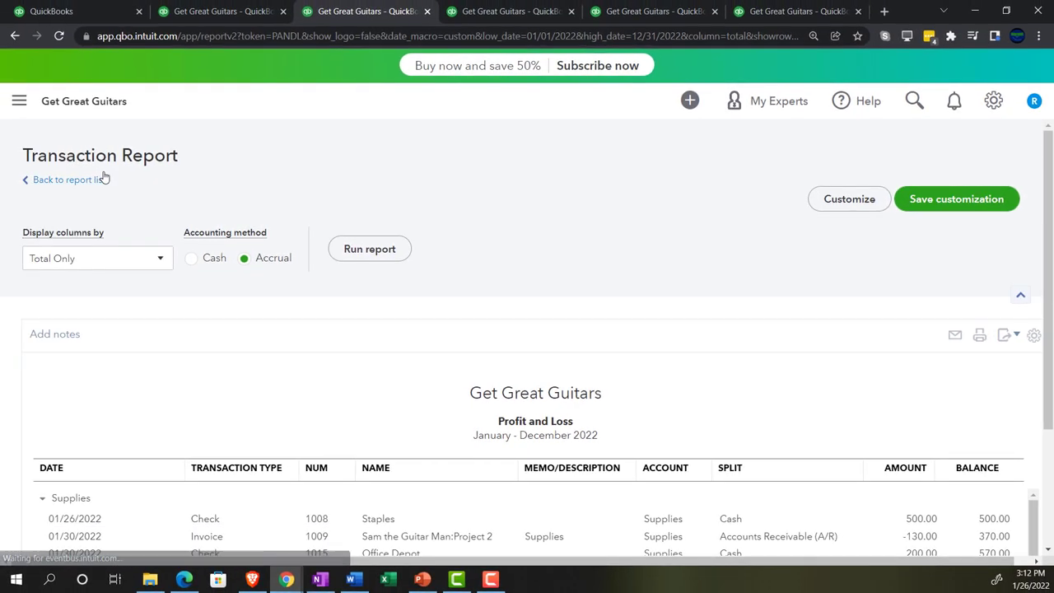
click(104, 179)
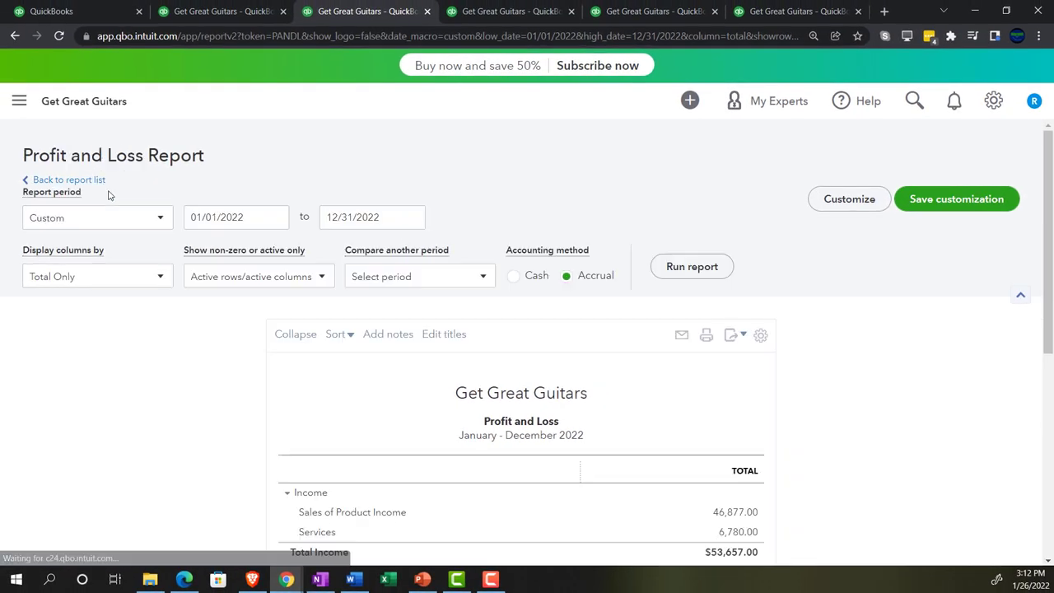
scroll(106, 193, down, 10)
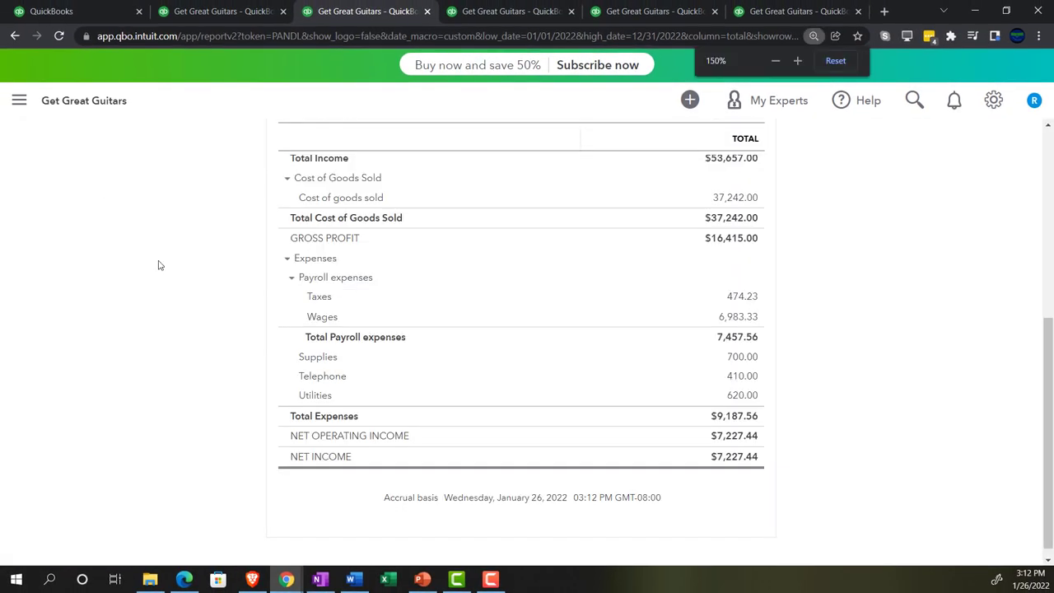
key(ctrl+plus)
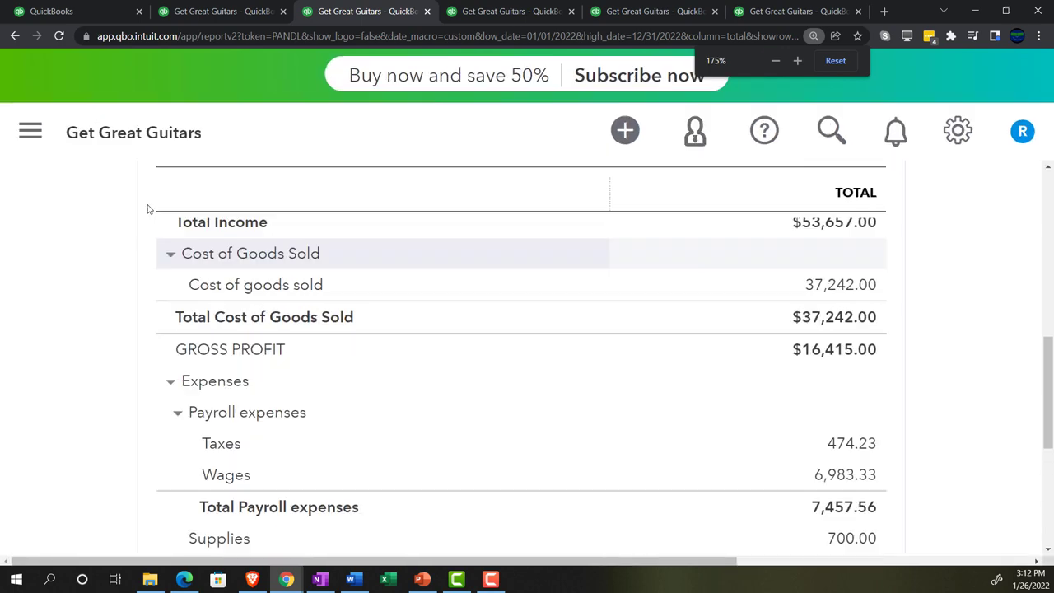
Create a new invoice for Jones Guitars:3005 and add the customer's $200 billable expense to it.
click(91, 14)
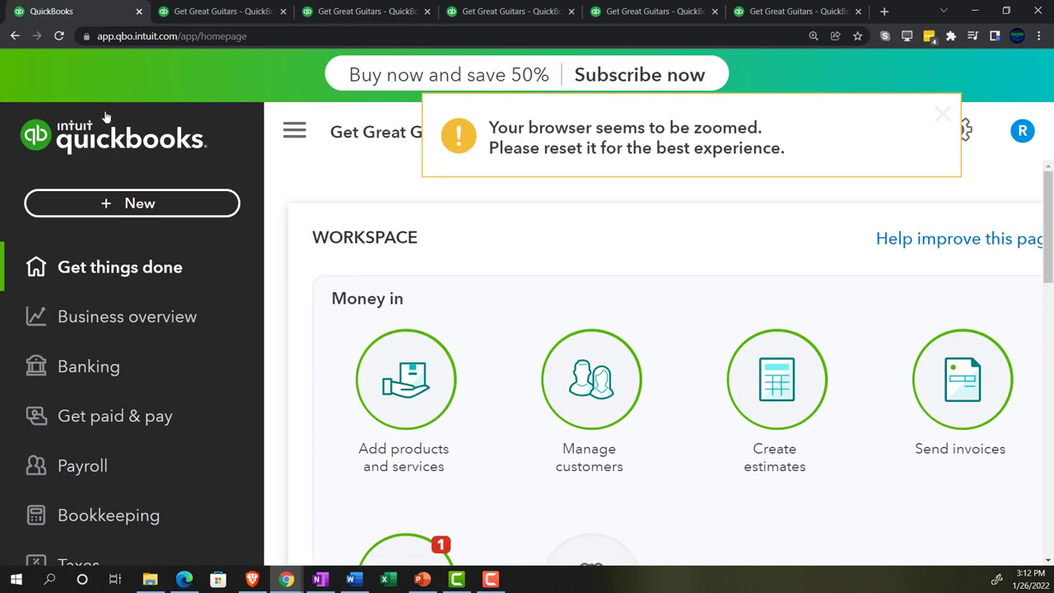
key(ctrl+minus)
key(ctrl+minus)
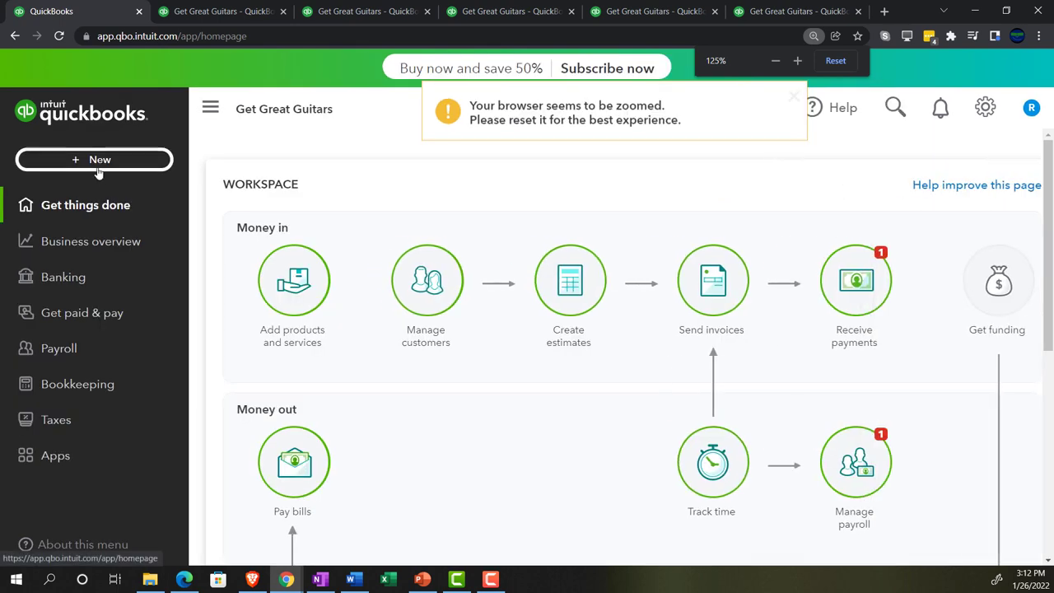
click(97, 163)
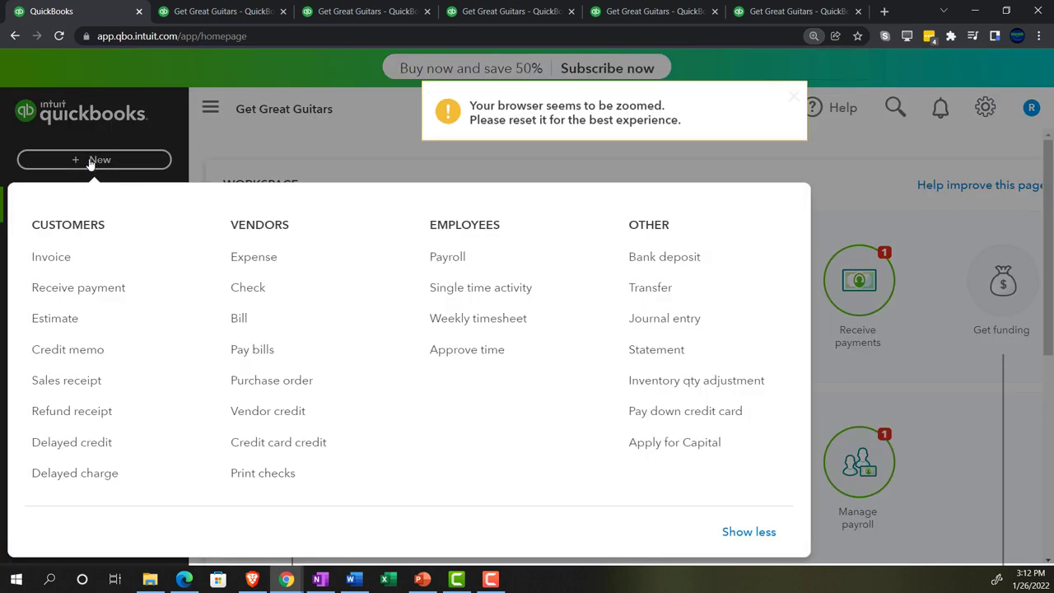
click(67, 266)
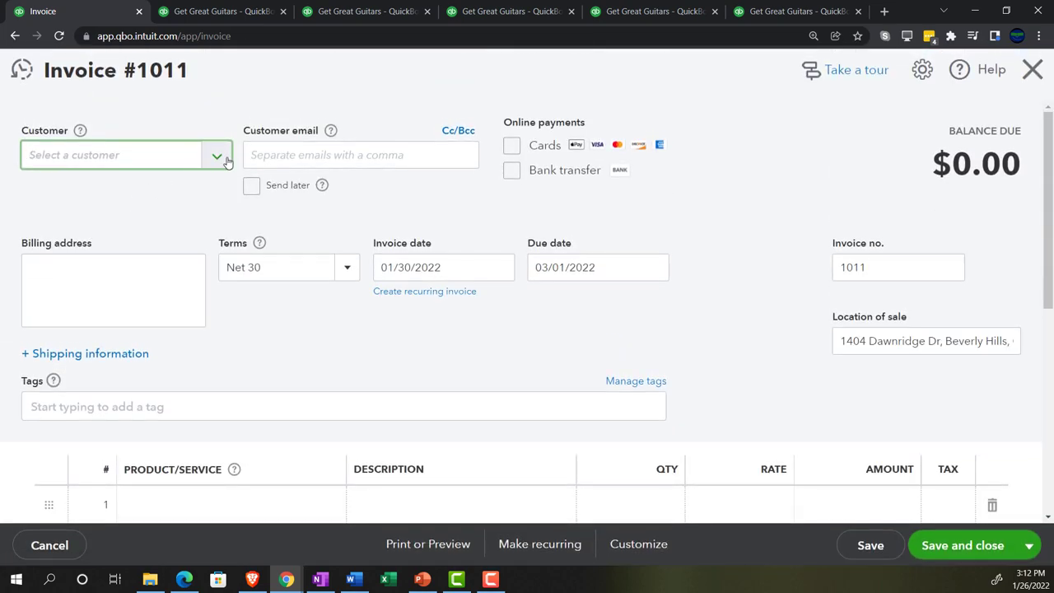
click(220, 156)
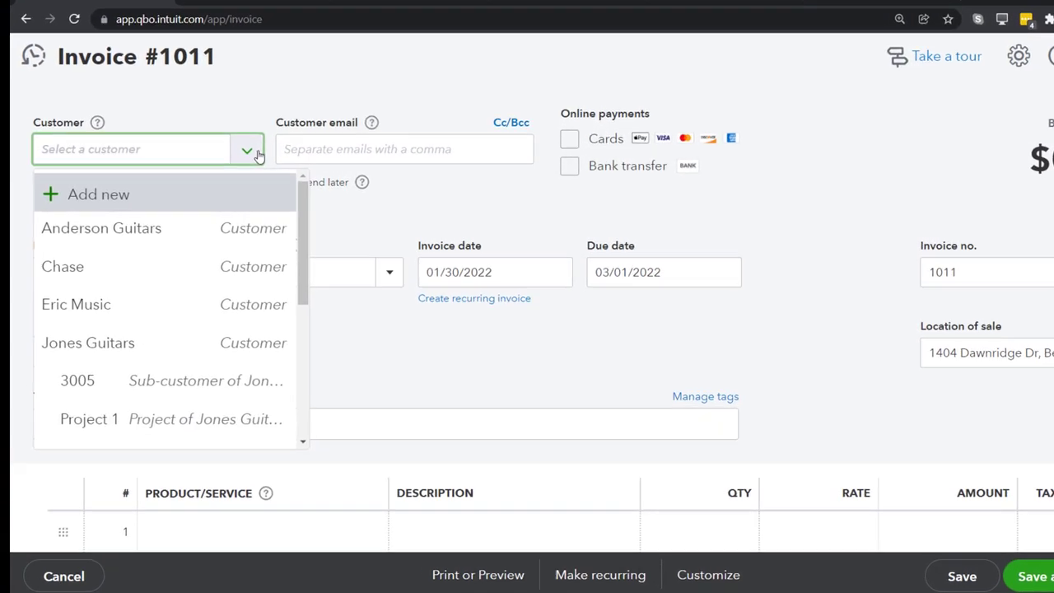
scroll(303, 298, down, 2)
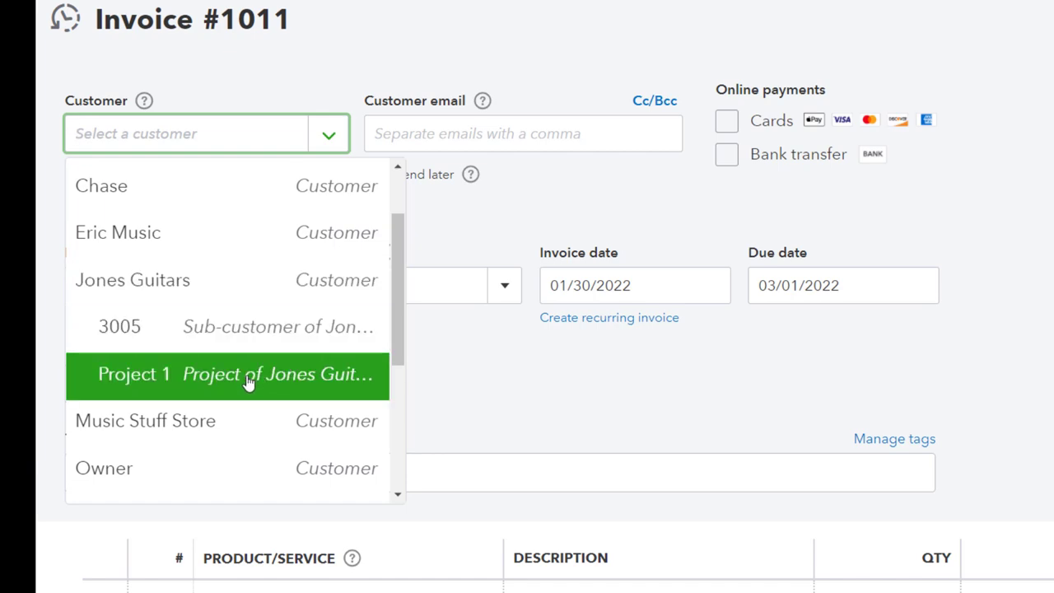
click(244, 343)
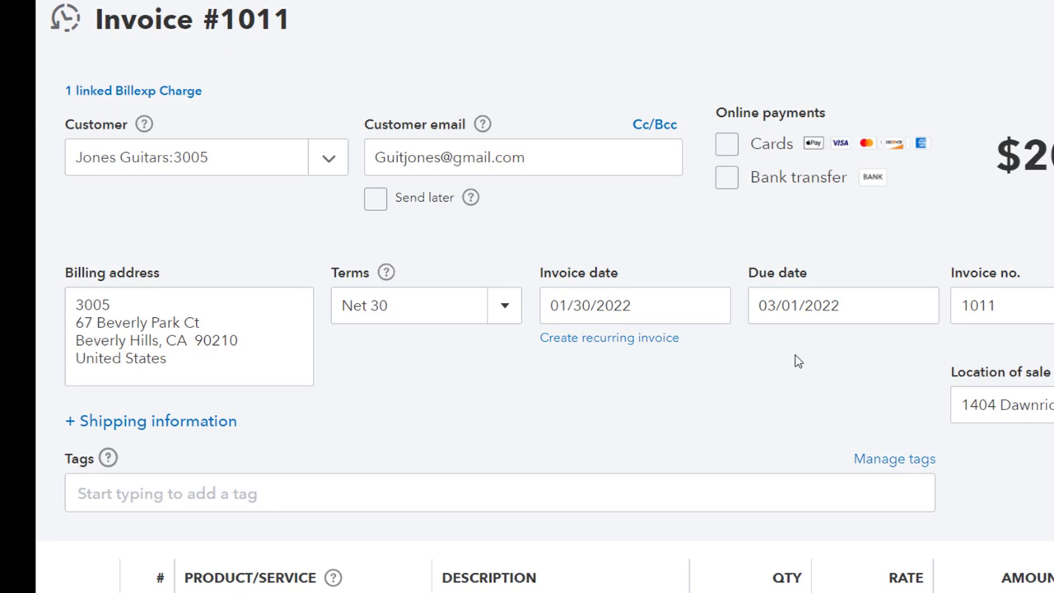
Enter "Office supplies" as the description of the 200.00 invoice line, then save and close the invoice.
click(564, 159)
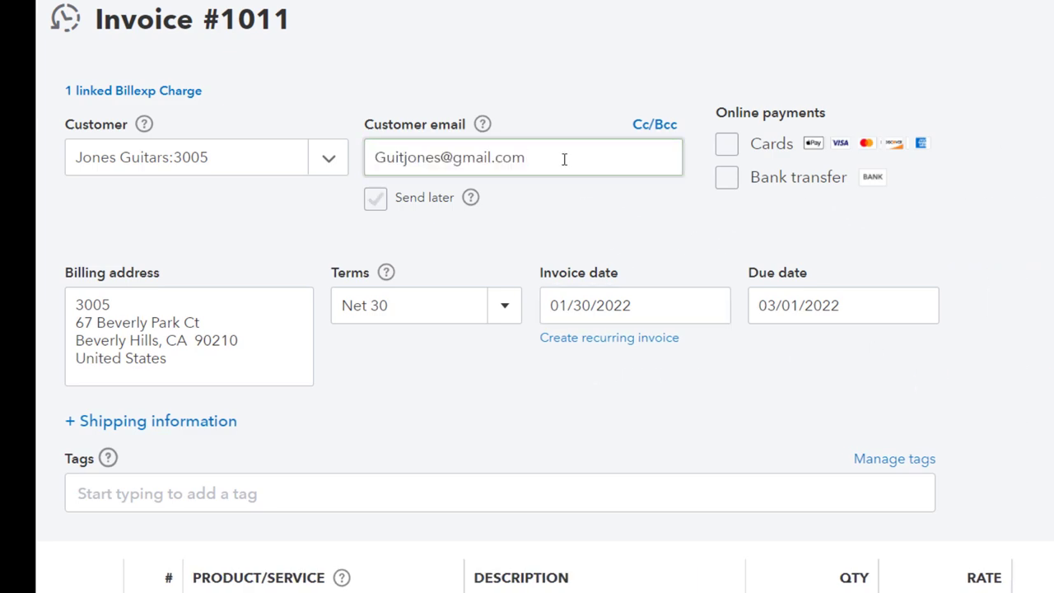
click(614, 289)
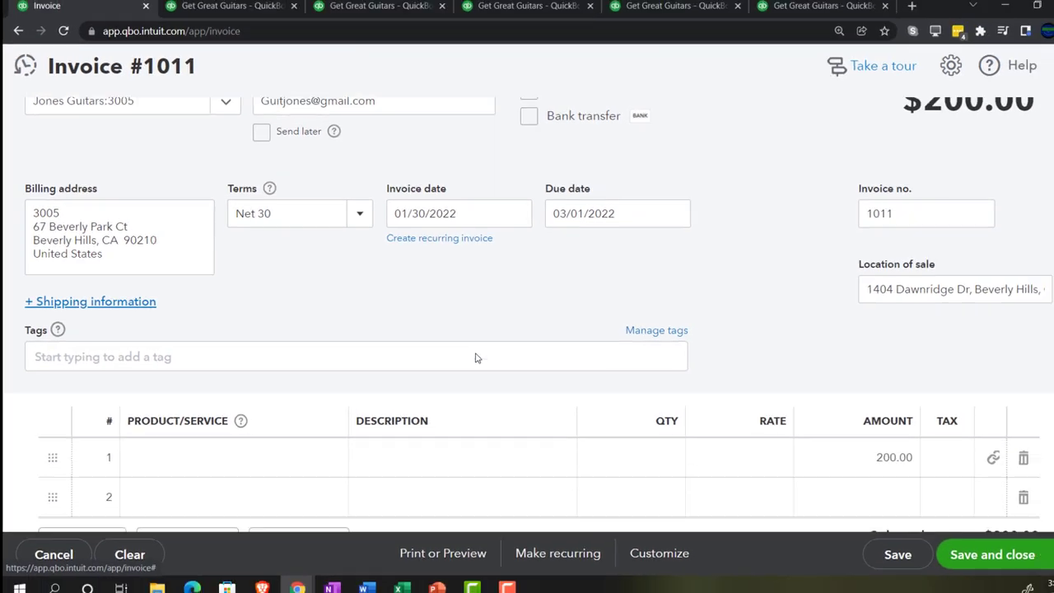
scroll(475, 357, down, 1)
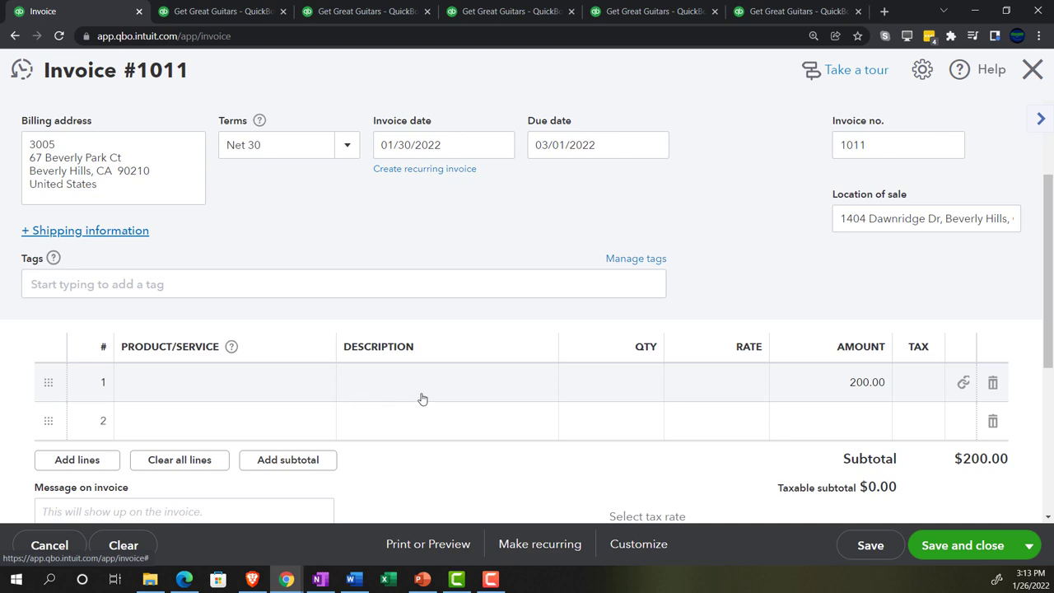
click(420, 390)
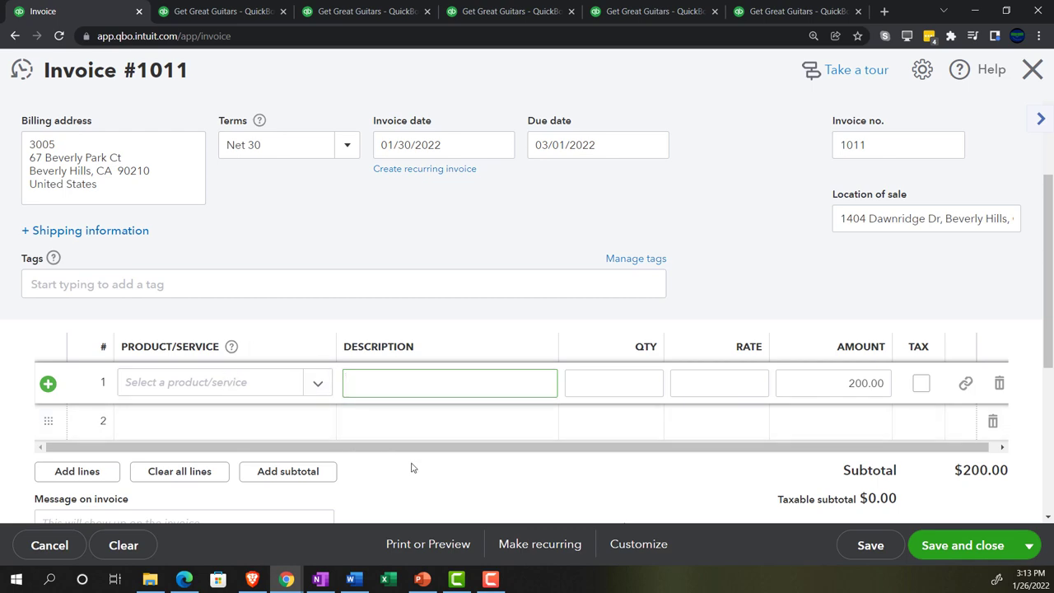
text(Office supp)
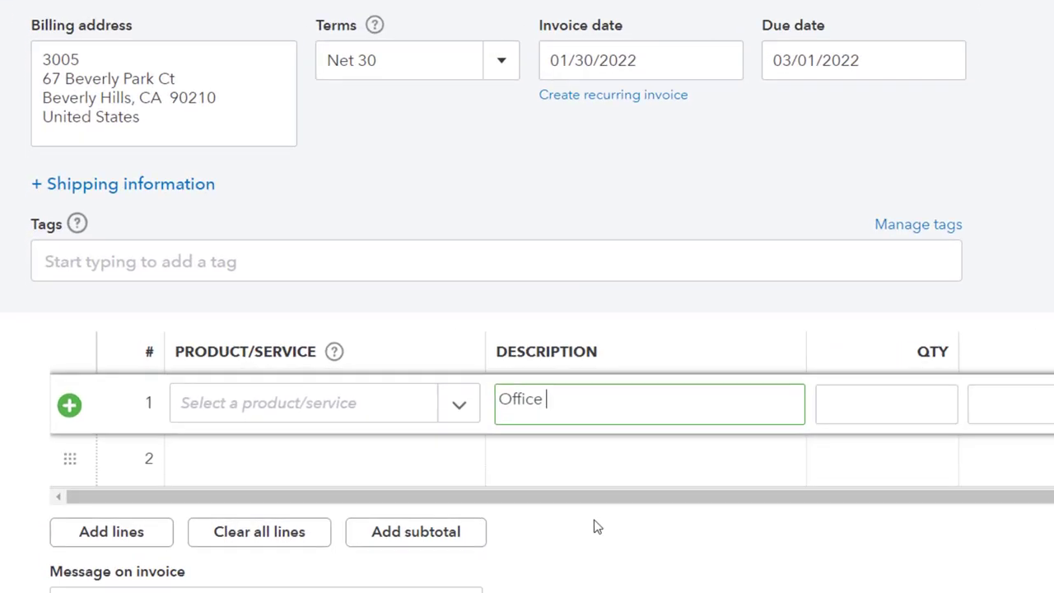
text(lies)
key(Tab)
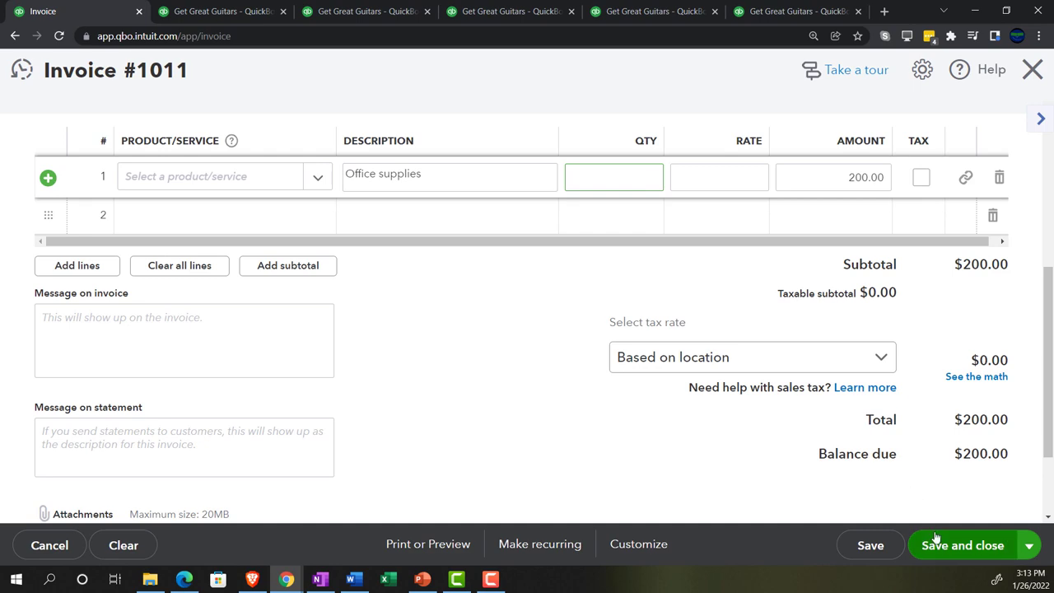
click(936, 540)
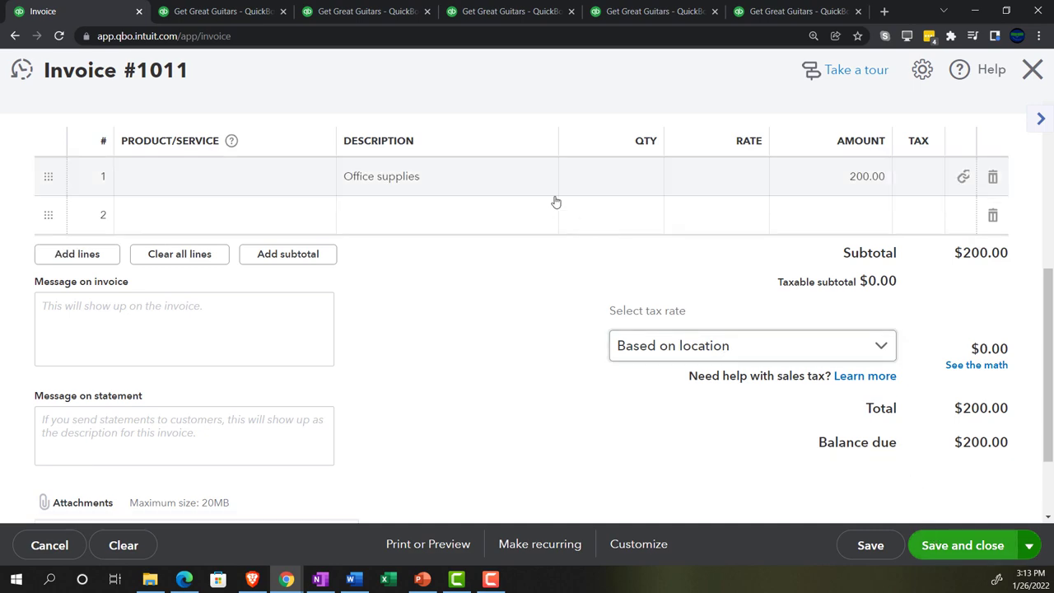
Rerun the Profit and Loss report for January to December 2022.
click(369, 11)
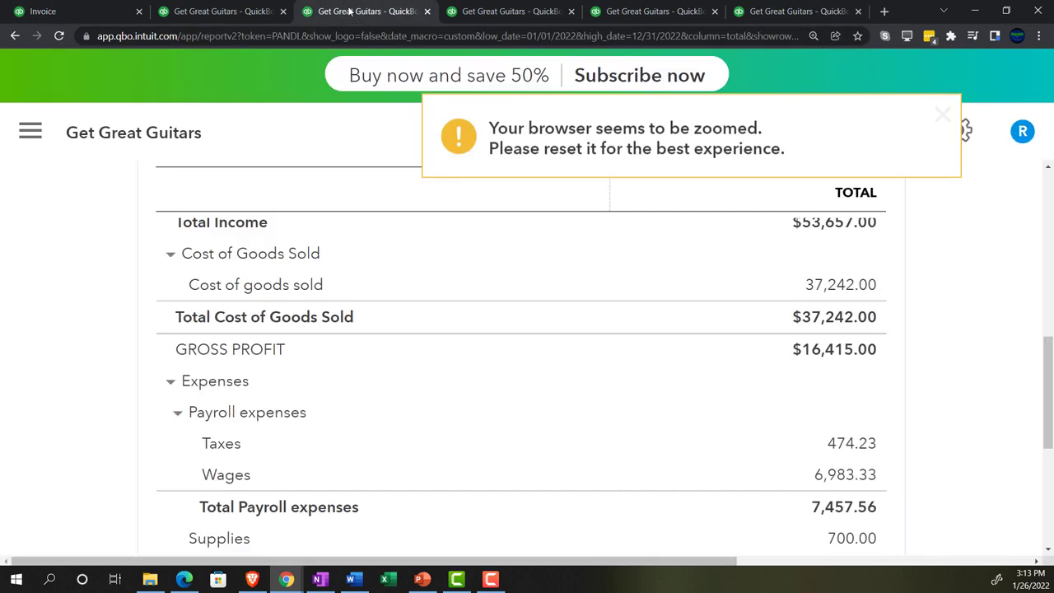
scroll(587, 379, up, 10)
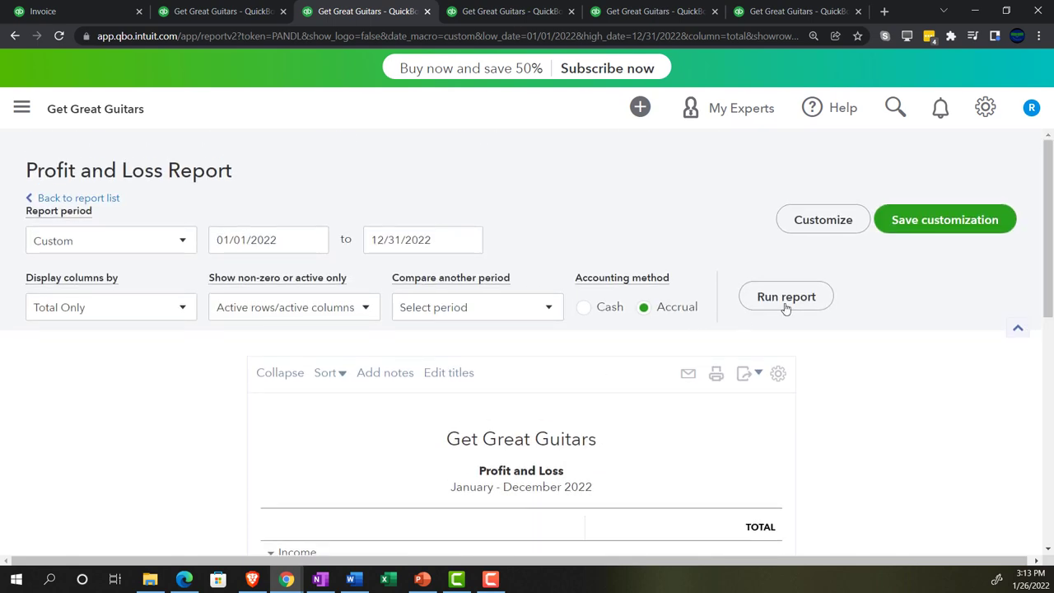
click(787, 296)
Examine the Billable Expense Income line against the Supplies expense and the net income in the Profit and Loss report.
scroll(332, 470, down, 3)
key(ctrl+plus)
key(ctrl+plus)
key(ctrl+plus)
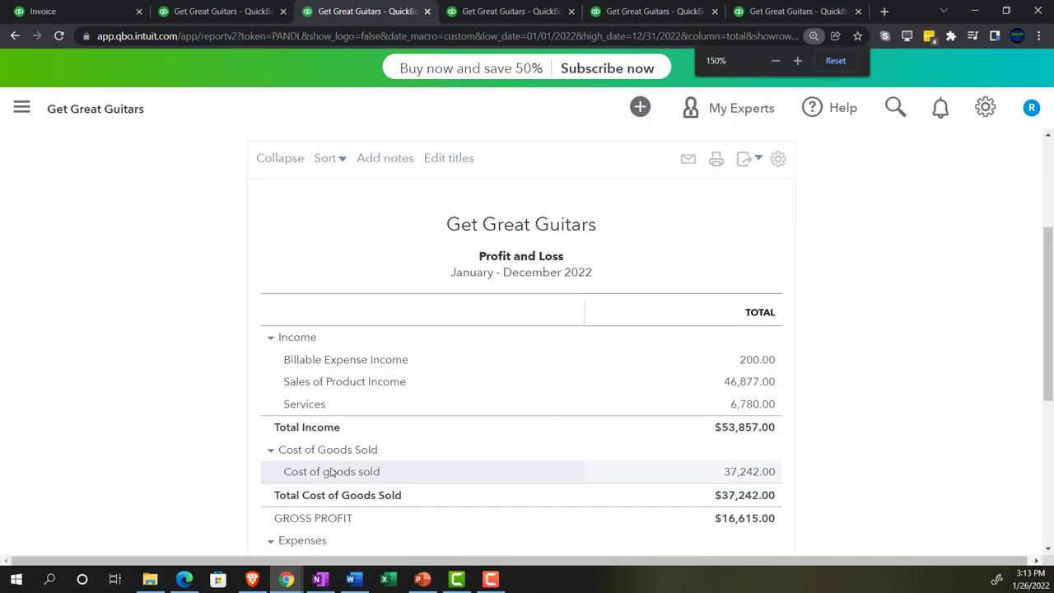
key(ctrl+plus)
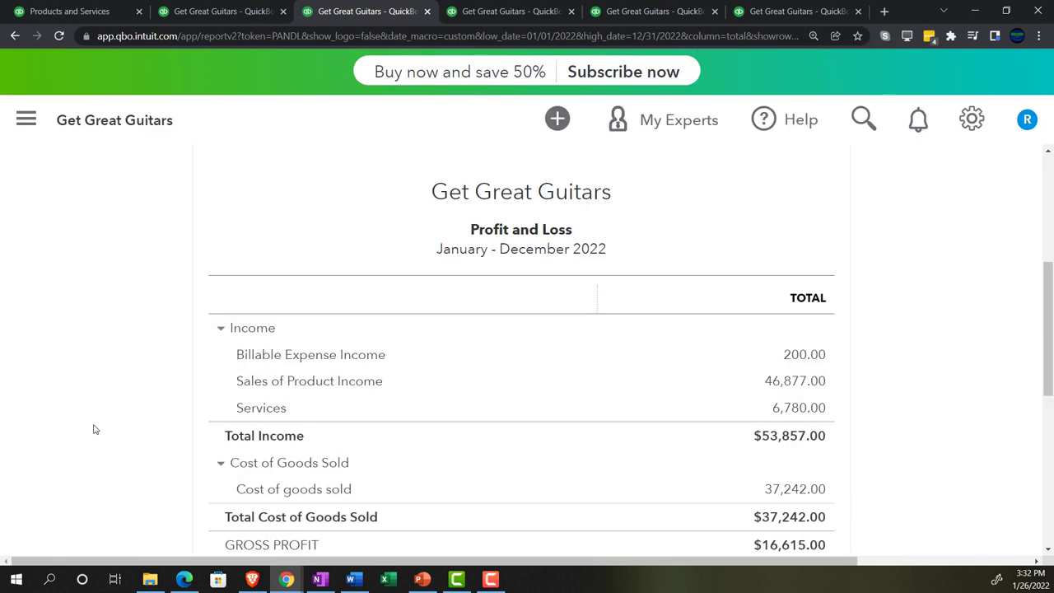
scroll(94, 429, down, 1)
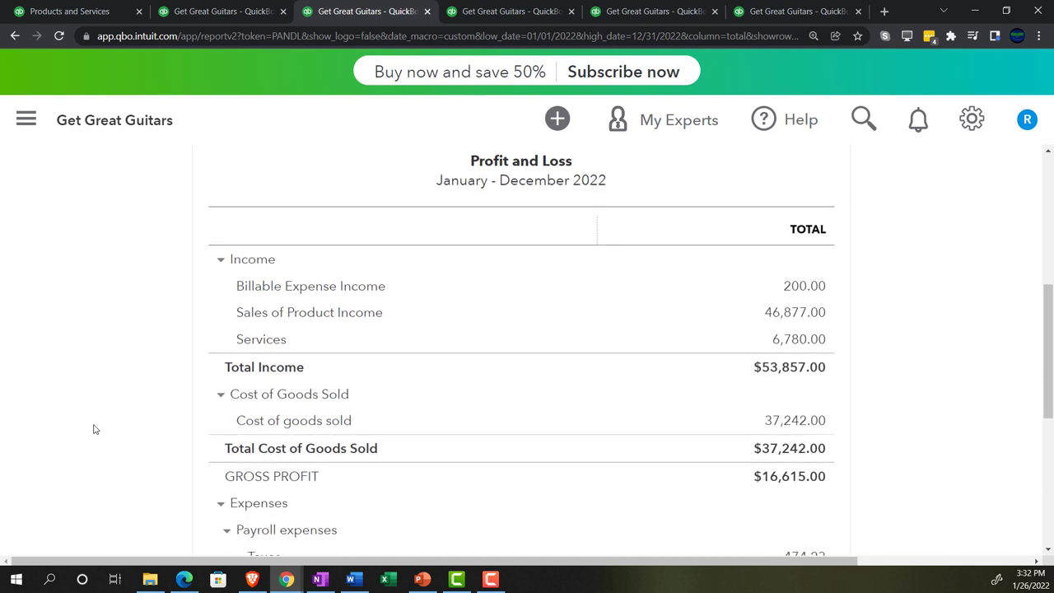
scroll(94, 429, down, 4)
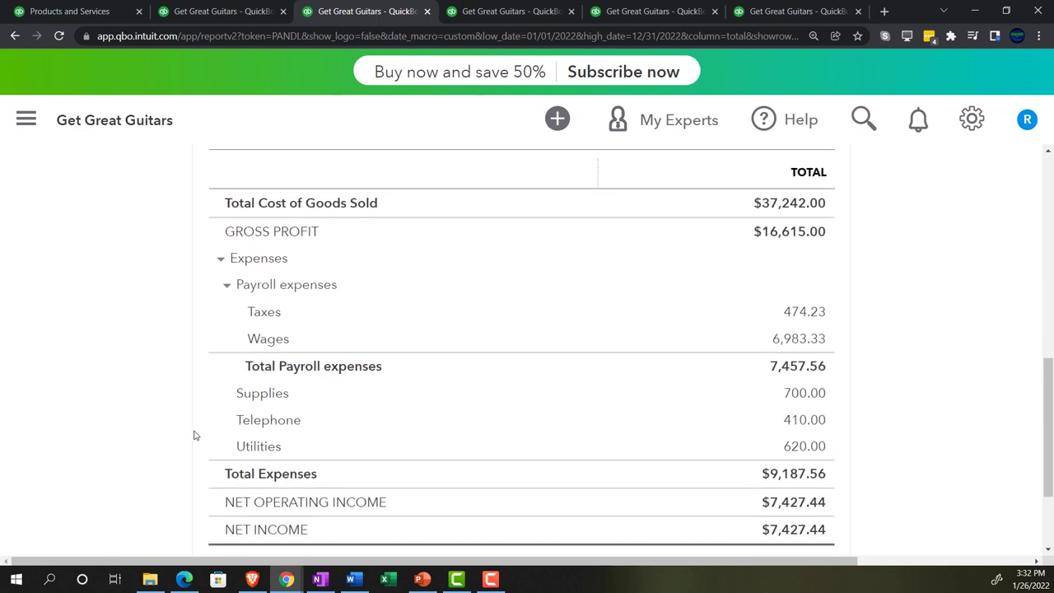
scroll(147, 442, up, 3)
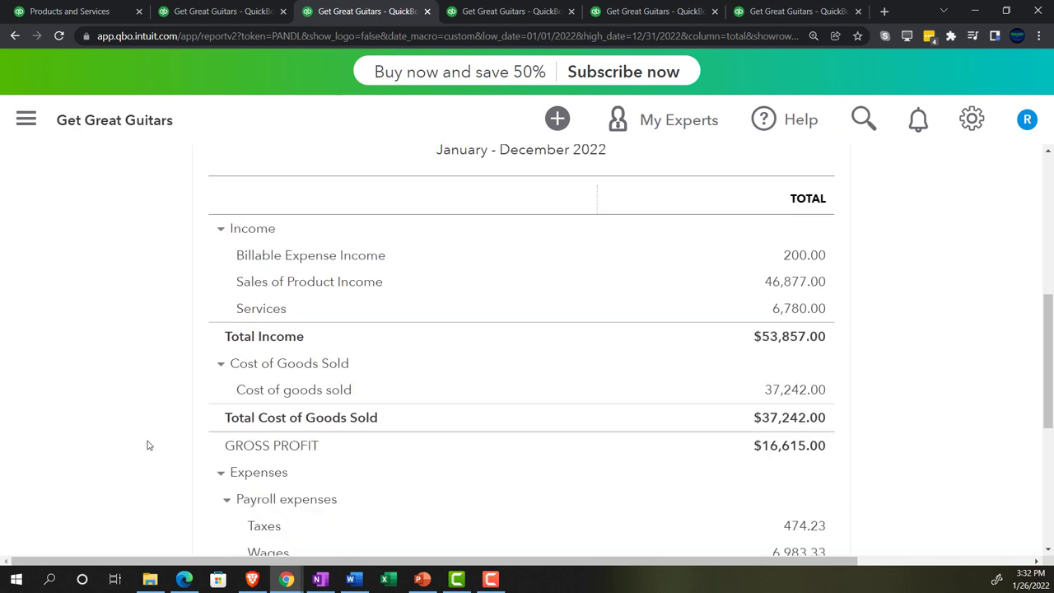
Open Project 2 from the Projects list to review its income, costs and profit overview.
scroll(149, 445, up, 1)
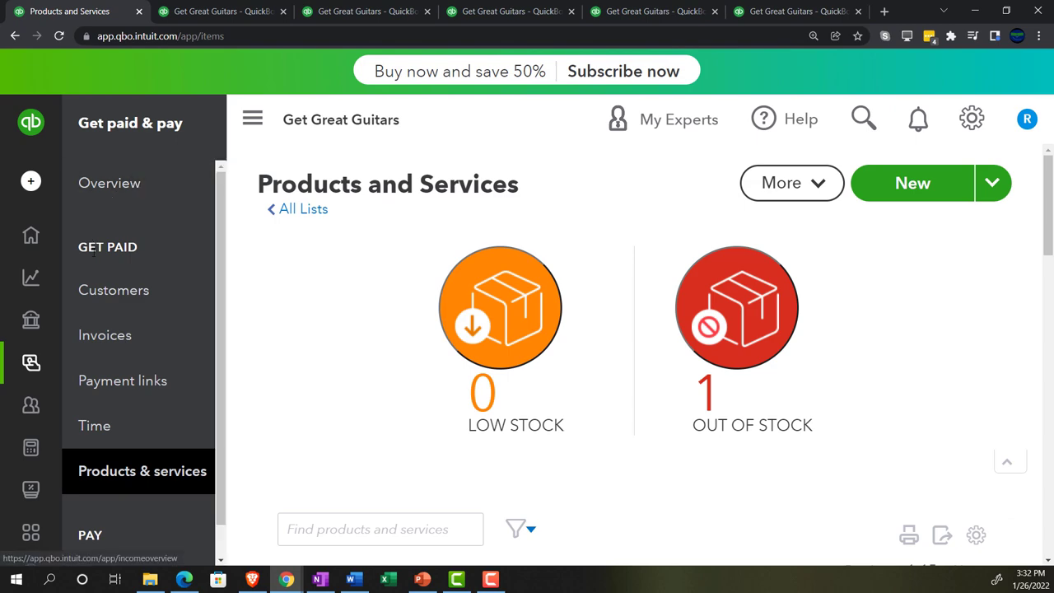
mouse_move(33, 278)
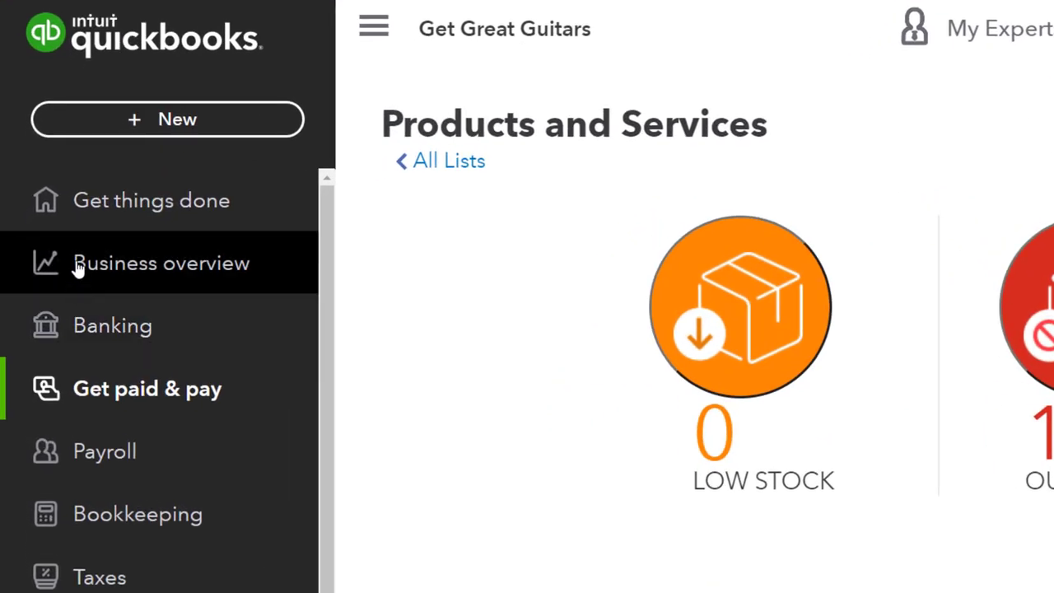
click(77, 270)
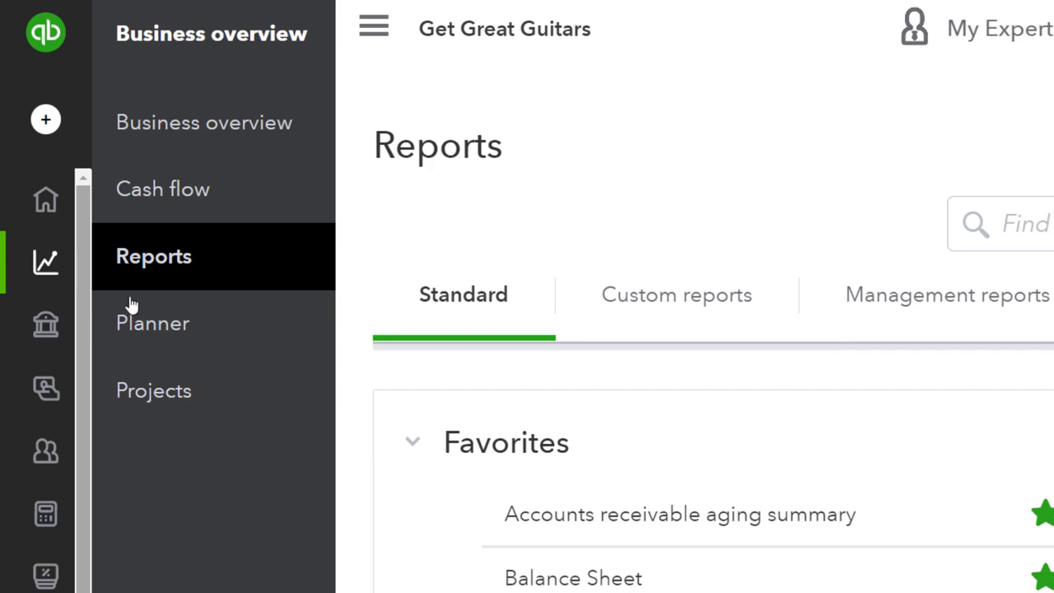
click(185, 401)
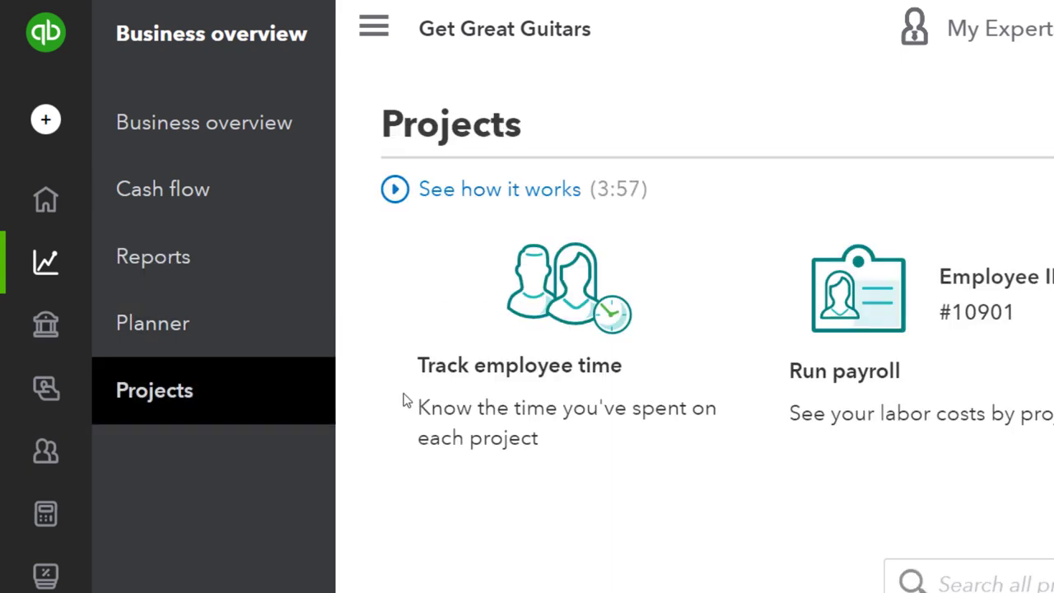
key(ctrl+minus)
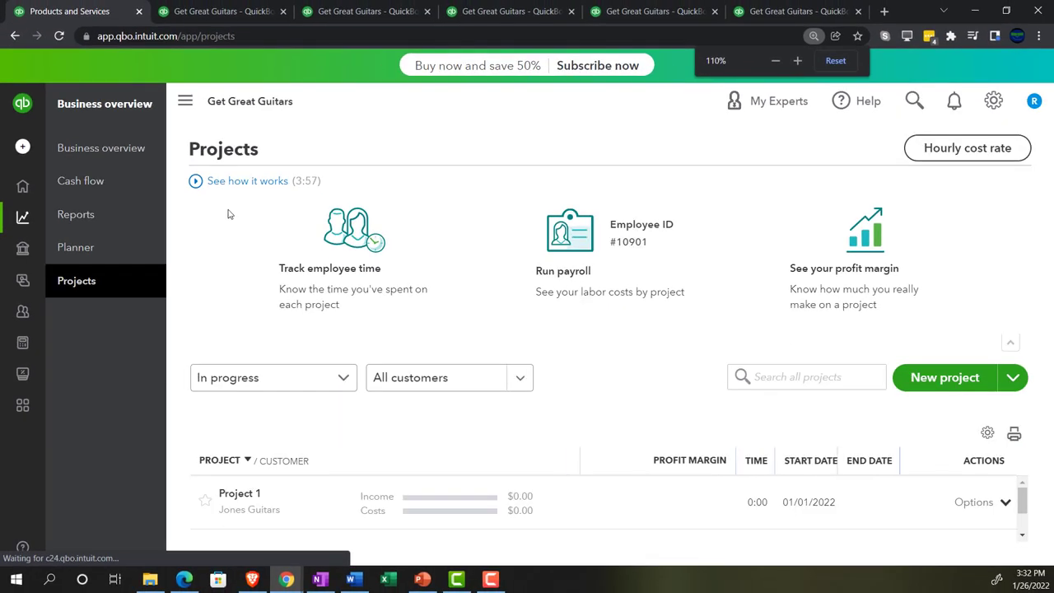
click(192, 103)
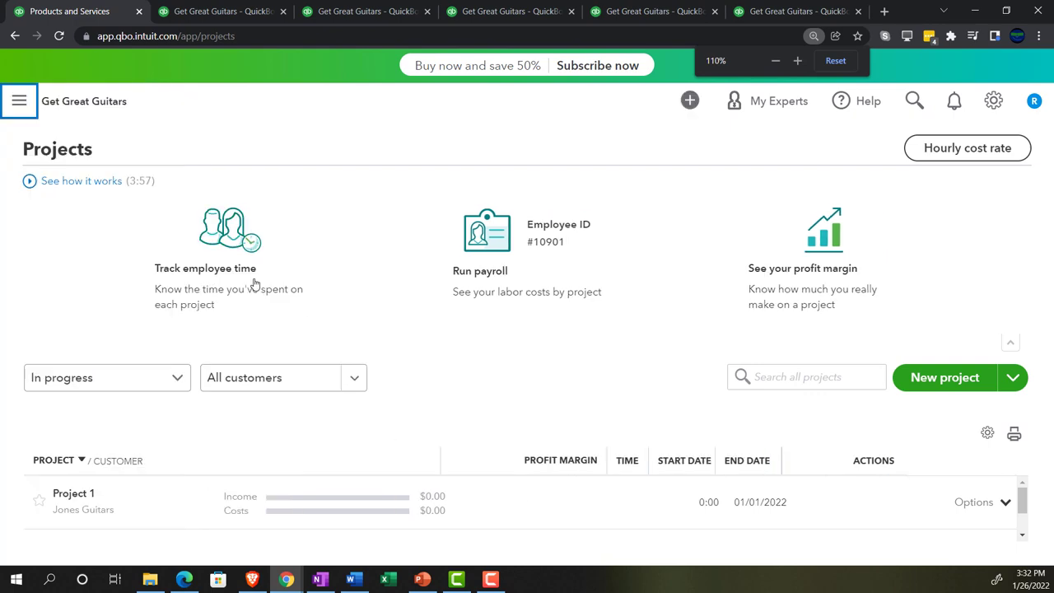
key(ctrl+minus)
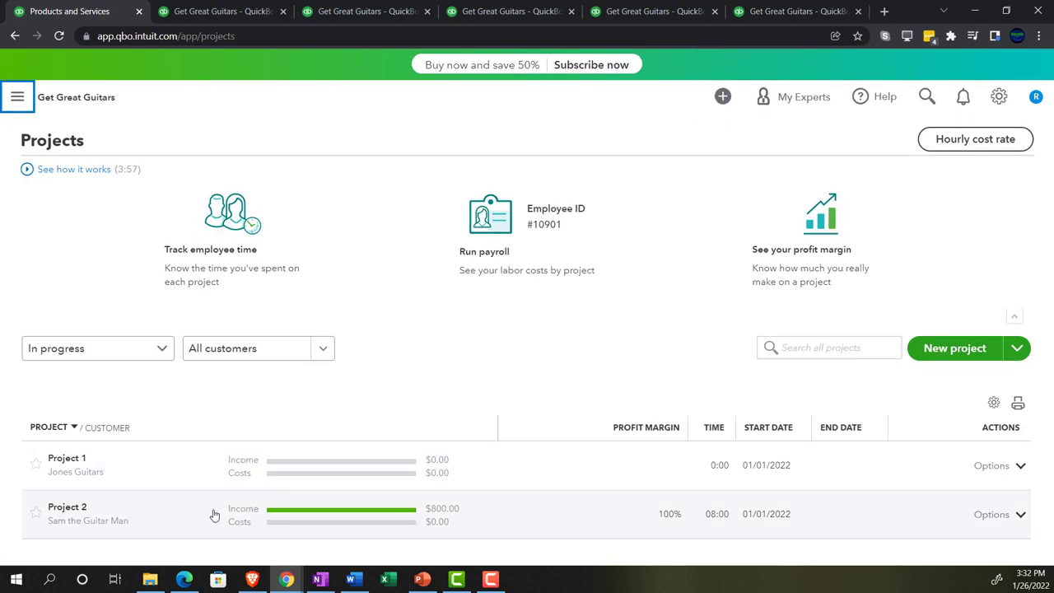
click(208, 516)
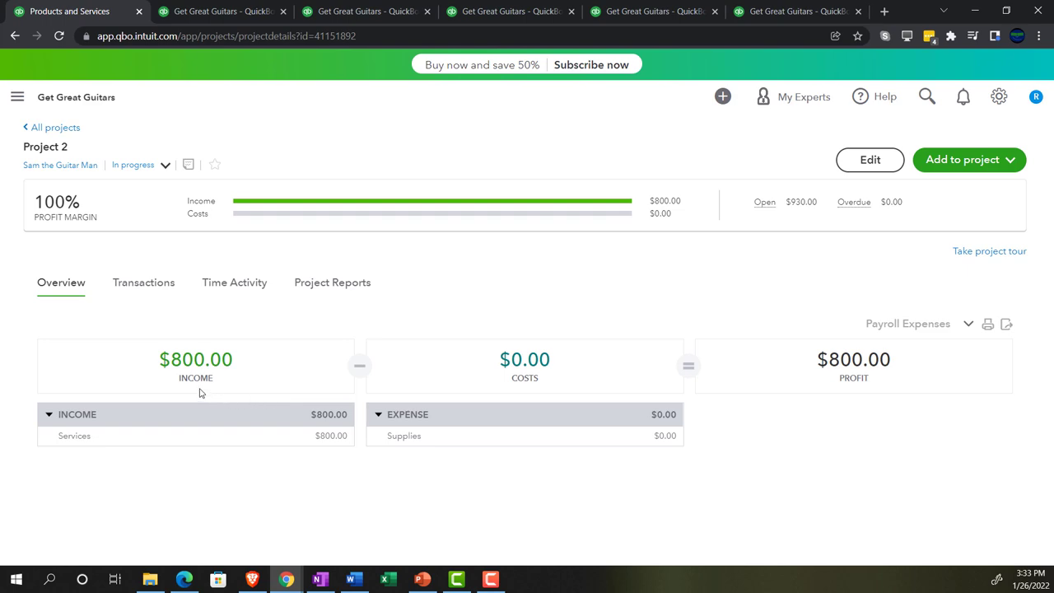
Rerun the Customer Balance Detail report for All Dates and review the open invoices of Jones Guitars 3005 and Project 2.
key(ctrl+Tab)
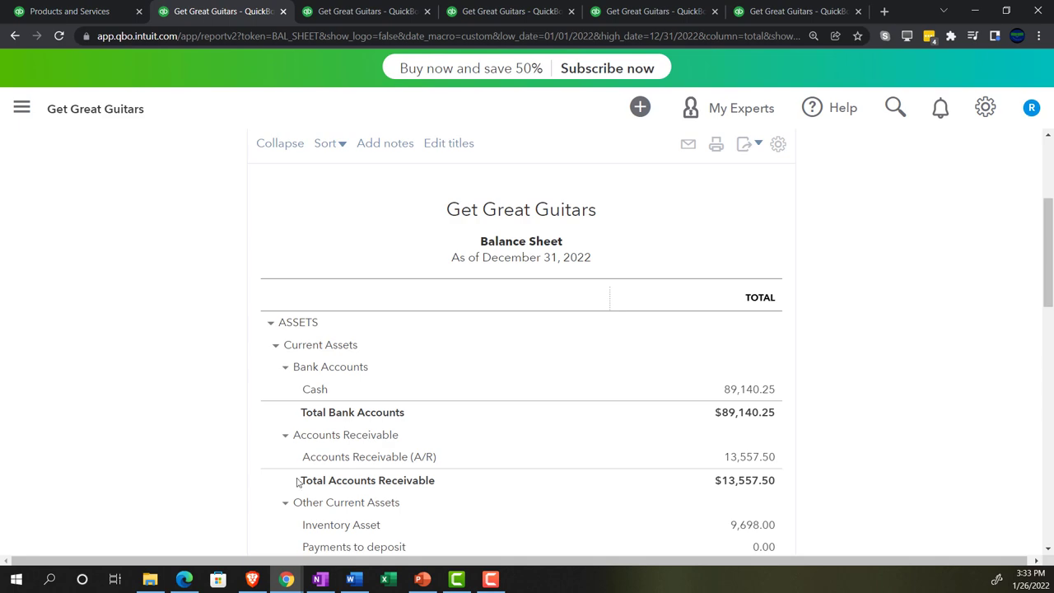
click(779, 13)
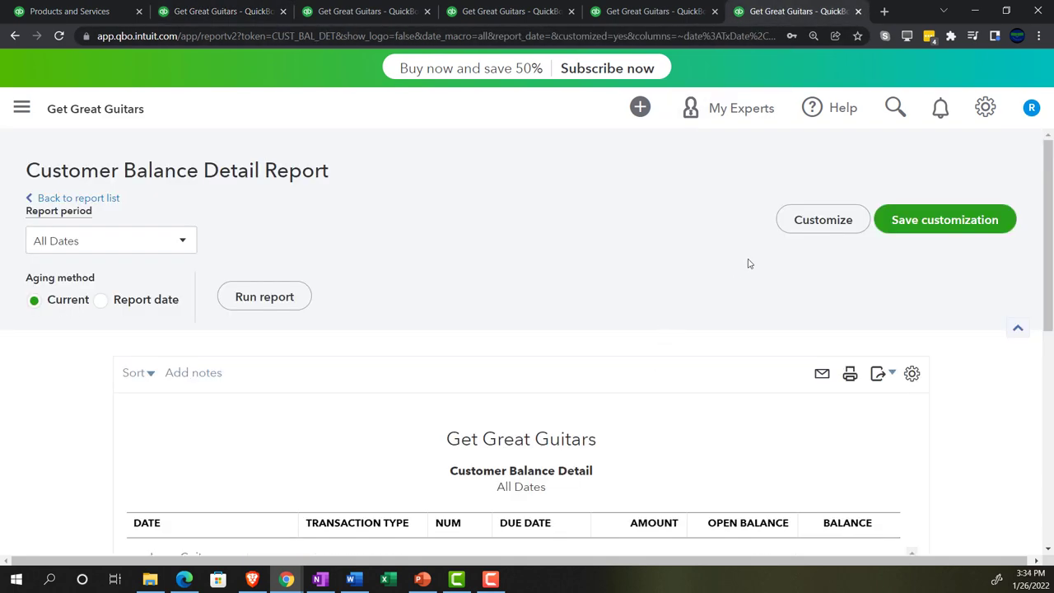
click(802, 223)
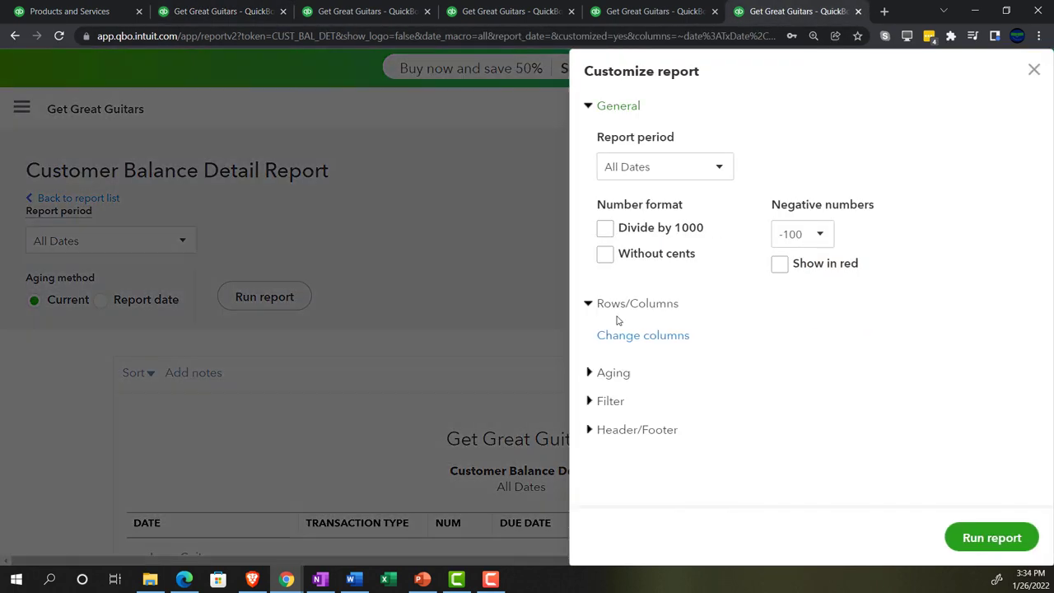
click(1034, 70)
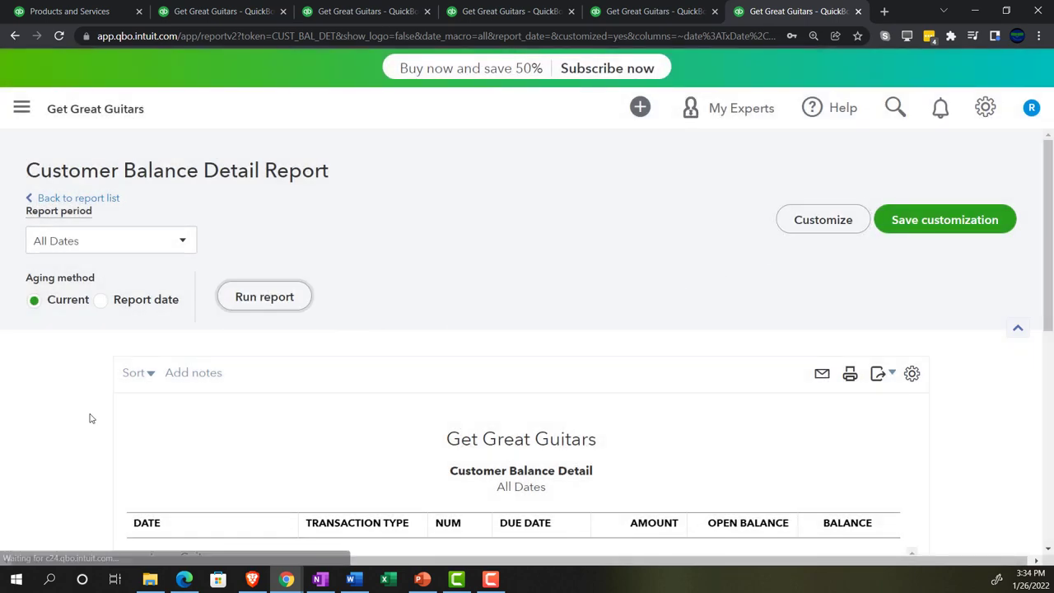
scroll(90, 419, down, 3)
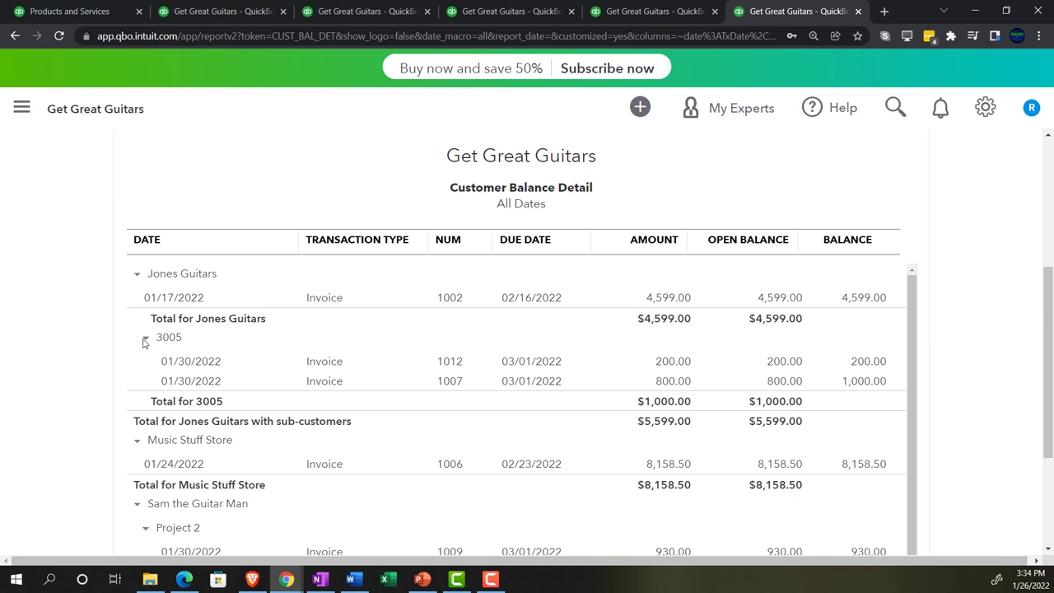
scroll(74, 430, down, 2)
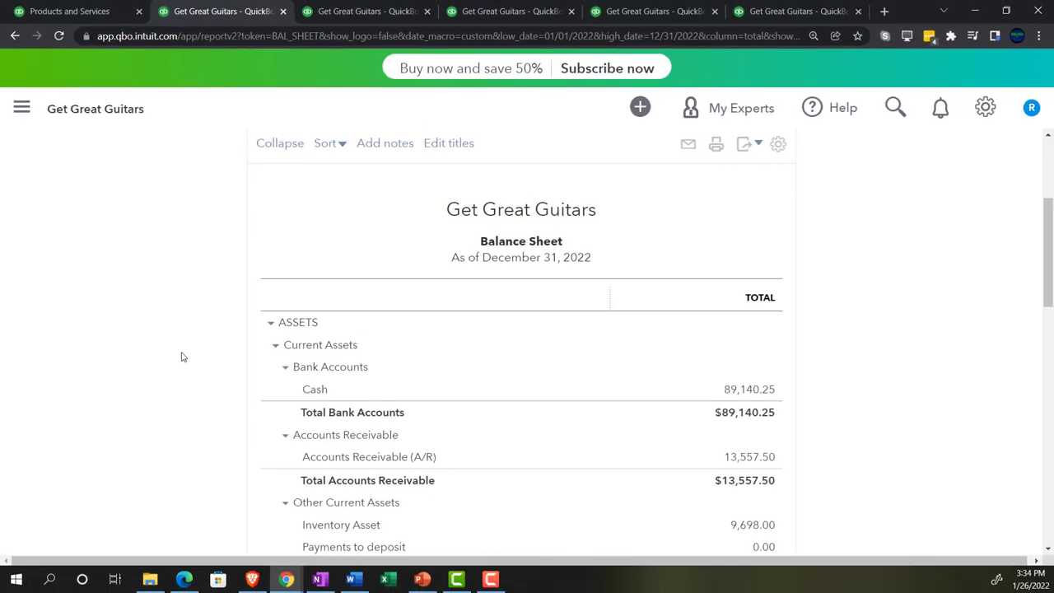
Rerun the Balance Sheet report for 01/01/2022 to 12/31/2022 and check the Accounts Receivable total.
key(ctrl+plus)
scroll(565, 393, up, 5)
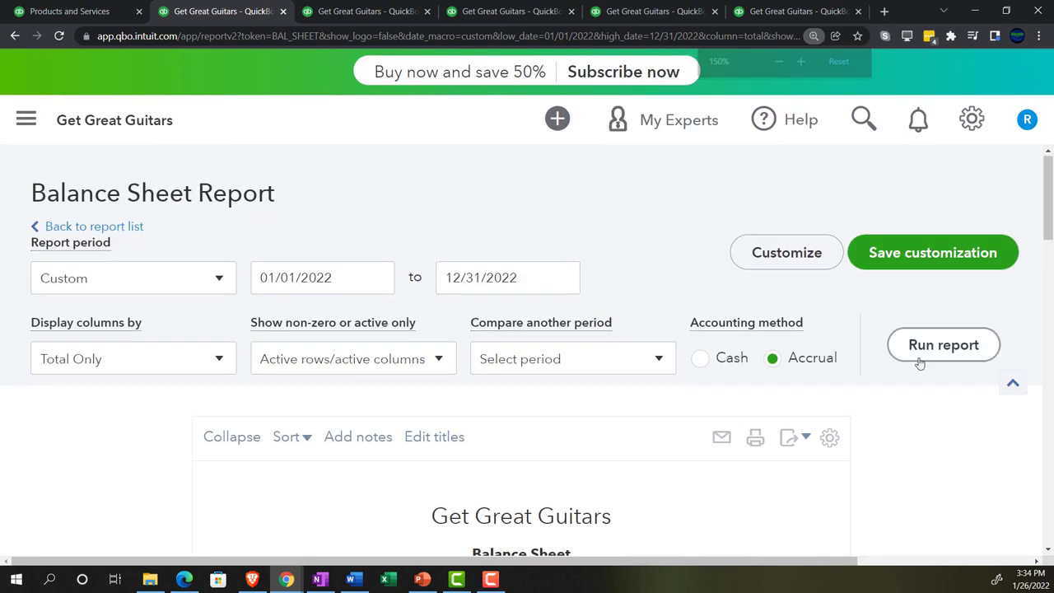
click(920, 362)
scroll(189, 463, down, 3)
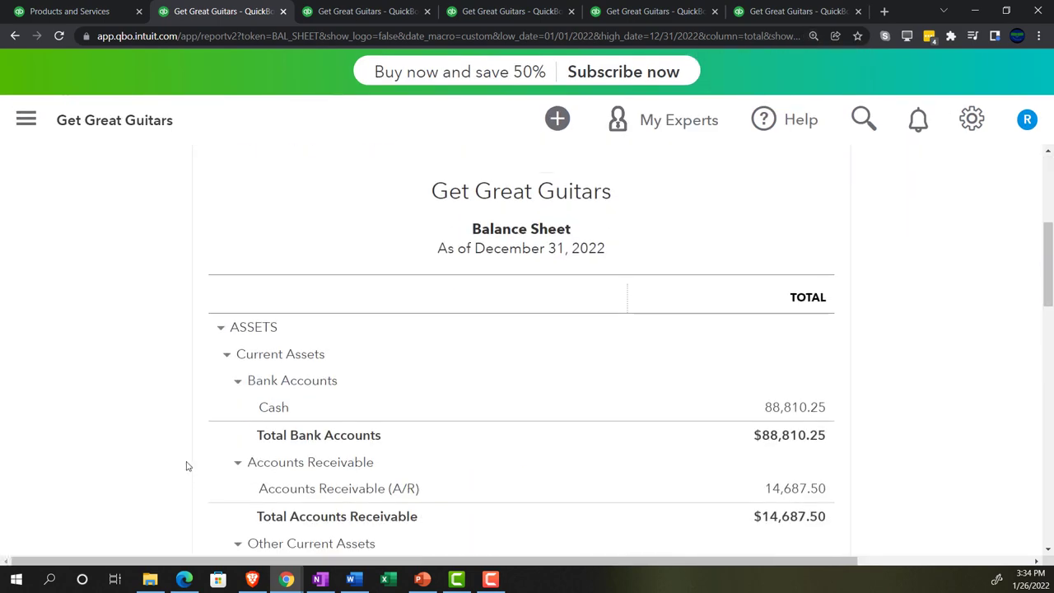
scroll(412, 482, down, 1)
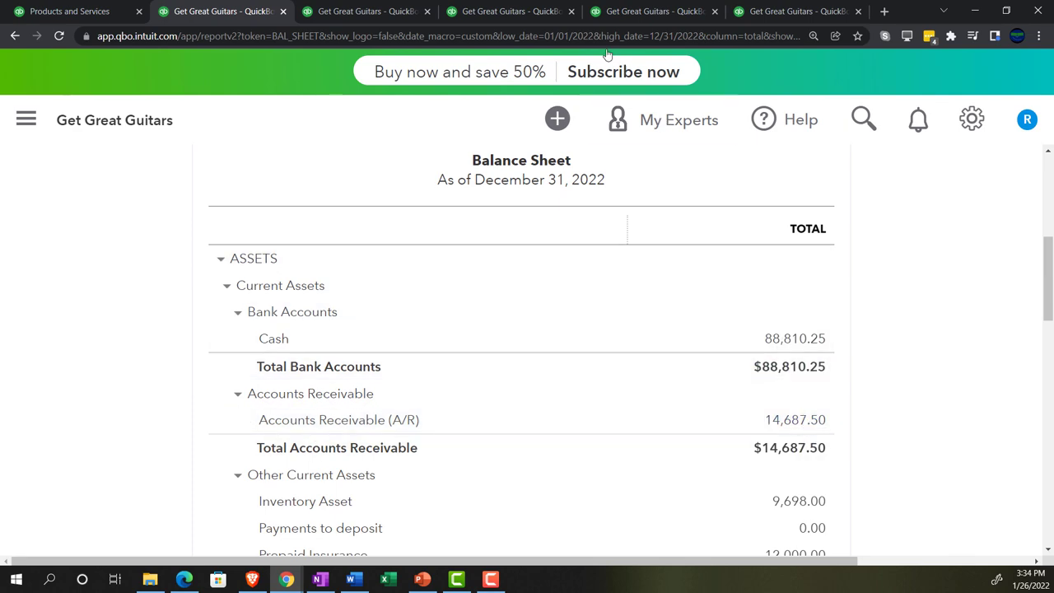
Review the January to December 2022 Profit and Loss report from the income lines through expenses to net income.
click(534, 16)
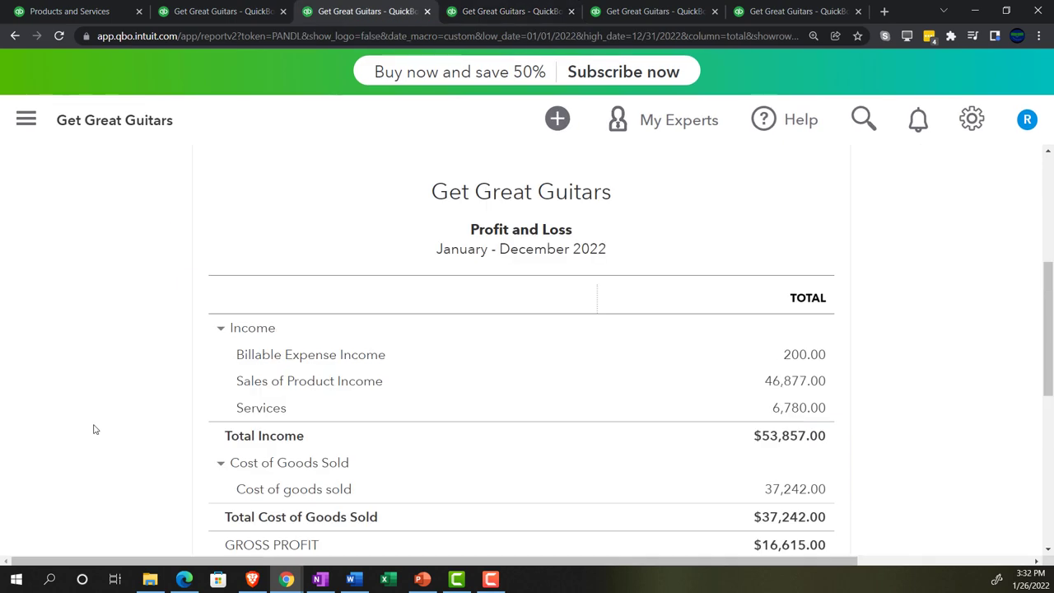
scroll(94, 429, down, 1)
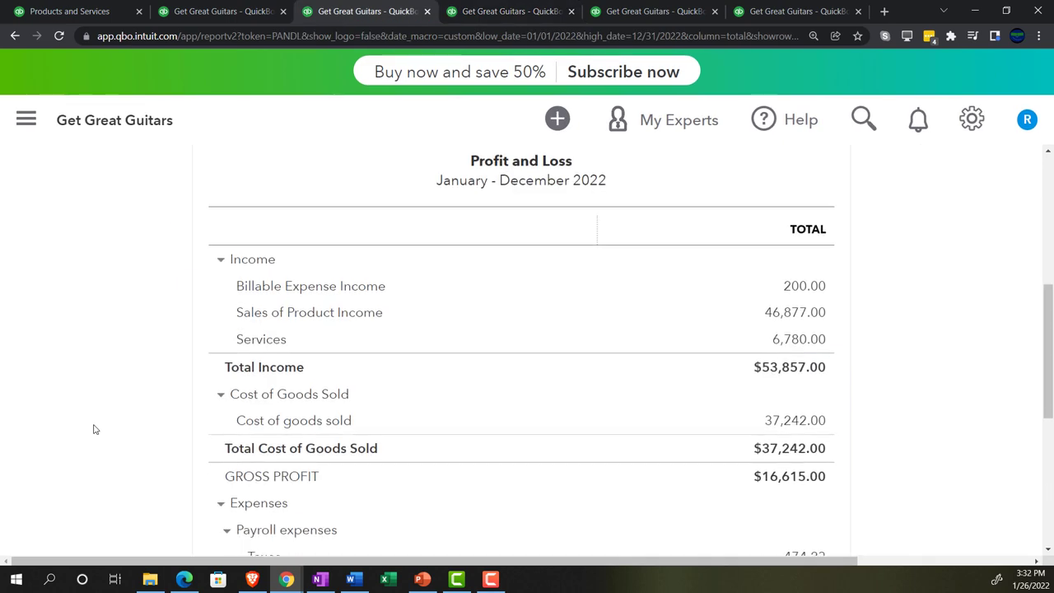
scroll(93, 429, down, 4)
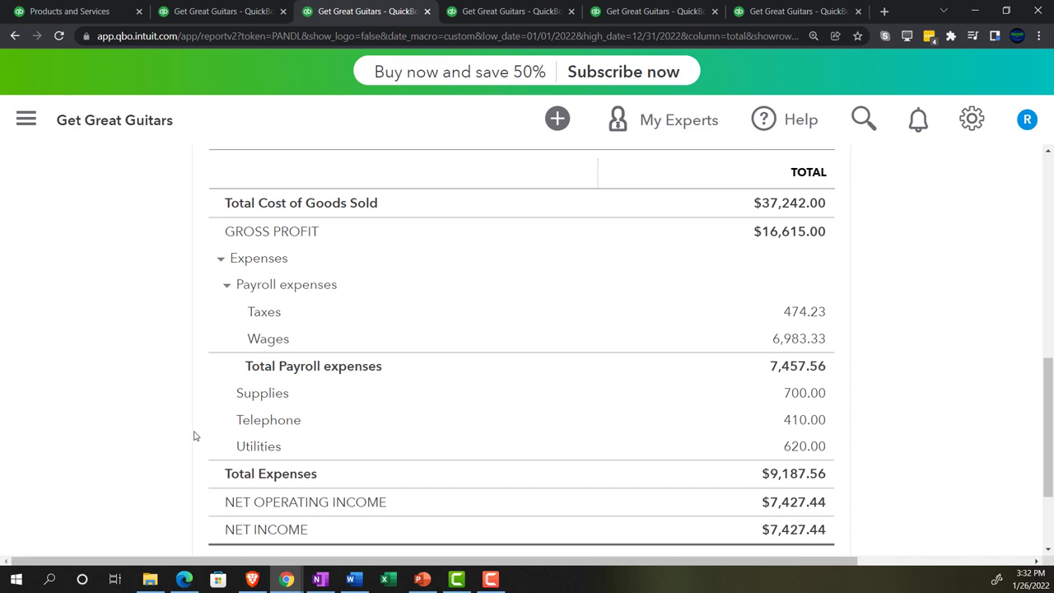
scroll(141, 445, up, 3)
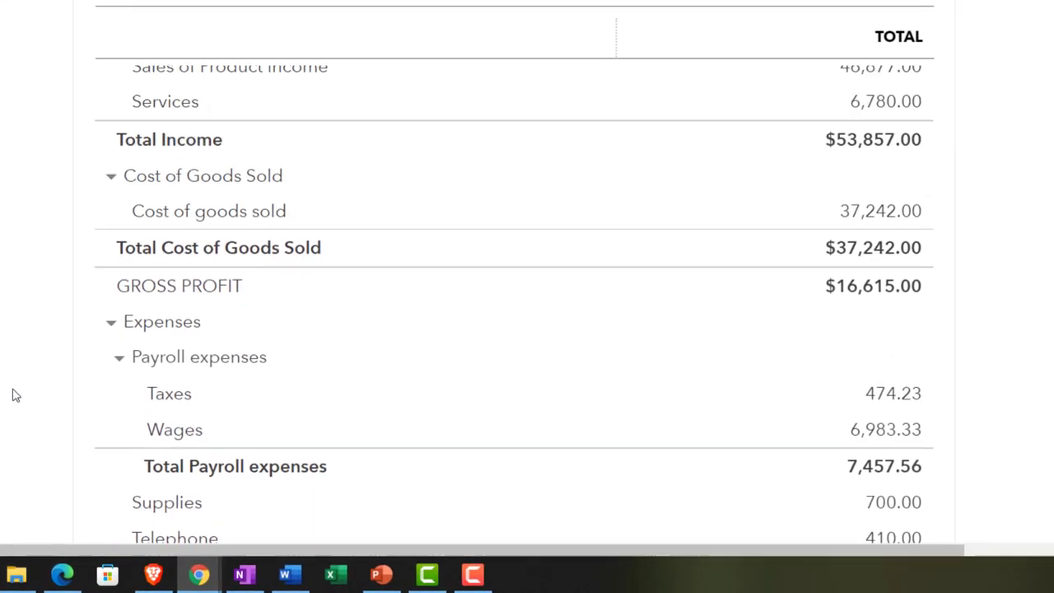
scroll(12, 395, up, 1)
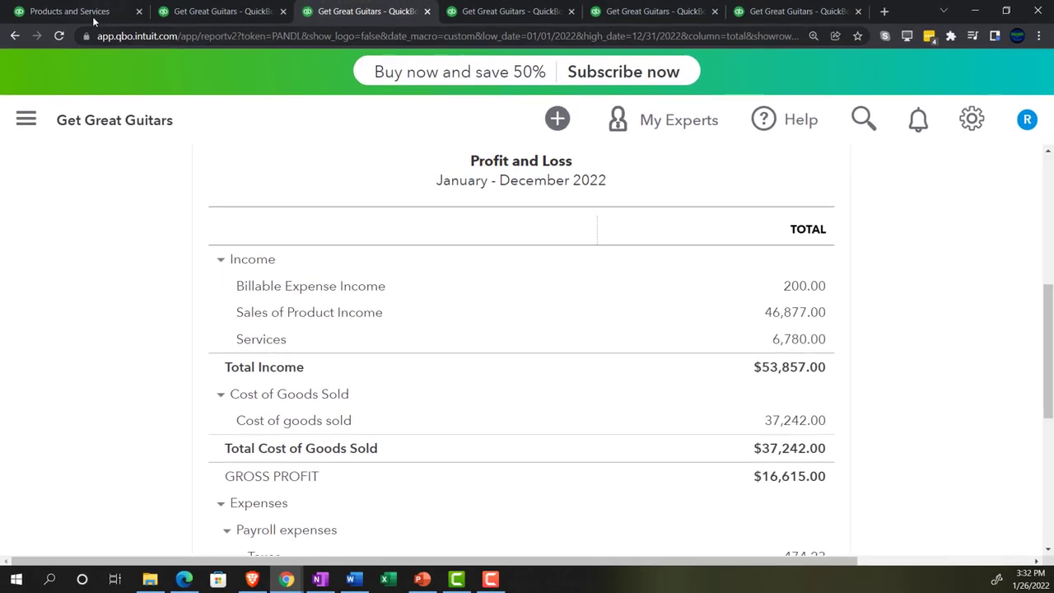
Go to the Projects list and open Project 2 to examine its Services income against its Supplies expense.
click(85, 13)
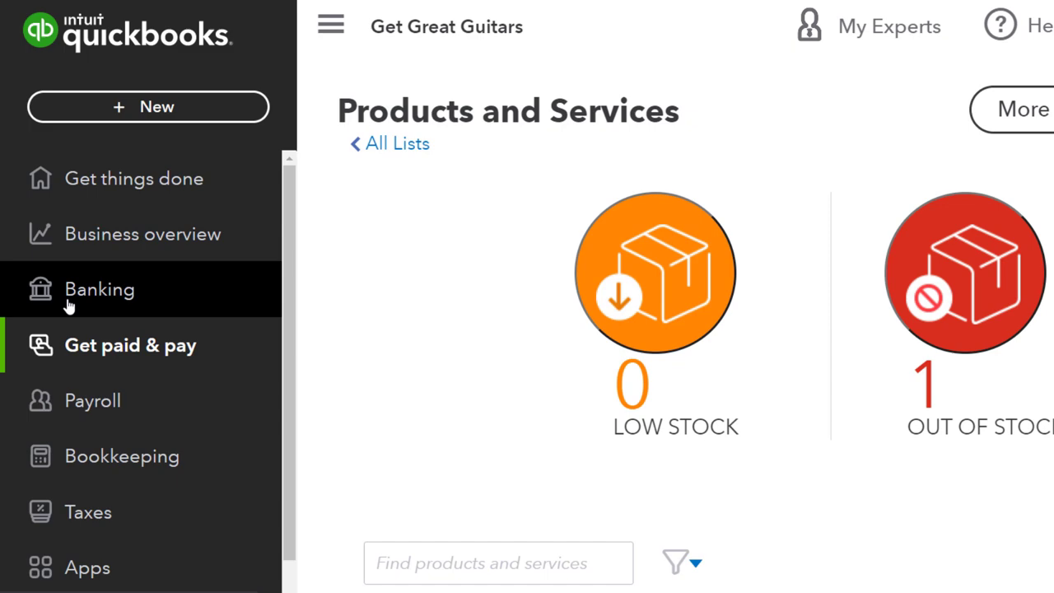
click(68, 238)
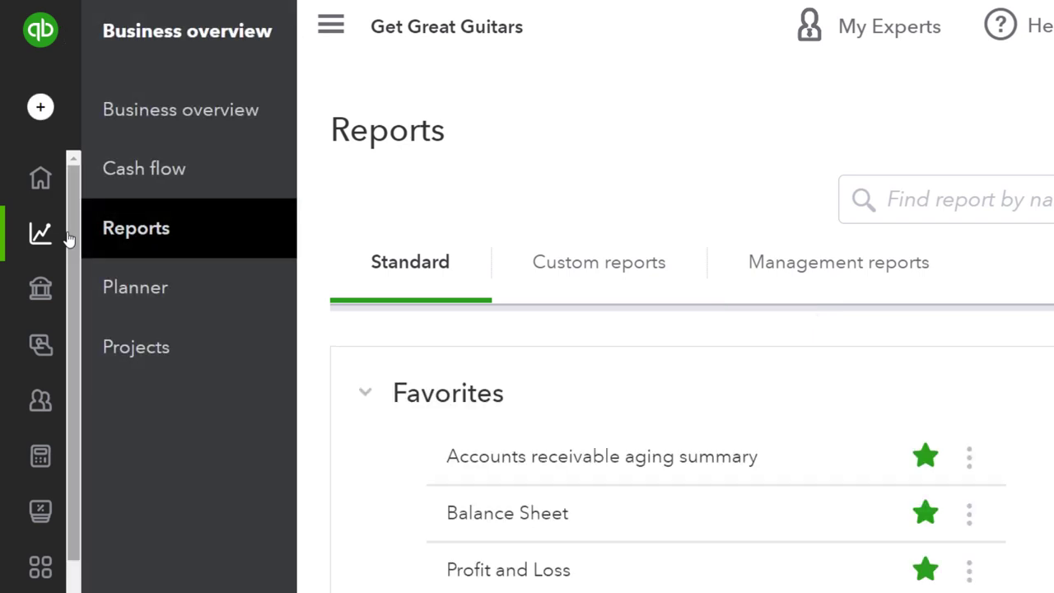
click(162, 356)
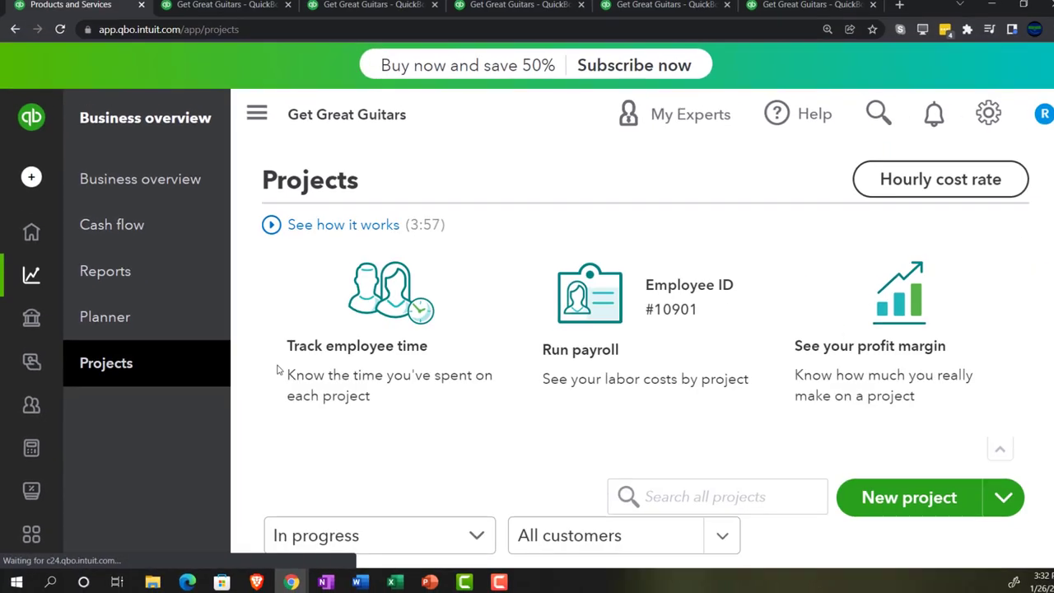
key(ctrl+minus)
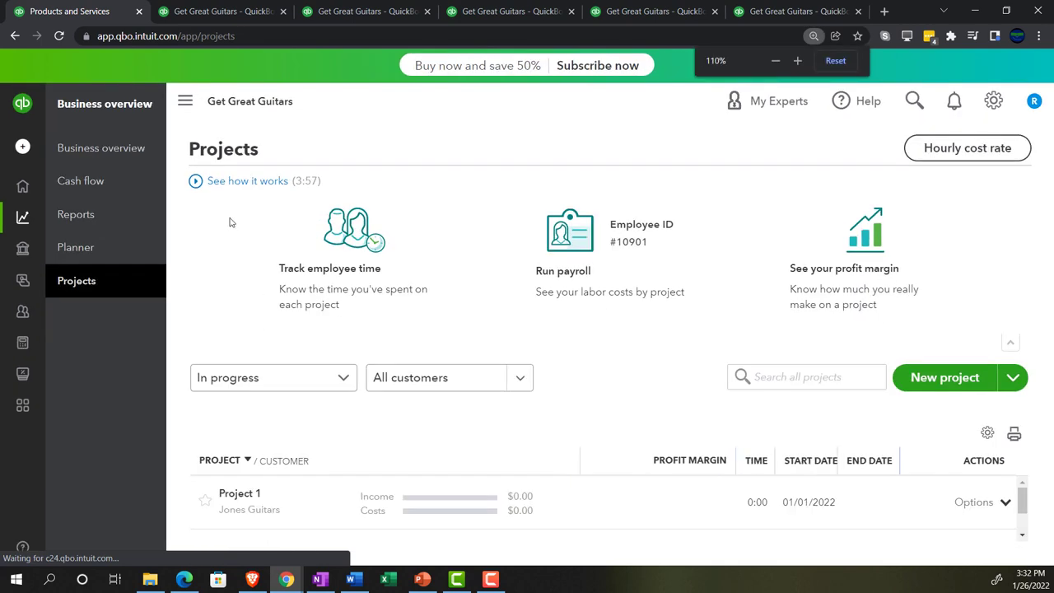
click(185, 101)
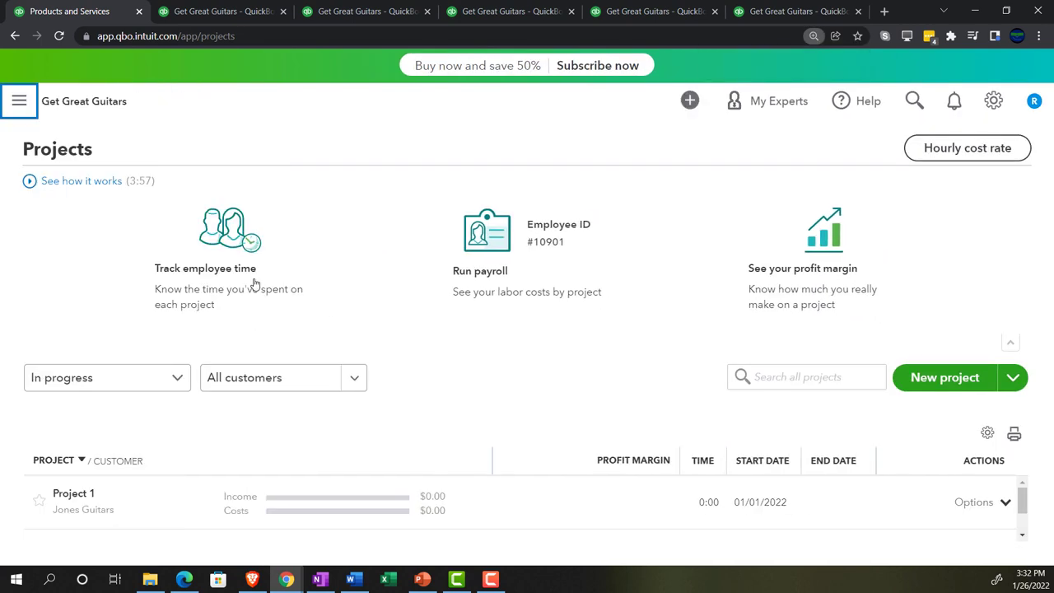
key(ctrl+minus)
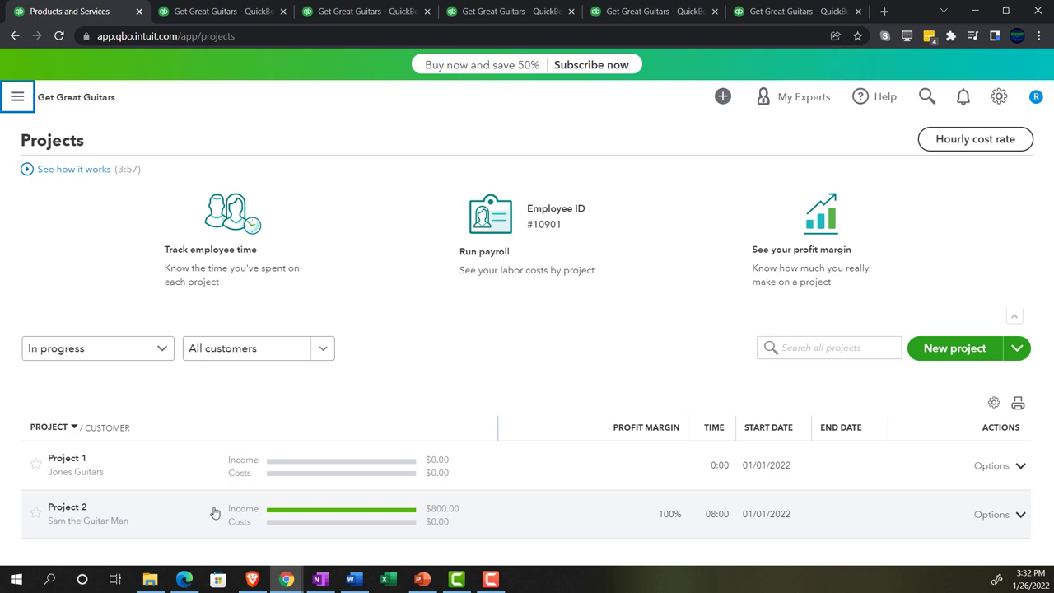
click(206, 517)
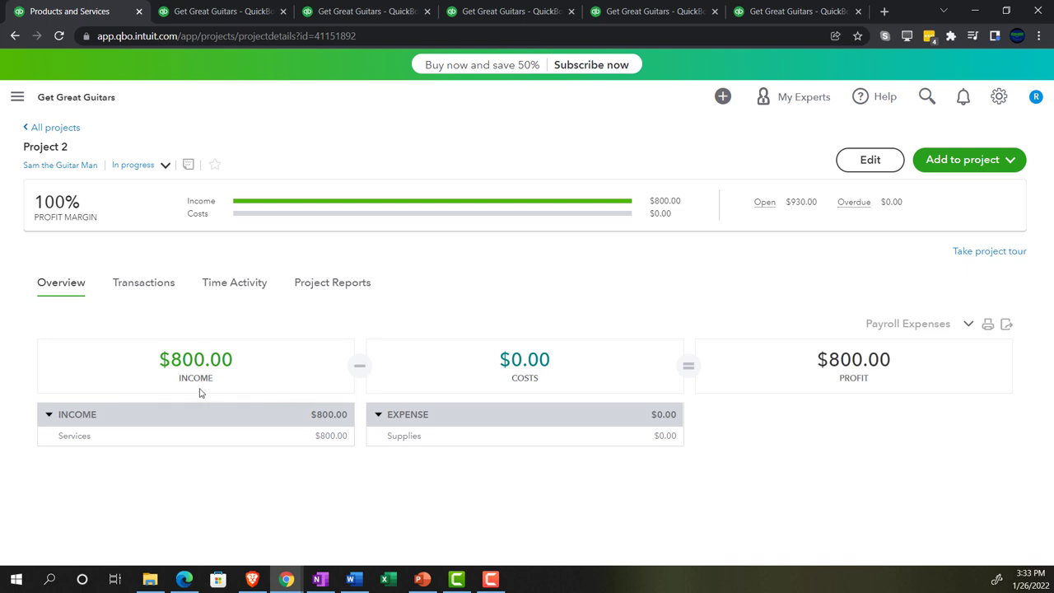
Refresh the Customer Balance Detail report for All Dates and examine the customers' open balances through the grand total.
key(ctrl+Tab)
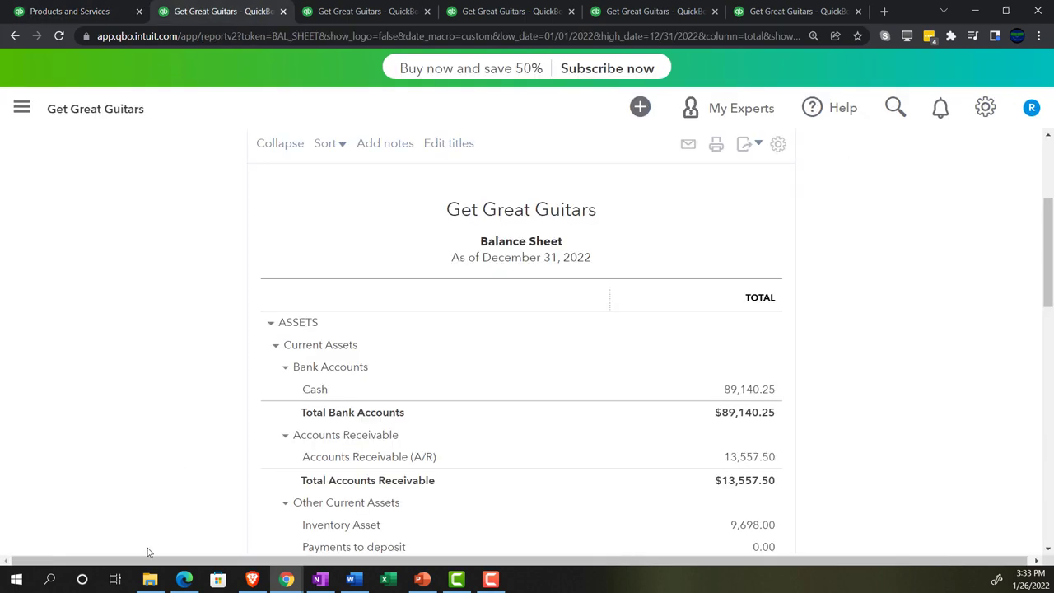
click(779, 11)
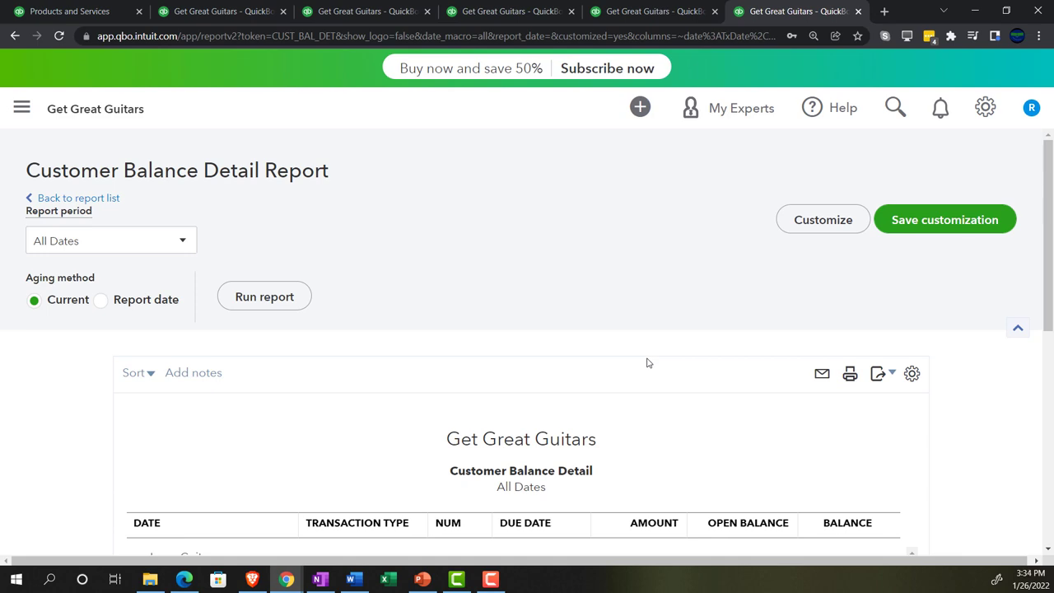
click(824, 219)
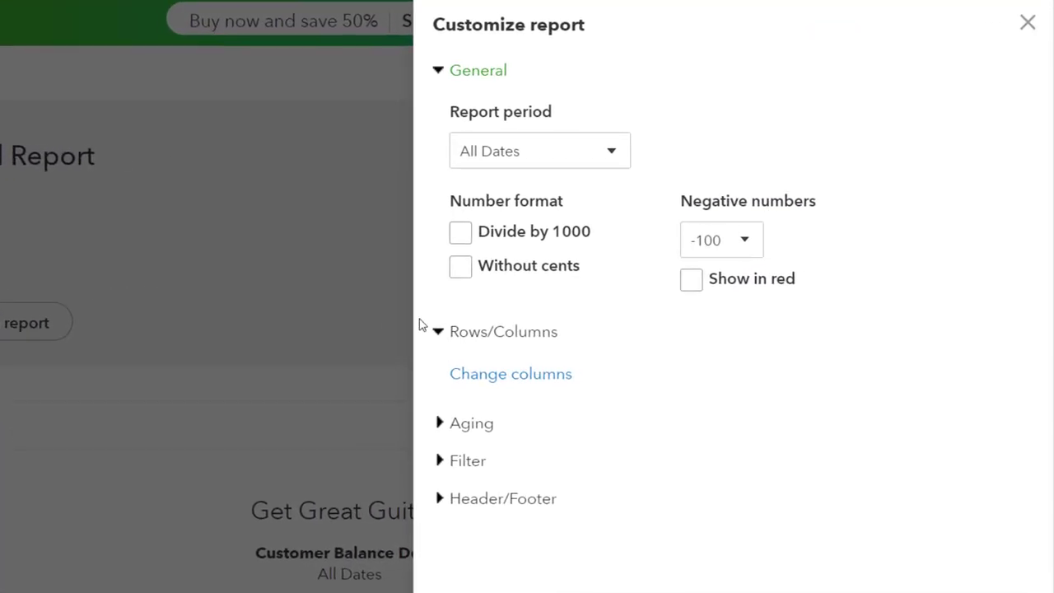
click(1027, 23)
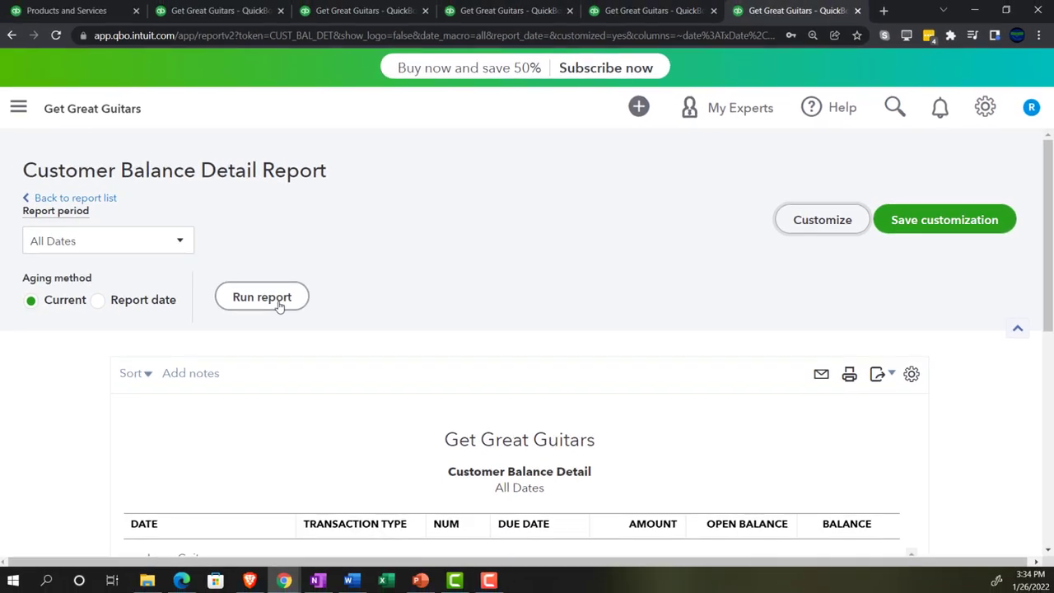
scroll(88, 419, down, 3)
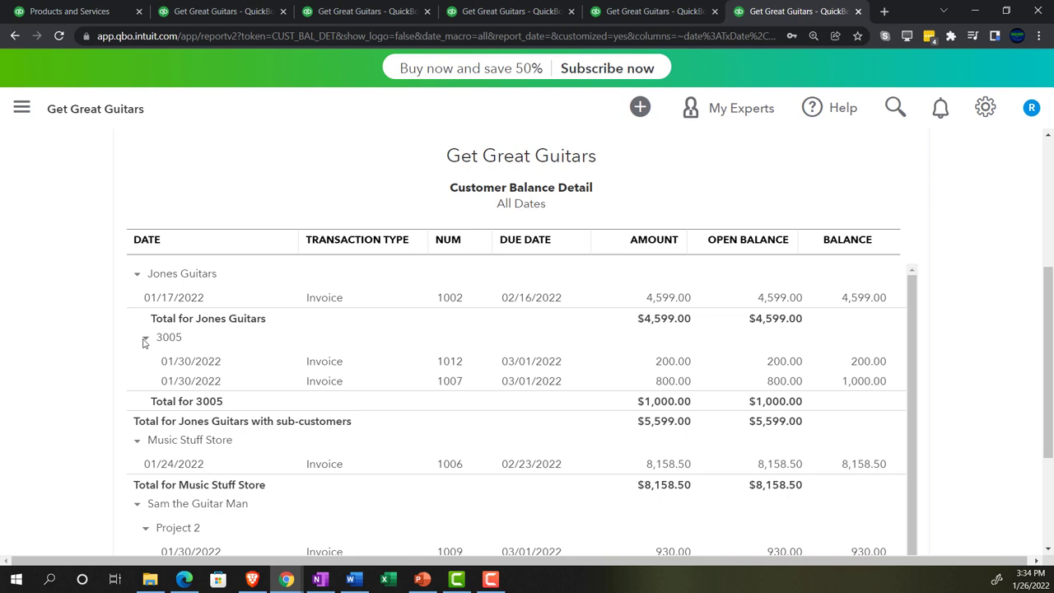
scroll(71, 433, down, 2)
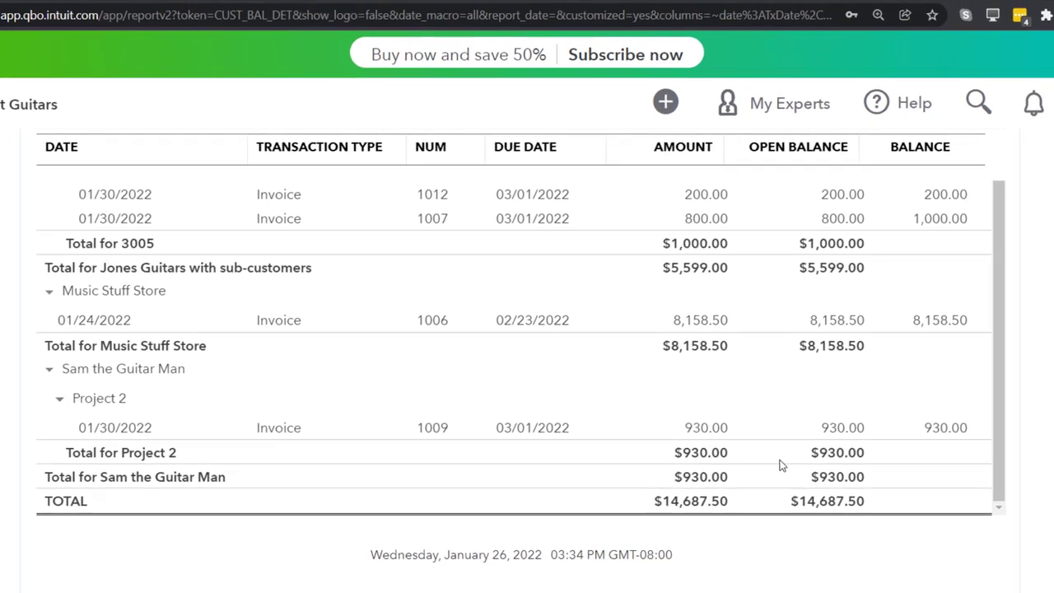
Refresh the Balance Sheet for 01/01/2022 to 12/31/2022 and compare Accounts Receivable with the customer balance grand total.
click(235, 11)
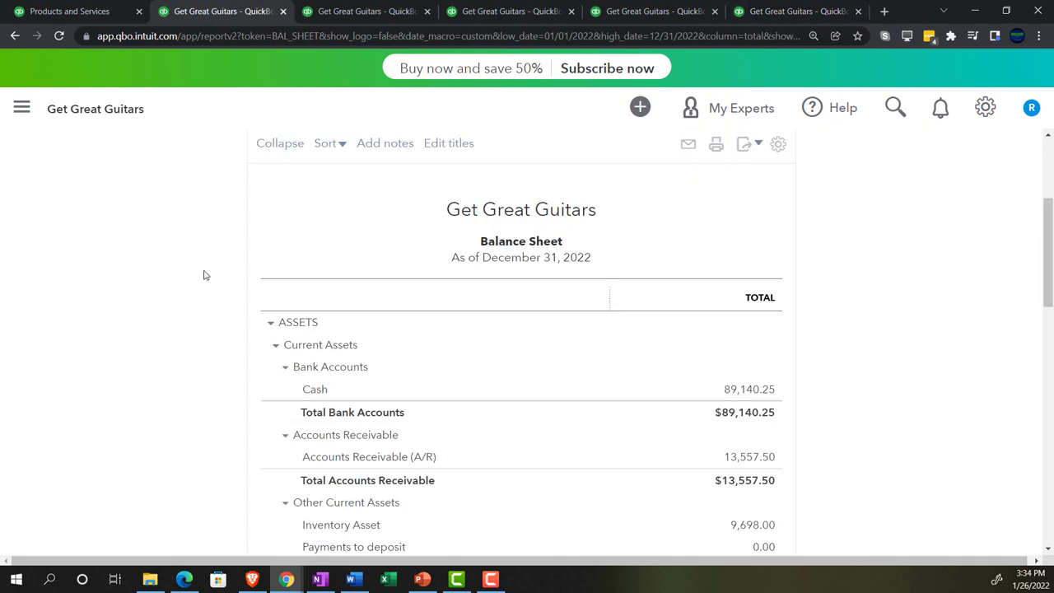
key(ctrl+plus)
key(ctrl+plus)
key(ctrl+plus)
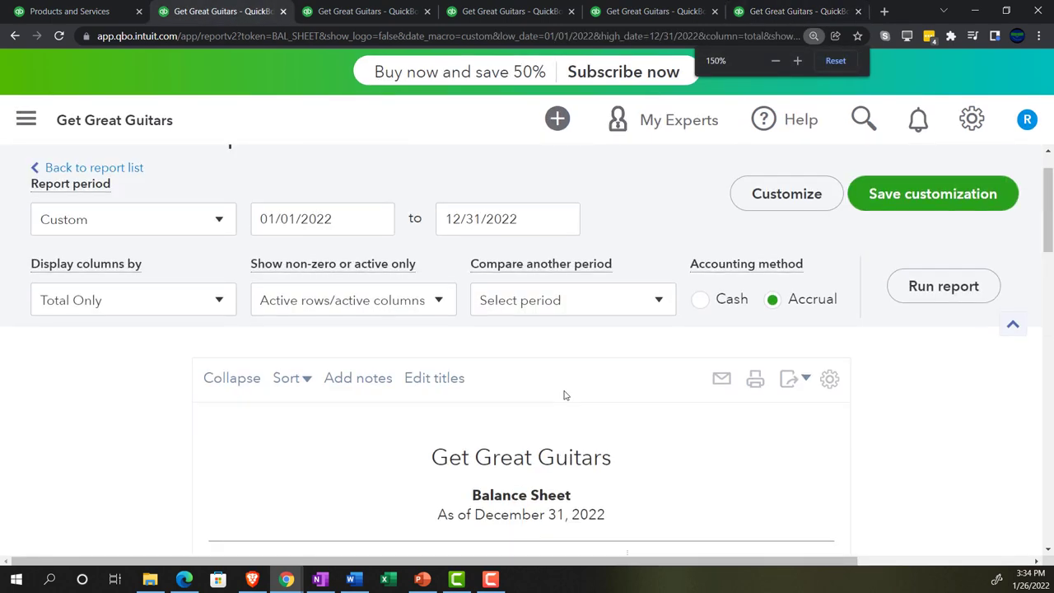
click(919, 359)
scroll(189, 465, down, 4)
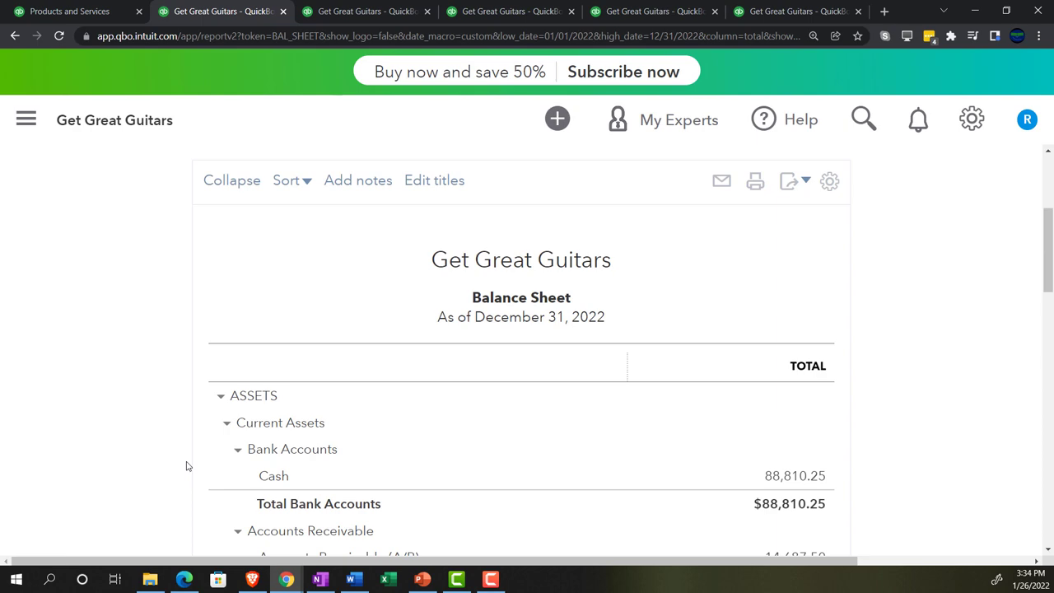
scroll(187, 466, down, 1)
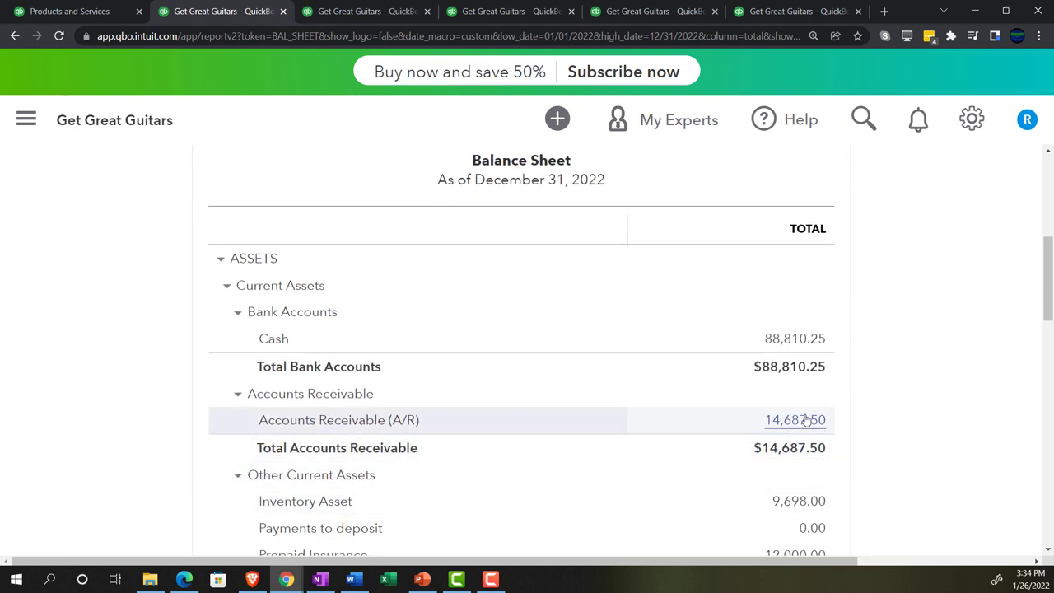
Review the Trial Balance as of December 31, 2022 from the asset accounts through the liability, equity and income accounts.
click(535, 13)
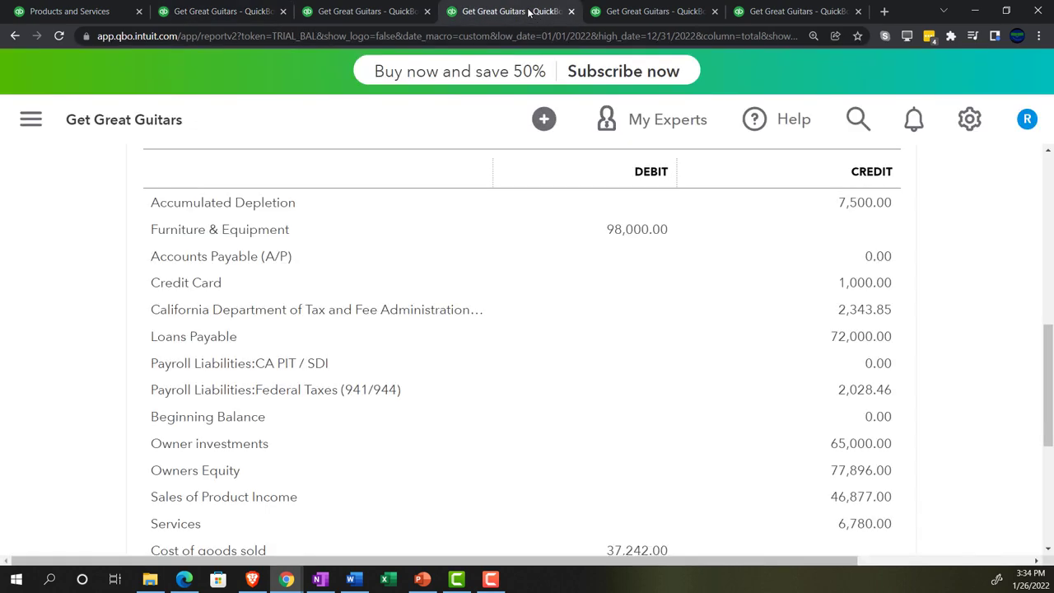
scroll(87, 393, up, 4)
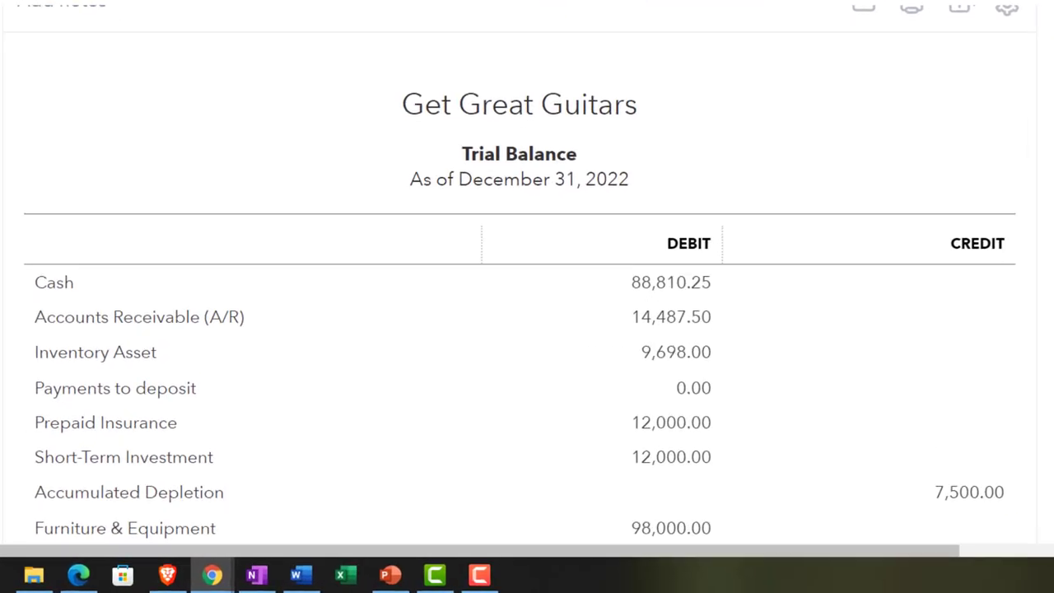
scroll(527, 330, down, 3)
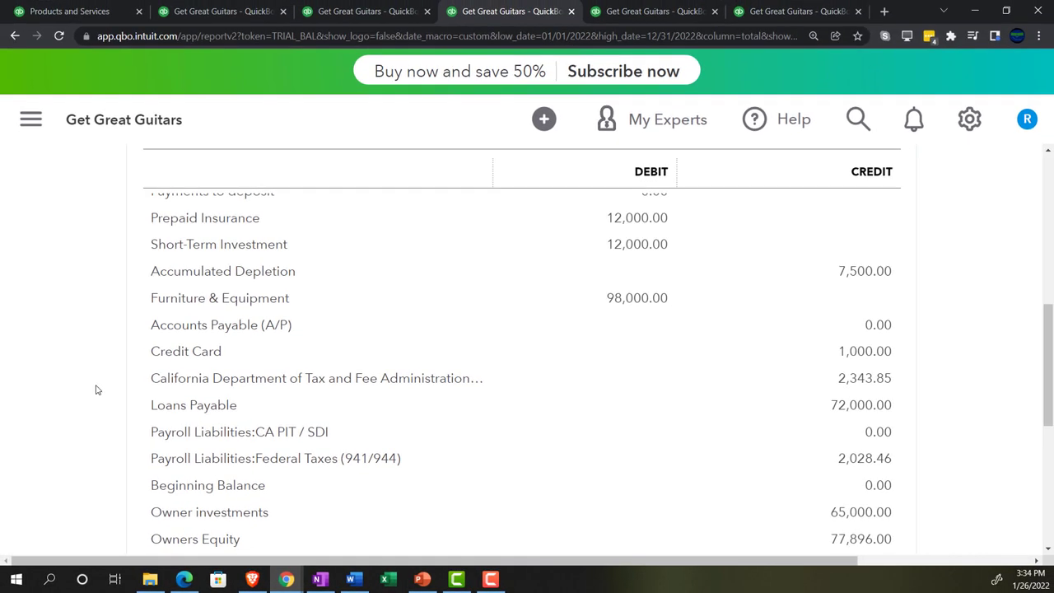
scroll(95, 390, down, 3)
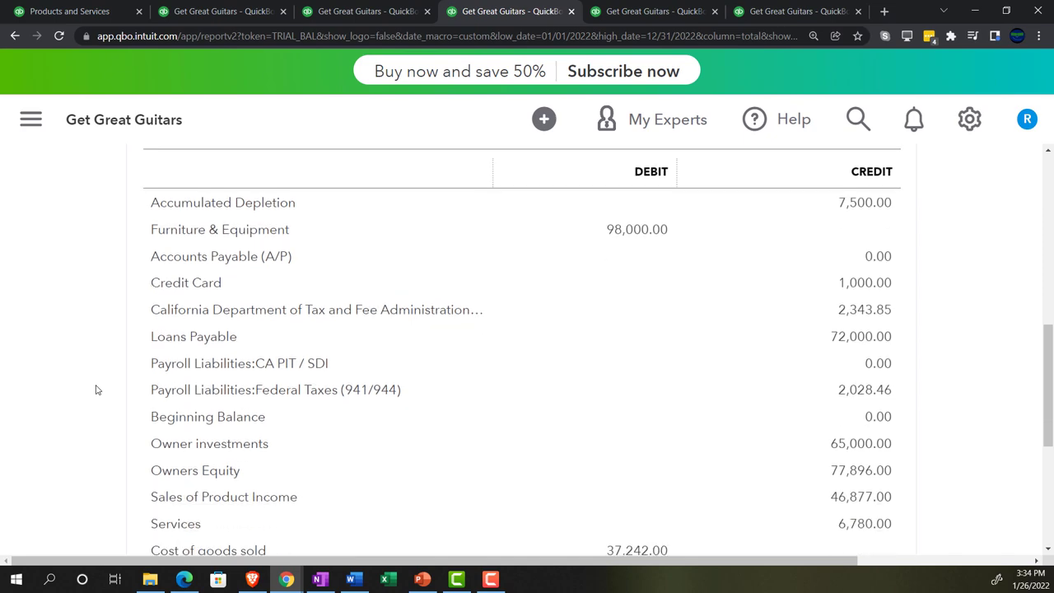